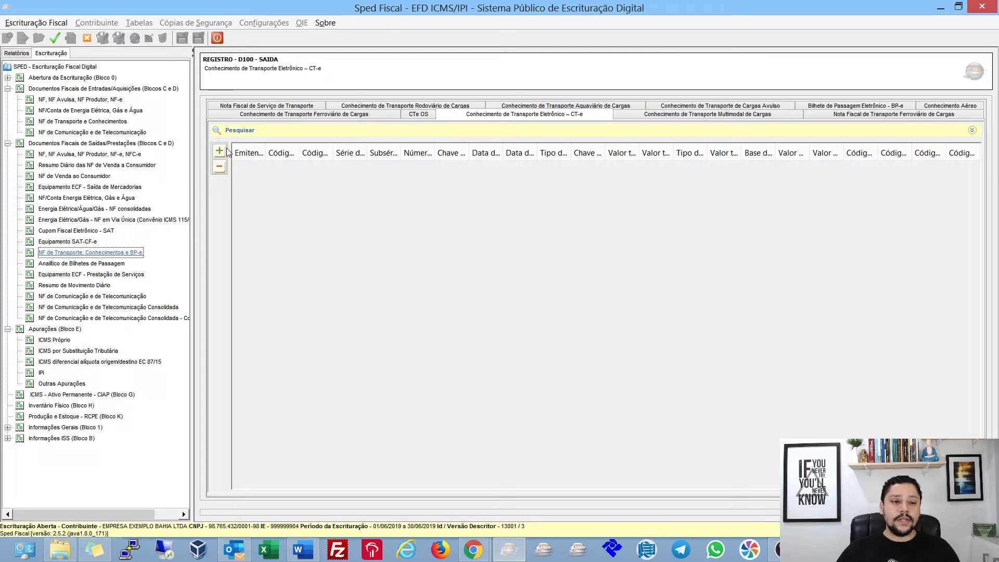
Add a new outgoing CT-e record (D100) and choose the second listed participant for it
click(219, 150)
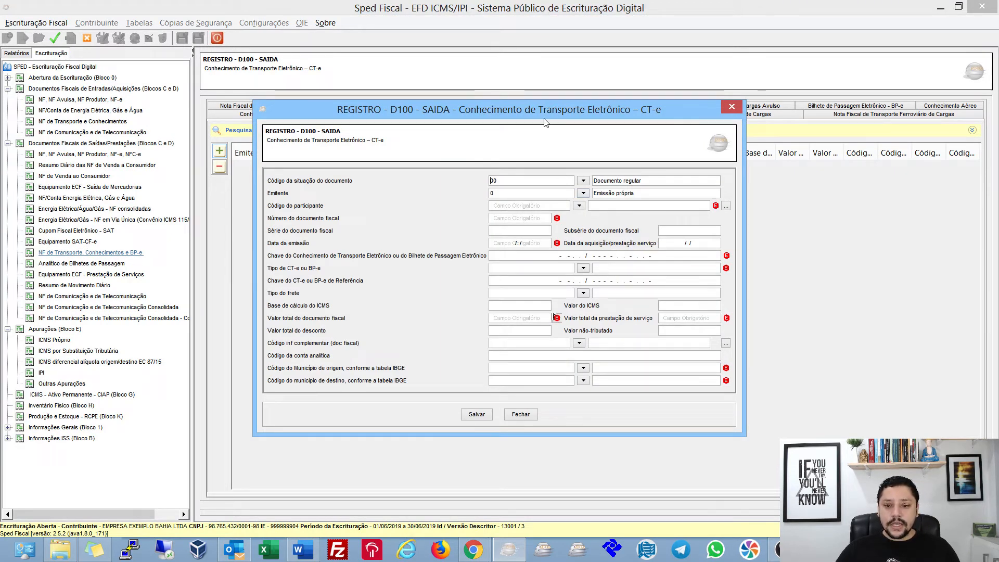
drag(532, 111, 521, 101)
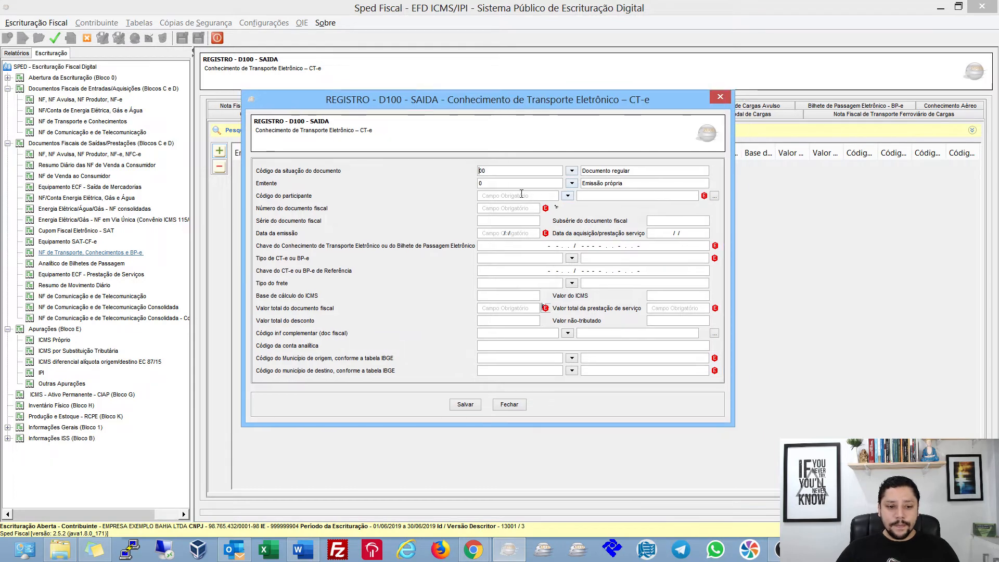
click(568, 196)
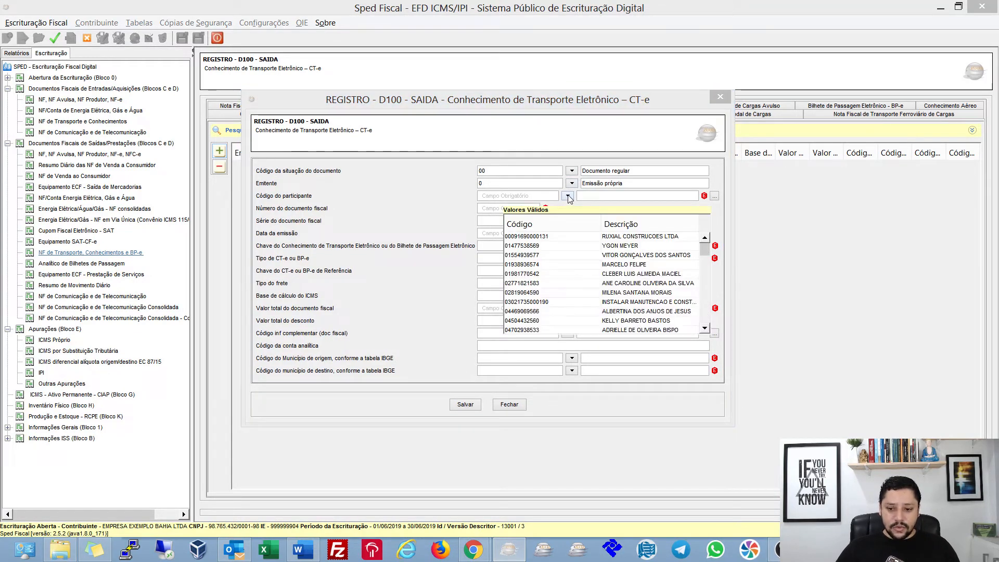
click(583, 246)
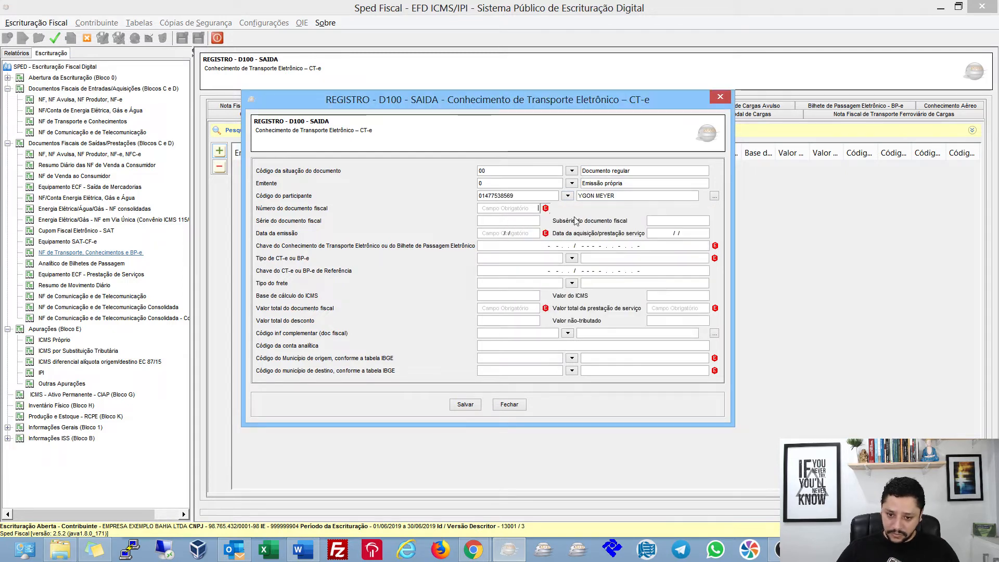
Enter fiscal document number 12374, series 001 and issue date 30/06/2019
text(12374)
key(Tab)
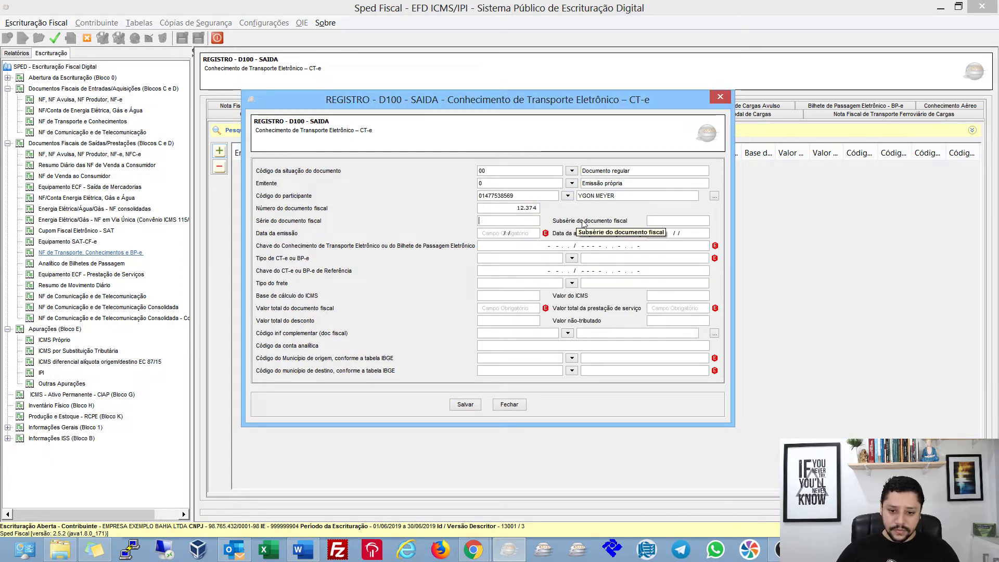
text(001)
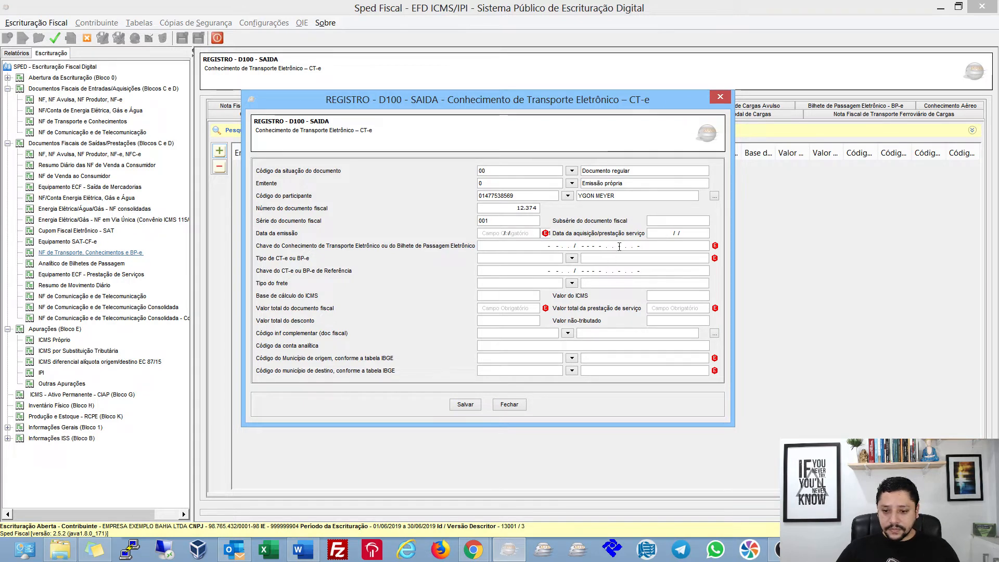
key(Tab)
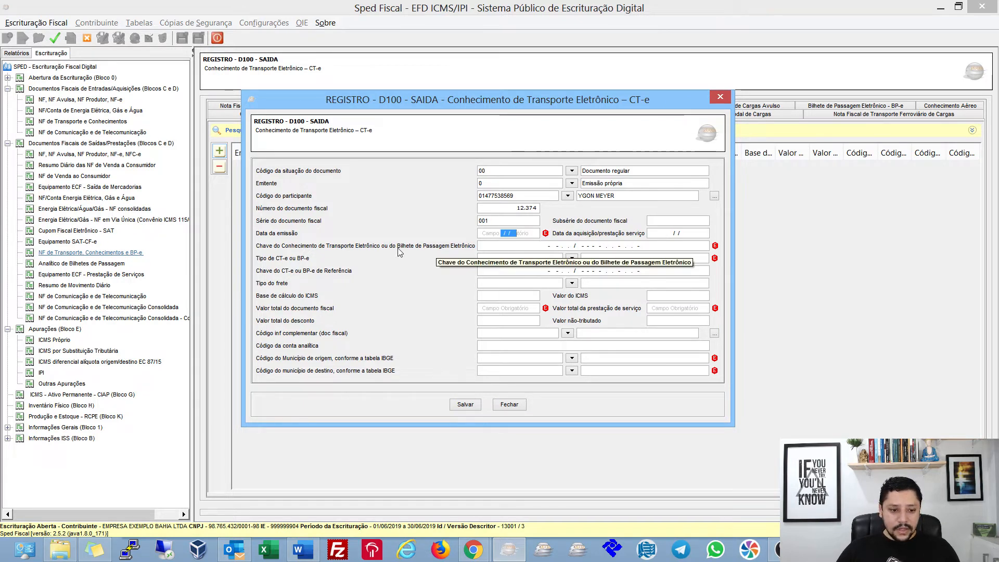
text(30062019)
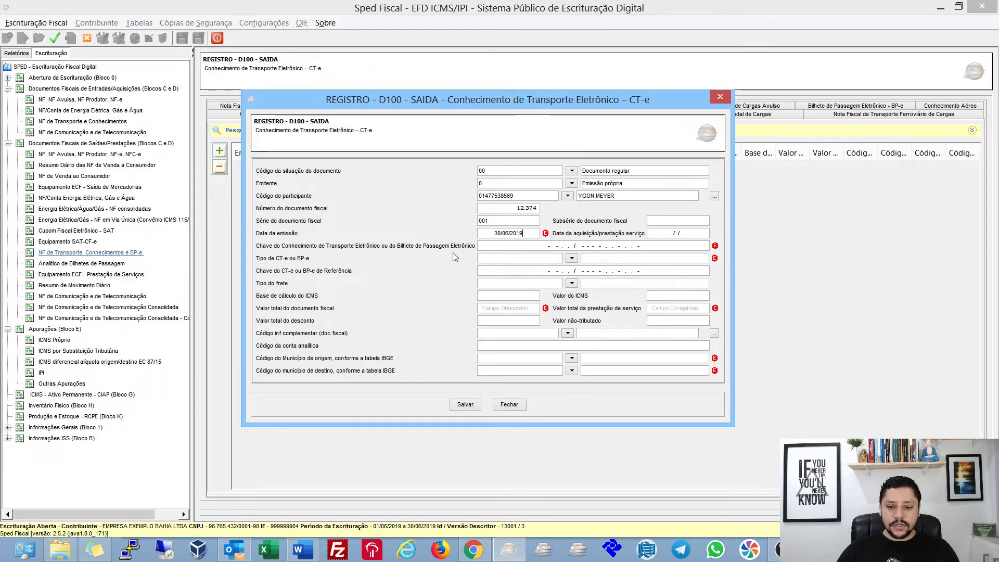
key(Tab)
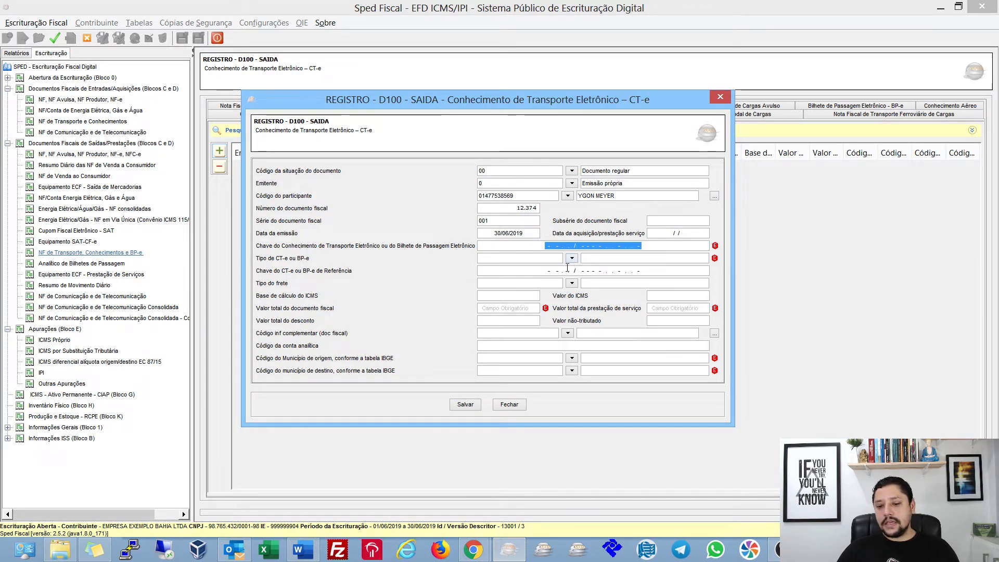
Set the CT-e type to 0 (CT-e ou BP-e Normal) and the freight type to 0 (Por conta do emitente)
click(546, 260)
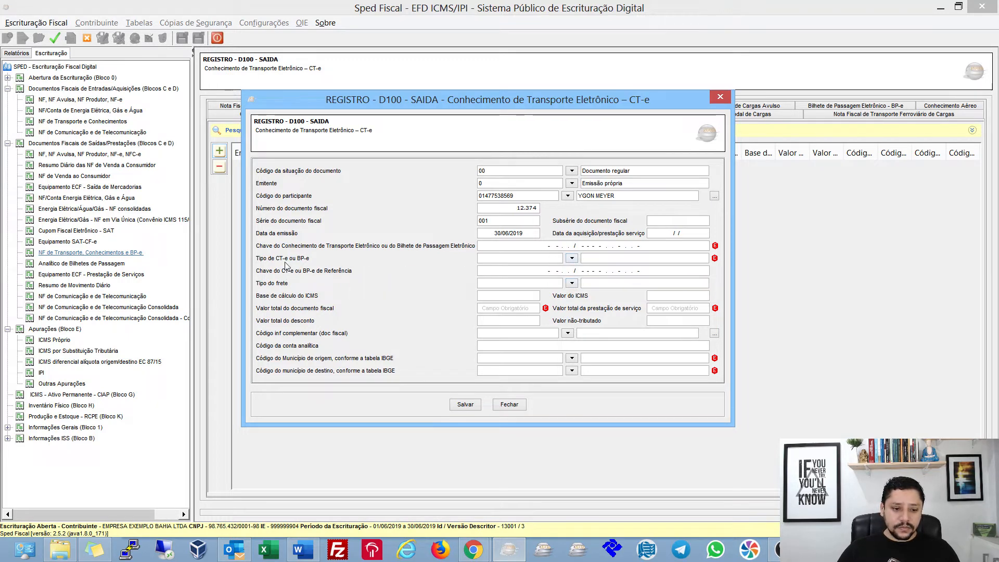
click(571, 257)
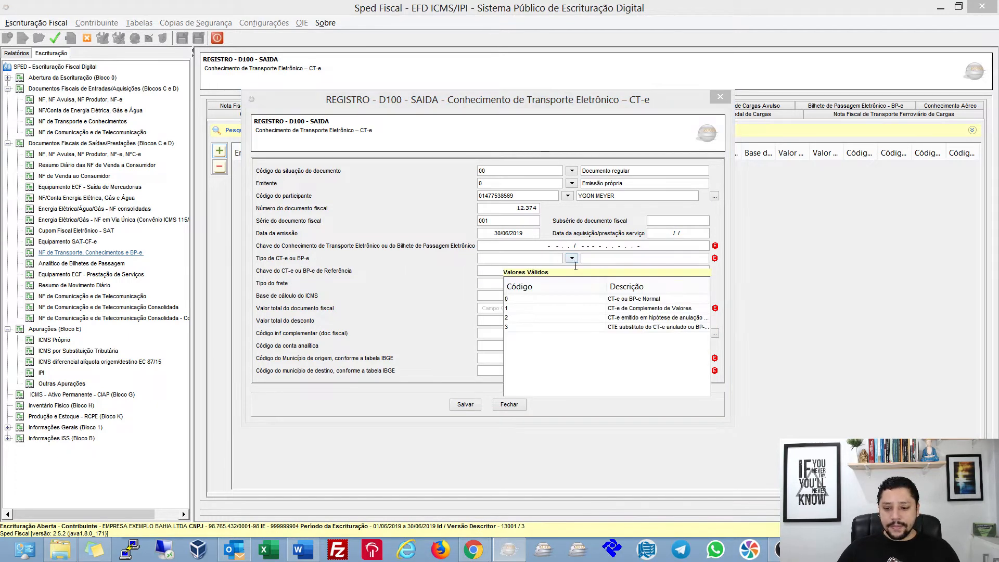
click(644, 302)
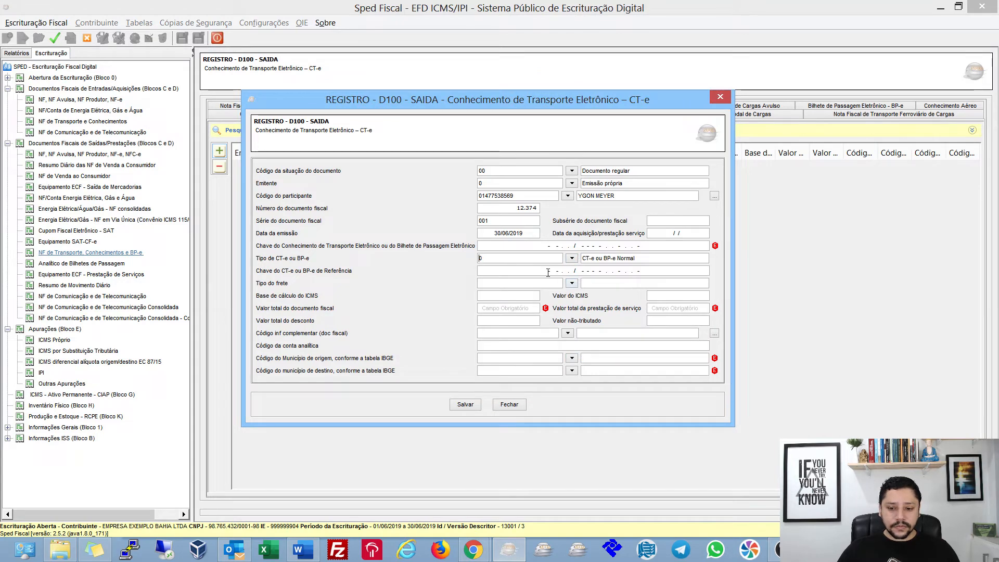
click(646, 269)
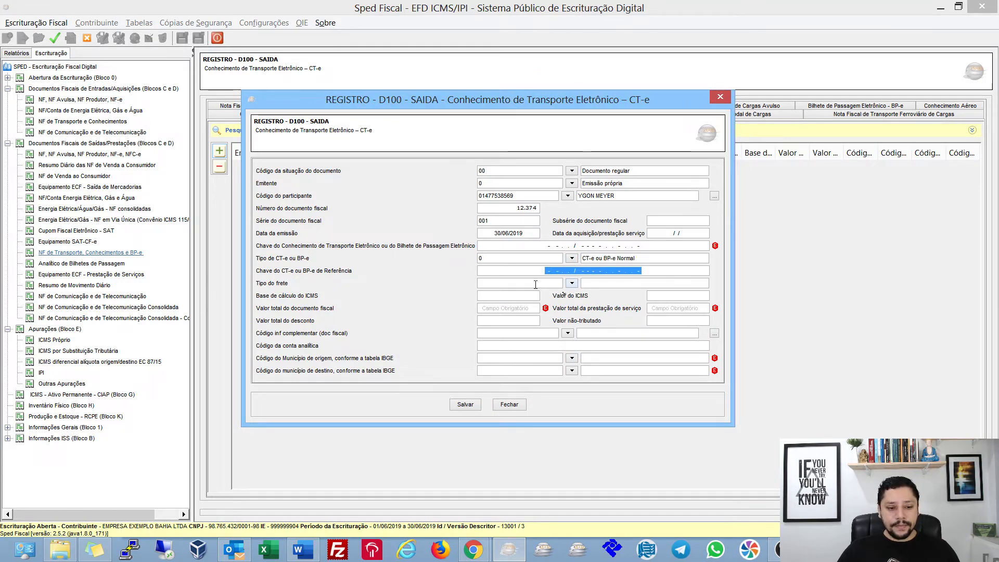
key(Tab)
click(575, 284)
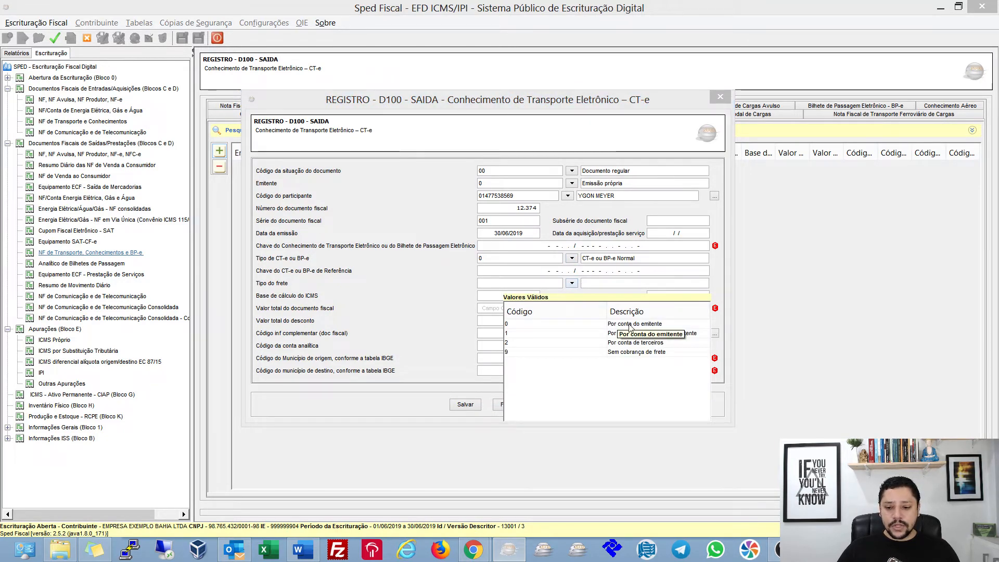
double_click(654, 325)
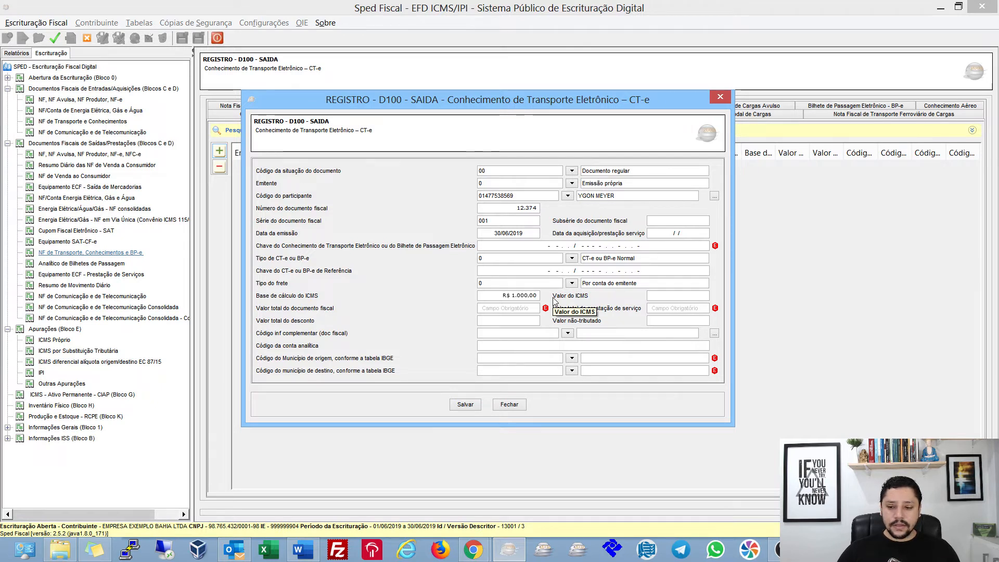
Enter an ICMS base of R$ 1.000,00, ICMS value of R$ 120,00, and R$ 1.000,00 for both the document total and the service total
text(120)
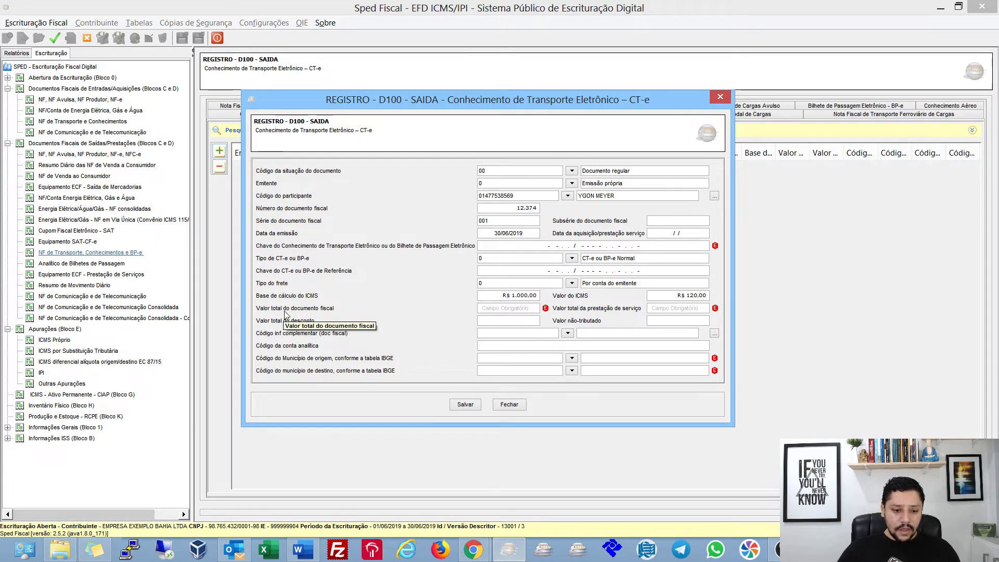
text(1.00)
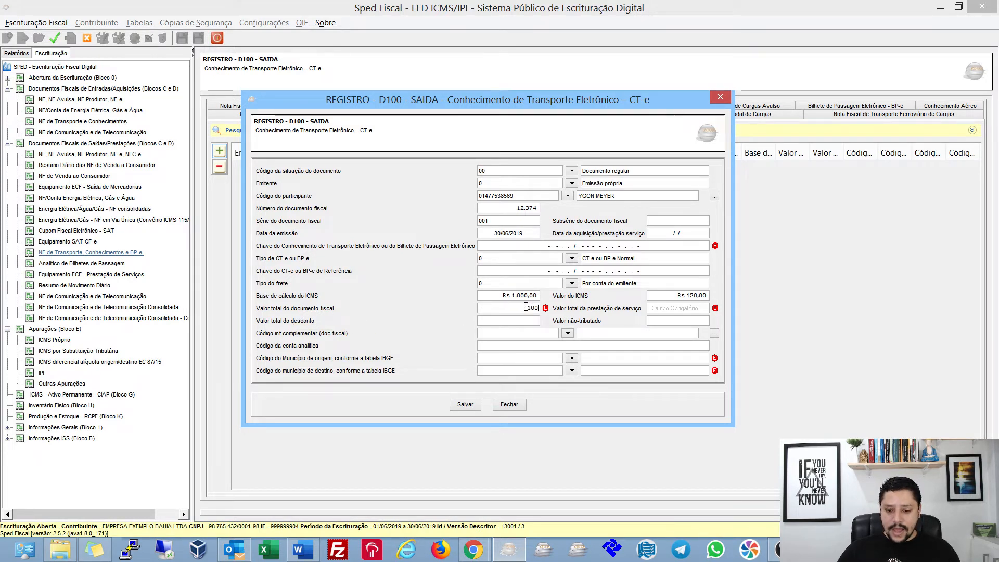
text(0)
key(Tab)
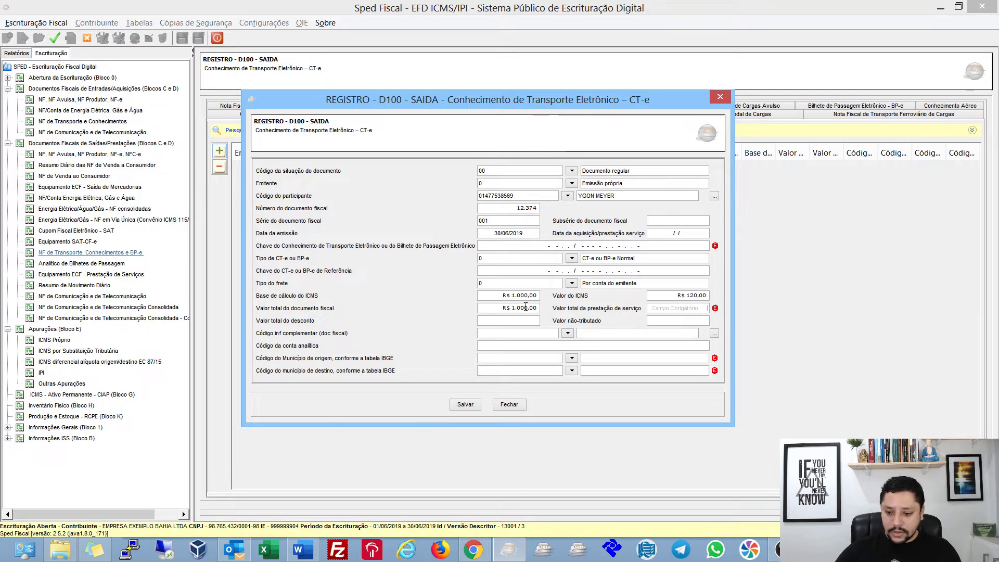
text(1000)
key(Tab)
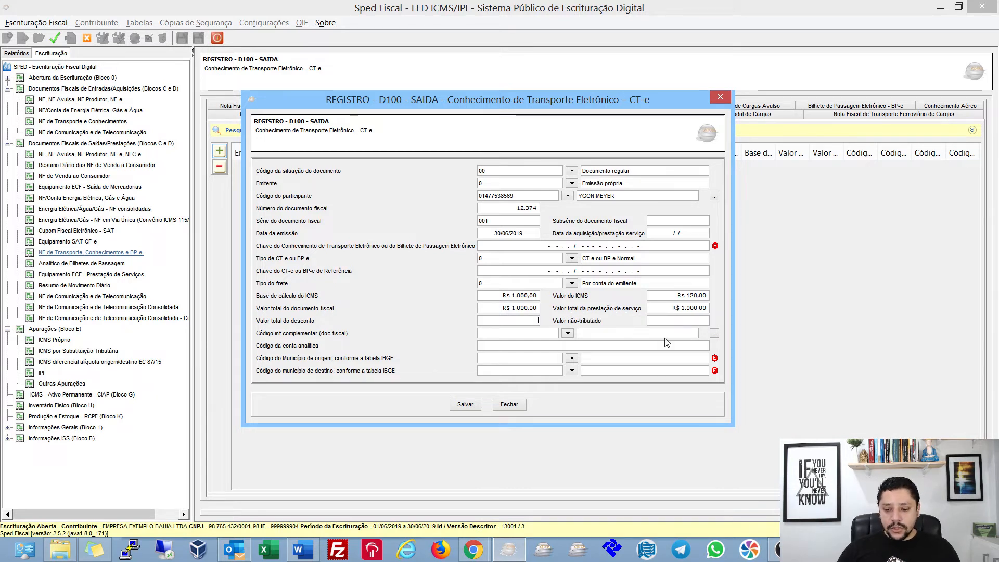
Examine the available complementary information codes and the form for registering a new one, without selecting or saving anything
click(568, 333)
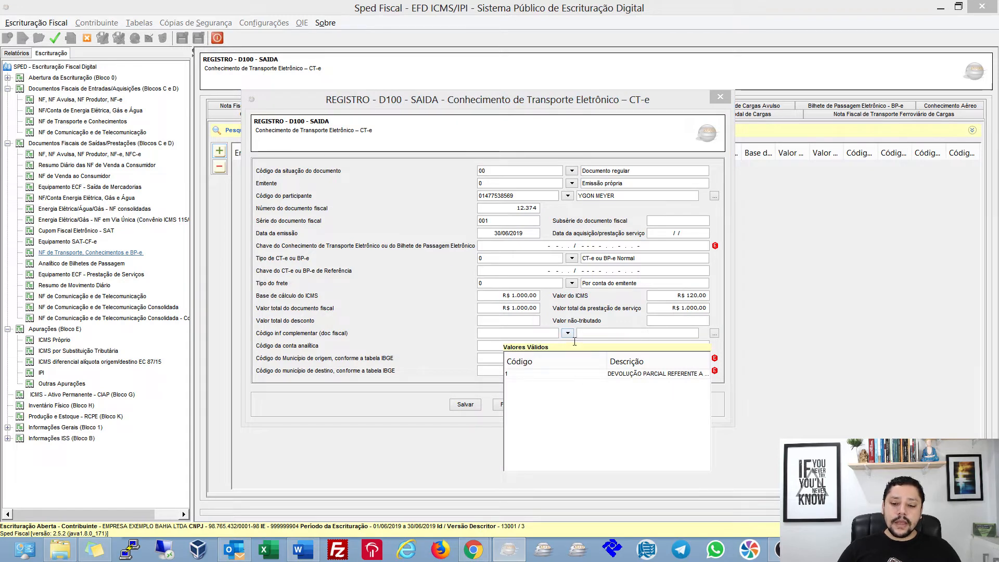
click(557, 333)
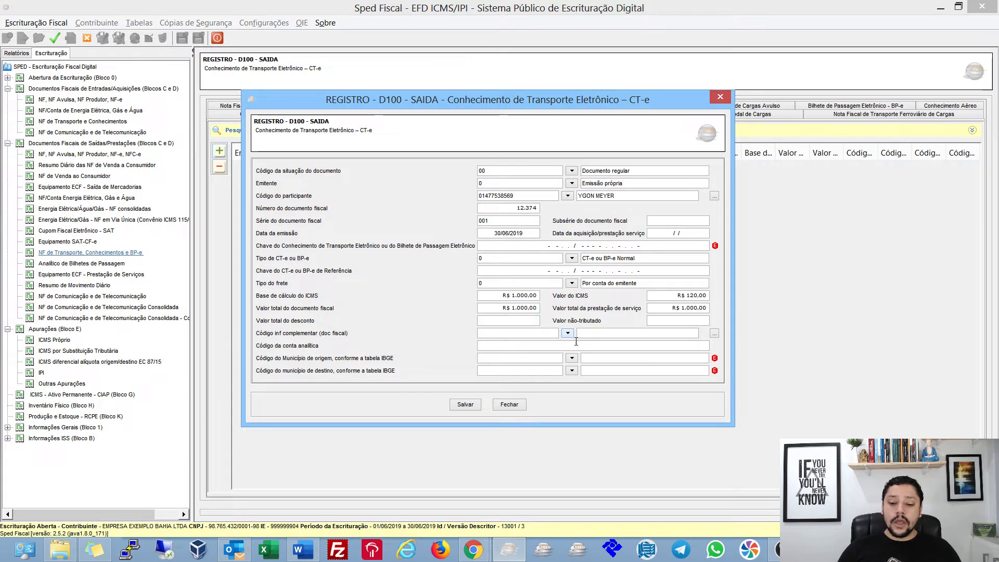
click(568, 333)
click(567, 335)
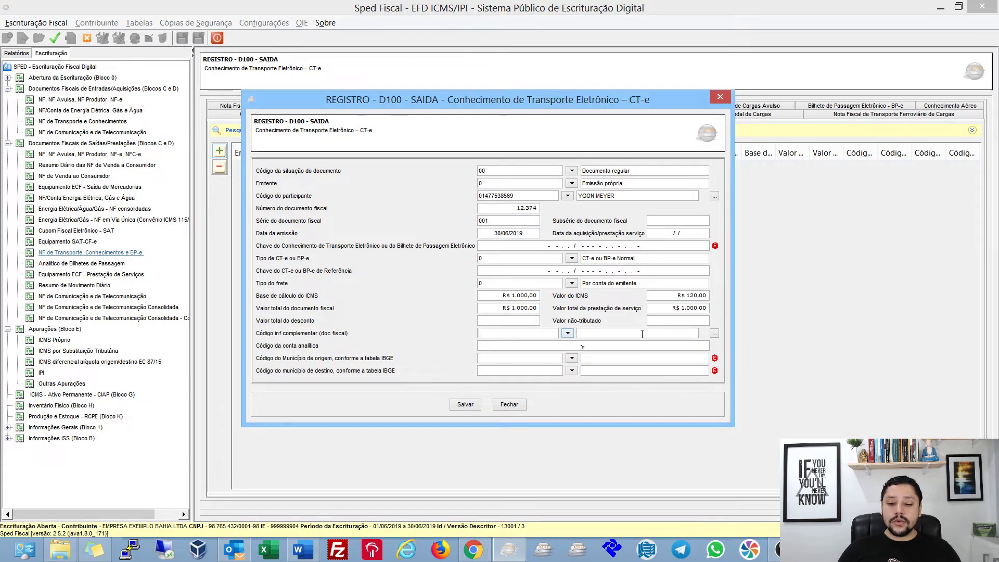
click(714, 334)
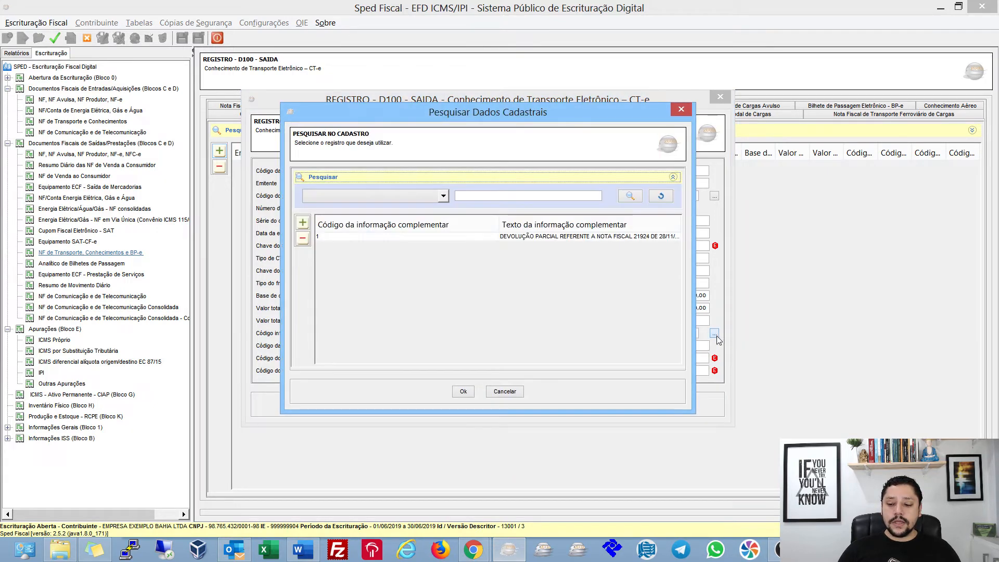
click(302, 222)
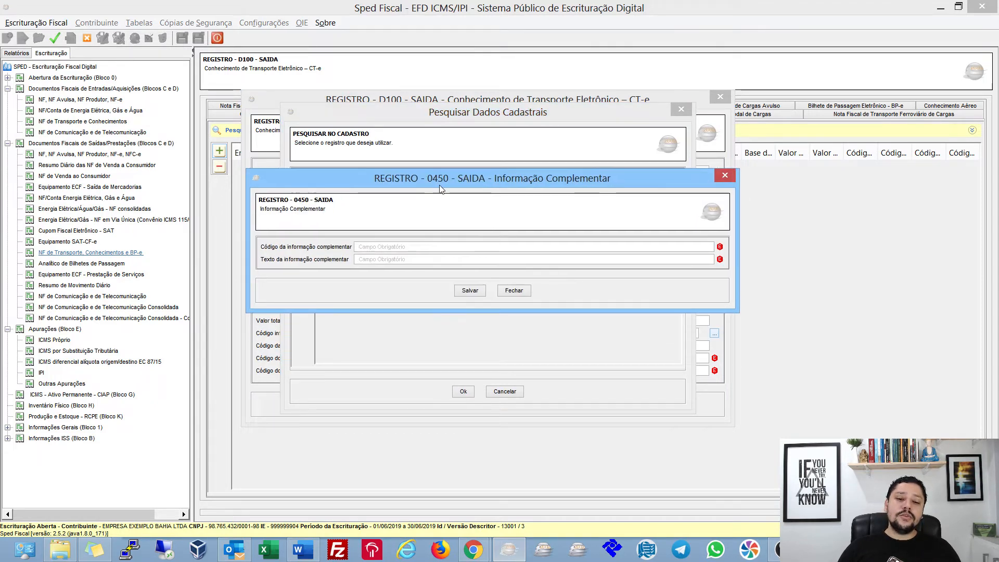
click(373, 260)
click(514, 291)
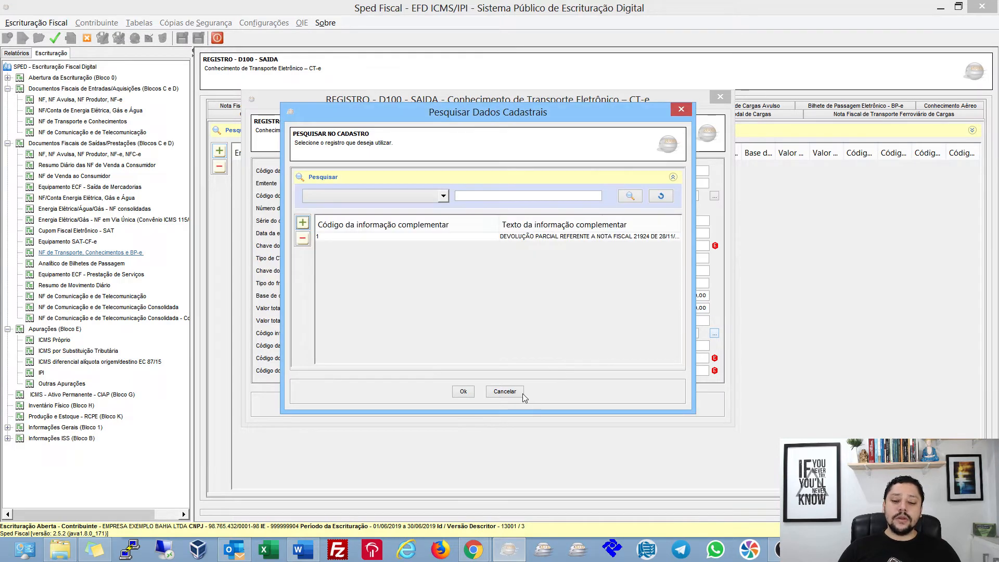
click(505, 391)
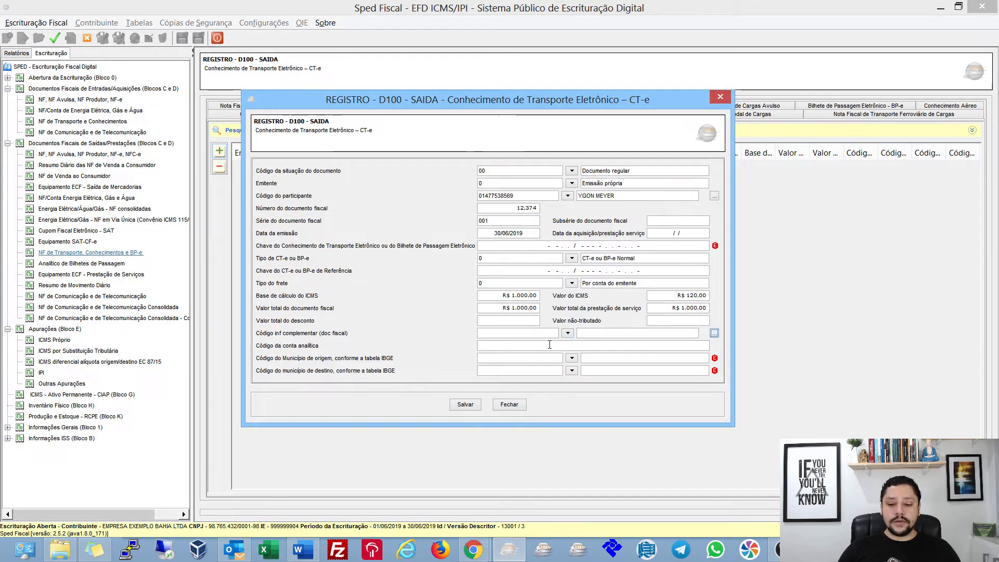
Set the origin municipality to 1100015 (Alta Floresta D'Oeste - RO) and the destination municipality to 1300029 (Alvarães - AM)
click(549, 344)
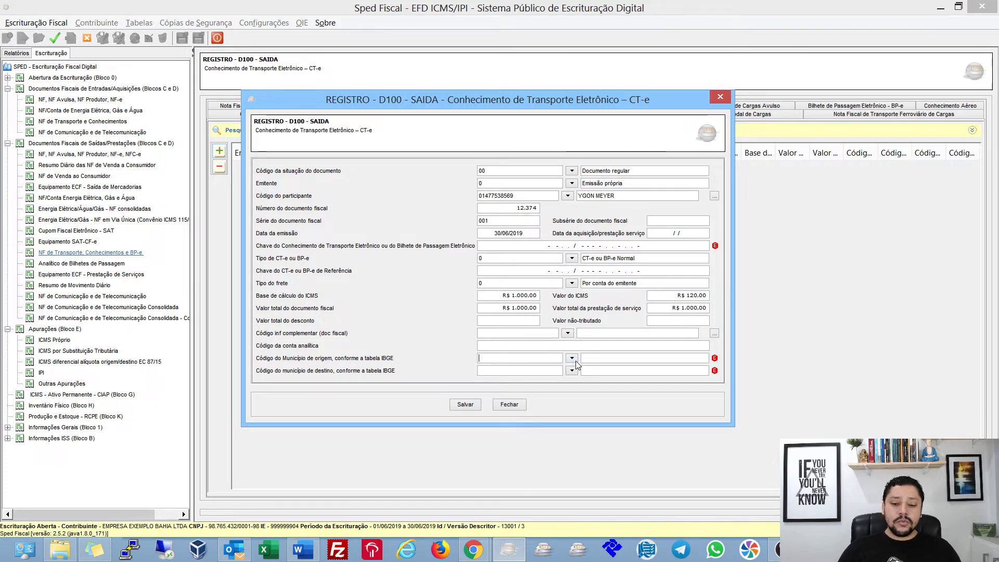
click(573, 370)
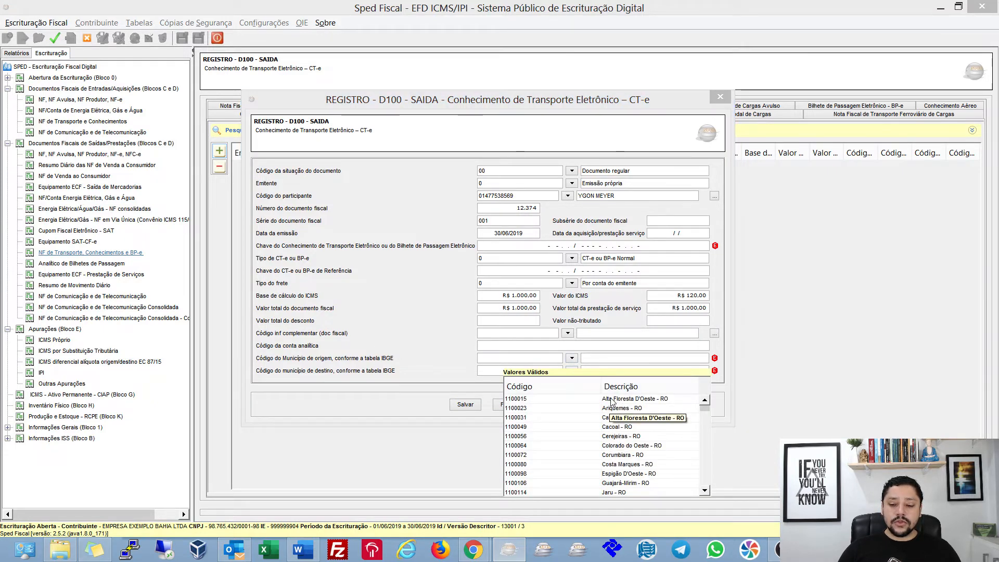
click(612, 399)
click(571, 371)
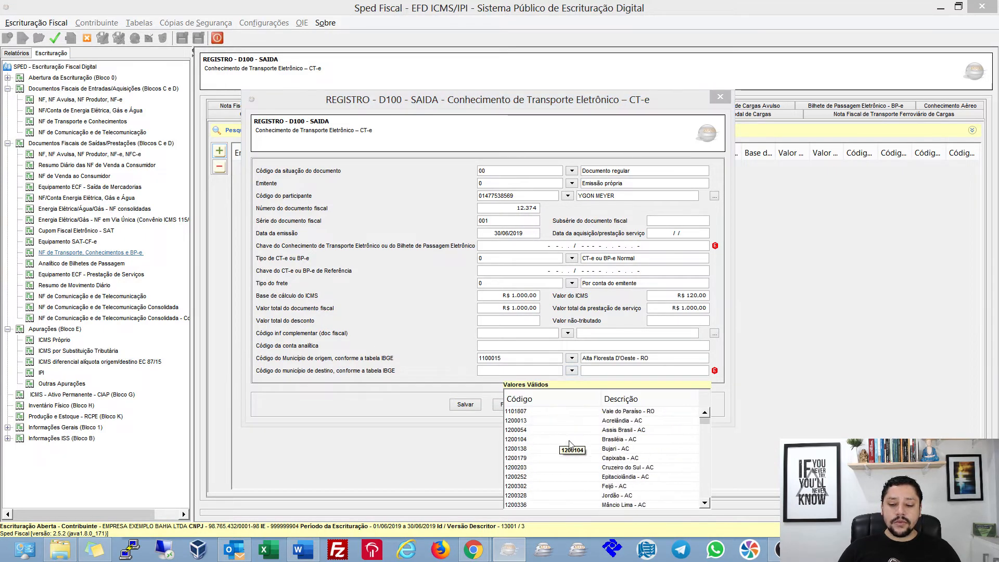
scroll(569, 441, down, 6)
click(577, 458)
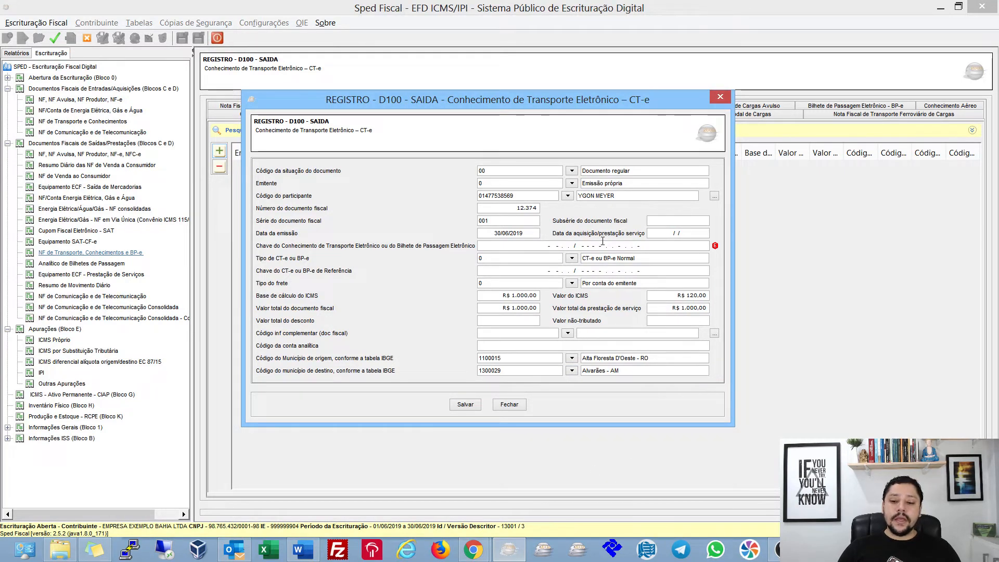
Switch to File Explorer and open the workbook Calculo Digito Verificador.xlsm from the NOTAS folder in Excel
click(60, 549)
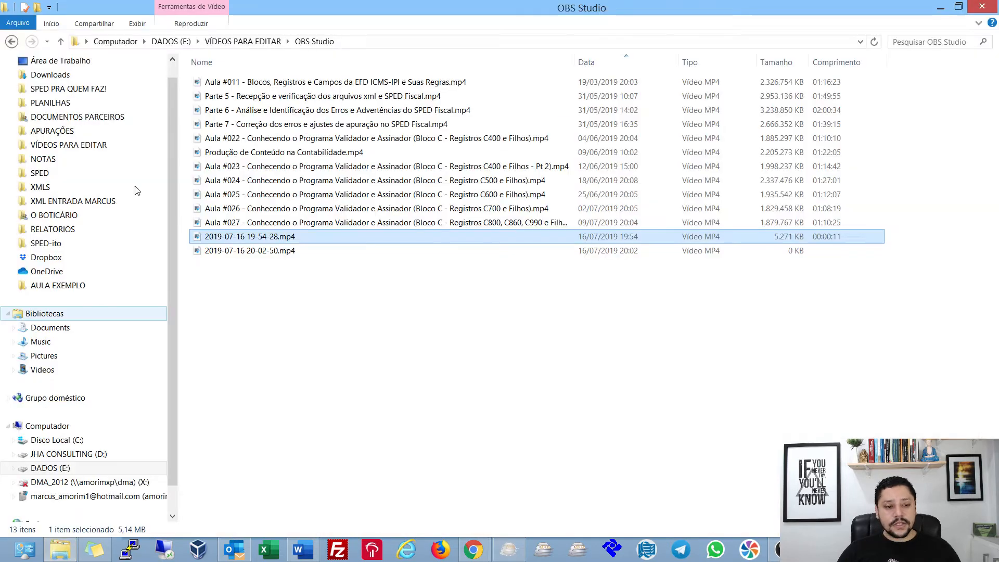
click(43, 174)
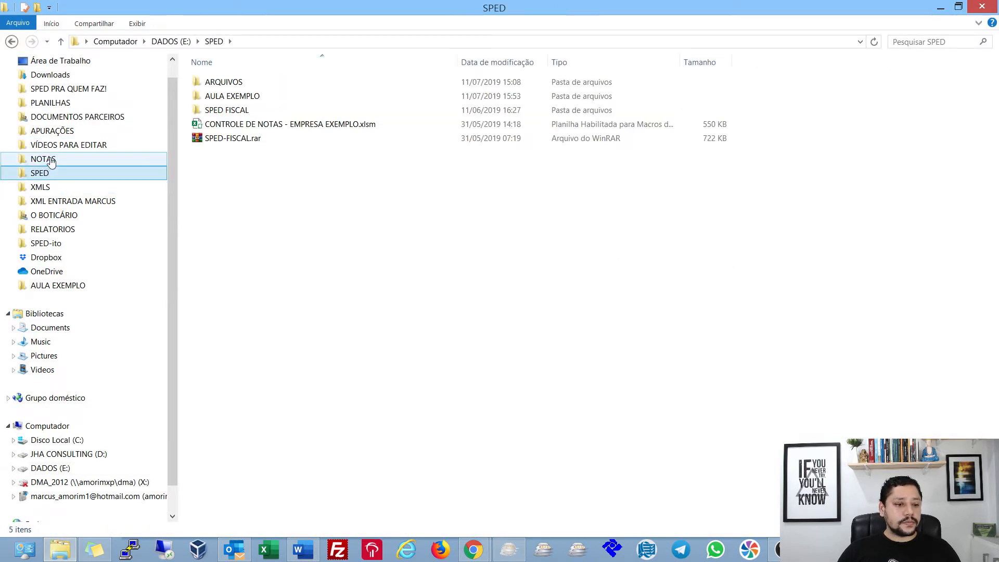
click(50, 161)
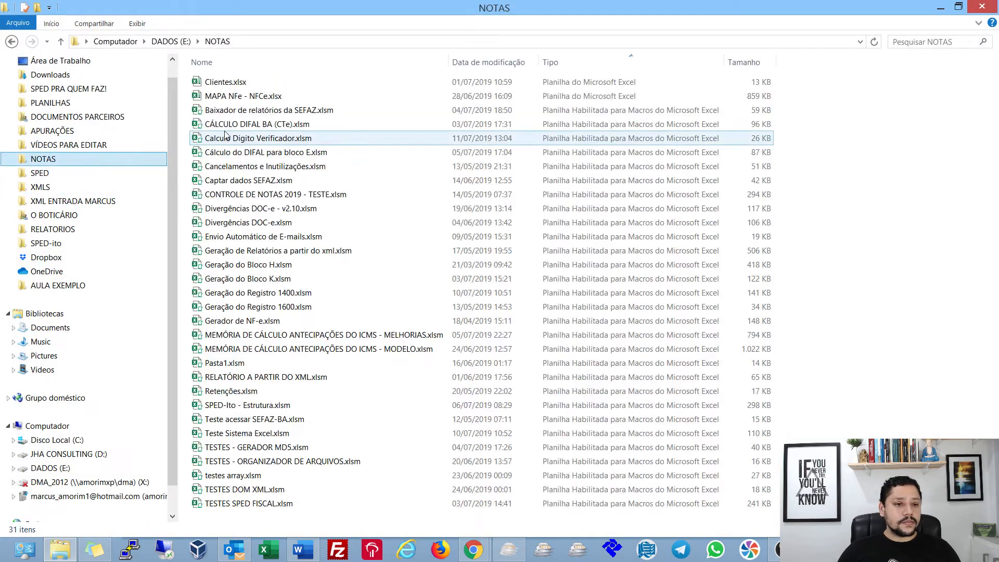
double_click(293, 139)
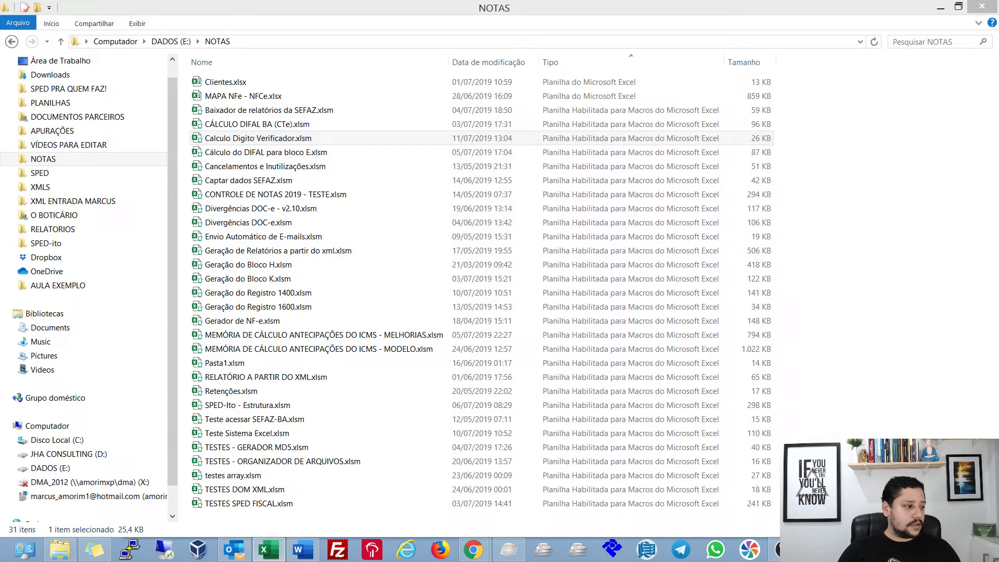
click(480, 203)
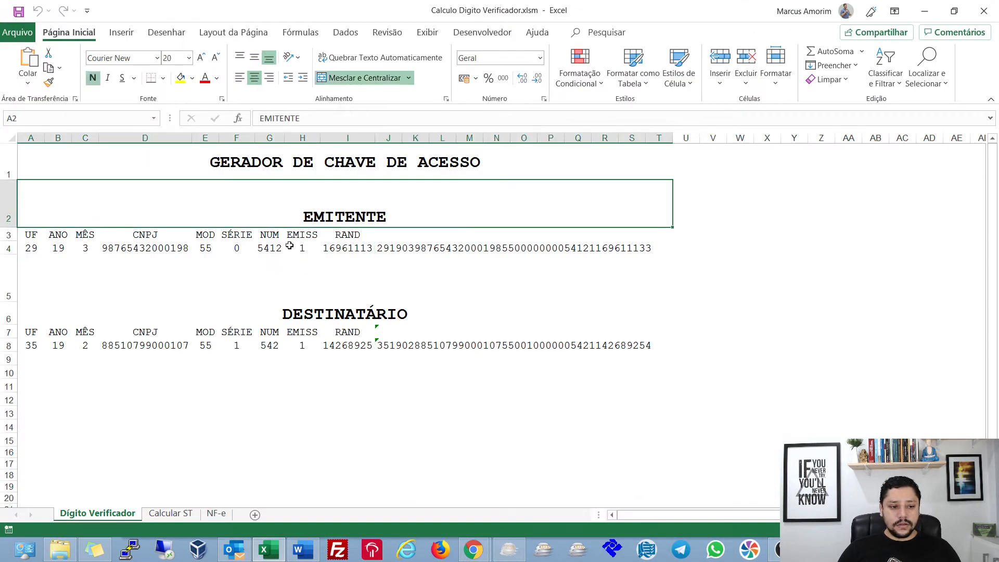
In the issuer row of the access key generator, set MOD to 57 and SÉRIE to 1
click(145, 248)
click(216, 249)
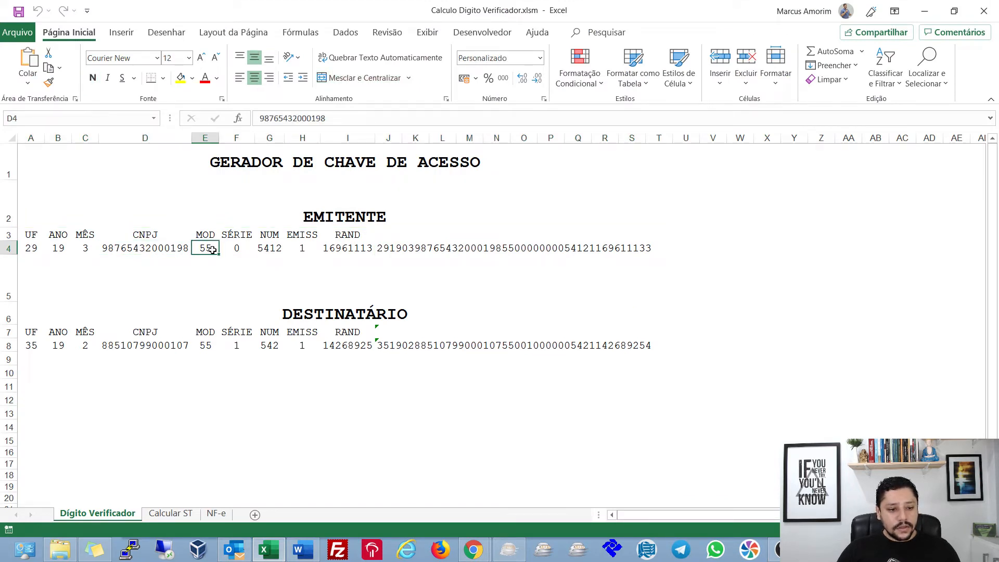
text(57)
key(Return)
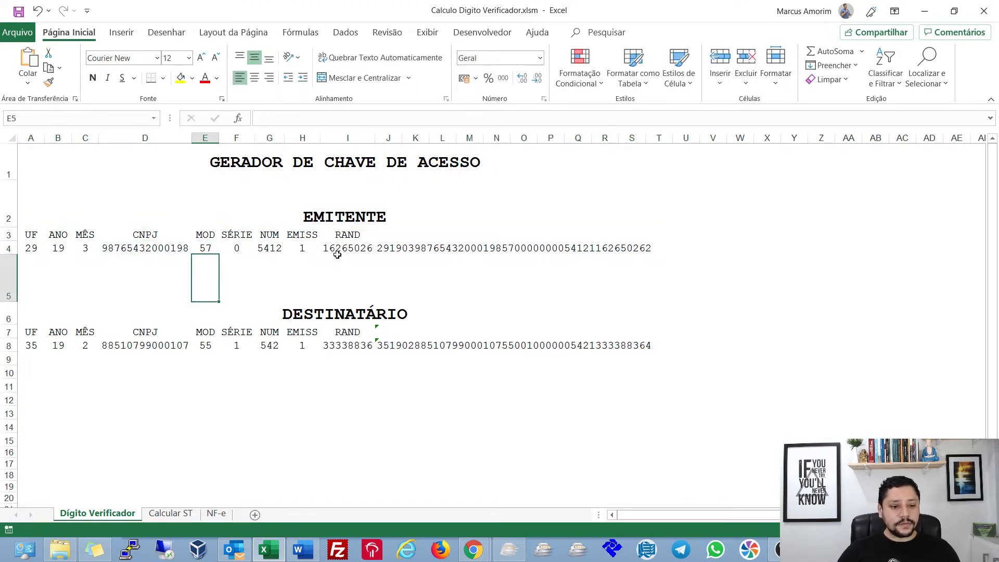
key(Up)
key(Right)
text(1)
key(Right)
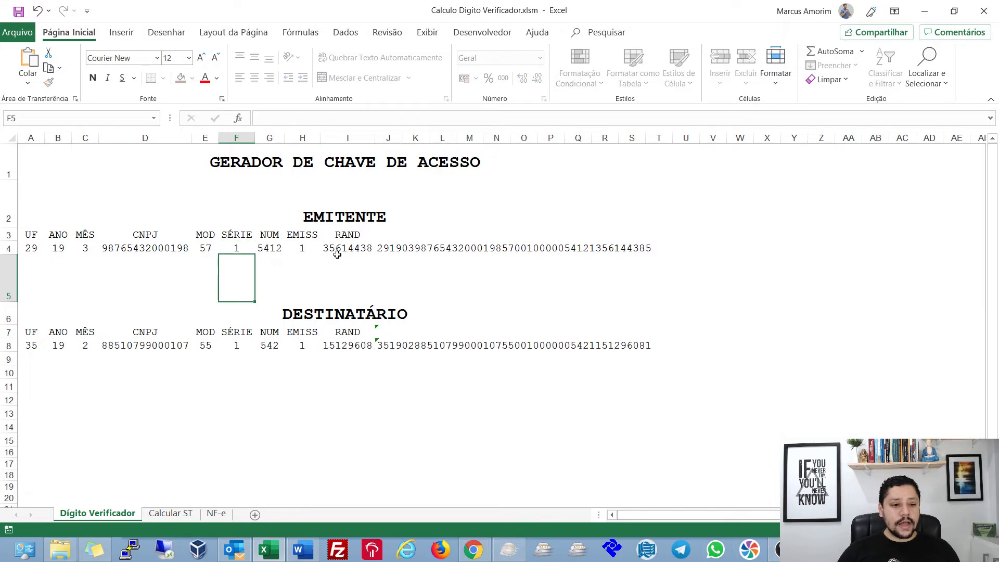
Check the document number in the Sped Fiscal form and set the issuer's NUM in the workbook to 12374
key(alt+Tab)
key(alt+Tab)
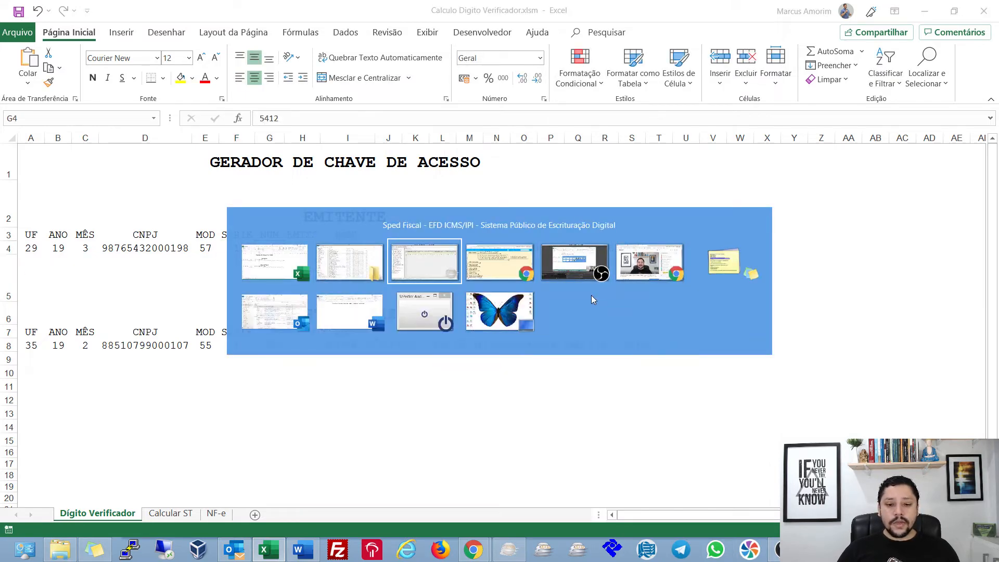
click(530, 209)
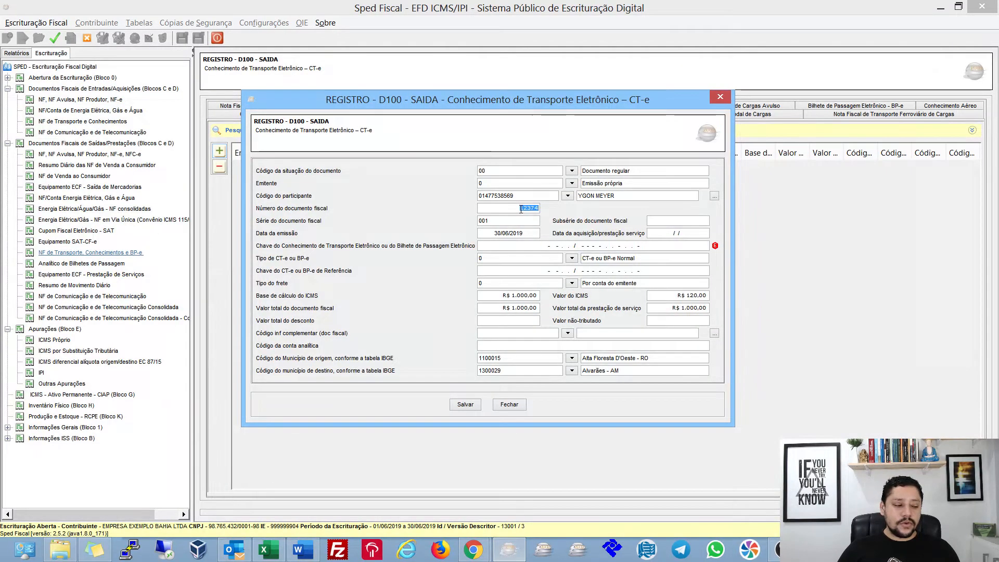
key(alt+Tab)
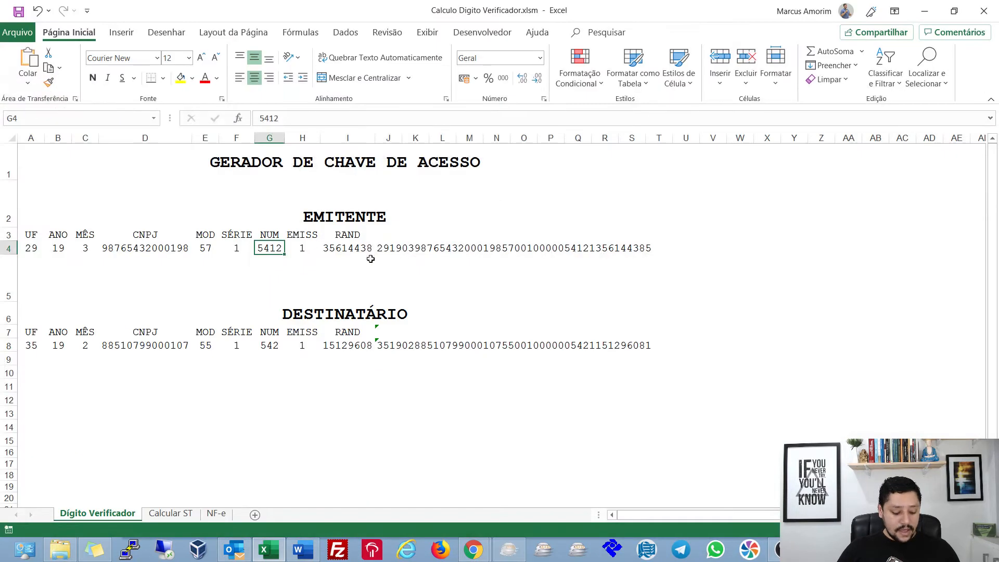
key(alt+Tab)
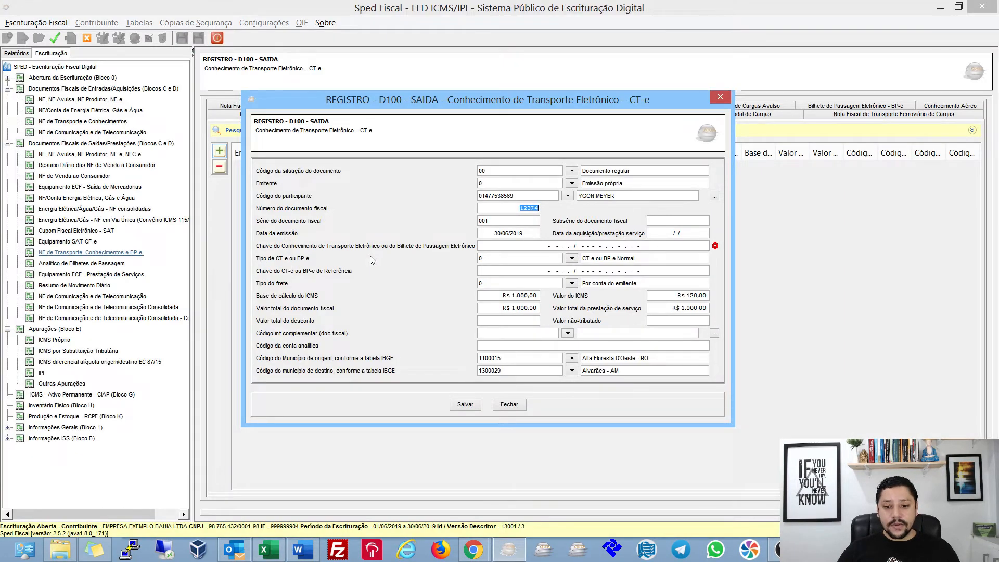
key(alt+Tab)
text(12374)
key(Return)
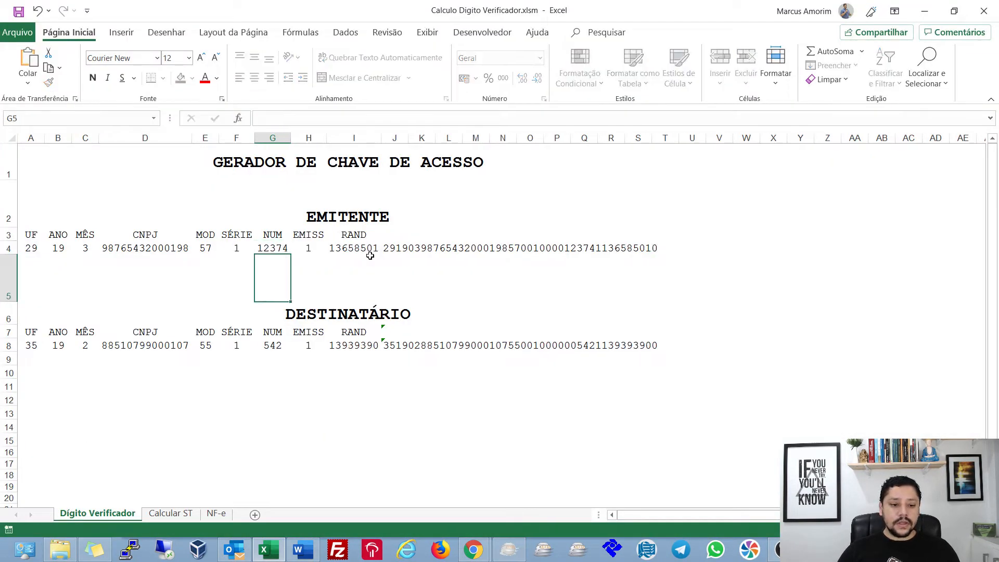
key(Up)
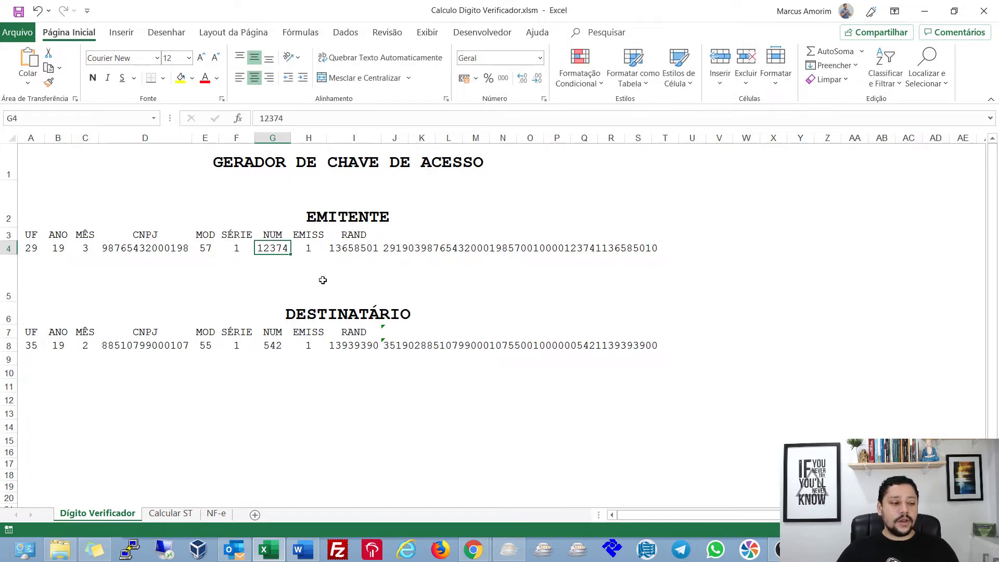
Copy the issuer's generated access key from J4 into the CT-e key field of the Sped Fiscal D100 form
click(389, 249)
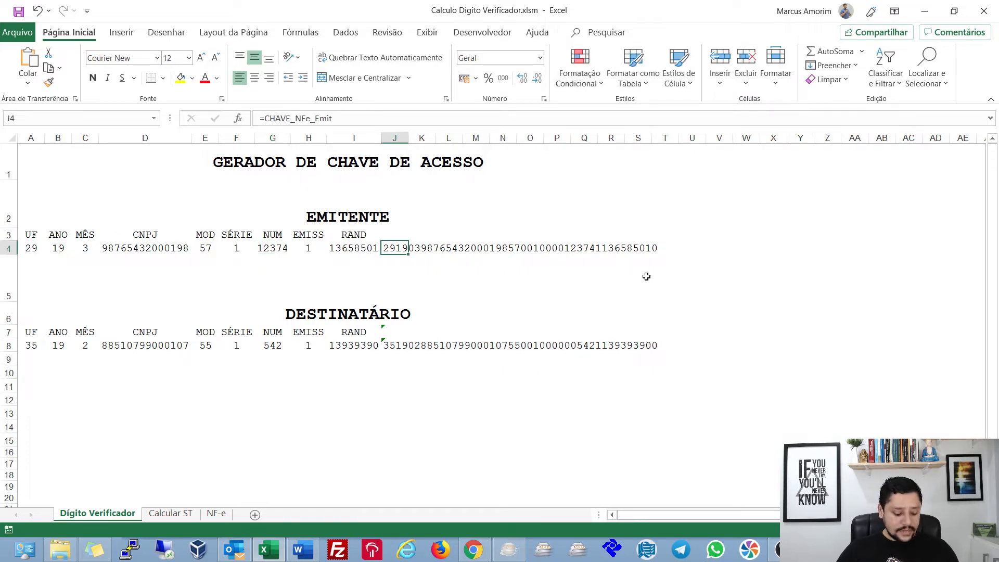
key(ctrl+c)
key(alt+Tab)
click(625, 245)
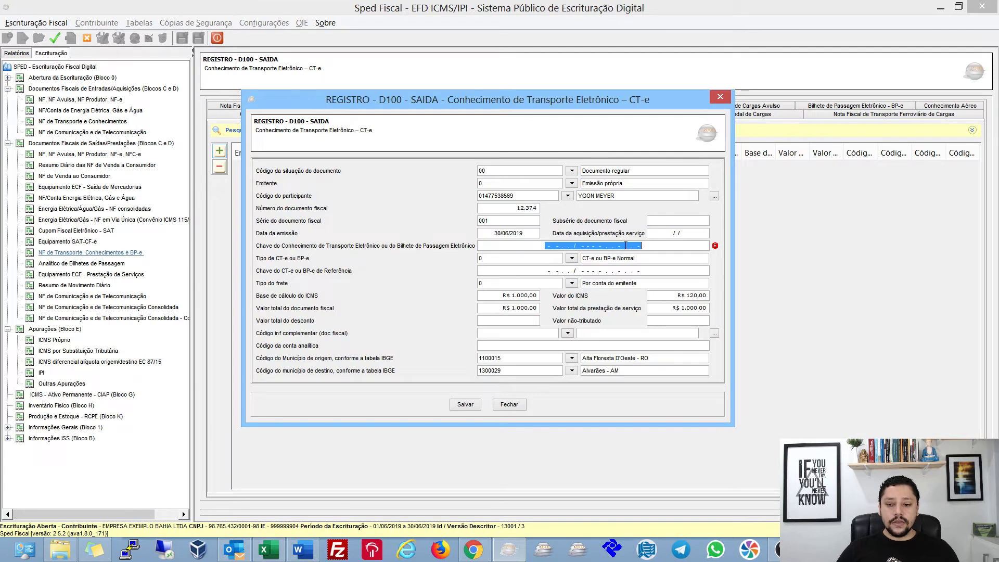
key(ctrl+v)
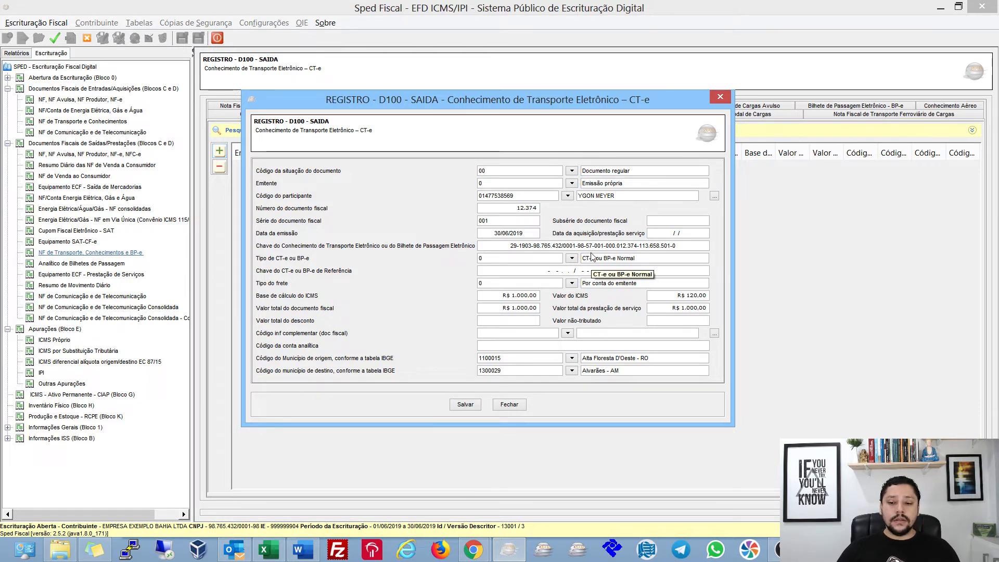
Return to the Excel workbook and change the branch number in the issuer's CNPJ in D4 to 0002
key(alt+Tab)
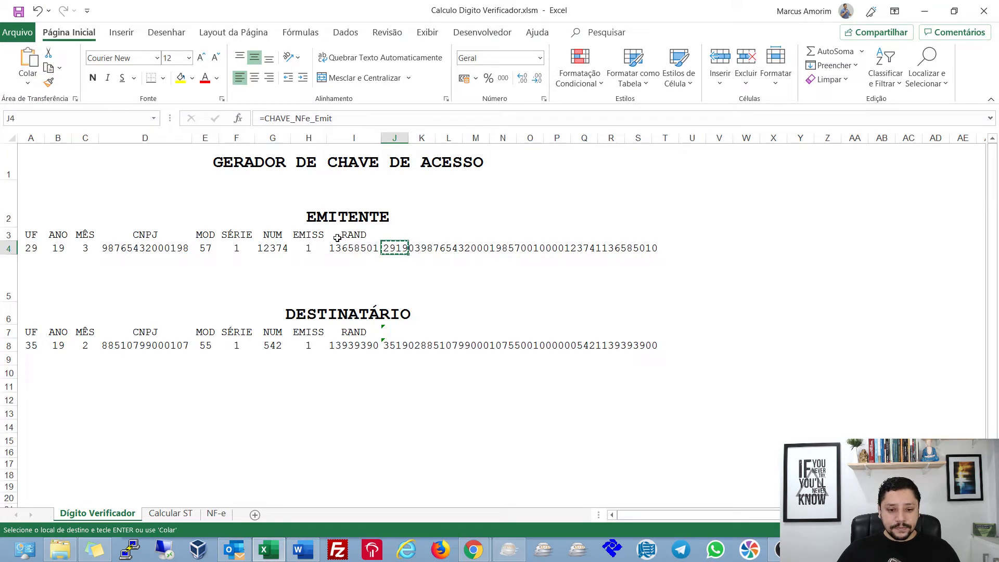
click(171, 246)
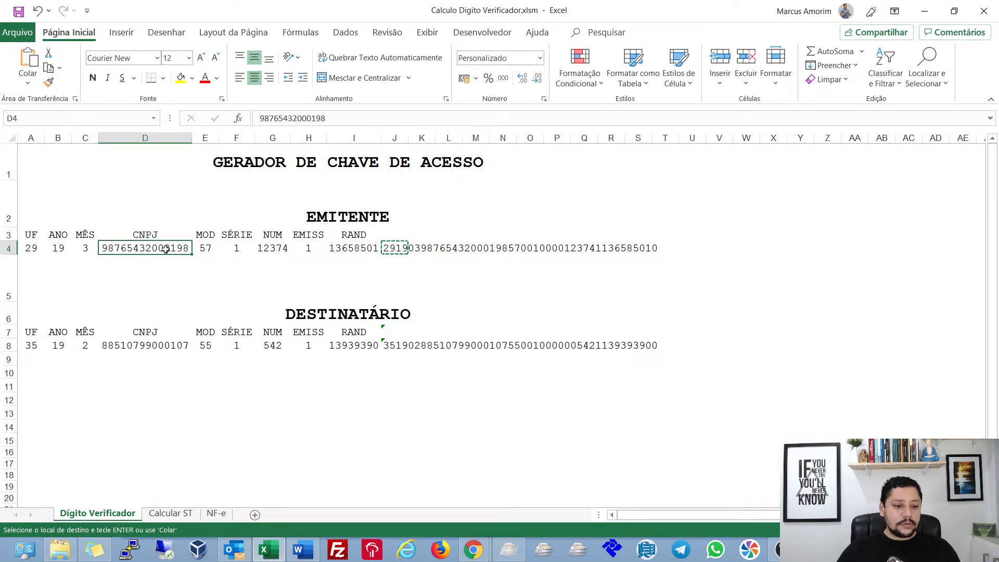
click(311, 118)
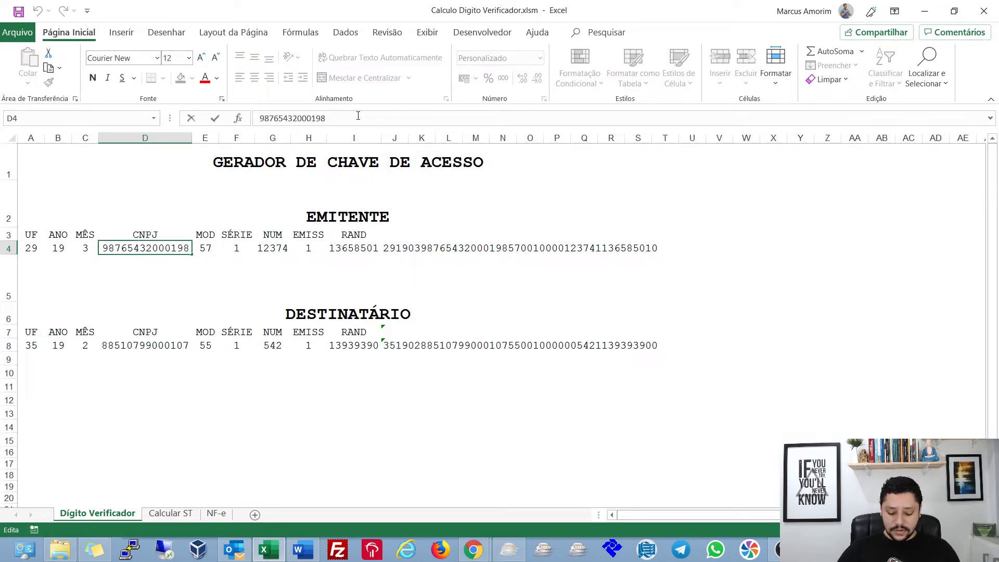
key(Delete)
text(2)
key(Return)
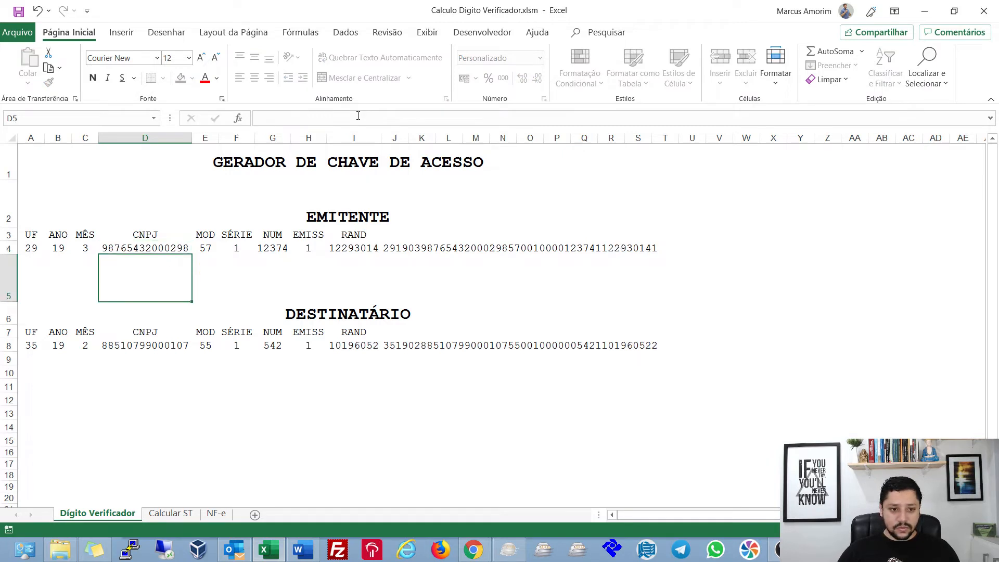
click(164, 253)
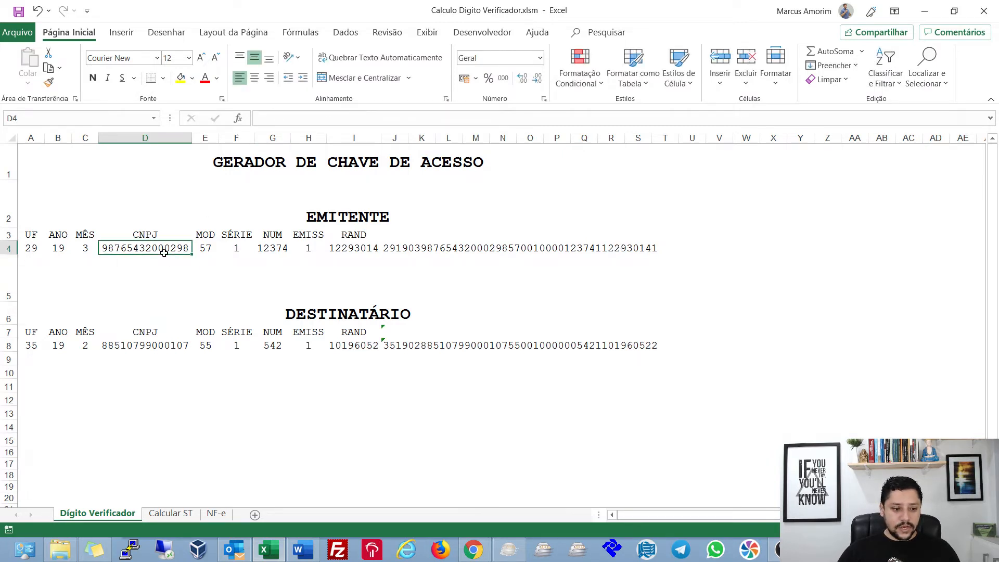
In a new Chrome tab, search Google for "dígito verificador" and open the DÍGITOS DE VERIFICAÇÃO page on ghiorzi.org
click(474, 550)
click(516, 479)
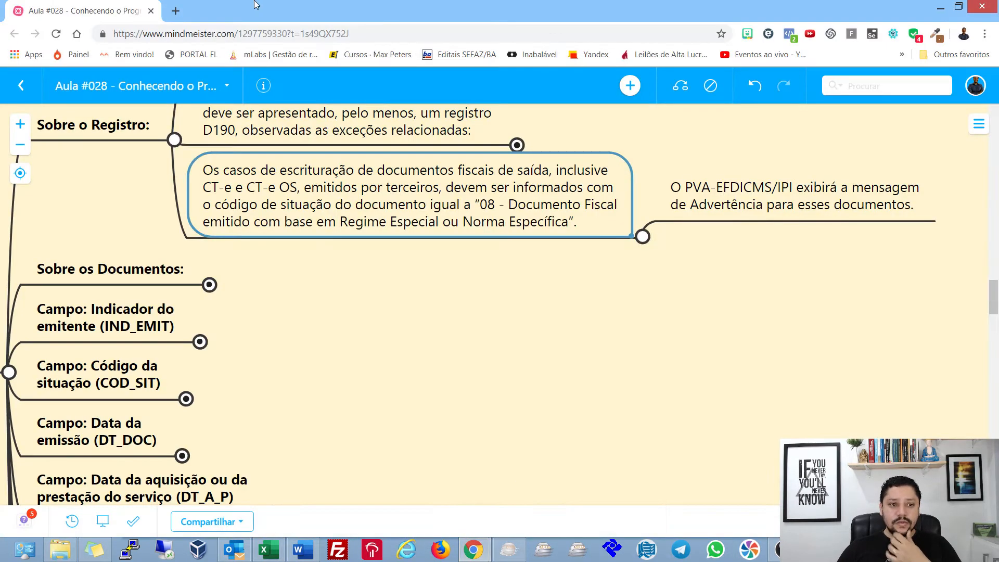
key(ctrl+t)
text(d)
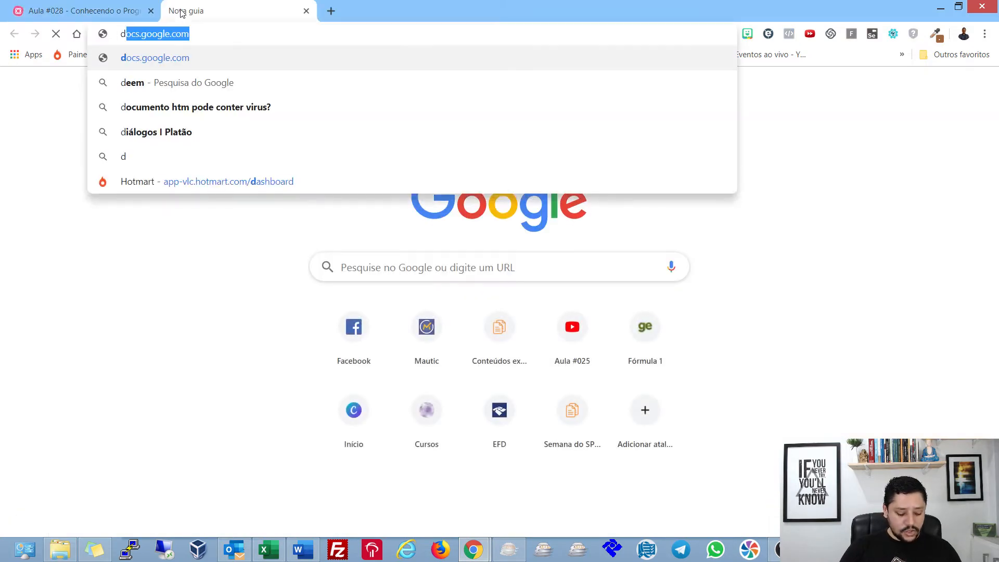
text(ígito verificador)
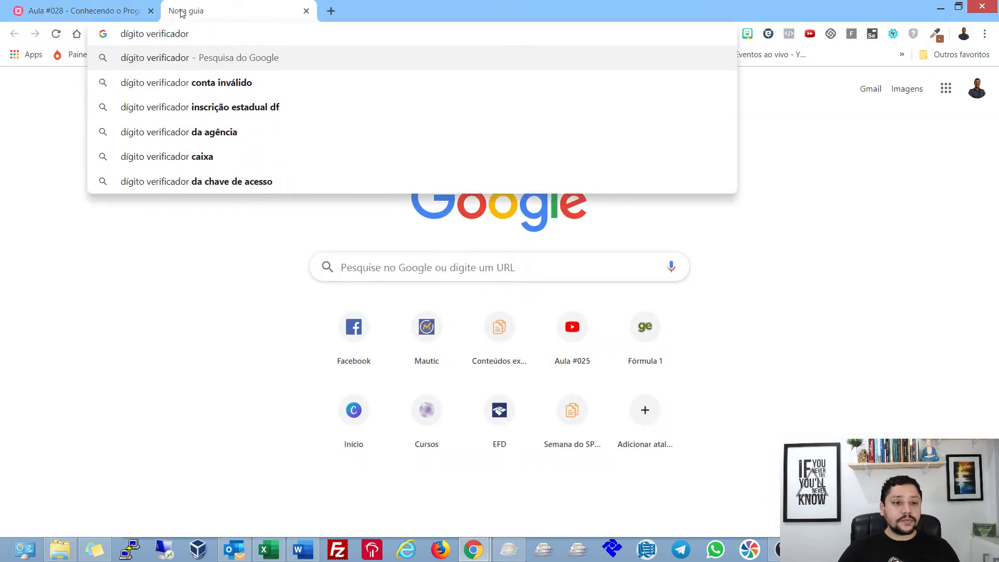
key(Return)
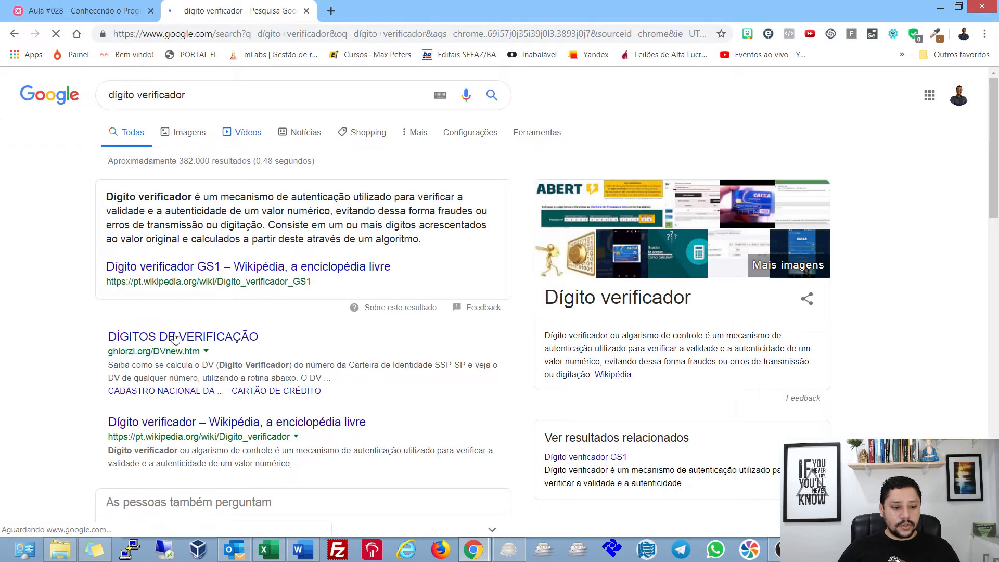
click(176, 337)
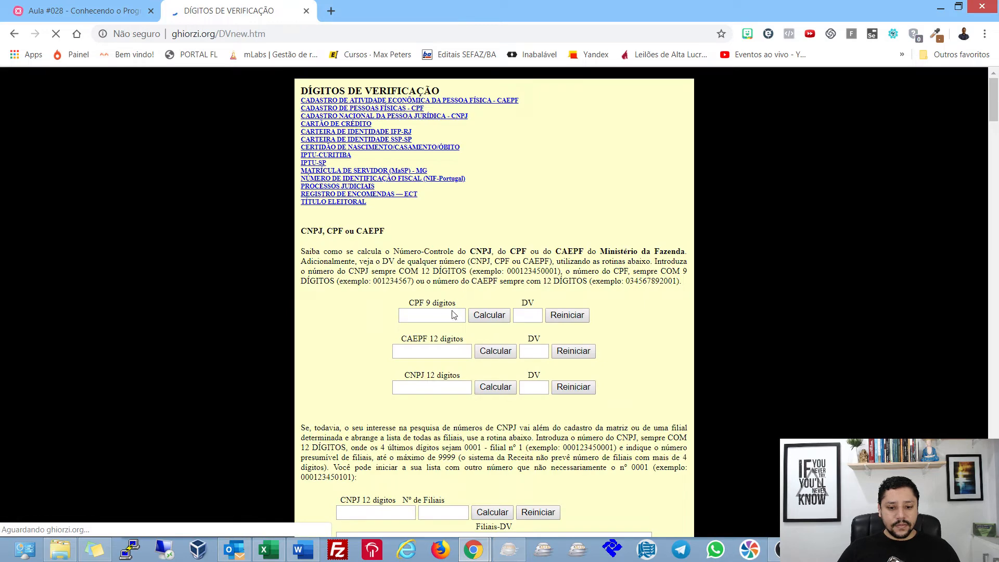
Copy the first 12 digits of the issuer's CNPJ from Excel into the page's CNPJ calculator and calculate the check digits
click(429, 352)
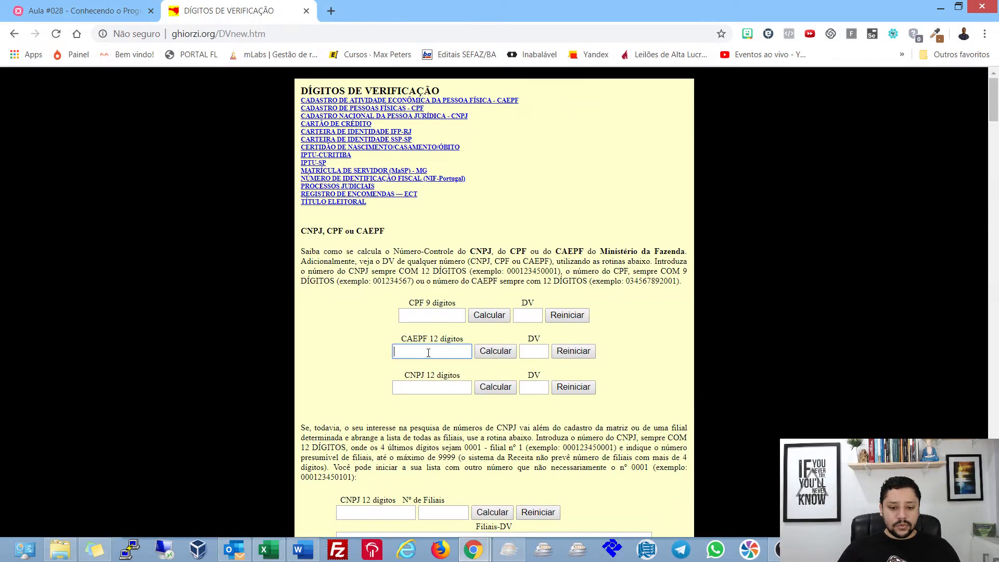
click(432, 387)
key(alt+Tab)
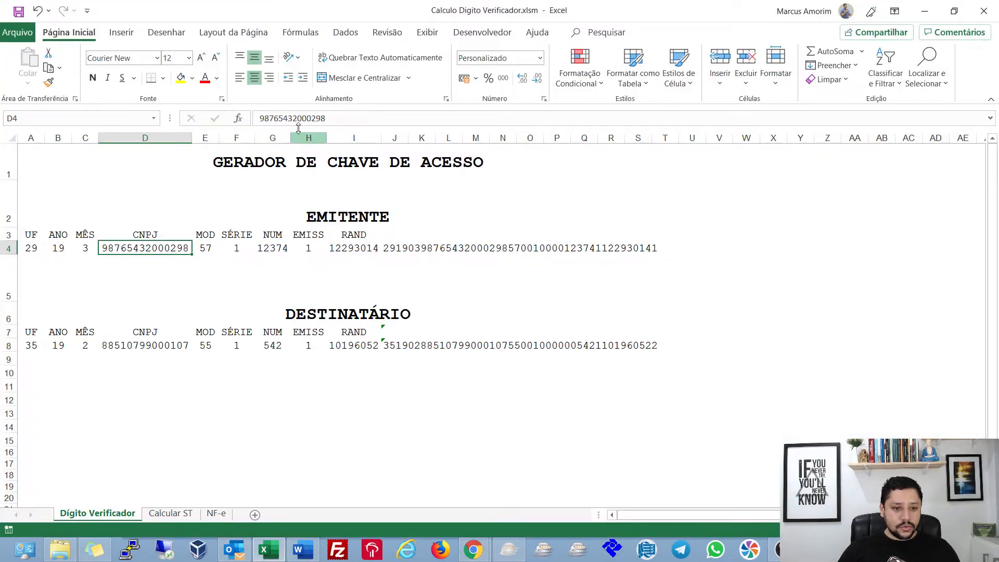
drag(260, 118, 315, 118)
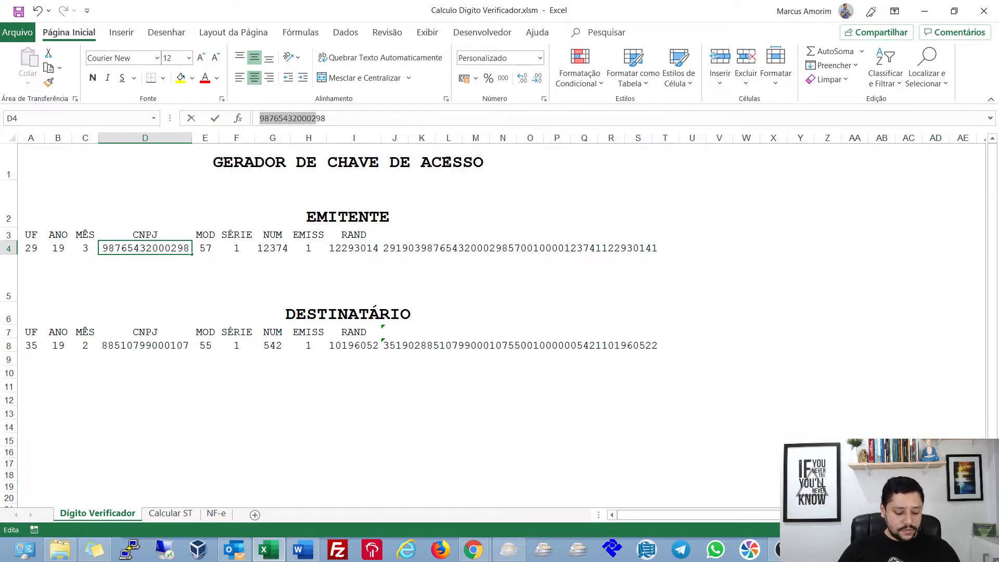
key(ctrl+c)
key(alt+Tab)
key(ctrl+v)
click(495, 387)
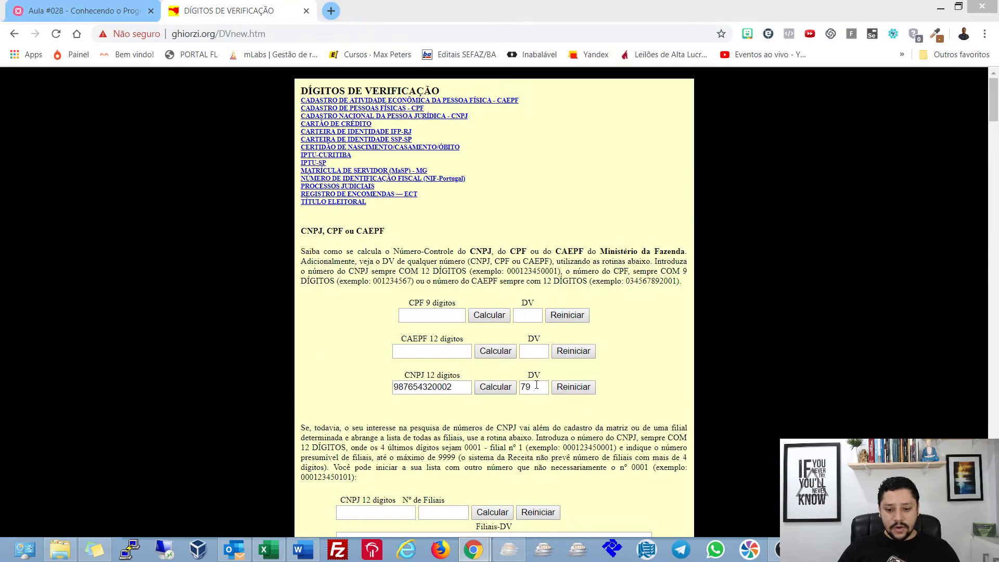
Back in Excel, duplicate the issuer's CNPJ into D5 and advance the issuer's NUM to 12377 with the workbook's macro
key(alt+Tab)
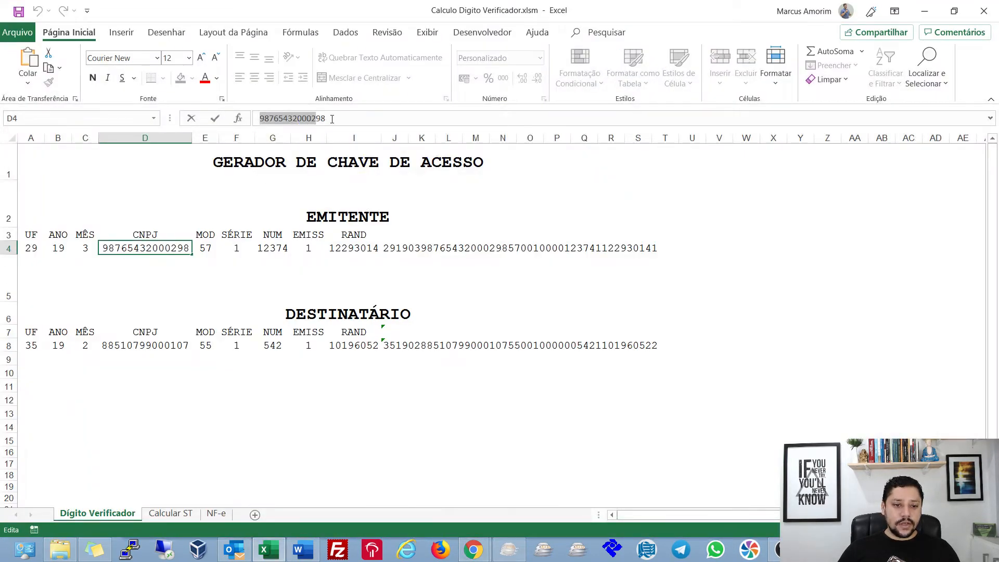
click(159, 262)
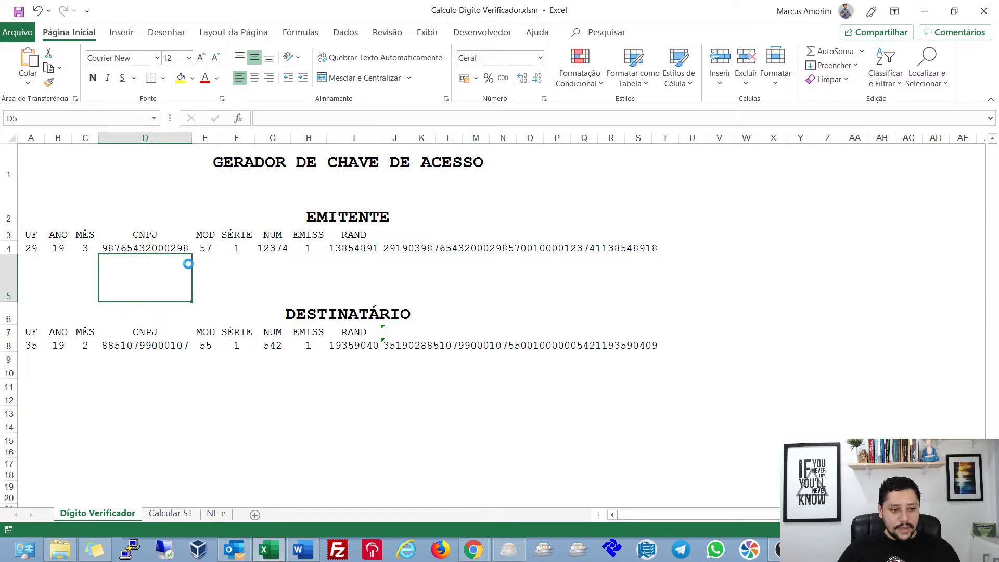
key(ctrl+d)
key(ctrl+shift+c)
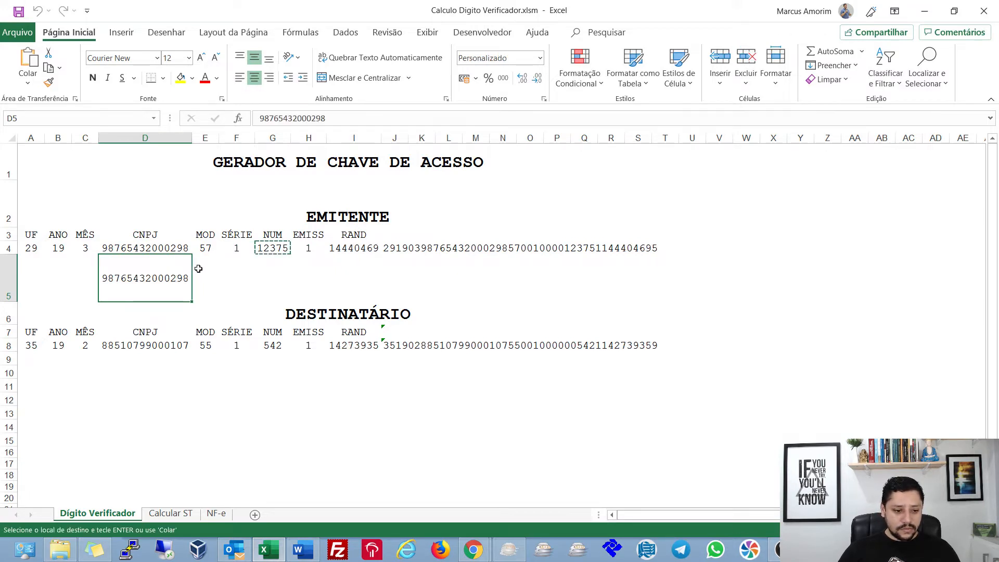
key(ctrl+shift+c)
key(ctrl+shift+c)
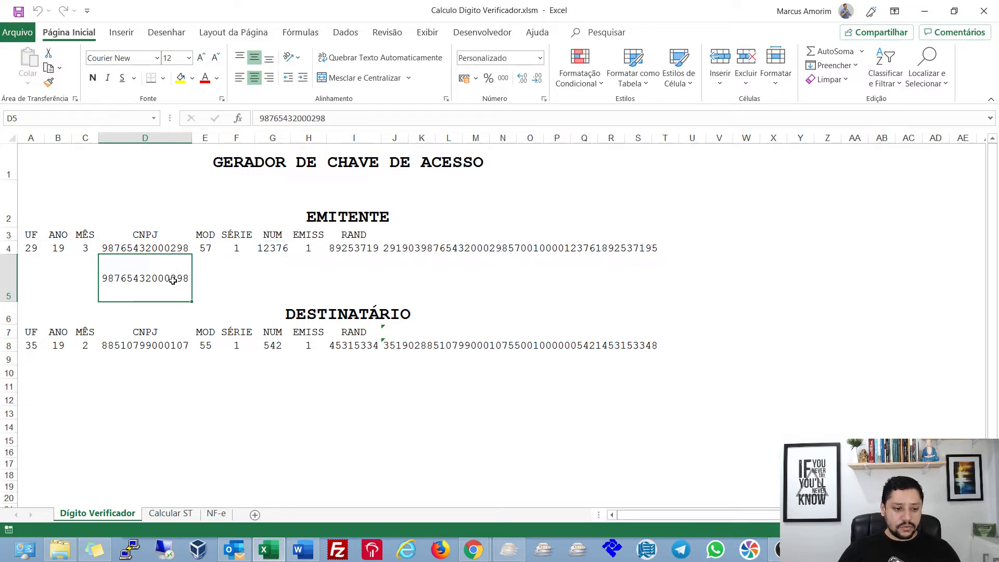
Change the branch number of the duplicated CNPJ in D5 to 0001
click(316, 118)
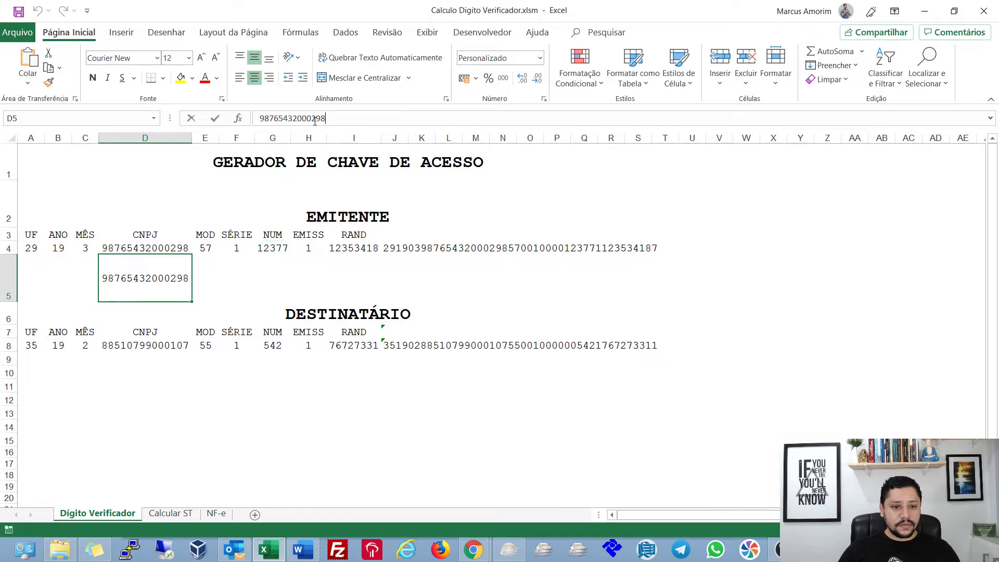
key(BackSpace)
text(1)
key(Up)
key(Up)
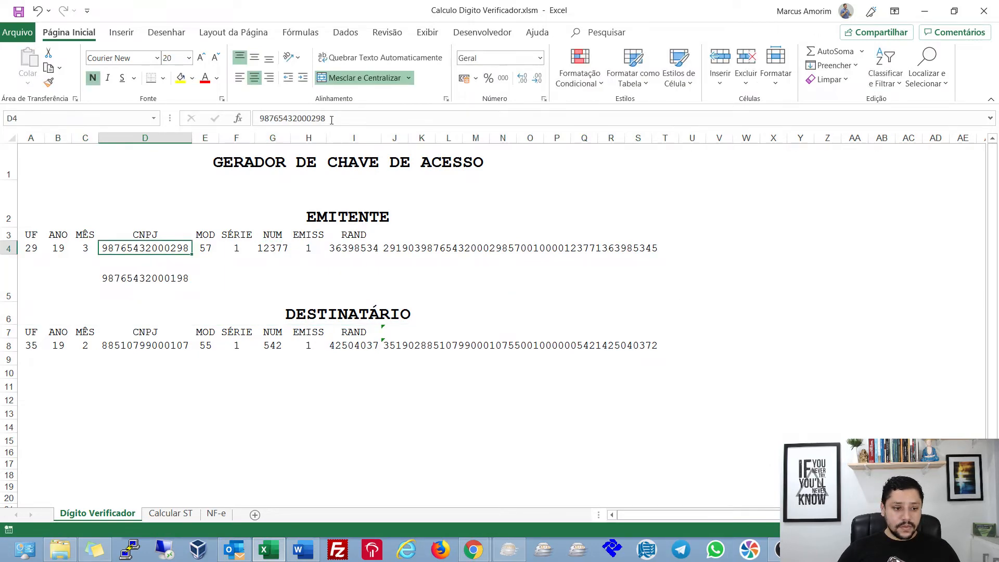
Recheck the calculated check digits on the web page and set the last two digits of the CNPJ in D4 to 79
click(324, 118)
key(alt+Tab)
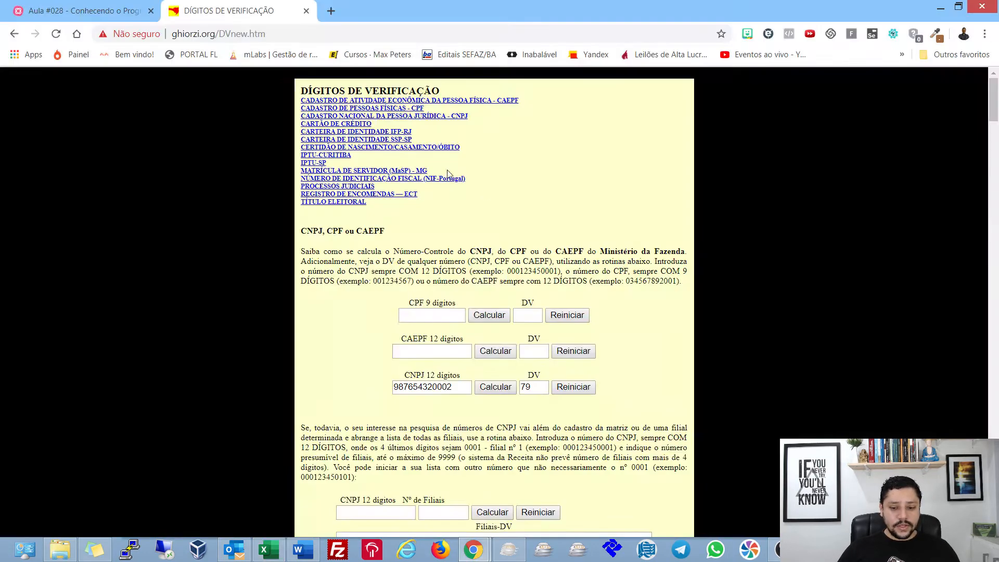
key(alt+Tab)
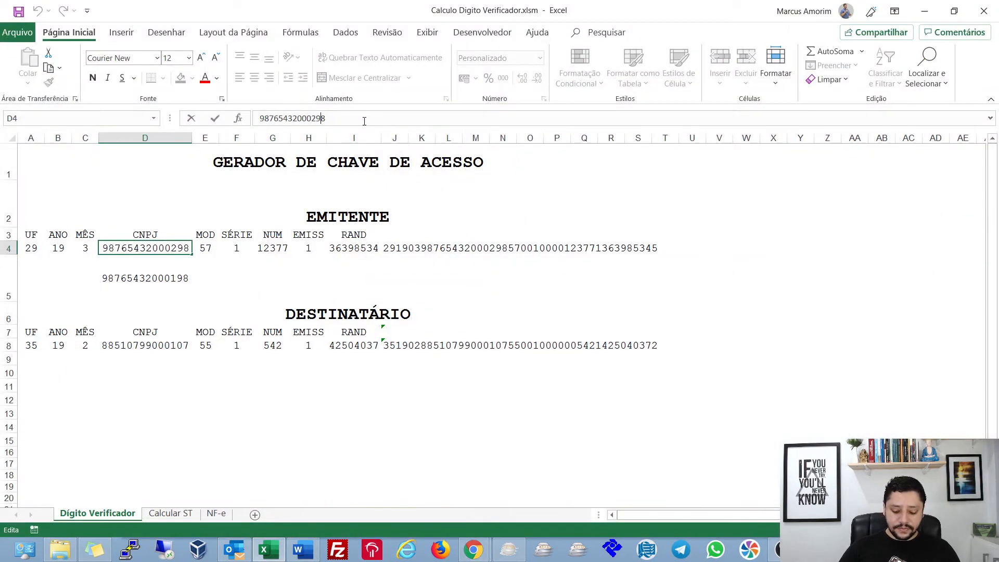
key(BackSpace)
key(BackSpace)
text(79)
key(Return)
key(Up)
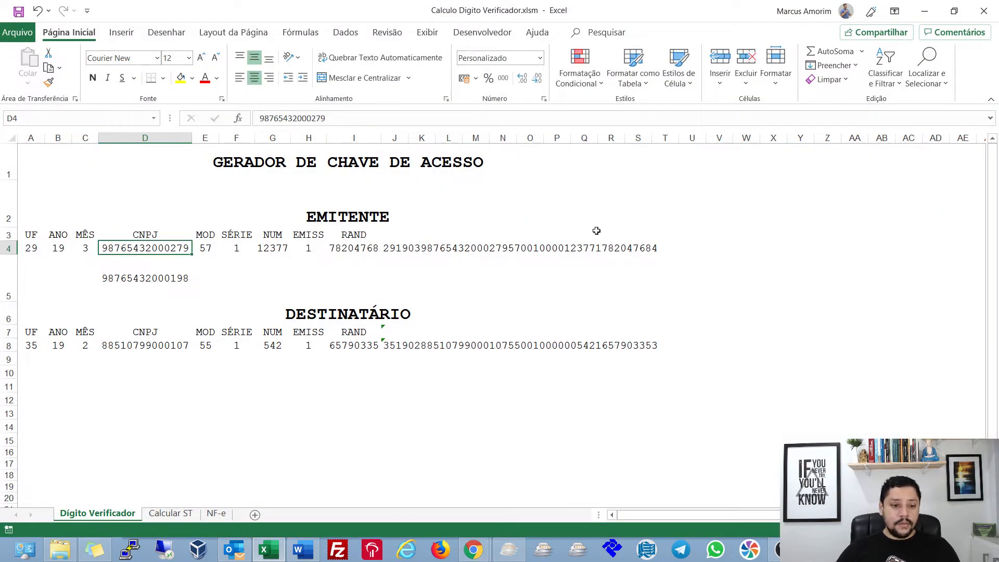
Copy the issuer's generated access key from J4 in Excel, replace the CT-e key in the Sped Fiscal D100 record with it, and save
click(405, 251)
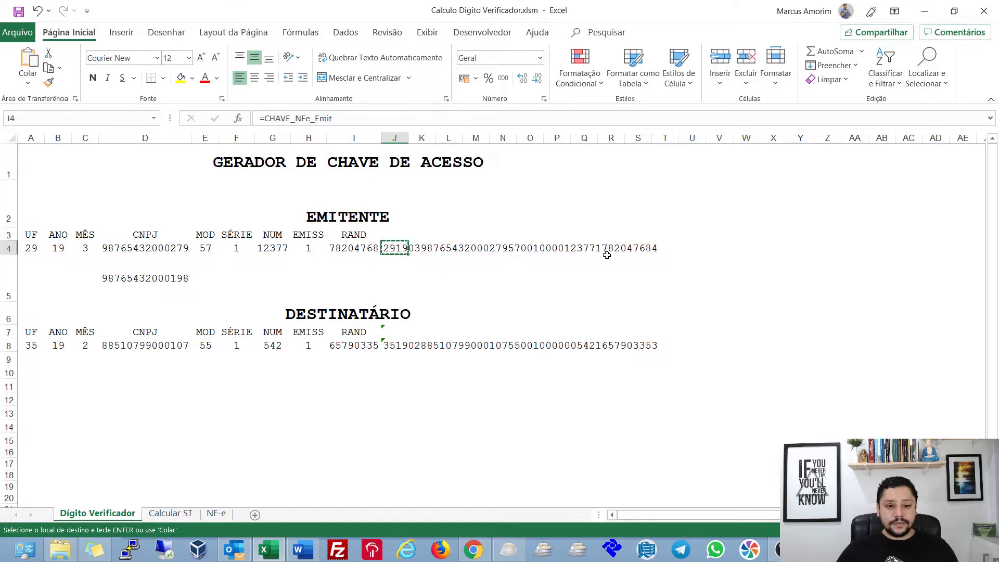
key(alt+Tab)
key(alt+Tab)
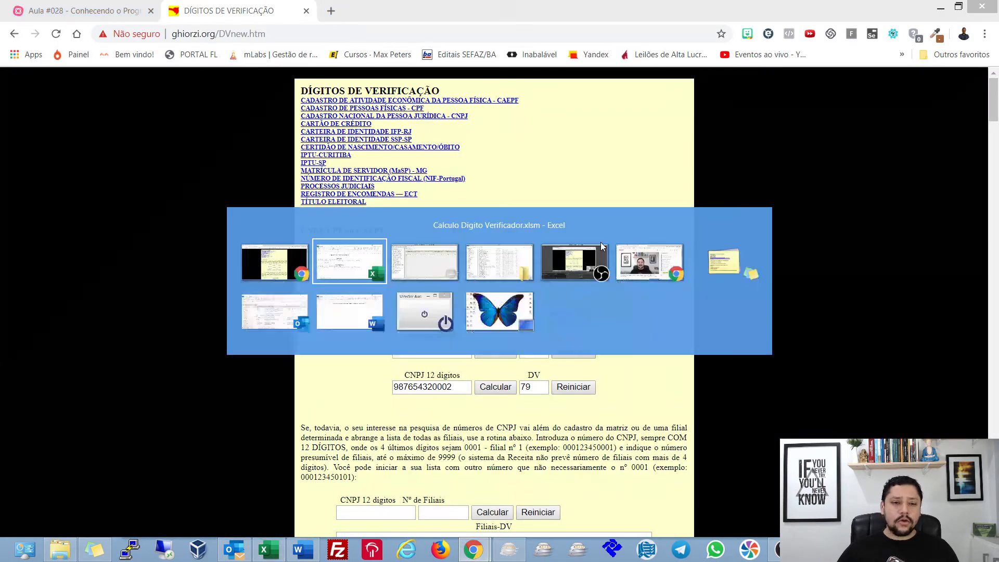
key(alt+Tab)
key(alt+Tab)
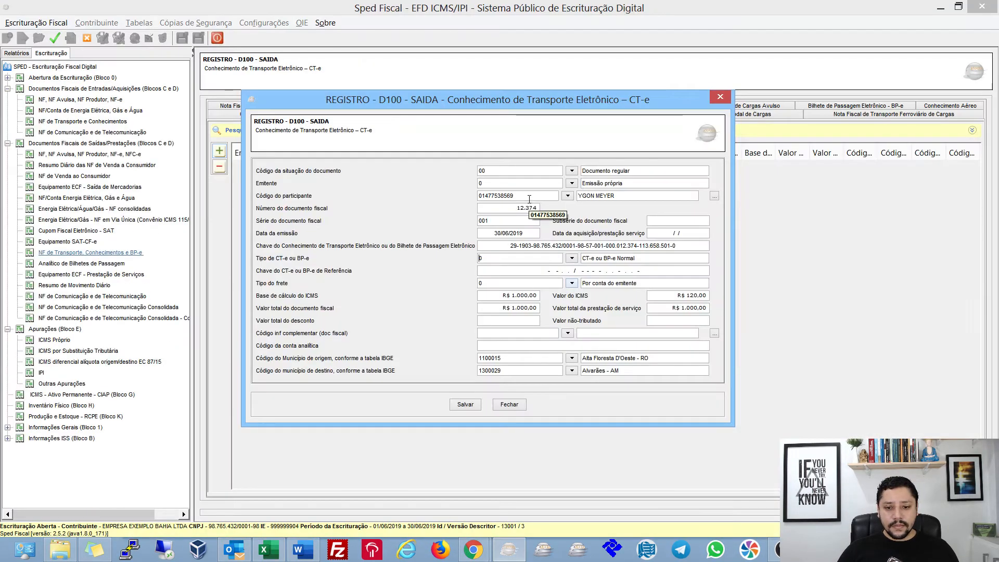
triple_click(504, 242)
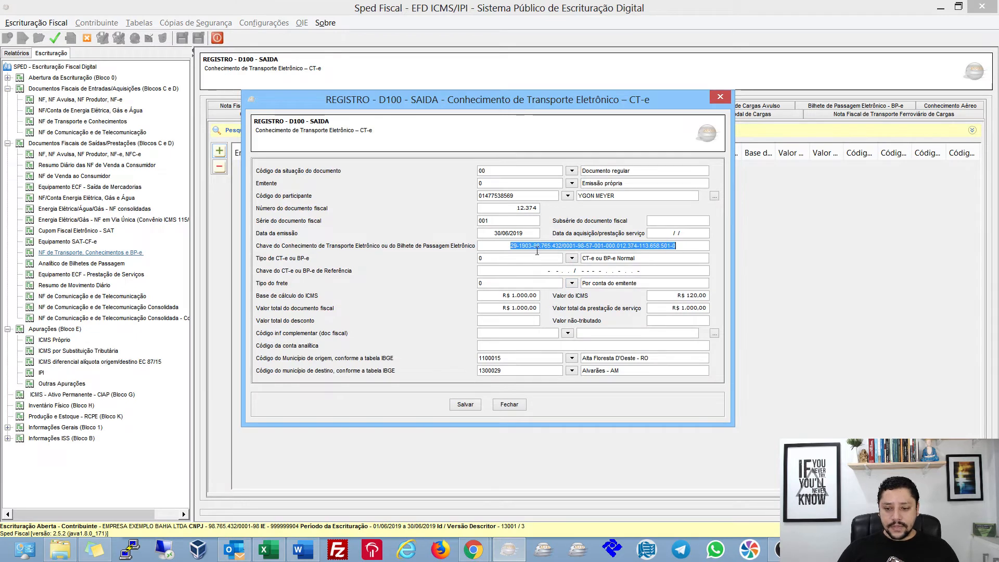
key(ctrl+v)
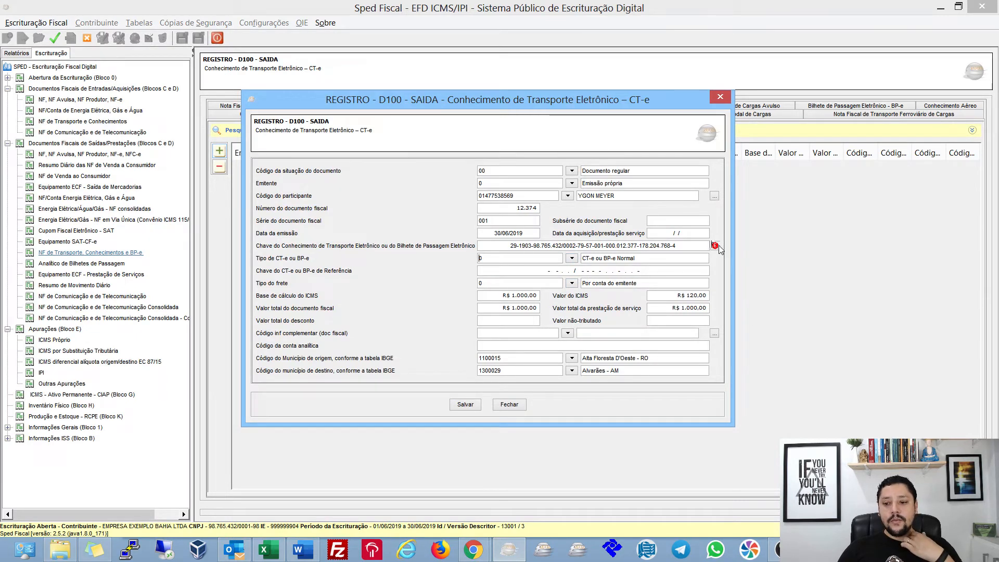
mouse_move(720, 249)
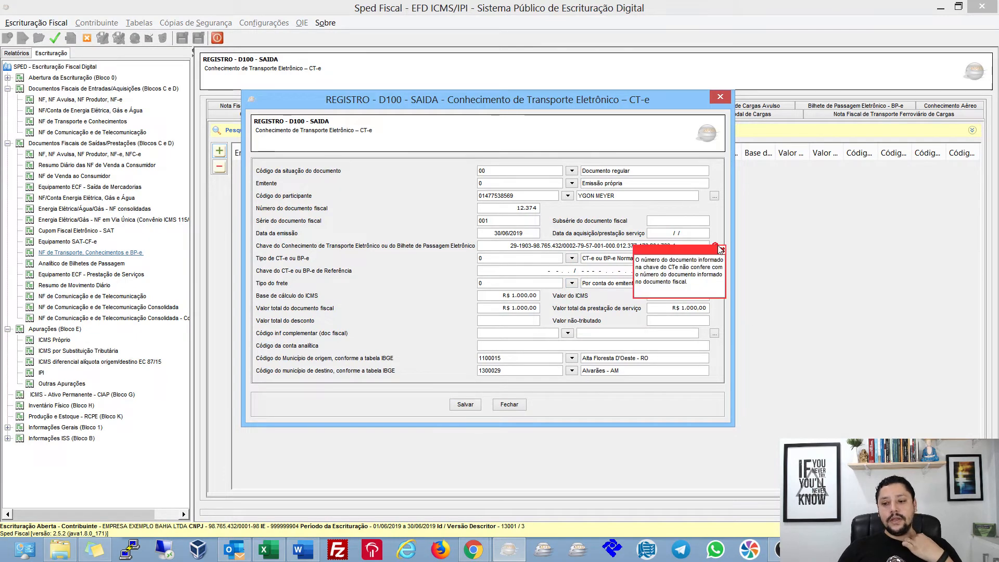
click(464, 404)
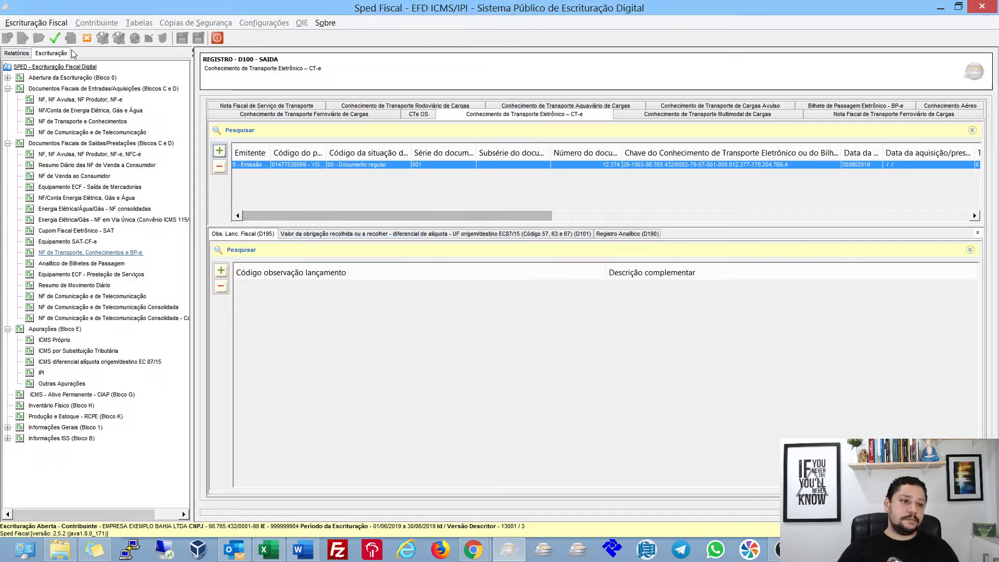
Validate the bookkeeping, updating Rio Grande do Sul's table 5.3, and display the detailed error report
click(55, 37)
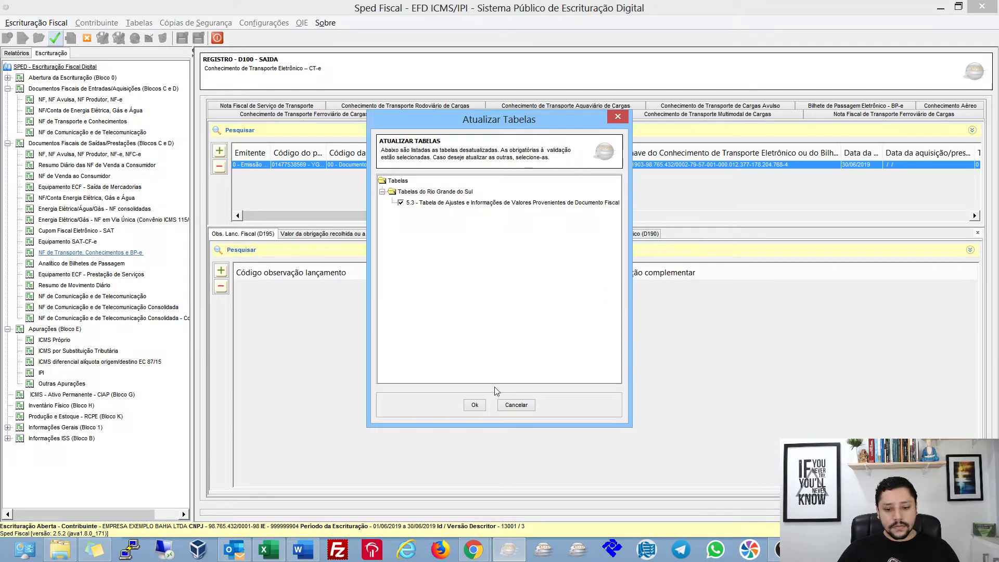
click(474, 405)
click(515, 289)
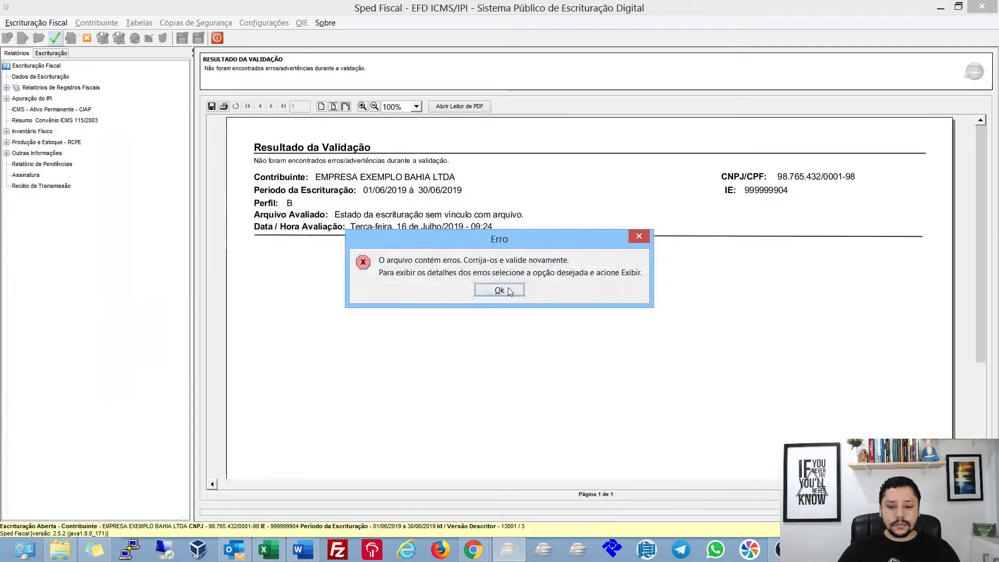
click(500, 287)
click(641, 111)
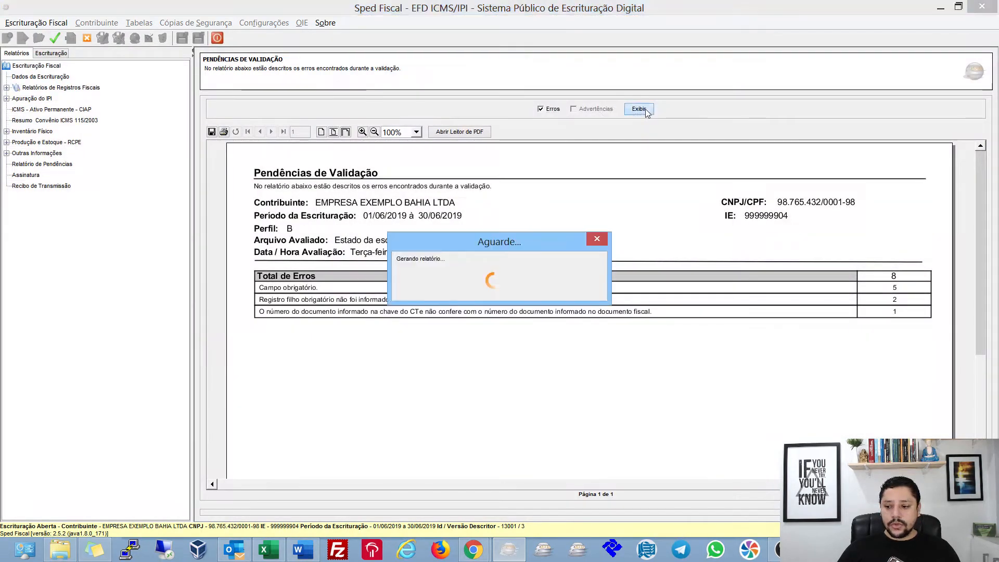
scroll(441, 214, down, 5)
scroll(441, 214, down, 1)
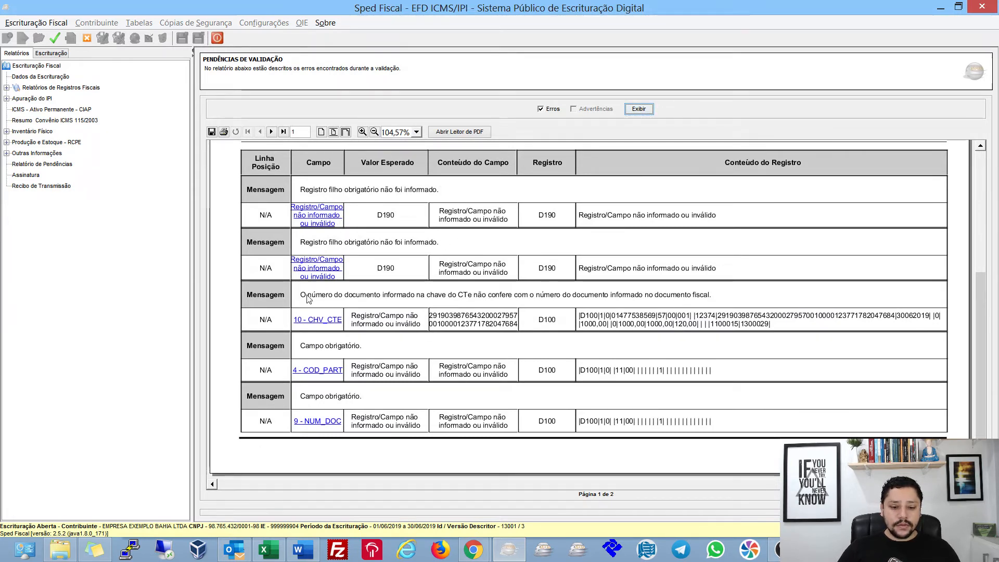
Follow the first missing D190 error to the blank outgoing Conhecimento de Transporte Ferroviário de Cargas record, inspect it and delete it
click(324, 210)
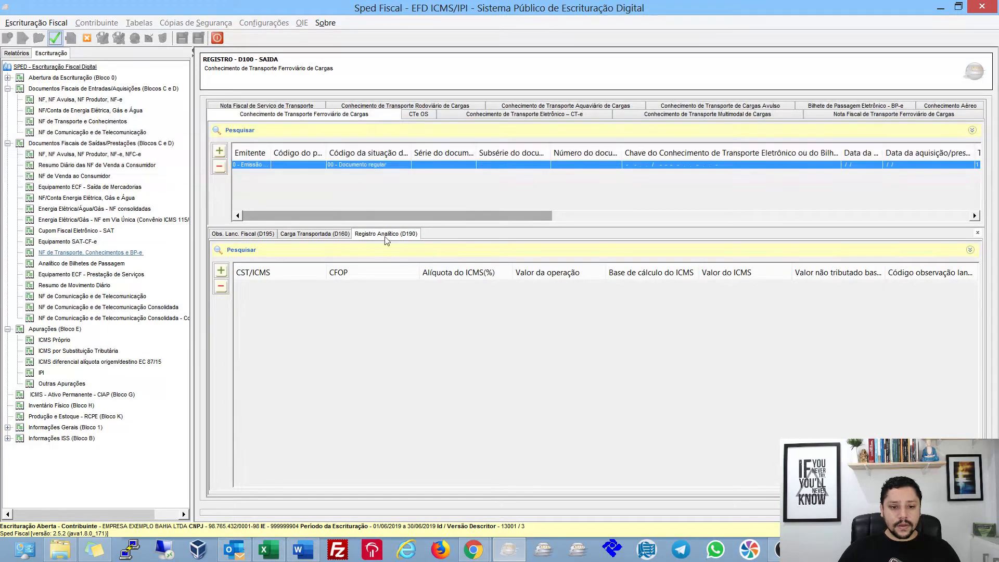
double_click(330, 167)
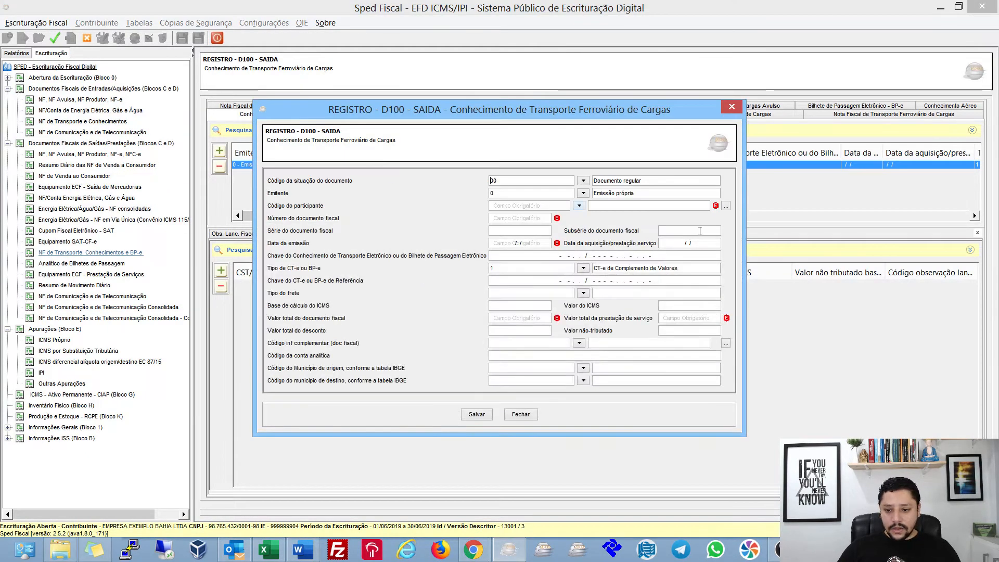
click(731, 106)
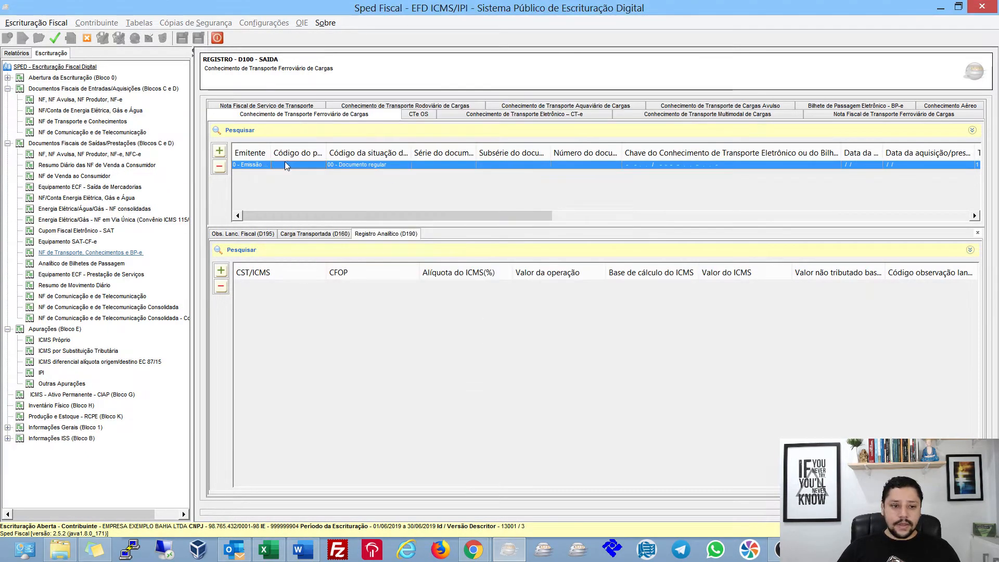
click(219, 167)
click(475, 286)
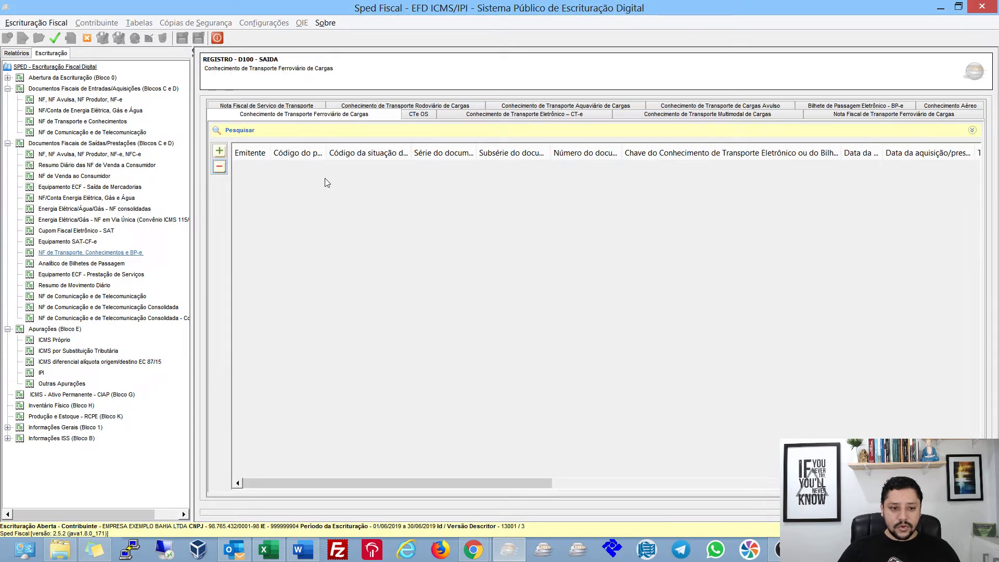
Validate the bookkeeping again after removing the blank rail transport record and display the detailed errors
click(55, 37)
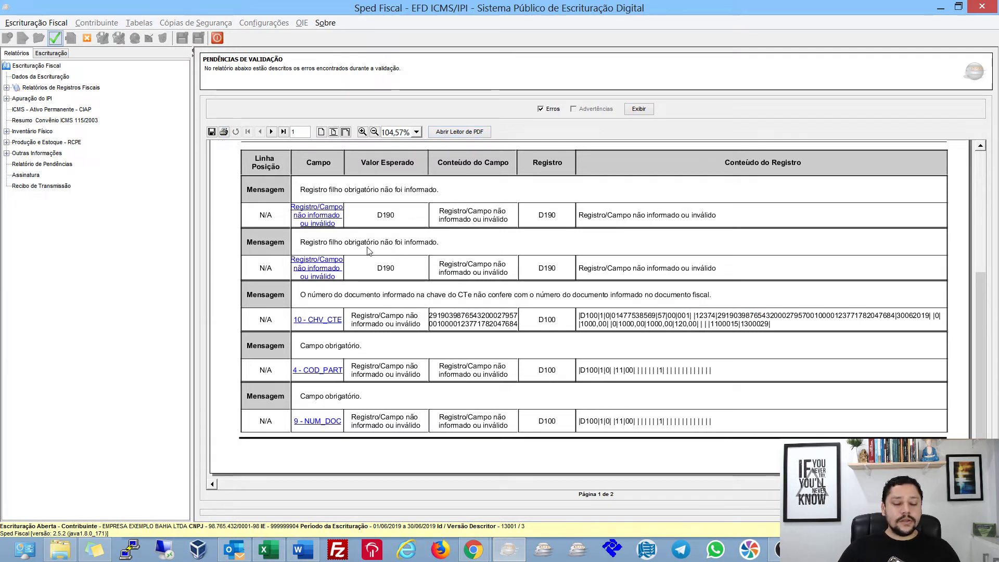
click(54, 37)
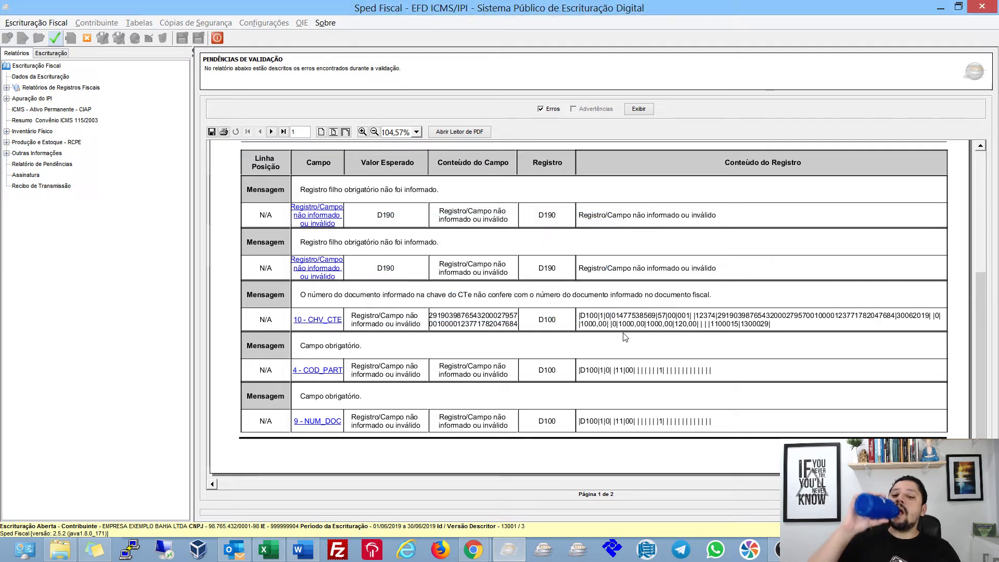
key(Return)
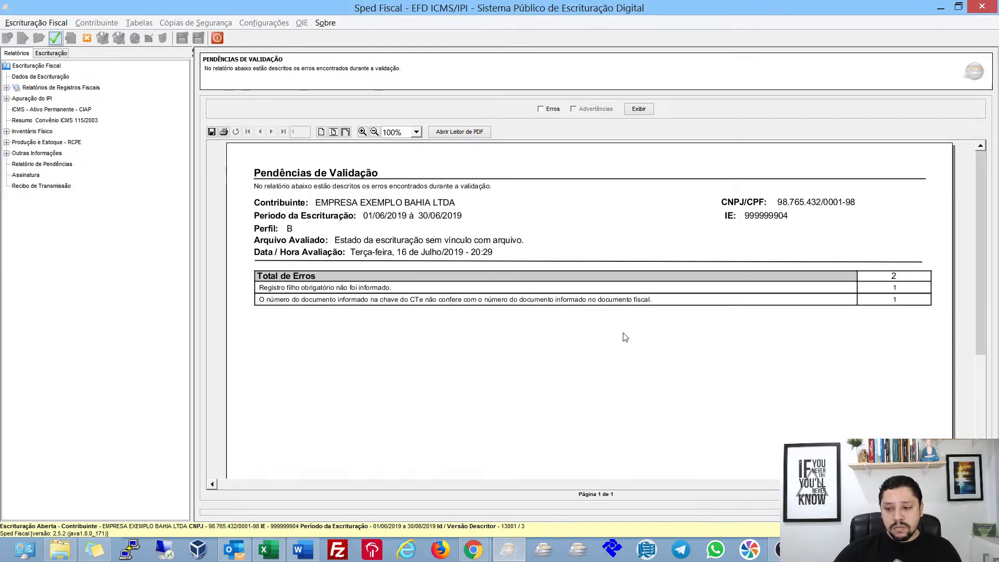
click(545, 113)
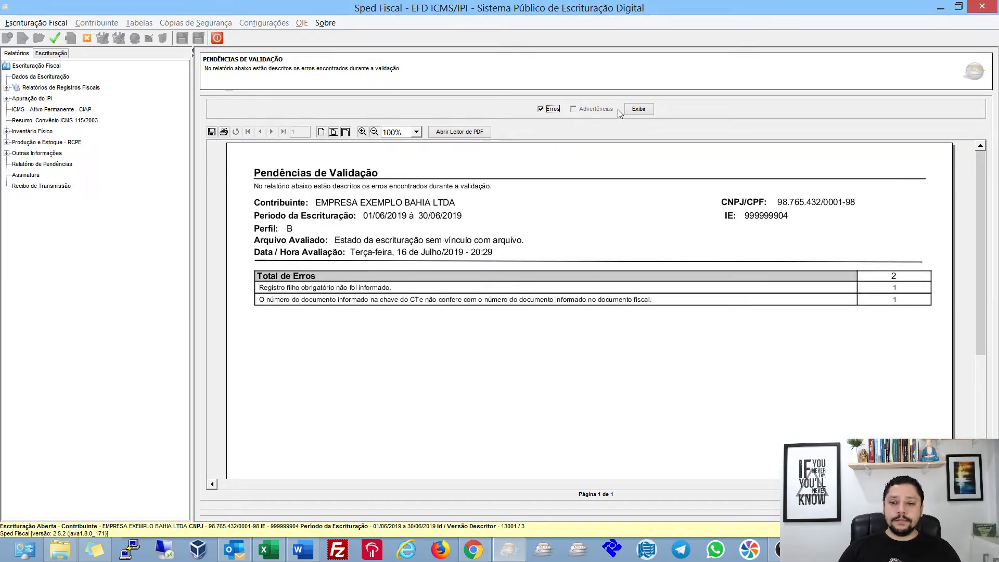
click(638, 108)
scroll(463, 239, down, 3)
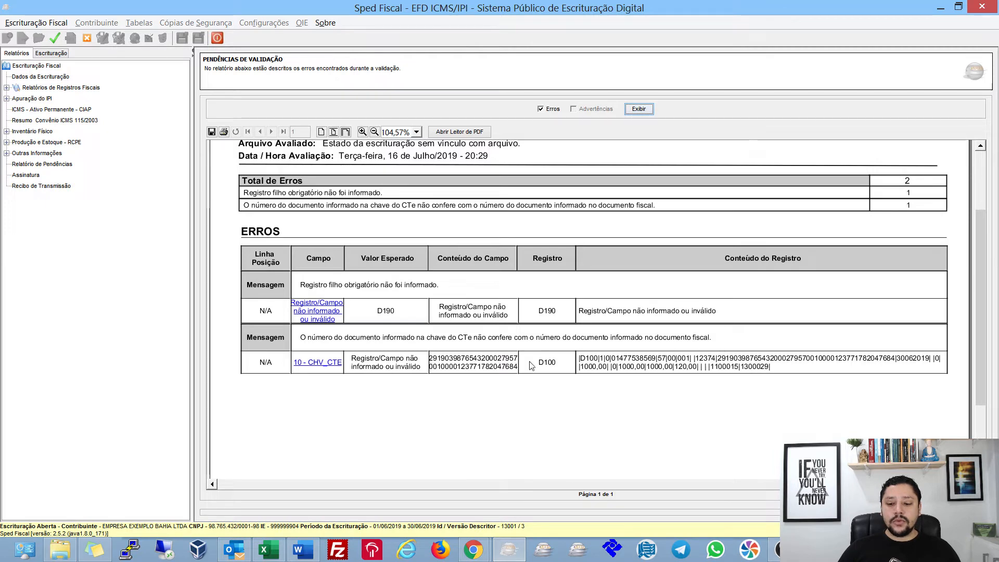
From the CHV_CTE error, compare the CT-e's document number with the one in its key, set the number to 12377 and save
click(326, 367)
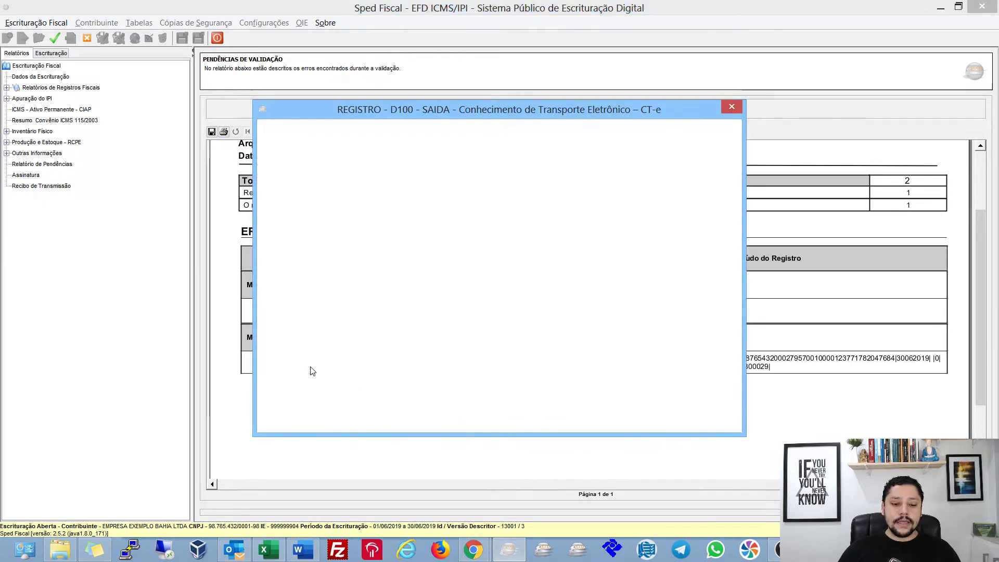
click(732, 261)
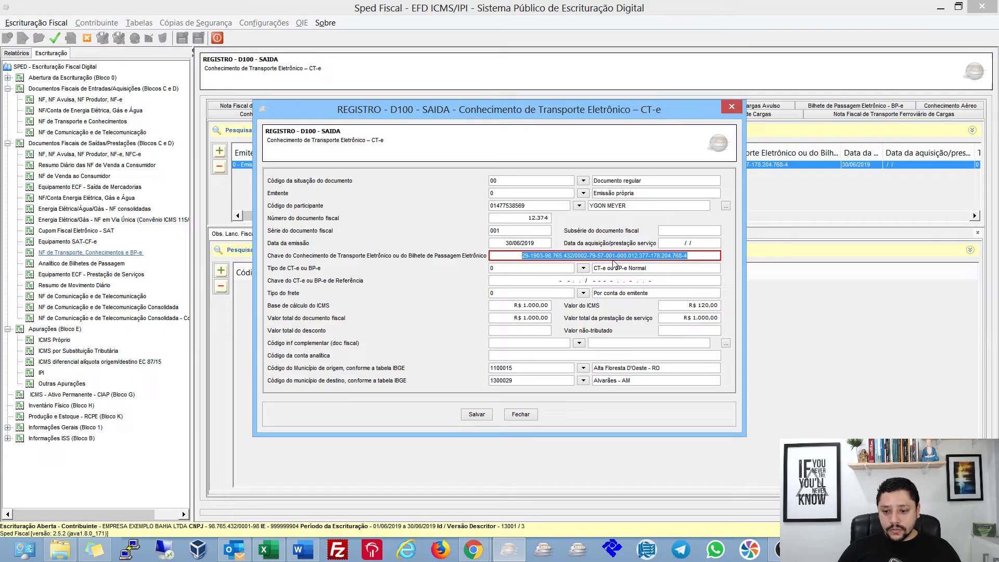
key(End)
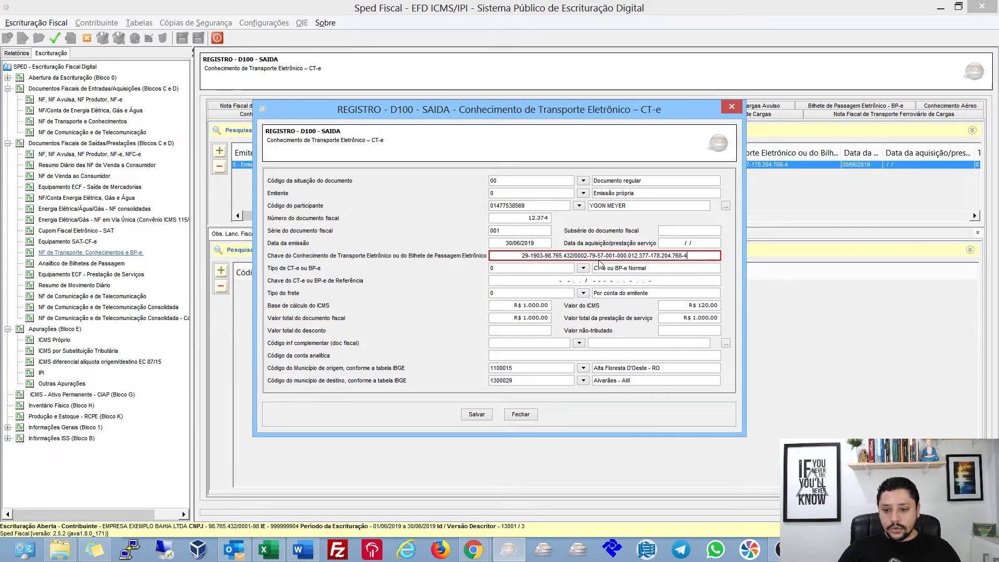
double_click(531, 220)
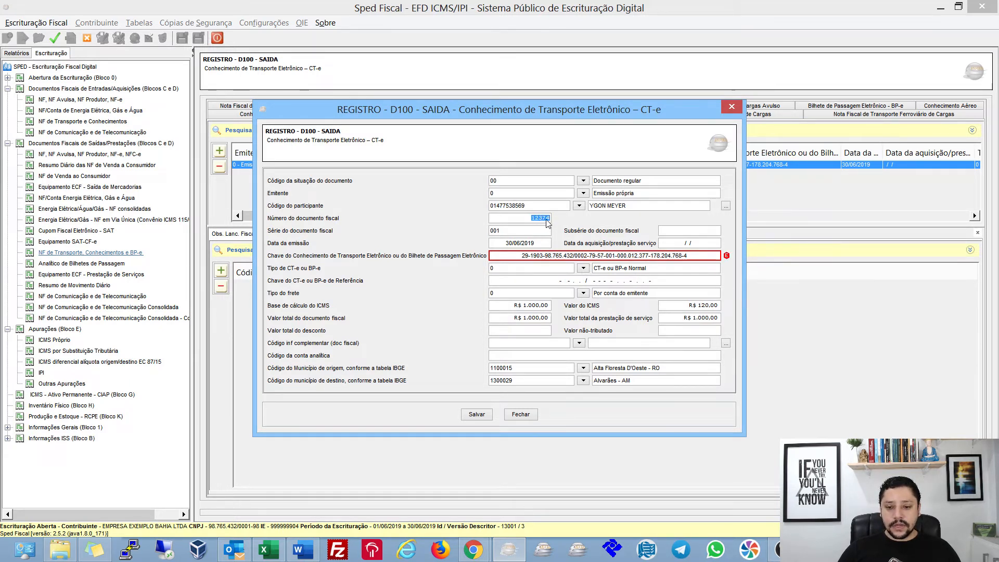
click(634, 258)
click(634, 259)
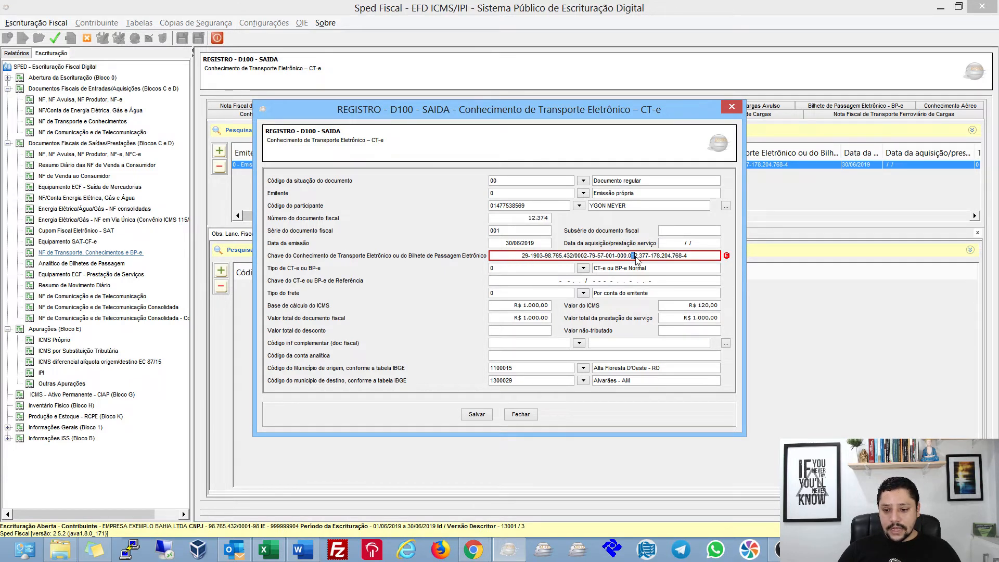
drag(634, 258, 649, 261)
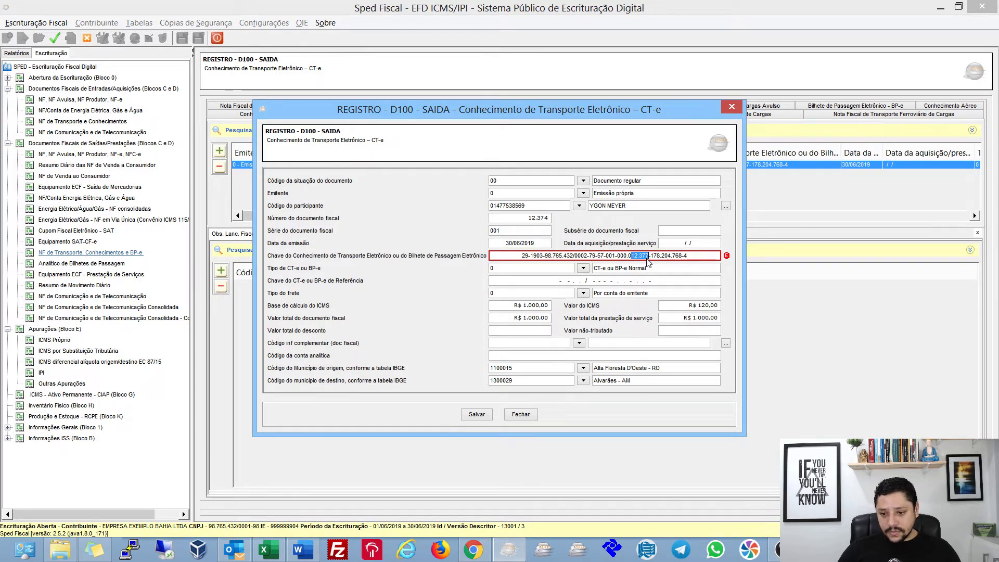
click(601, 259)
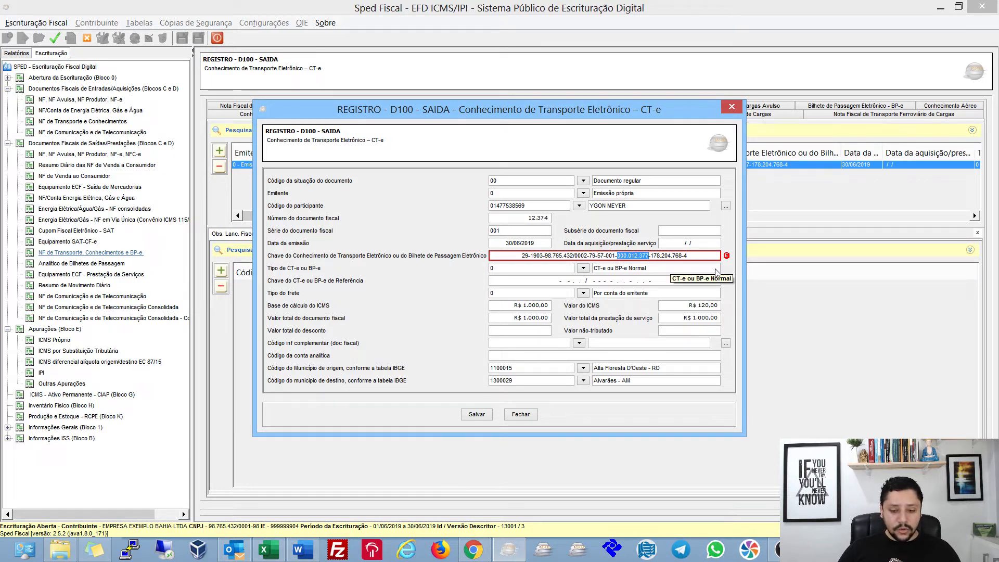
click(525, 219)
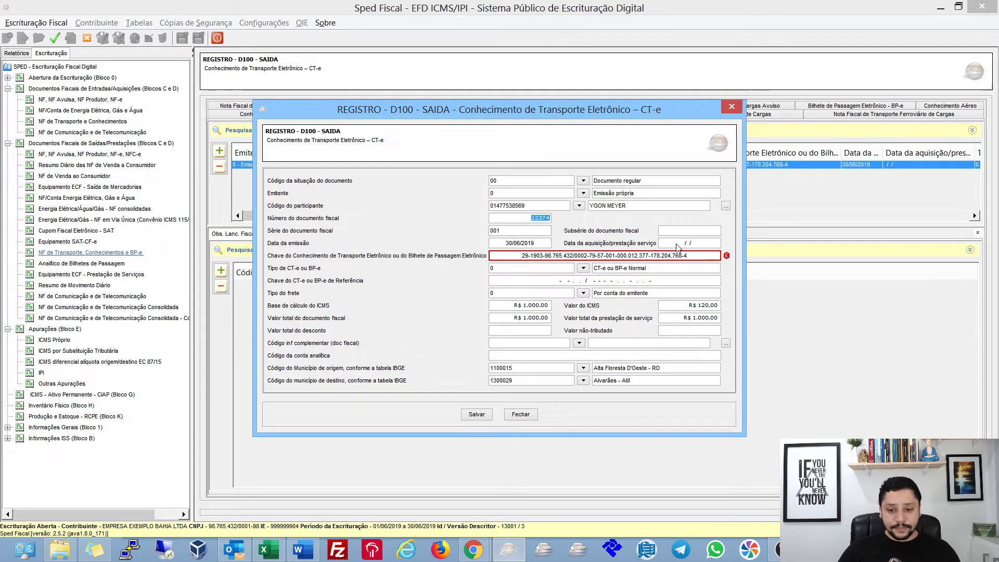
text(12377)
key(Tab)
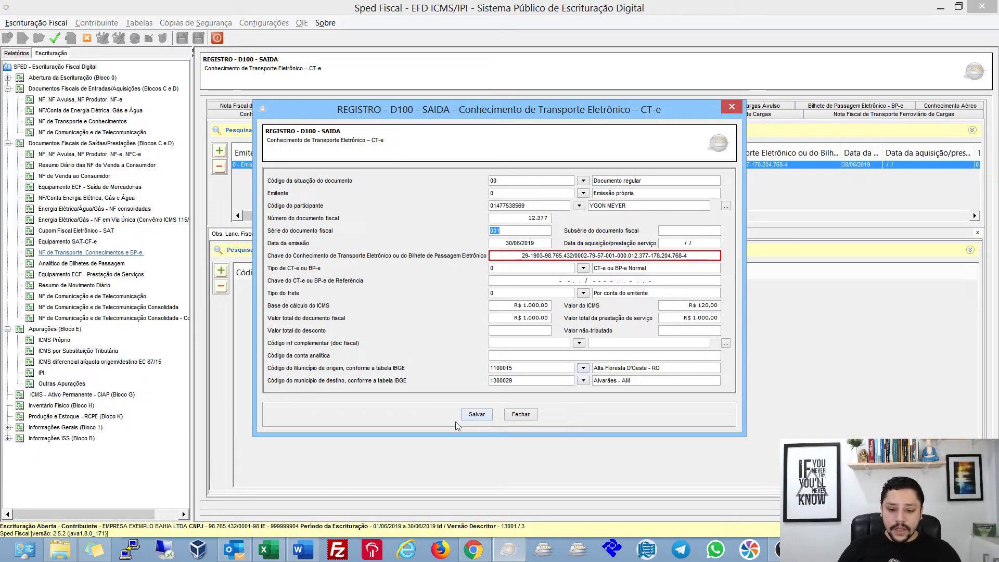
click(476, 415)
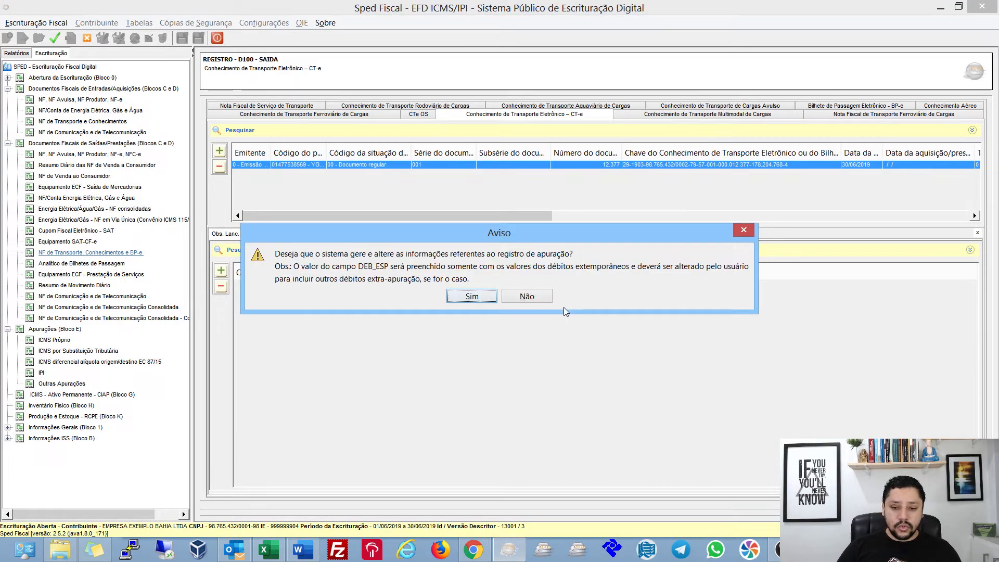
Revalidate with the apuração data regenerated, list the errors, and follow the missing D190 error to open its CT-e record
key(Return)
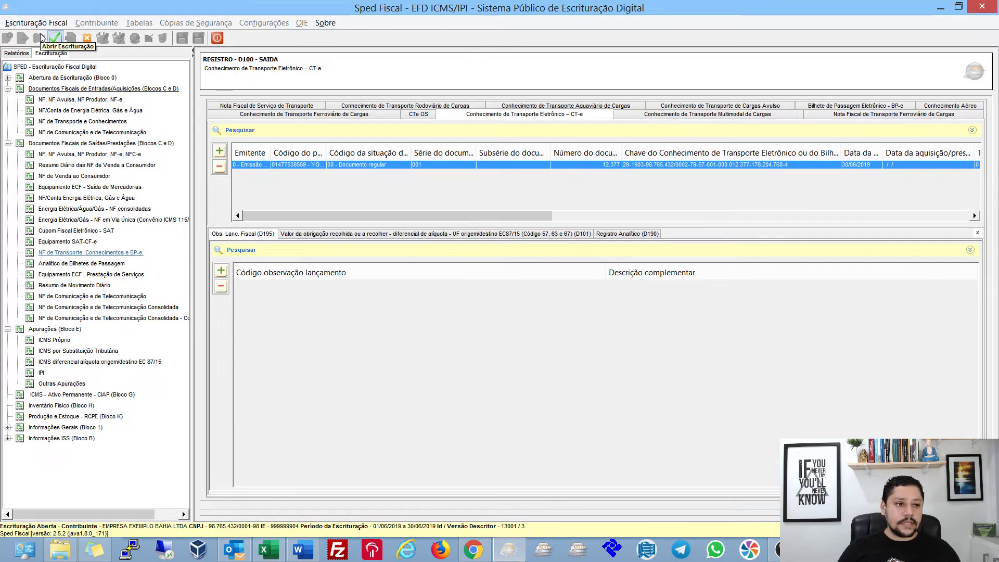
click(53, 39)
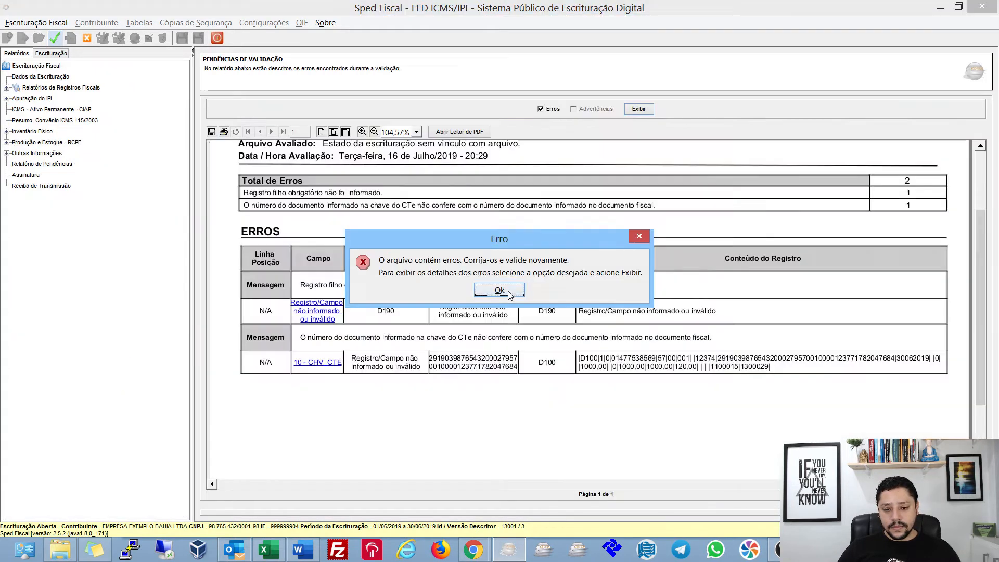
click(500, 291)
click(552, 108)
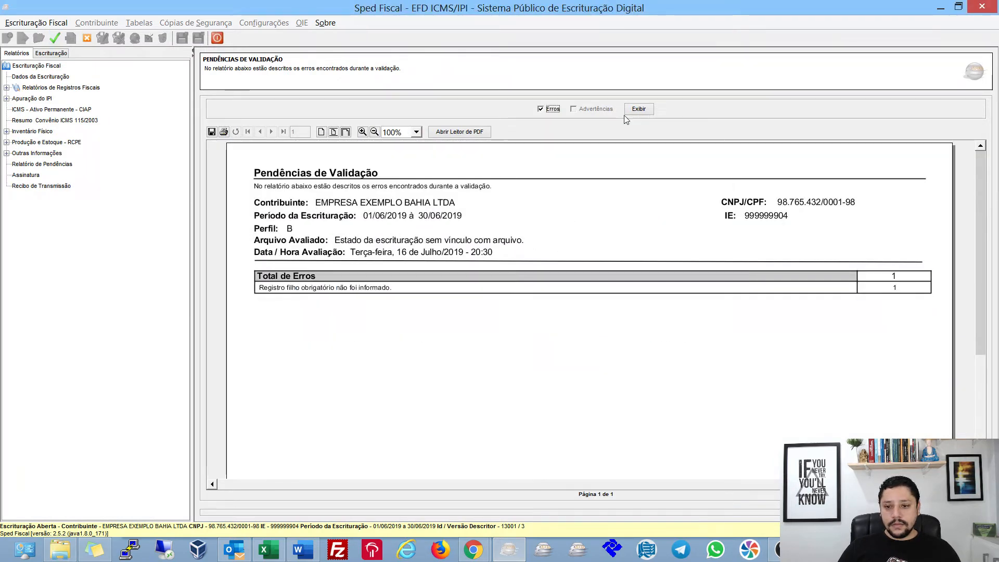
click(638, 109)
click(325, 404)
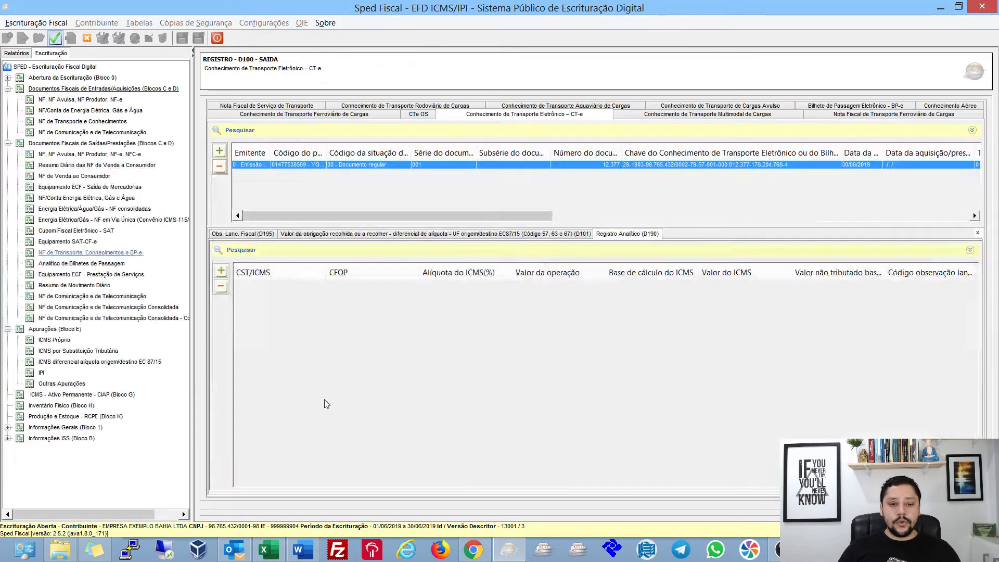
double_click(452, 165)
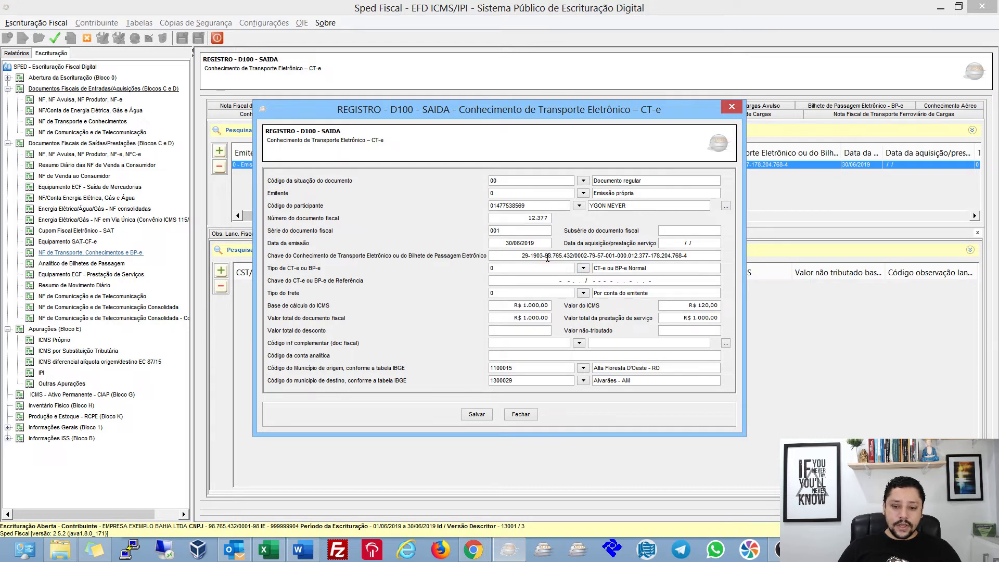
Examine the issuer's CNPJ within the CT-e access key, then switch to the browser and close the check-digit calculator page
drag(521, 257, 595, 257)
click(574, 257)
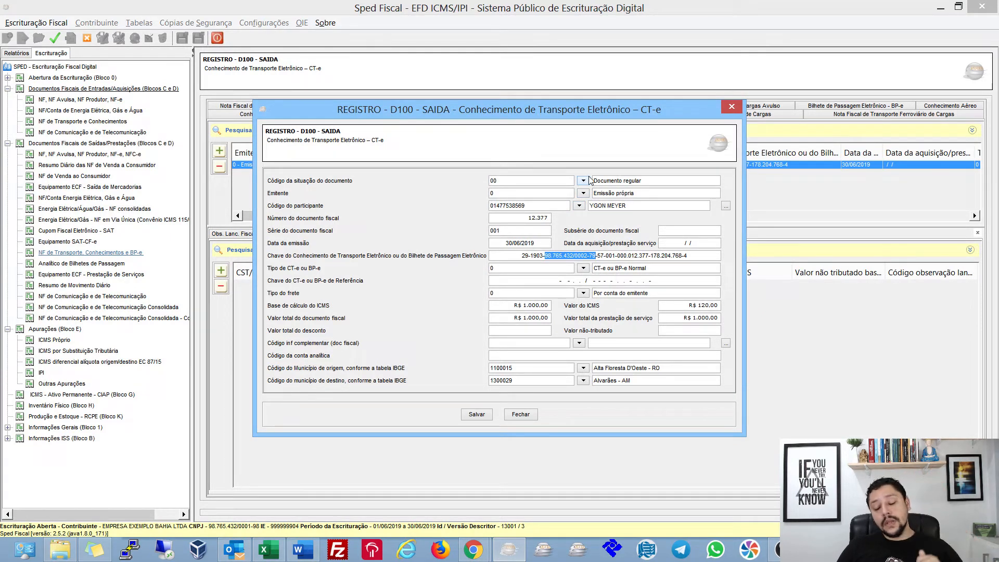
key(alt+Tab)
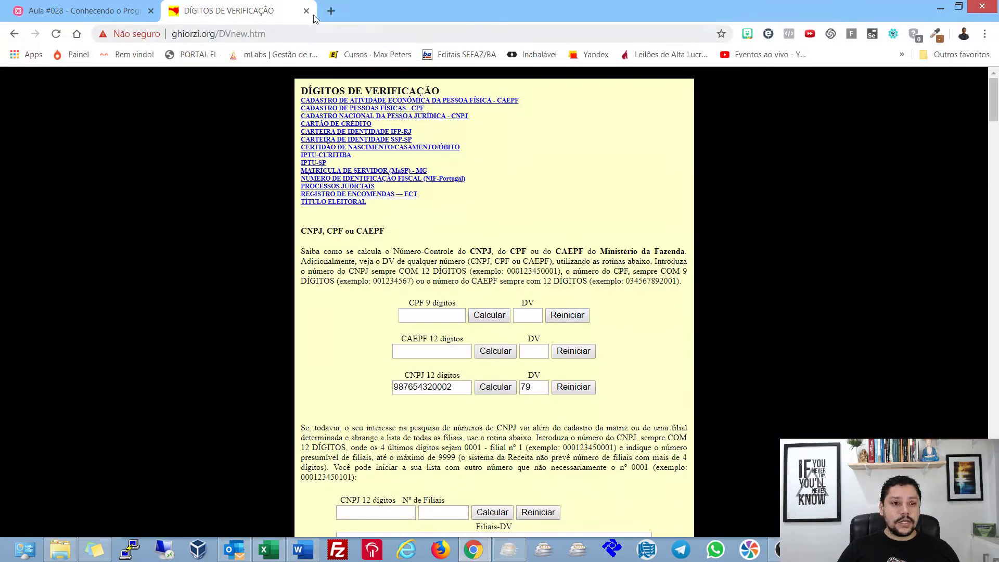
click(306, 11)
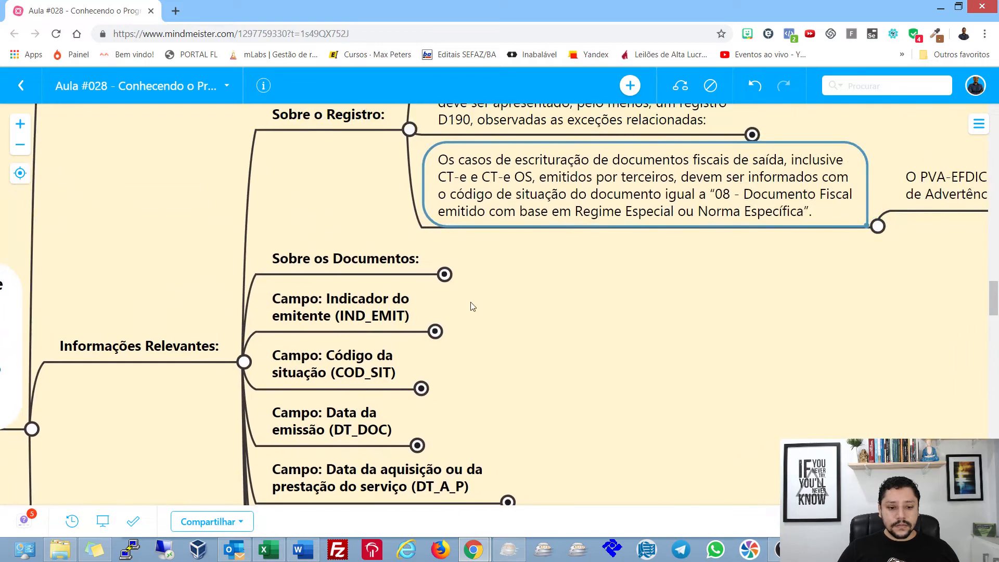
Expand the Indicador do emitente (IND_EMIT) topic in the mind map and read the rule on documents of own emission
click(435, 331)
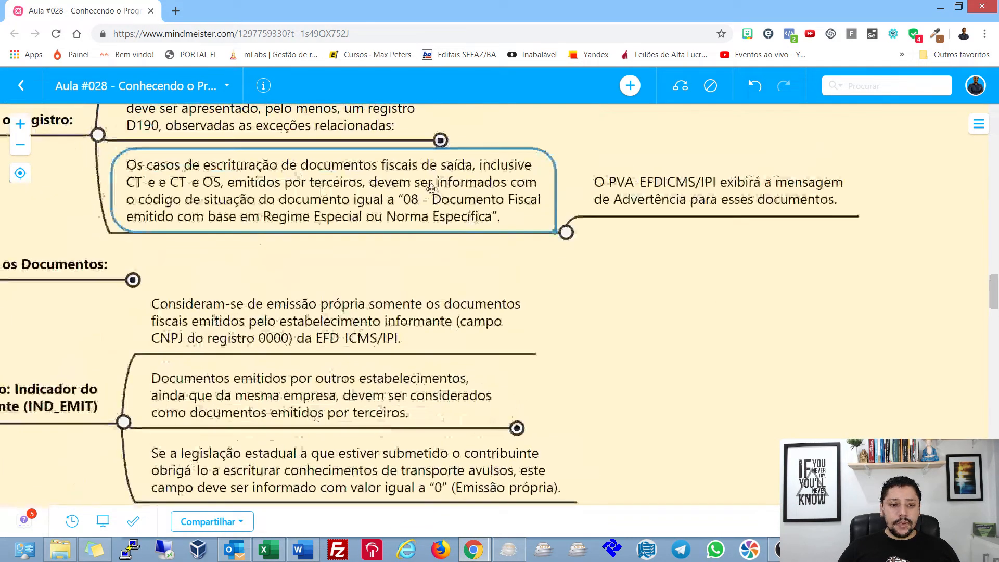
drag(658, 295, 814, 322)
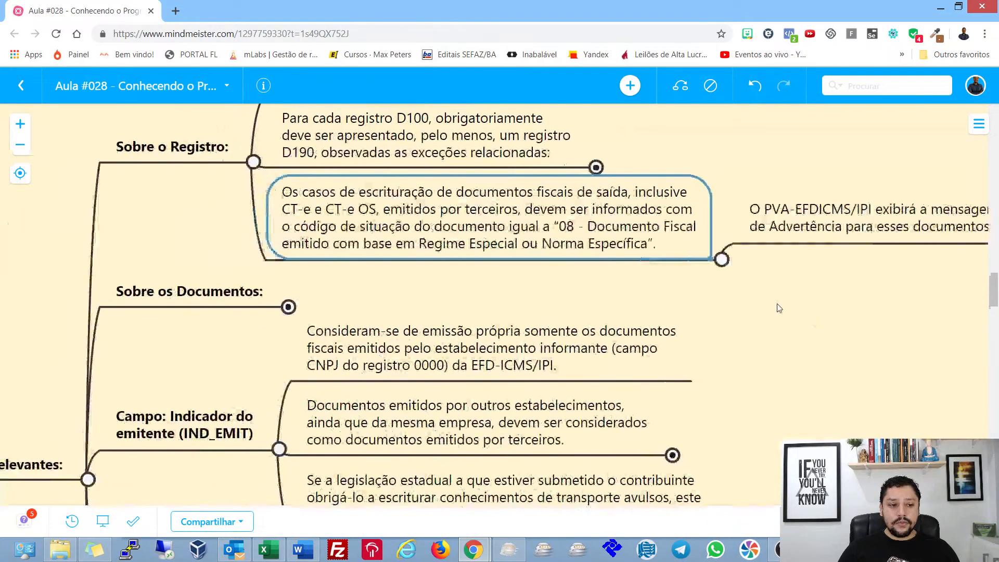
drag(827, 397, 728, 215)
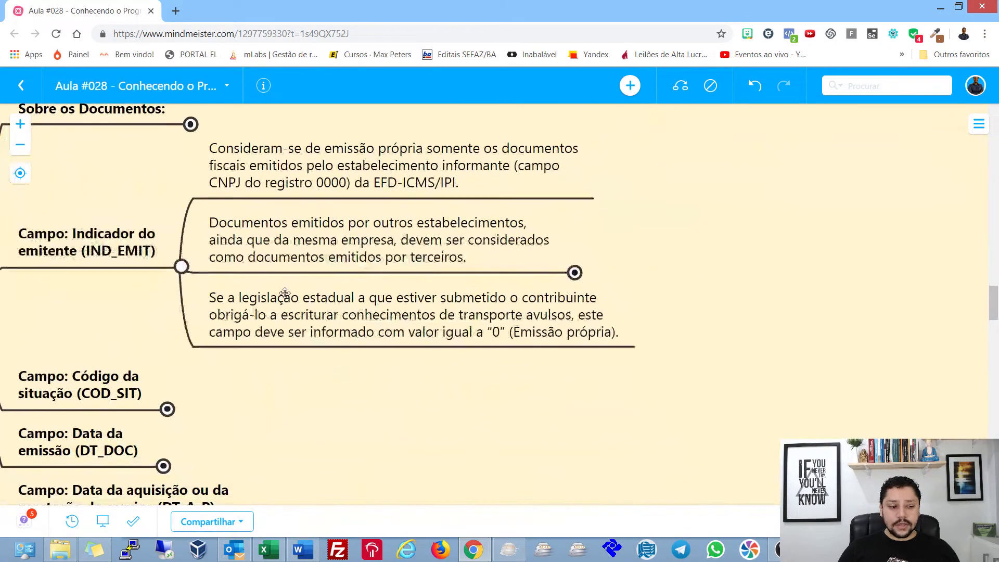
click(131, 249)
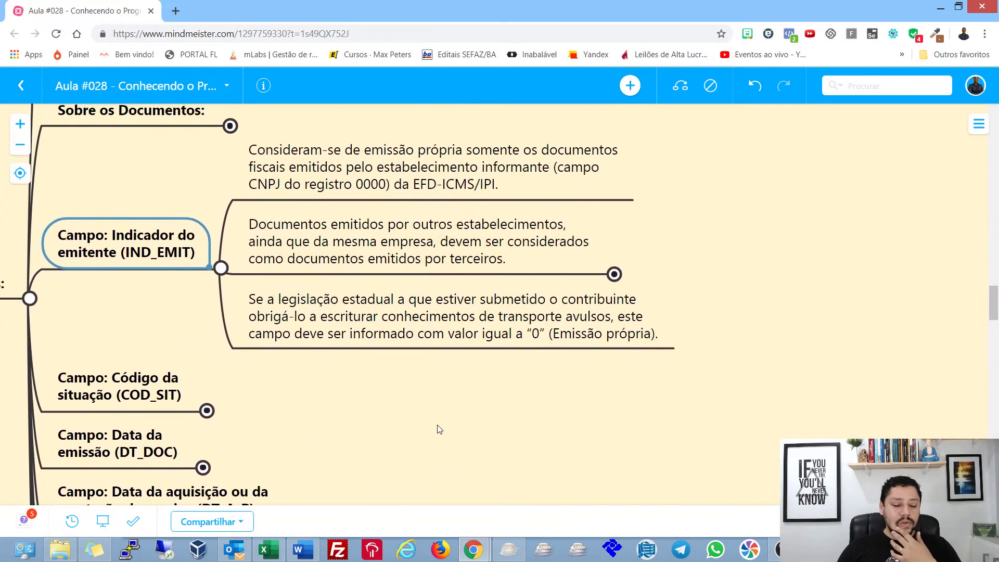
click(363, 166)
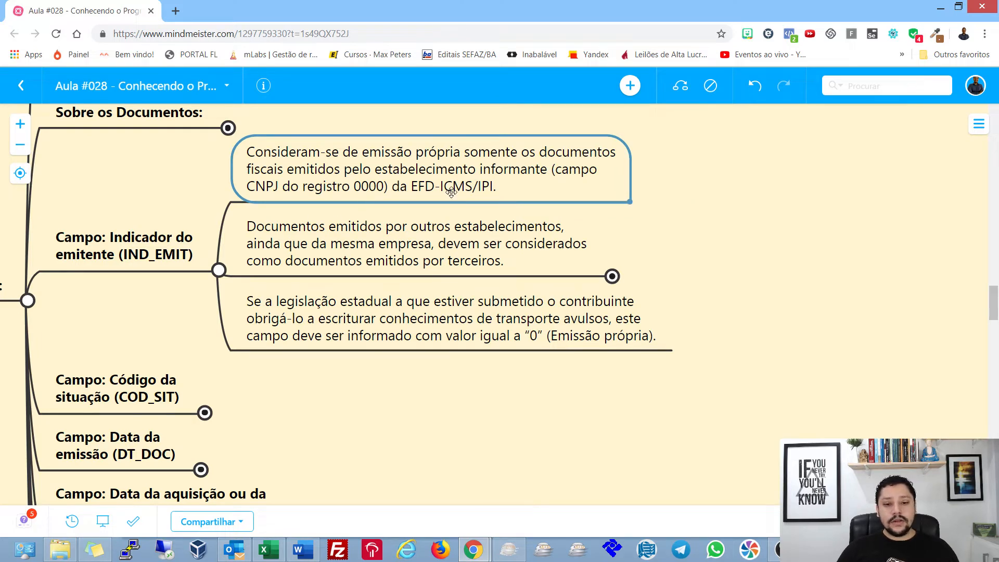
Read the note on documents issued by other establishments and expand its exception for branches with a single state registration
click(550, 255)
scroll(762, 214, down, 3)
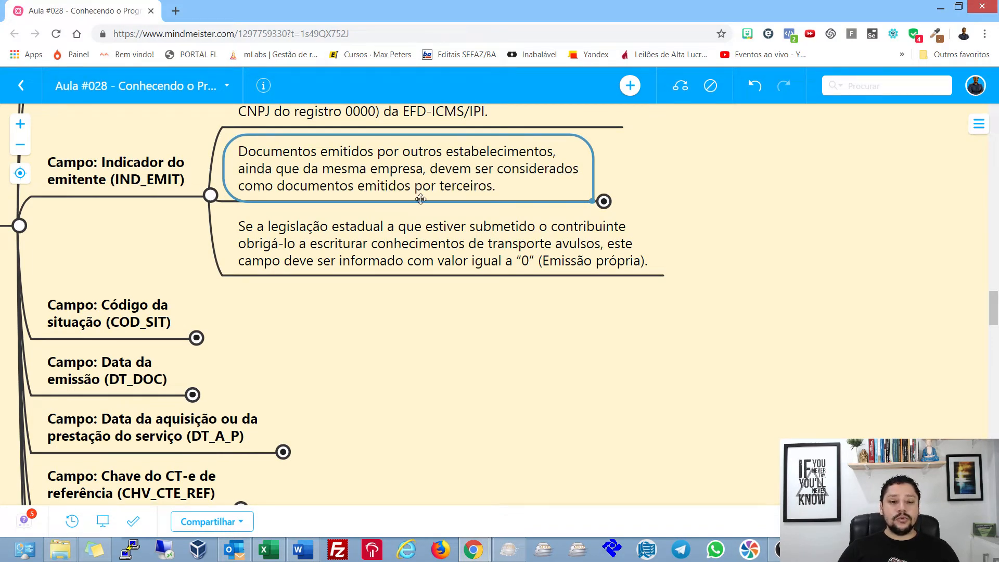
click(603, 202)
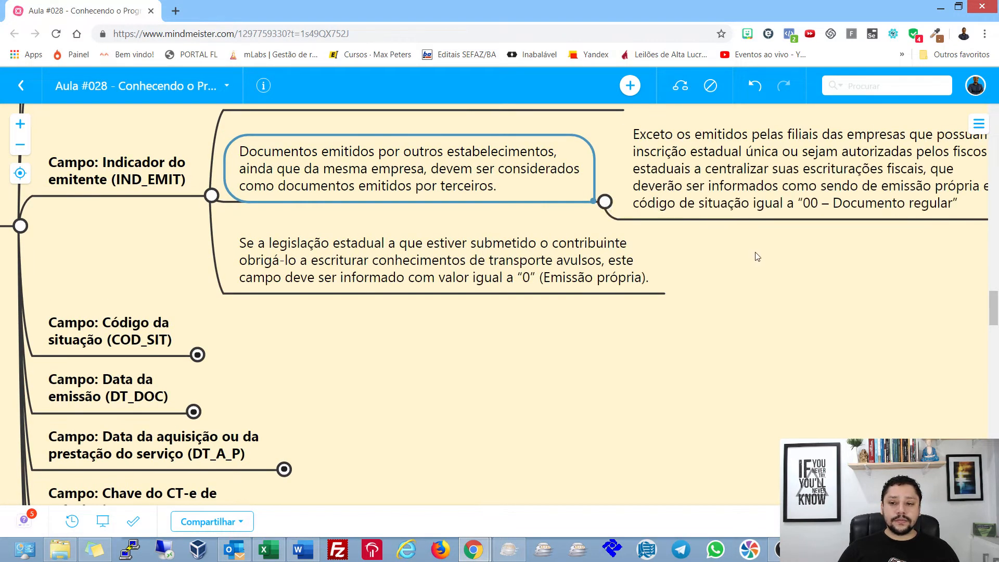
drag(754, 255, 477, 281)
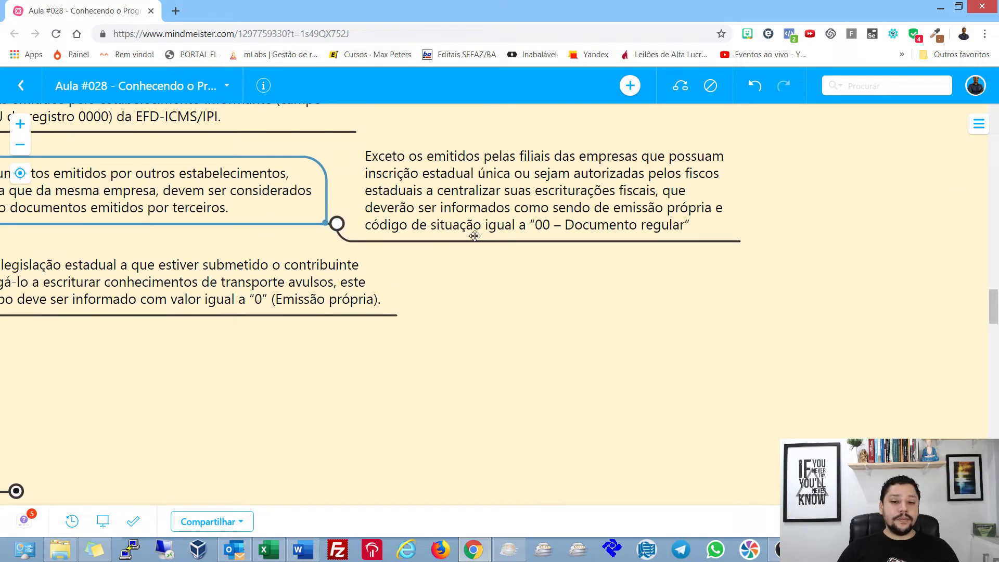
click(444, 165)
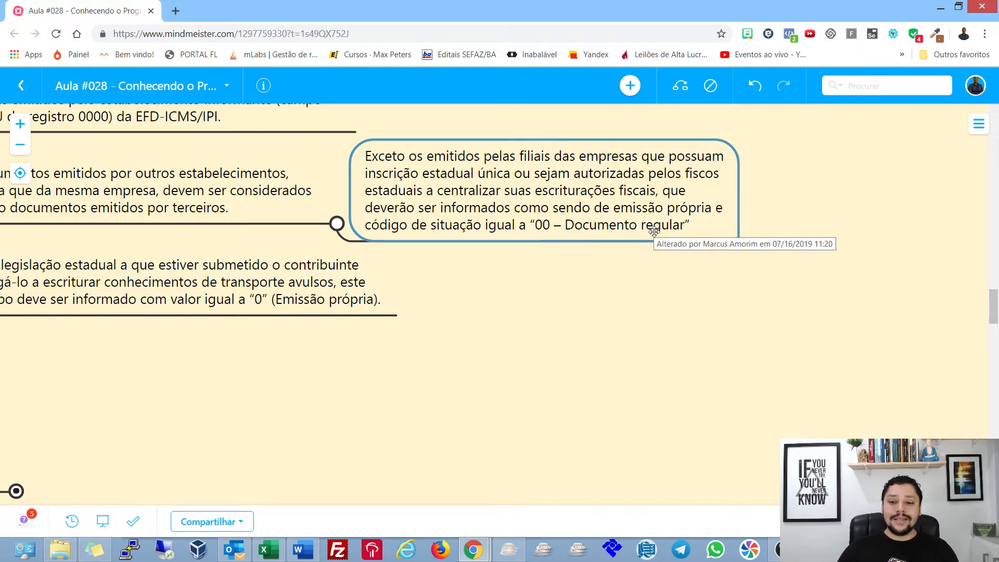
Back in Sped Fiscal, set the CT-e's Código da situação do documento to 08 and save the record
key(alt+Tab)
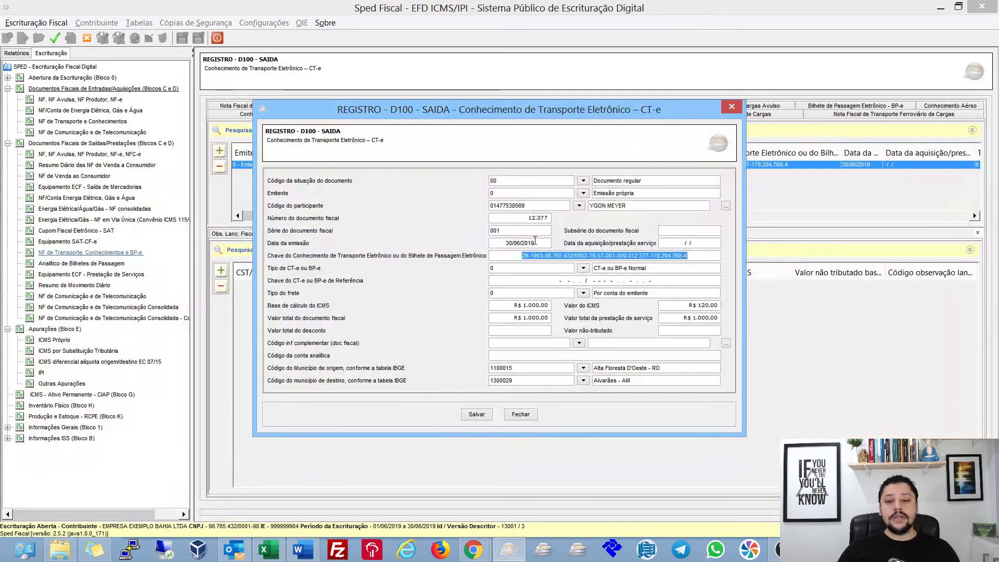
click(570, 256)
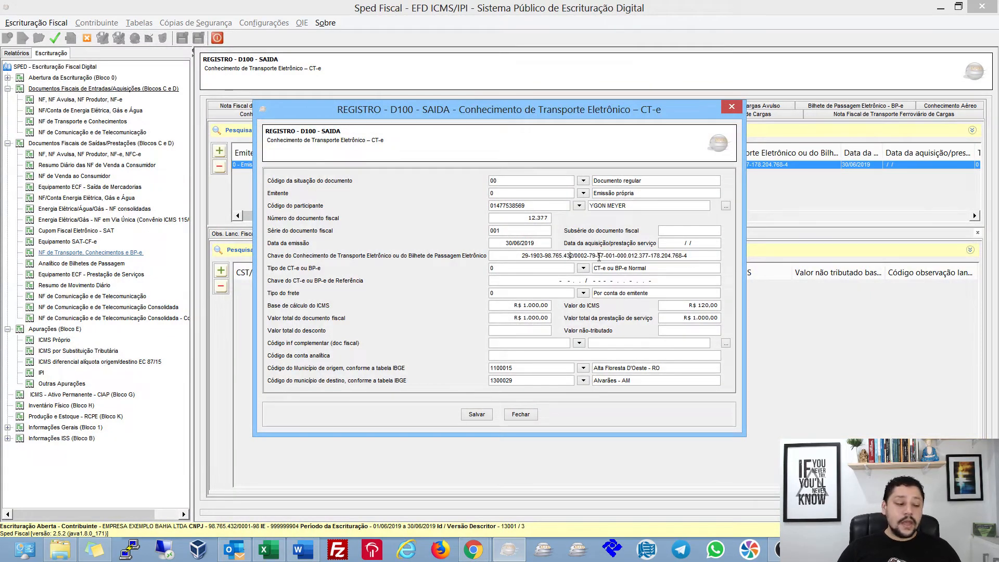
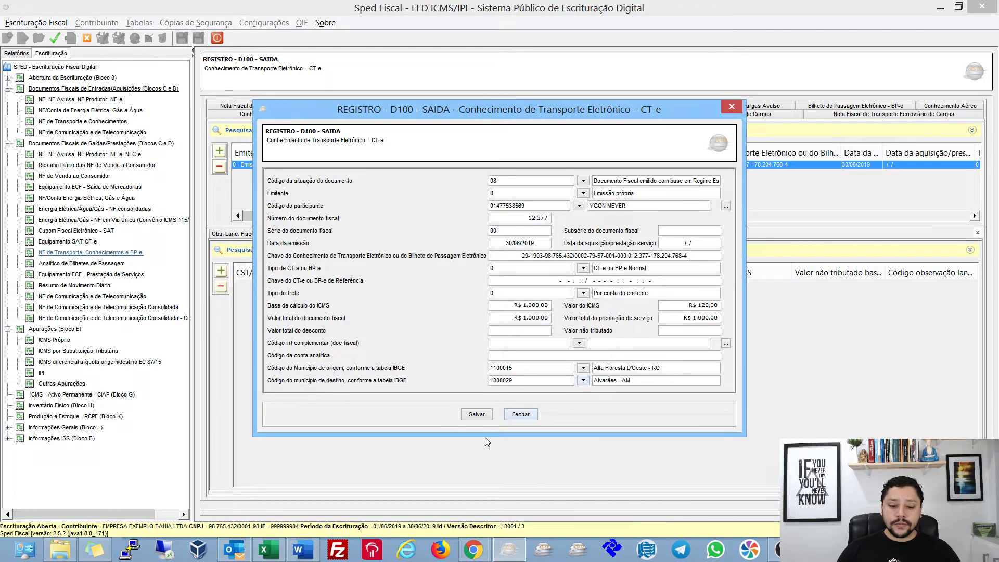
click(475, 412)
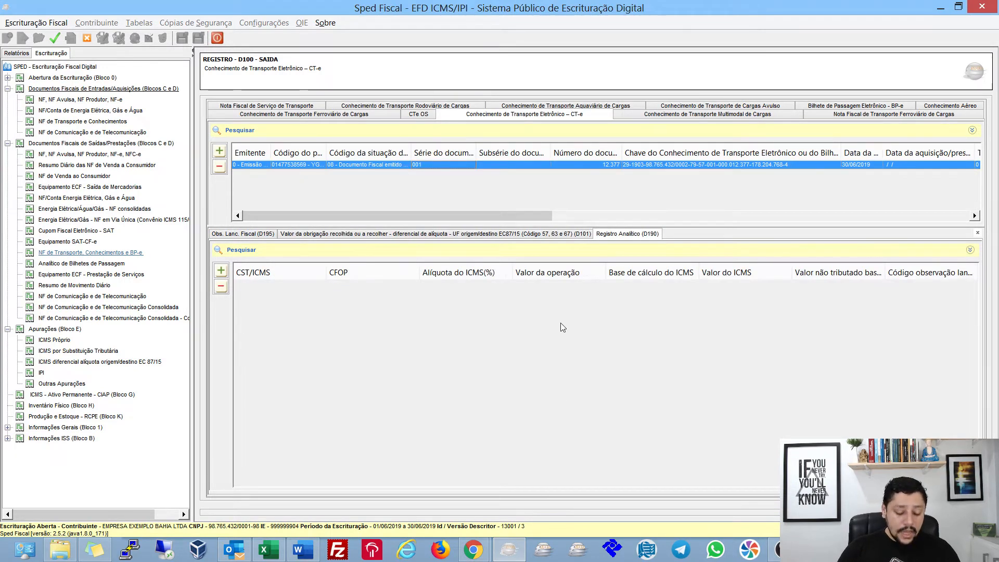
Revalidate the bookkeeping, list the detailed errors, and follow the missing D190 error to open its CT-e record
key(Return)
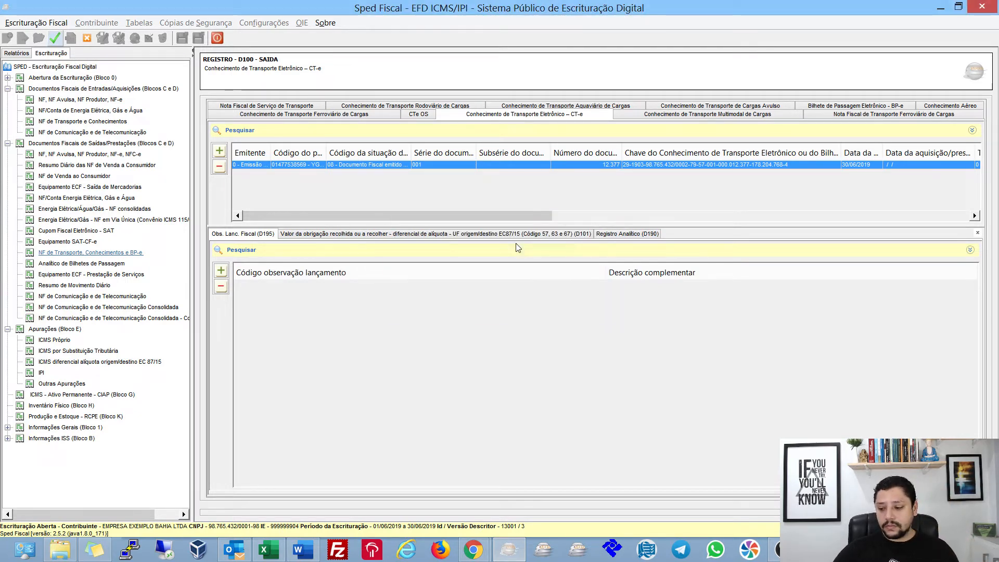
key(Return)
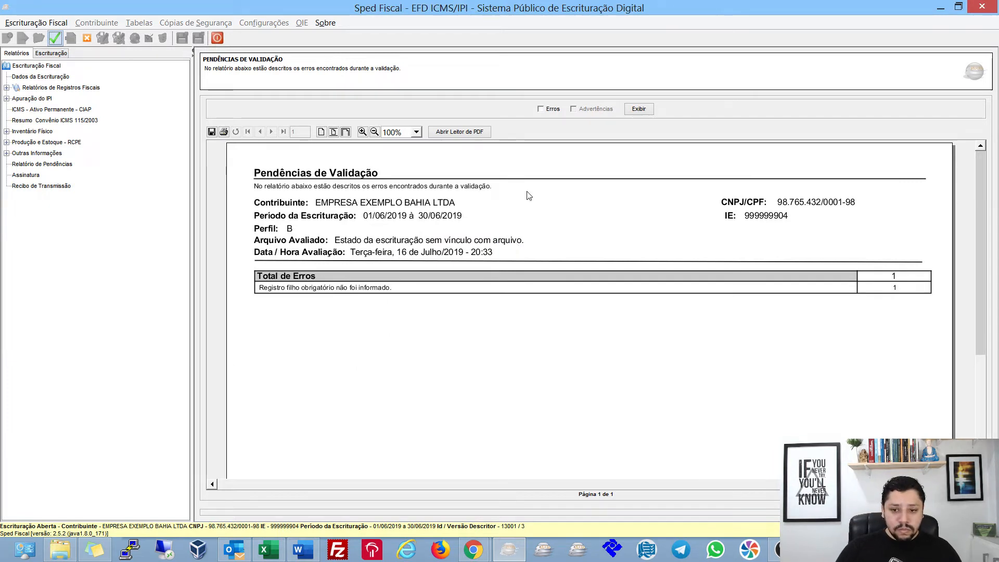
click(540, 109)
click(638, 108)
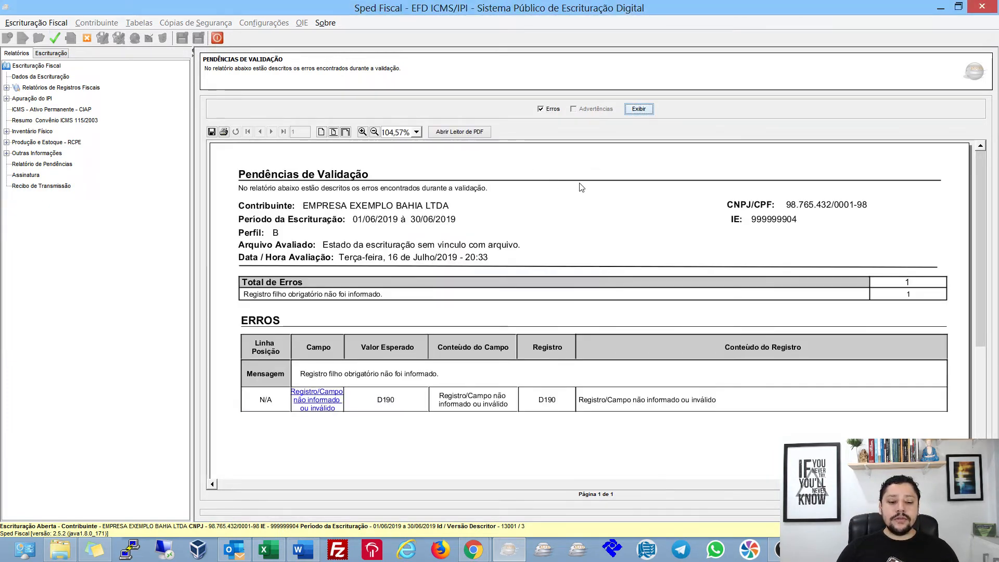
click(318, 357)
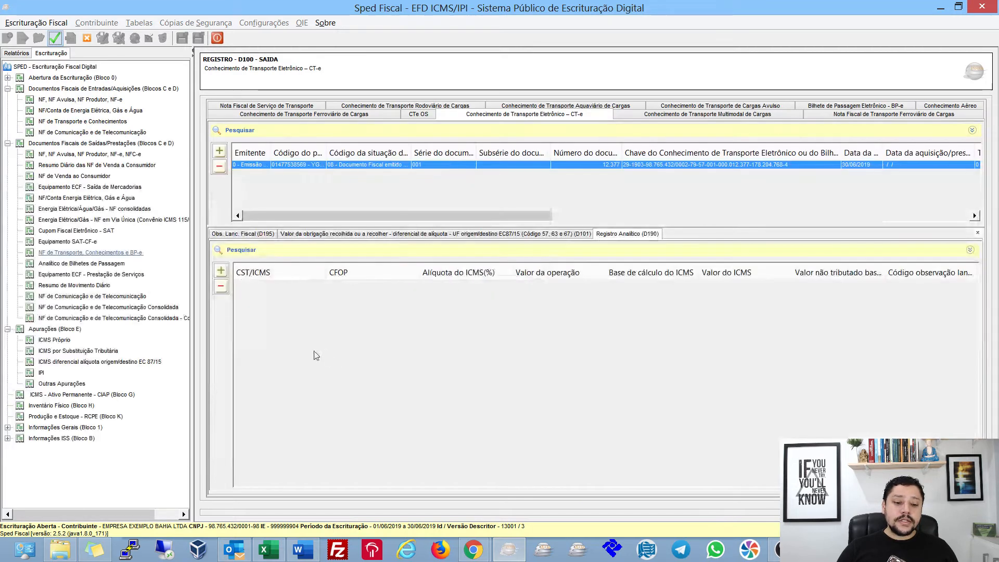
click(466, 164)
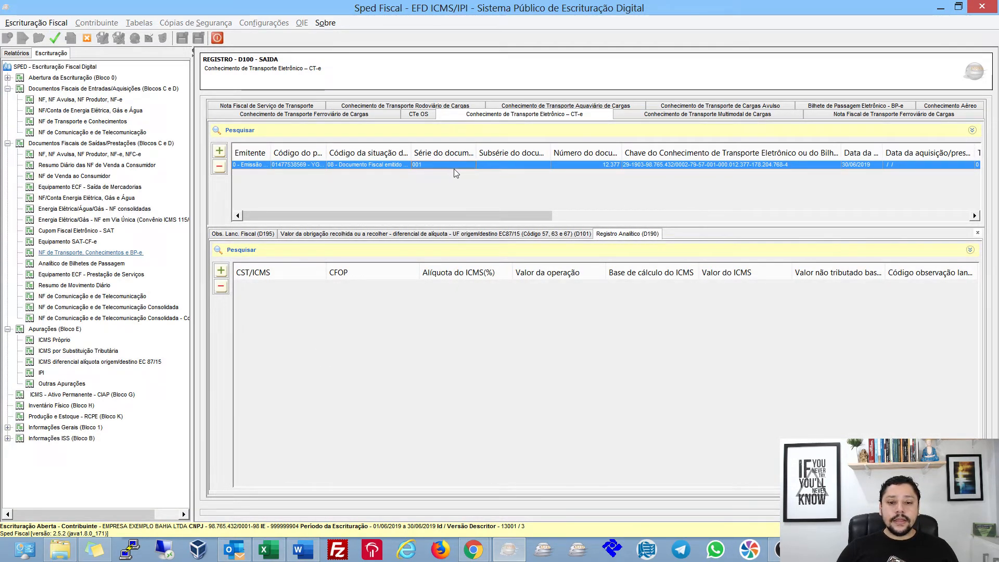
double_click(454, 169)
Switch to the browser, search for "digito verificador" in a new tab and open the DÍGITOS DE VERIFICAÇÃO page
key(alt+Tab)
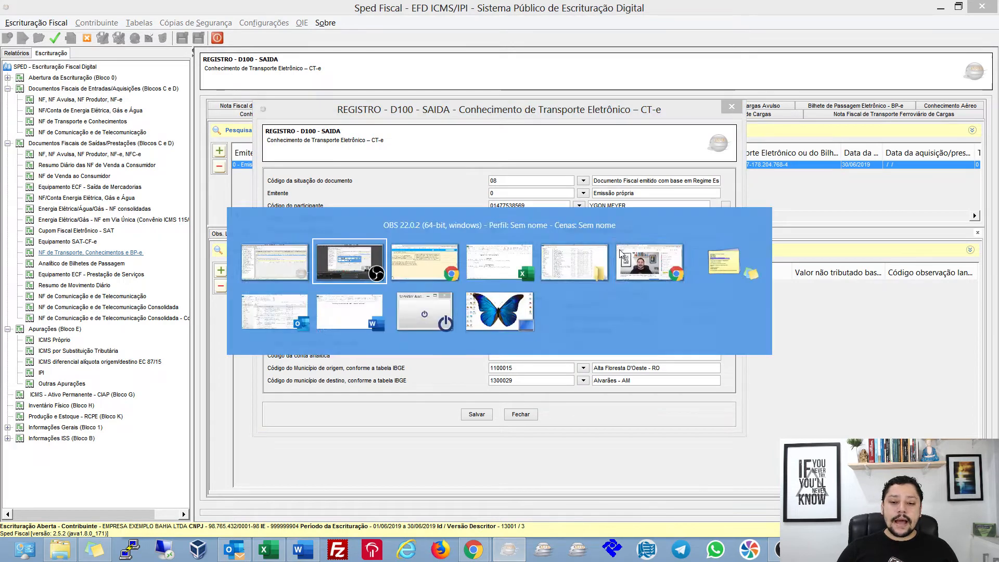
key(alt+Tab)
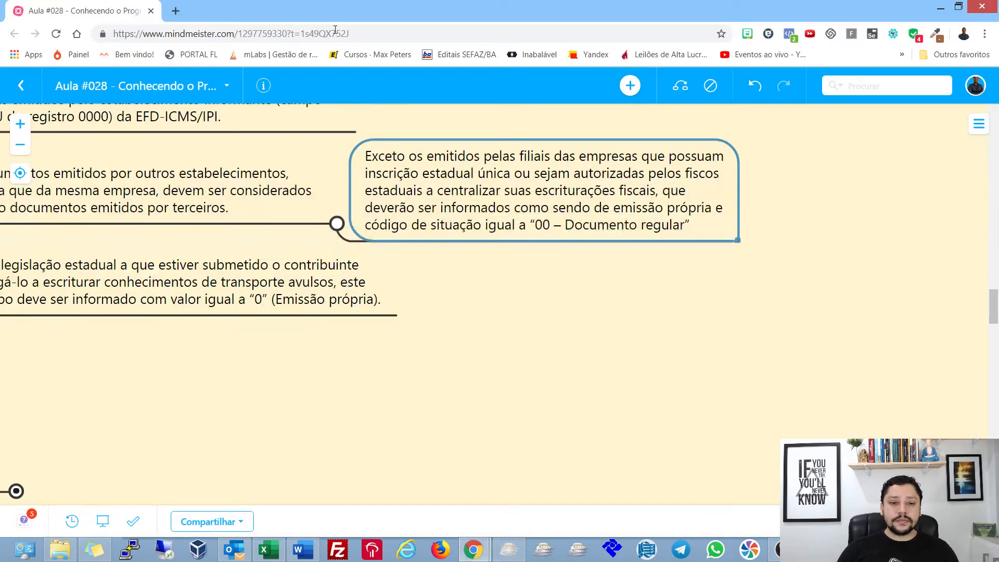
click(177, 12)
text(d)
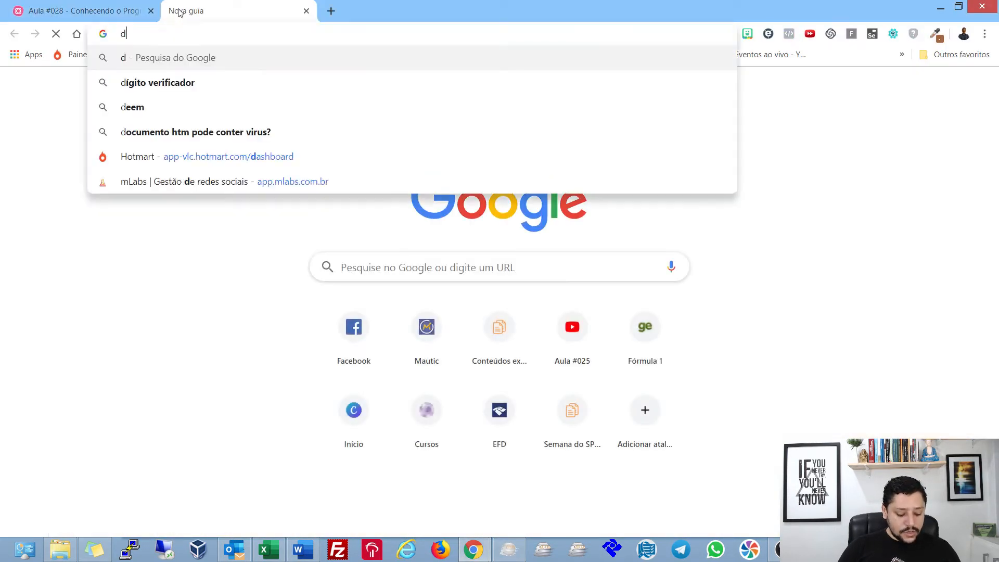
text(igito verifi)
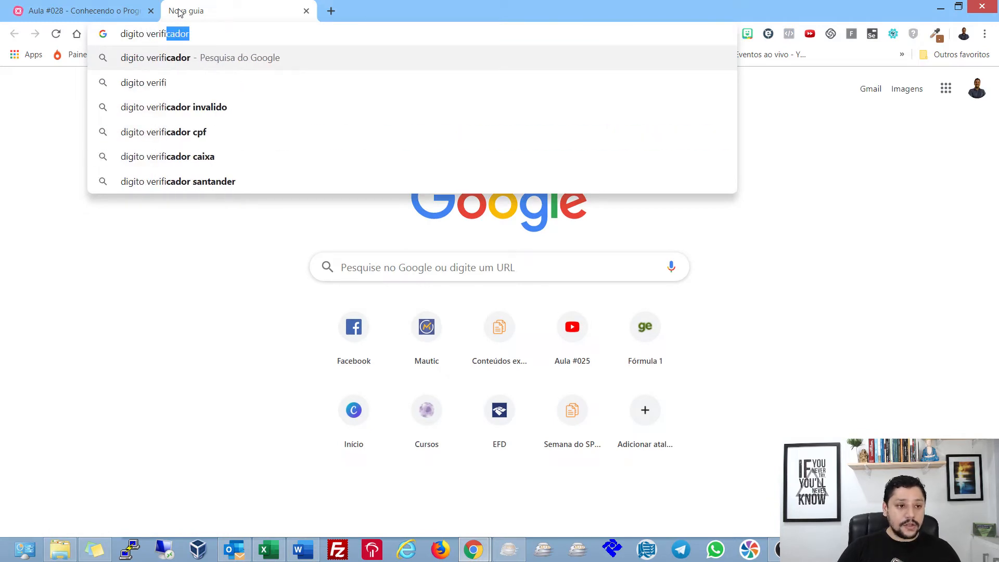
key(Return)
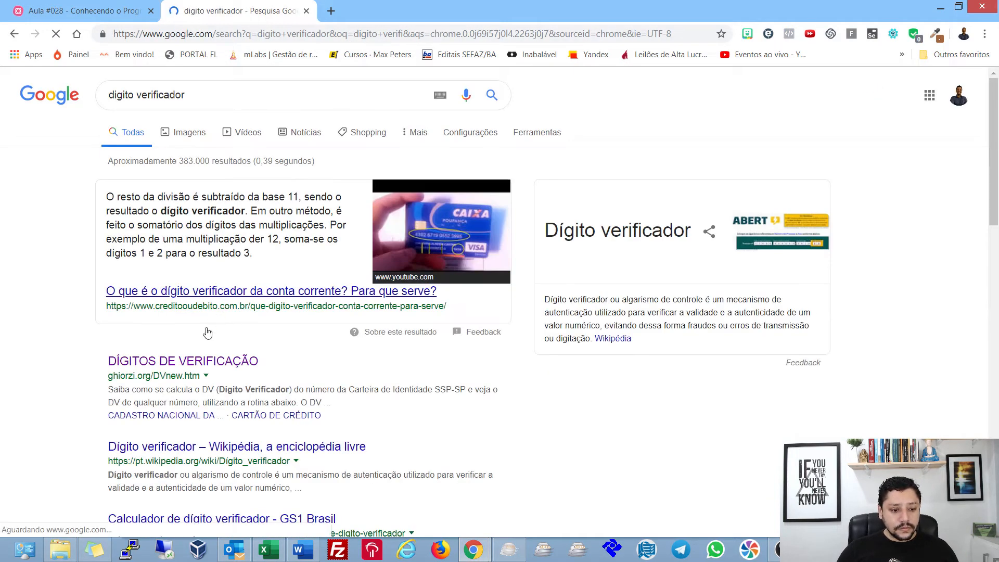
click(194, 366)
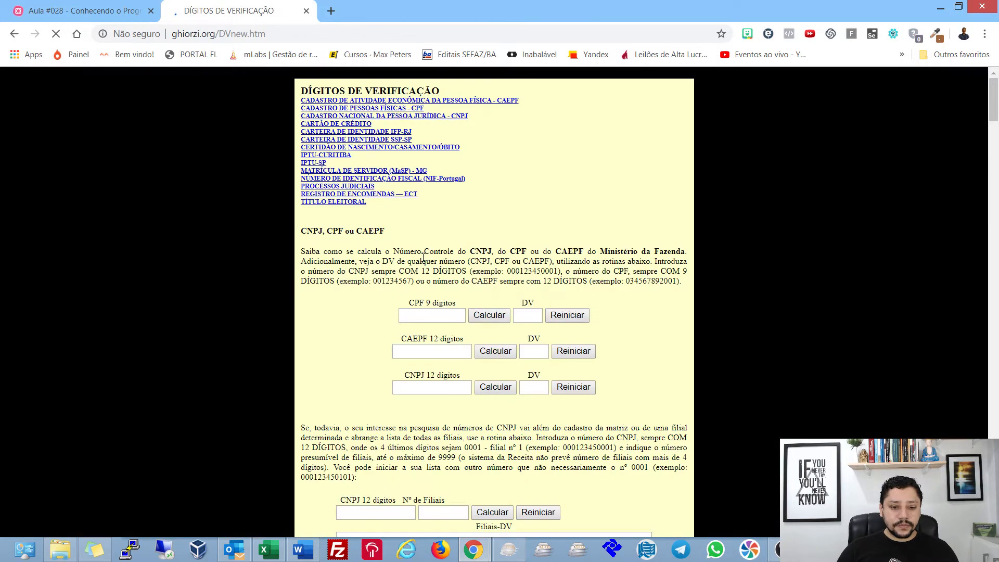
Calculate the check digits for a different company's 12-digit CNPJ and select that base number for reuse
click(434, 383)
text(000.012.377)
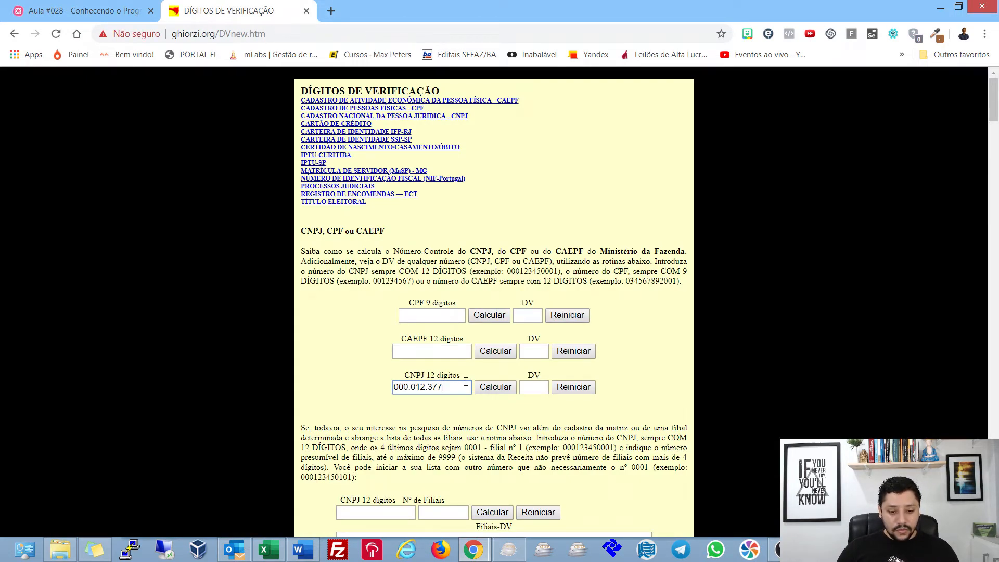
key(ctrl+a)
key(BackSpace)
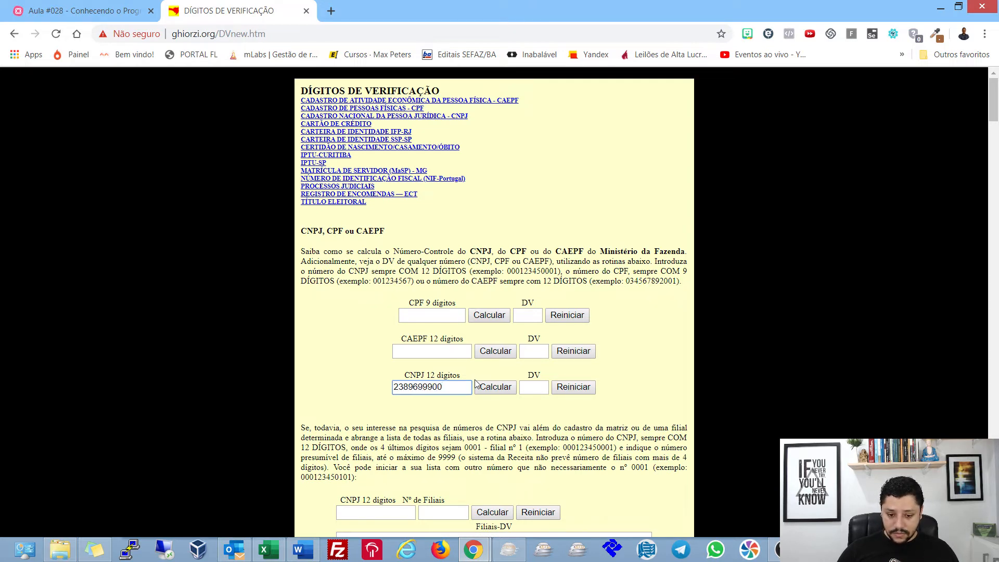
click(475, 385)
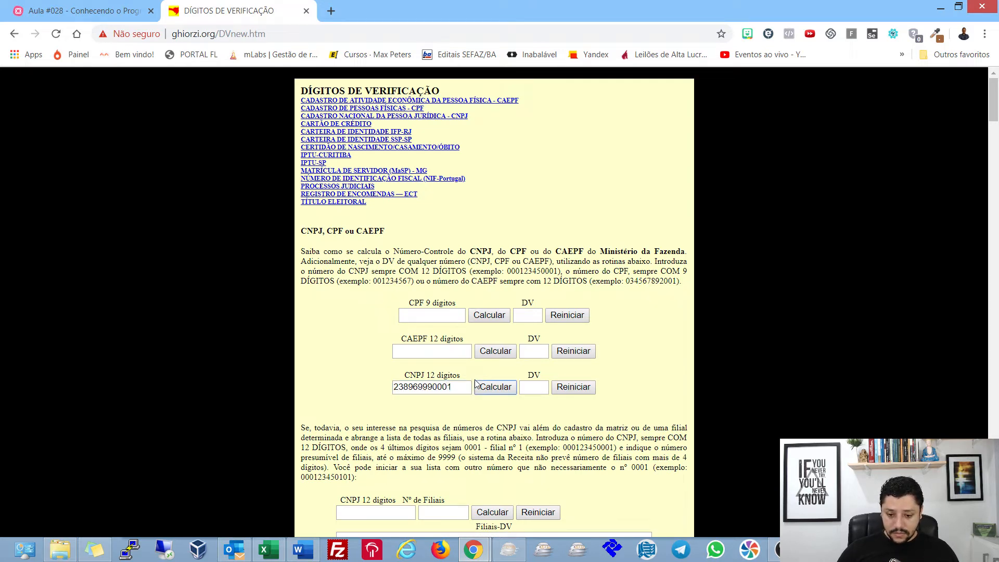
double_click(465, 385)
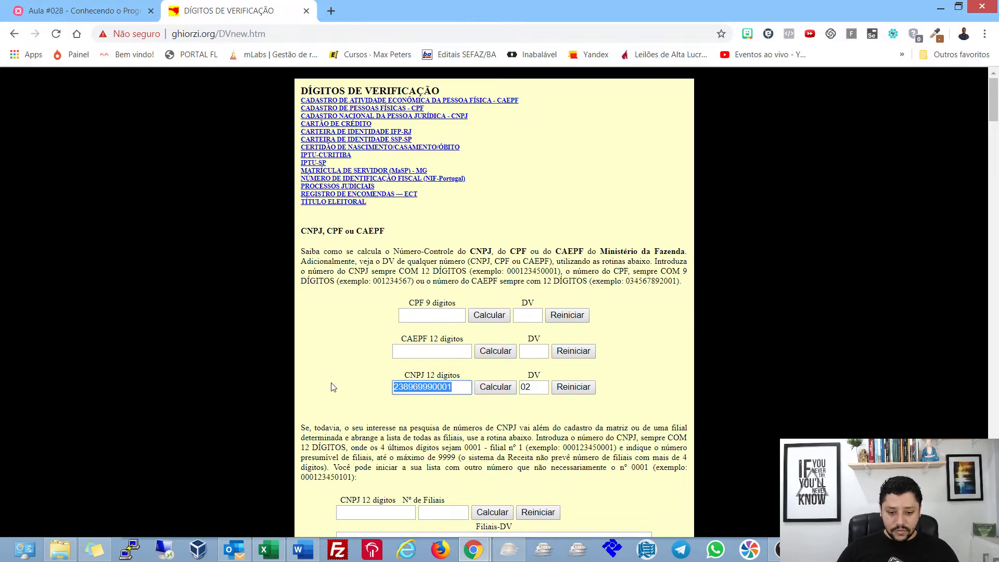
Switch to the Excel access-key generator and replace the EMITENTE CNPJ with the copied base number followed by check digits 02
key(alt+Tab)
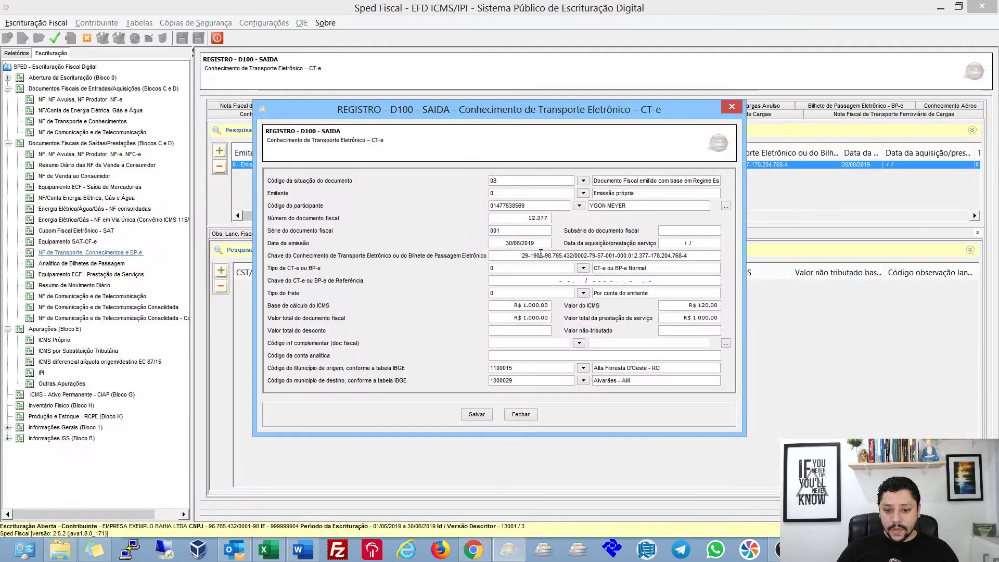
click(268, 549)
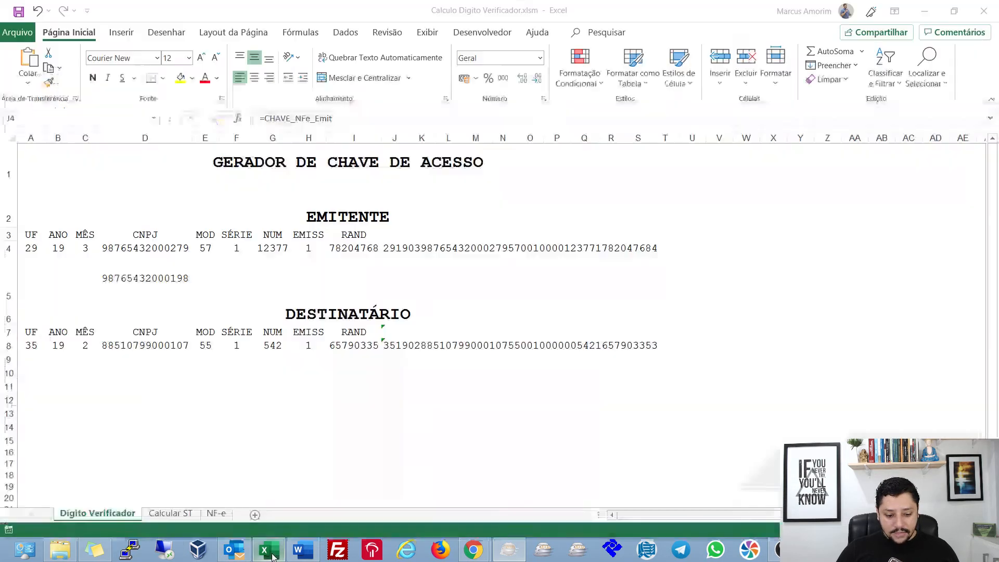
click(178, 252)
double_click(168, 251)
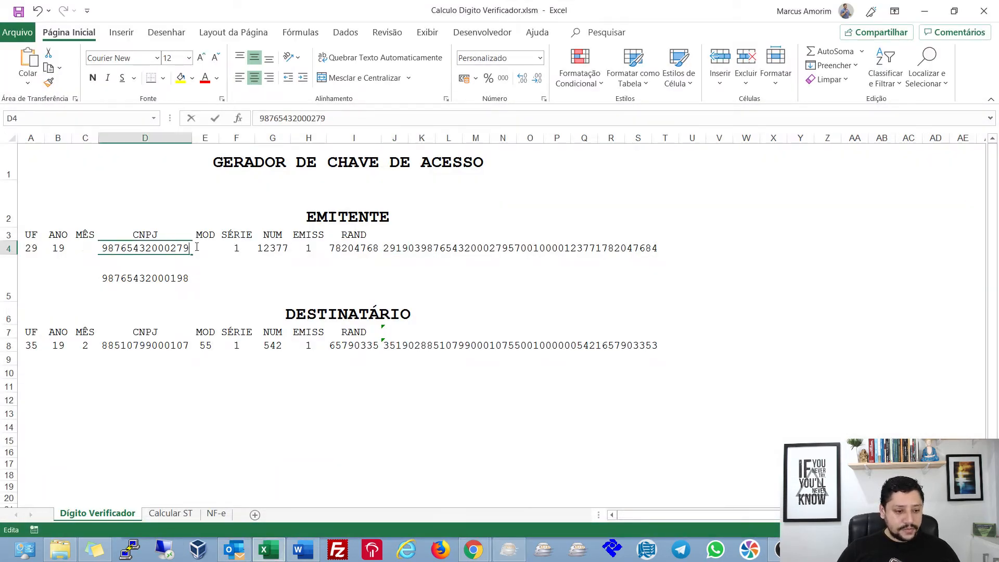
key(shift+Home)
key(ctrl+v)
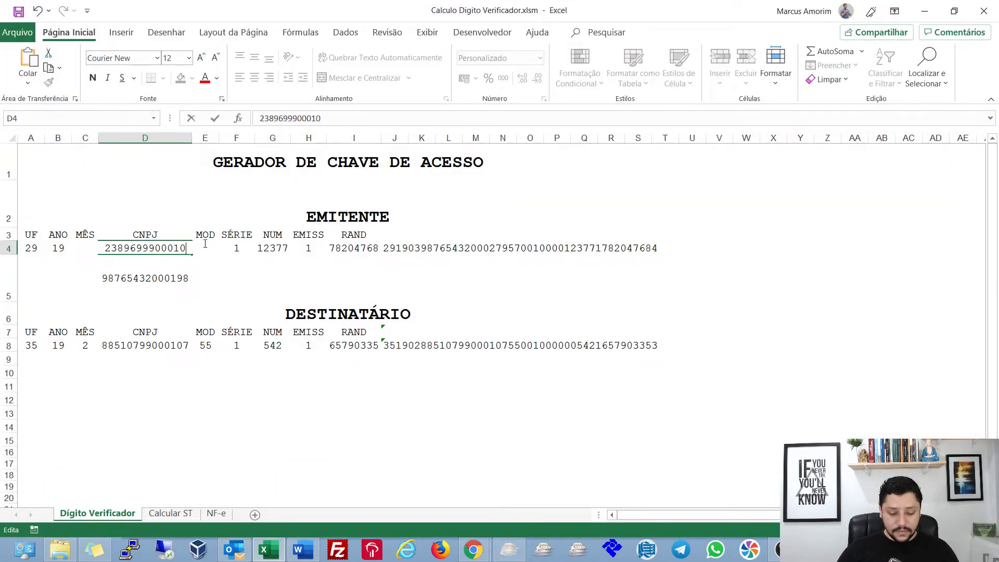
key(Return)
key(Up)
Copy the generated EMITENTE access key, paste it over the CT-e's key in Sped Fiscal, and save the record
click(393, 248)
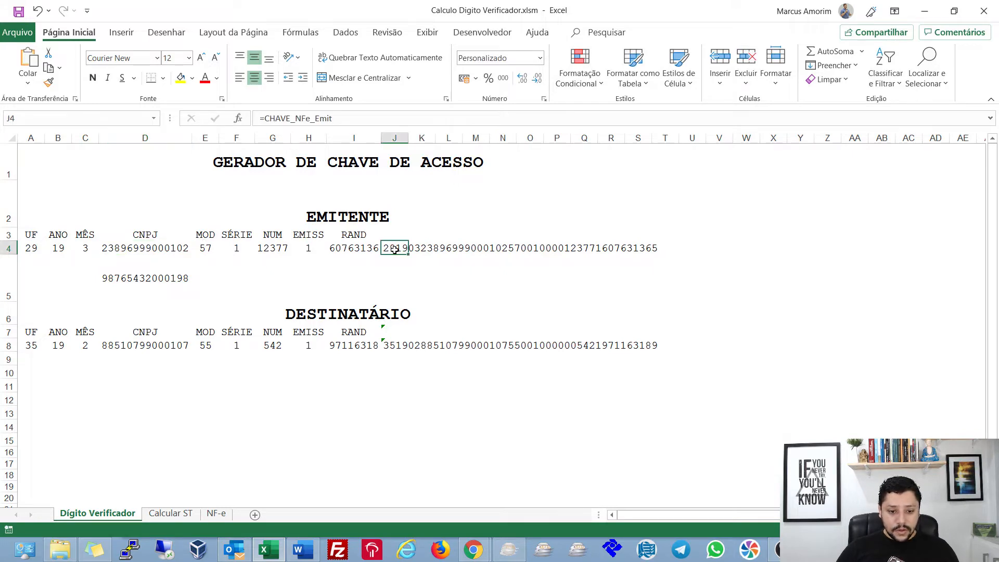
key(ctrl+c)
key(alt+Tab)
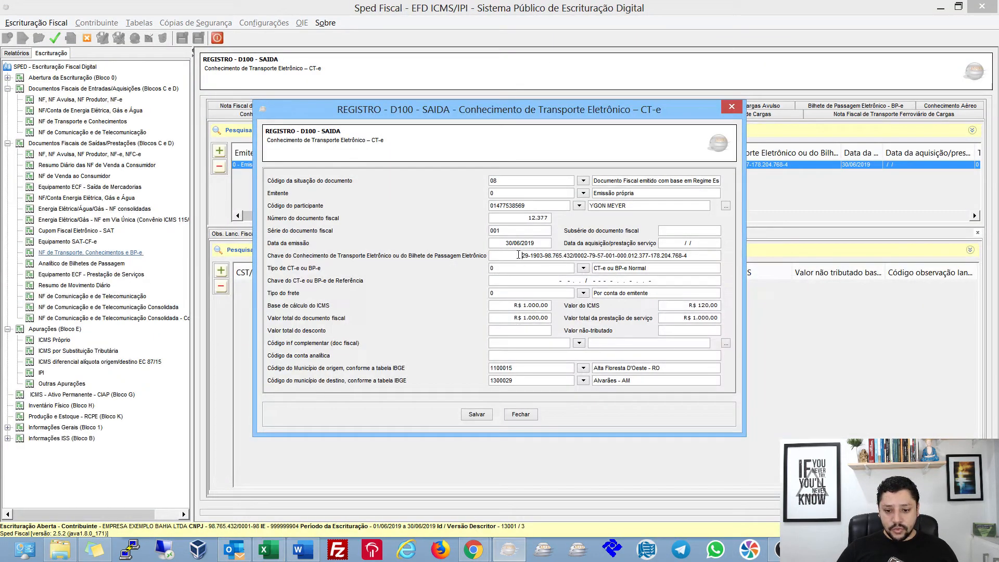
triple_click(626, 255)
key(alt+Tab)
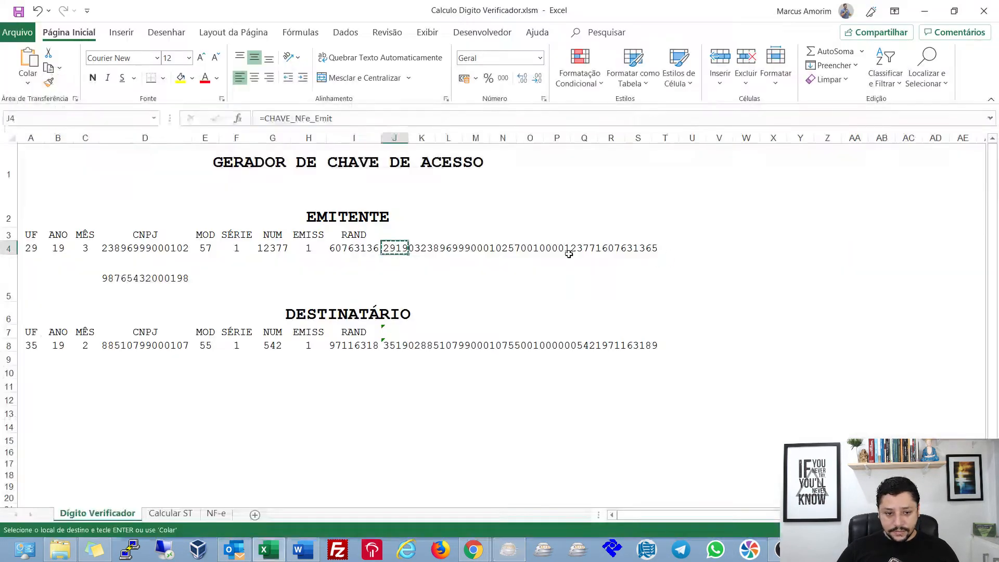
click(286, 249)
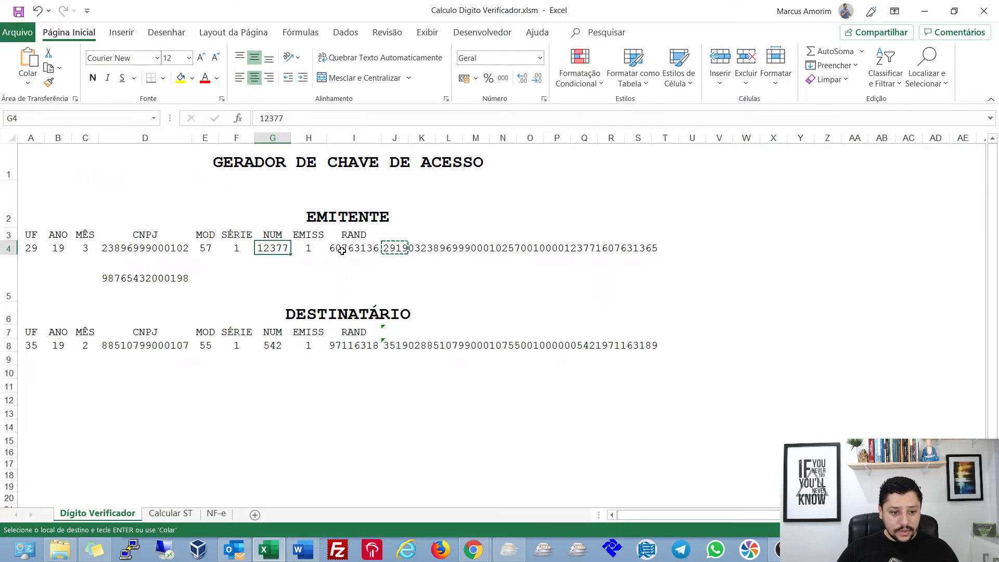
key(alt+Tab)
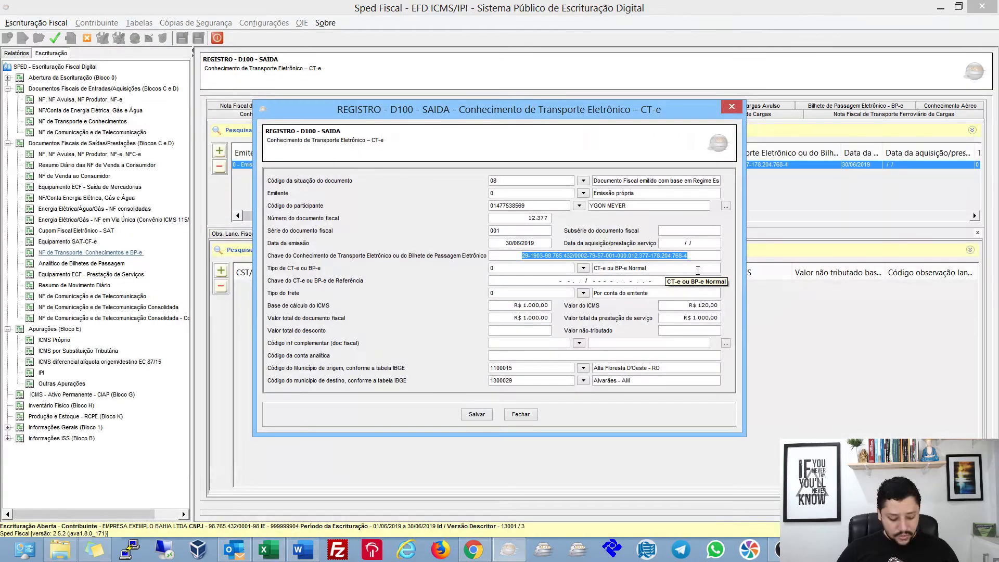
key(ctrl+v)
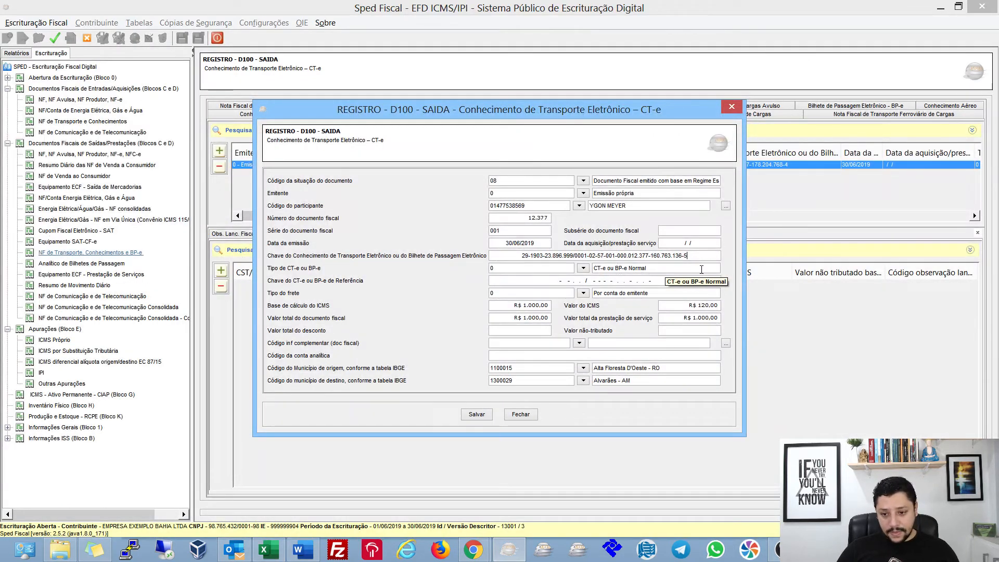
click(477, 415)
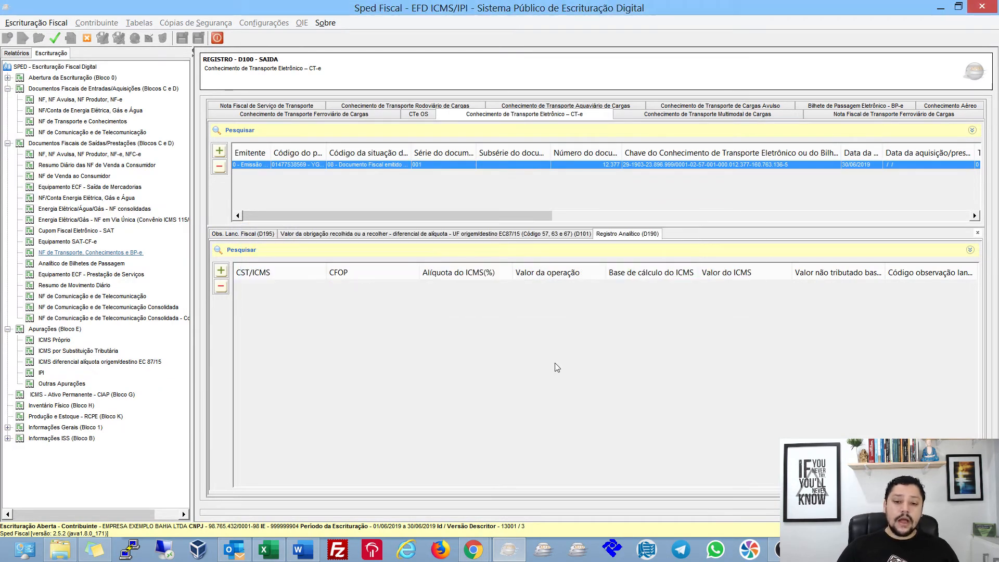
key(Return)
Validate the bookkeeping with the new access key, display the error details, and follow the missing D190 error to the CT-e
click(54, 37)
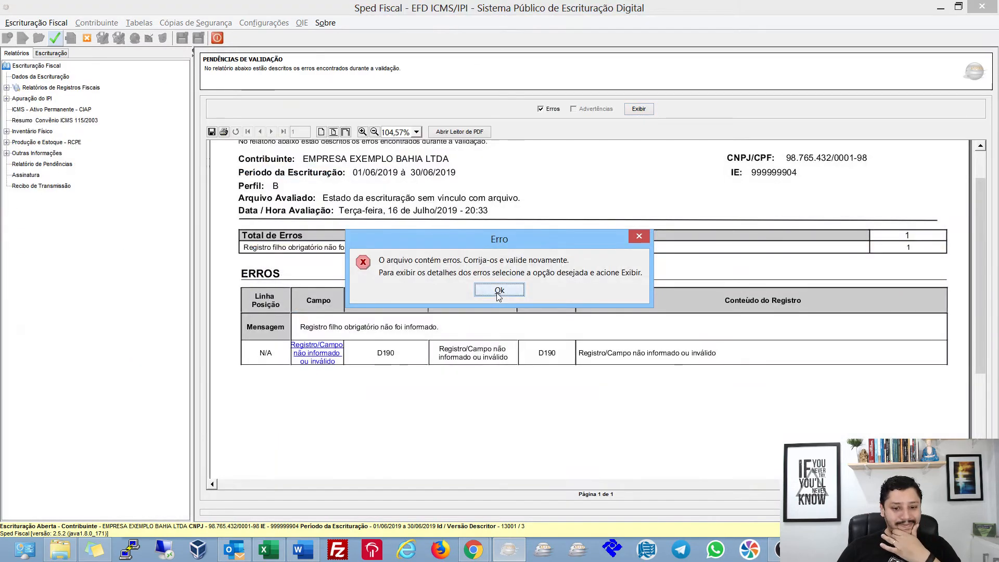
click(497, 293)
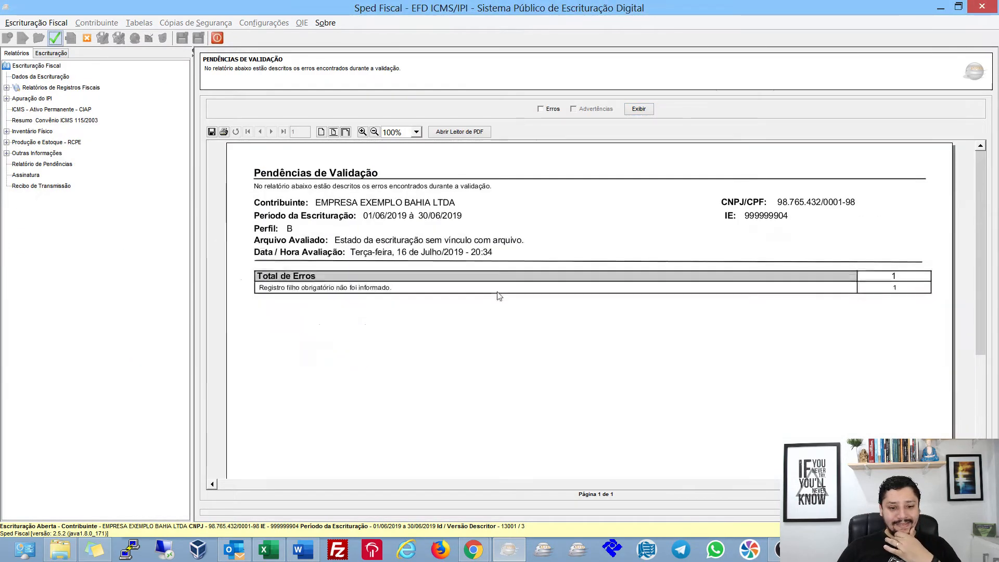
click(541, 109)
click(638, 109)
click(335, 397)
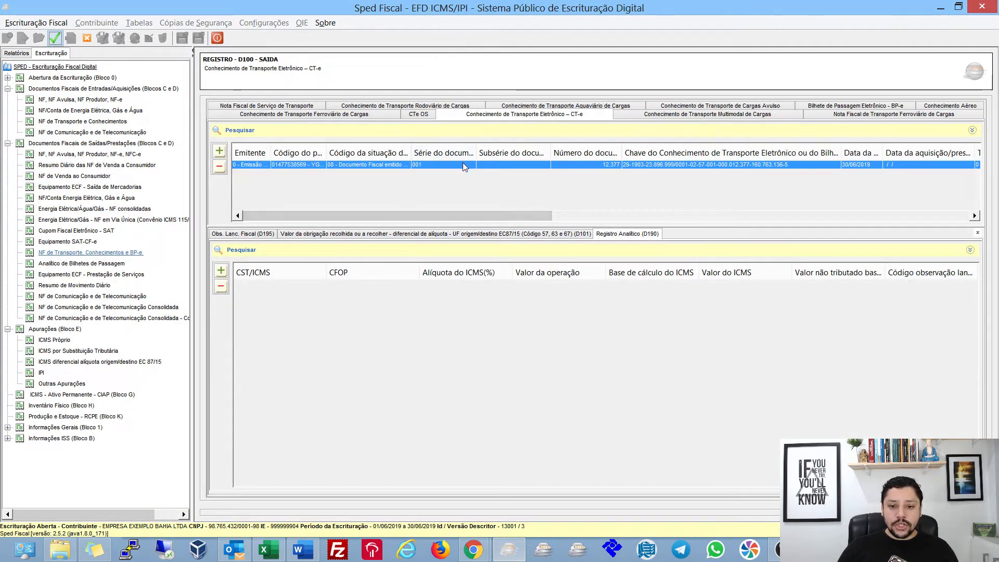
Set the CT-e record's Emitente to 1 - Terceiros, save it, and accept regenerating the apuração records
double_click(463, 164)
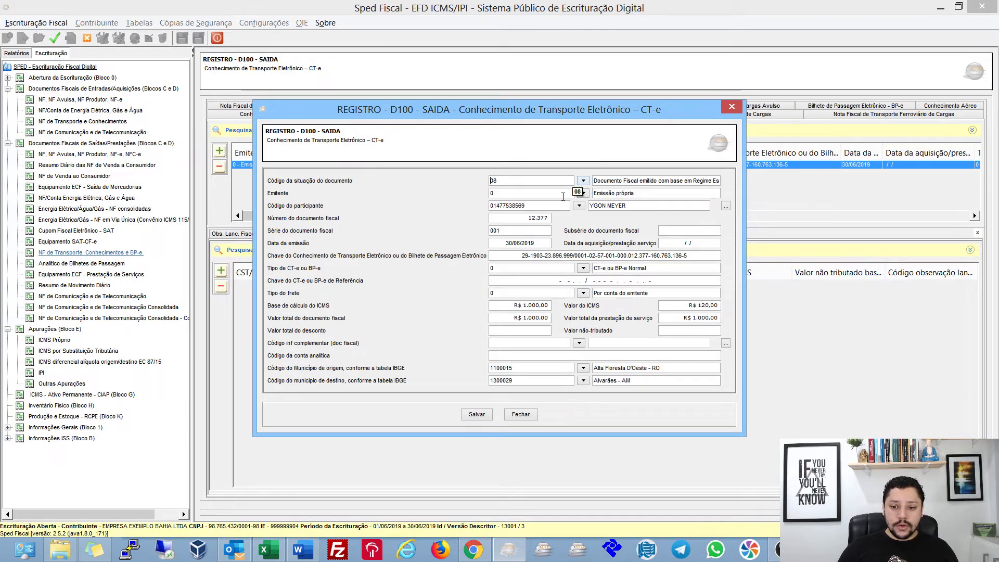
click(583, 194)
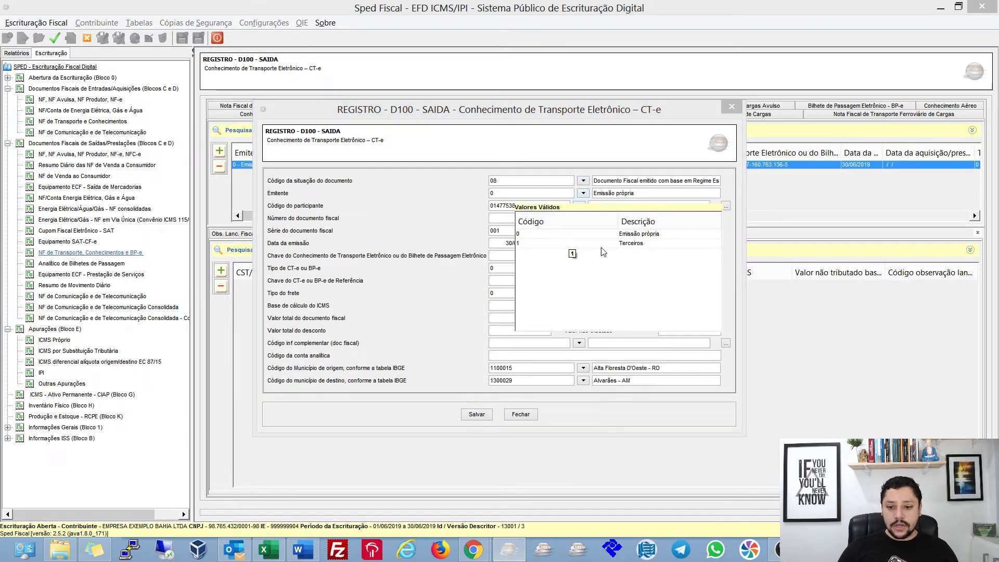
click(518, 192)
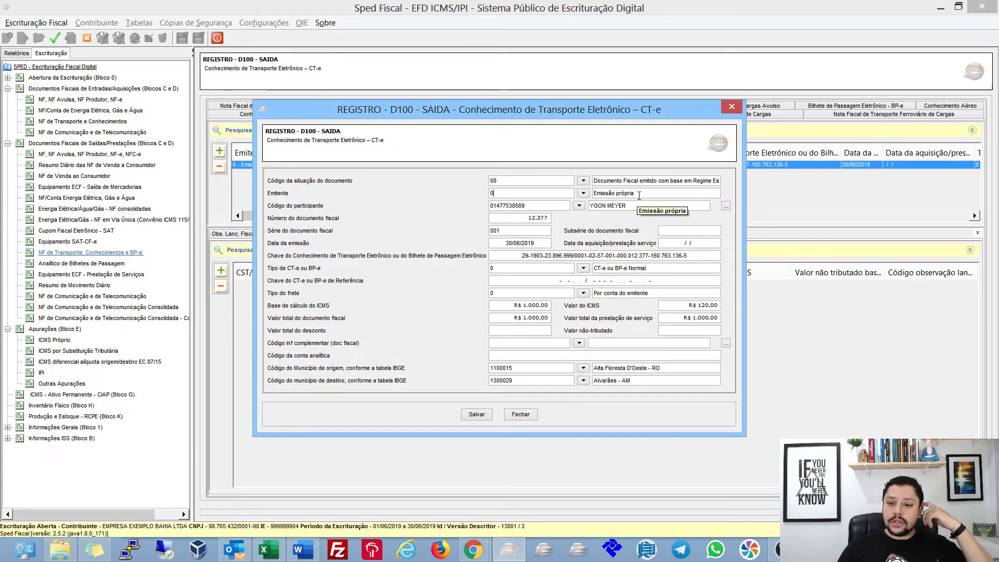
drag(639, 195, 592, 194)
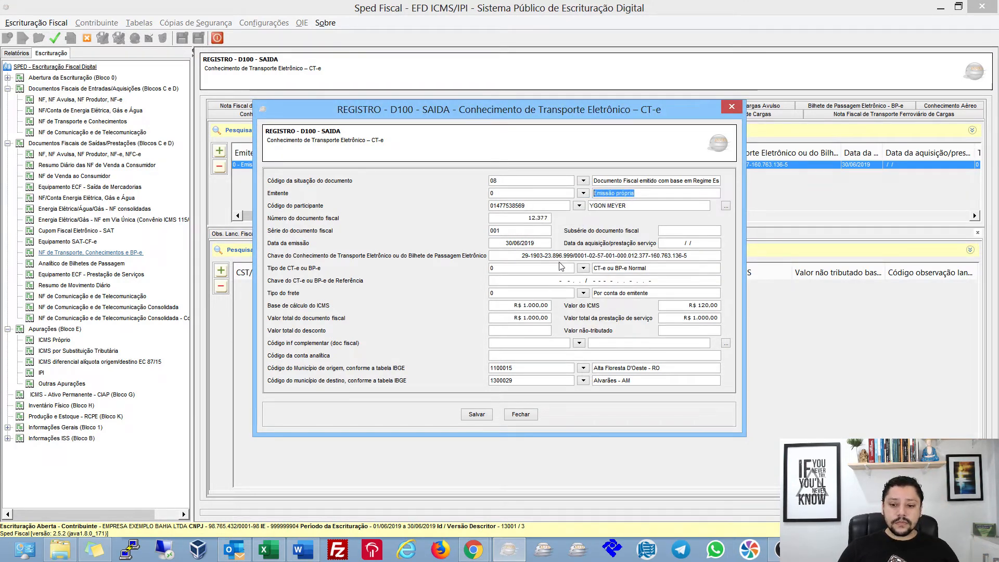
drag(547, 258, 581, 257)
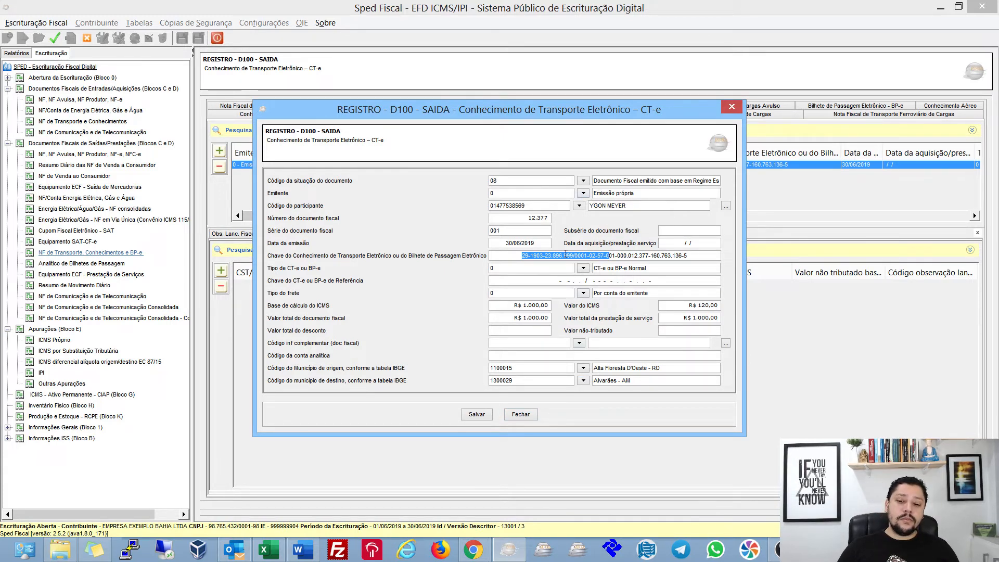
drag(545, 256, 599, 256)
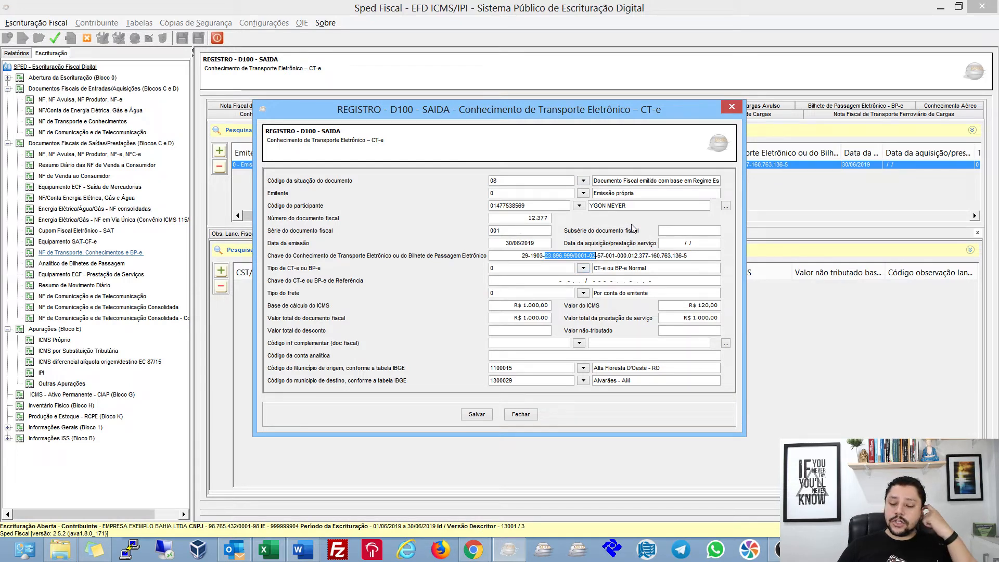
click(583, 193)
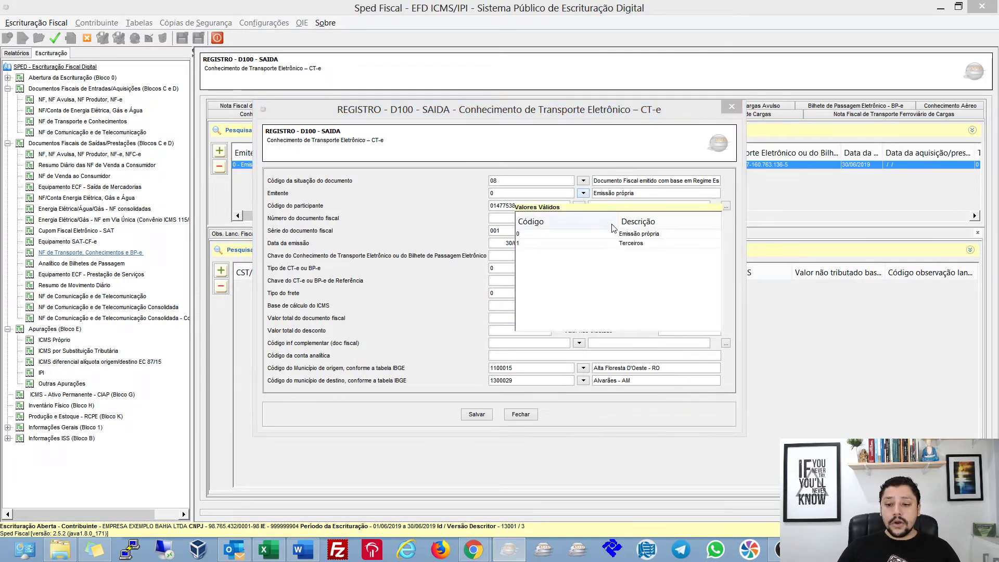
double_click(630, 245)
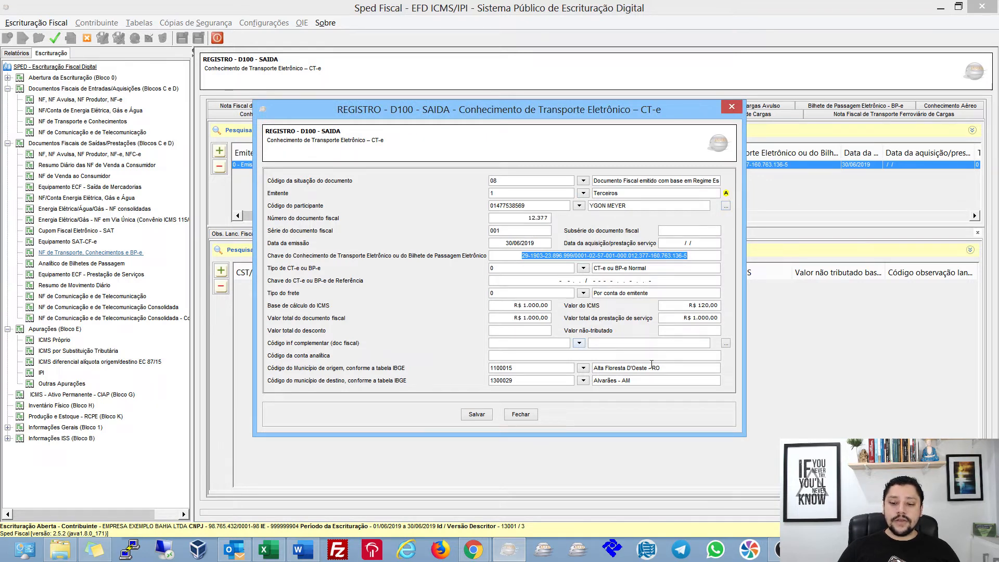
click(476, 414)
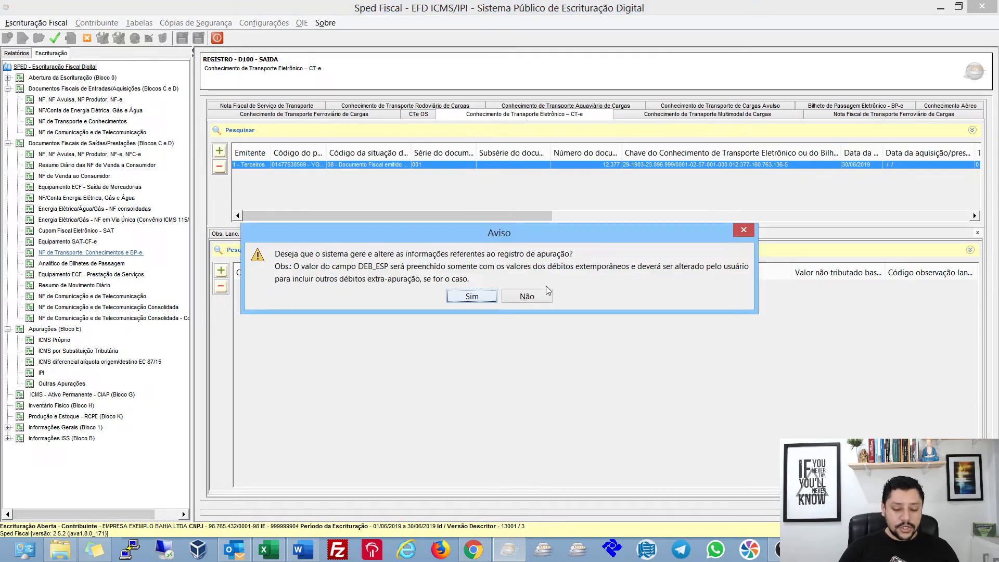
key(Return)
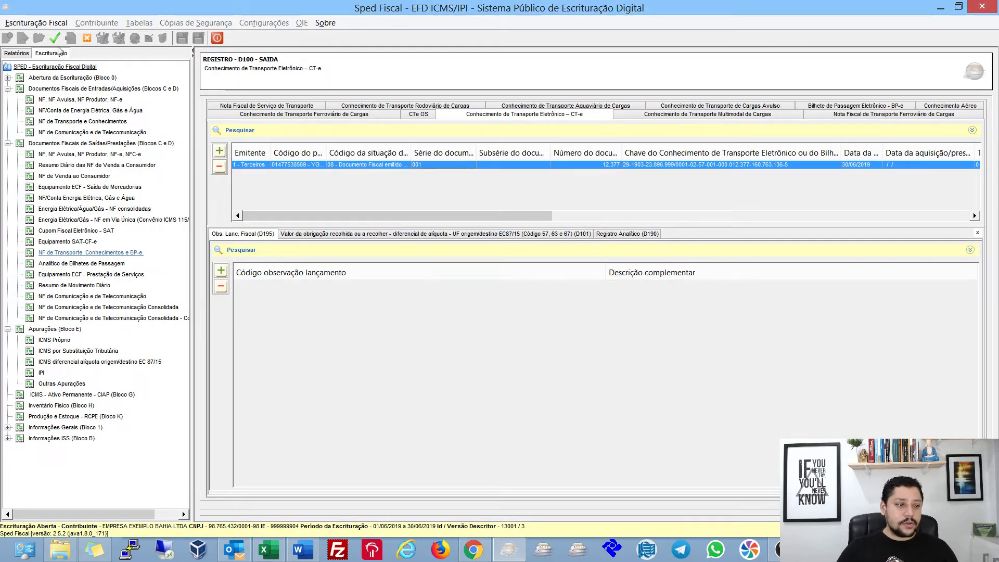
Revalidate the bookkeeping, list the detailed Advertências, and follow the IND_EMIT warning to its CT-e record
click(54, 38)
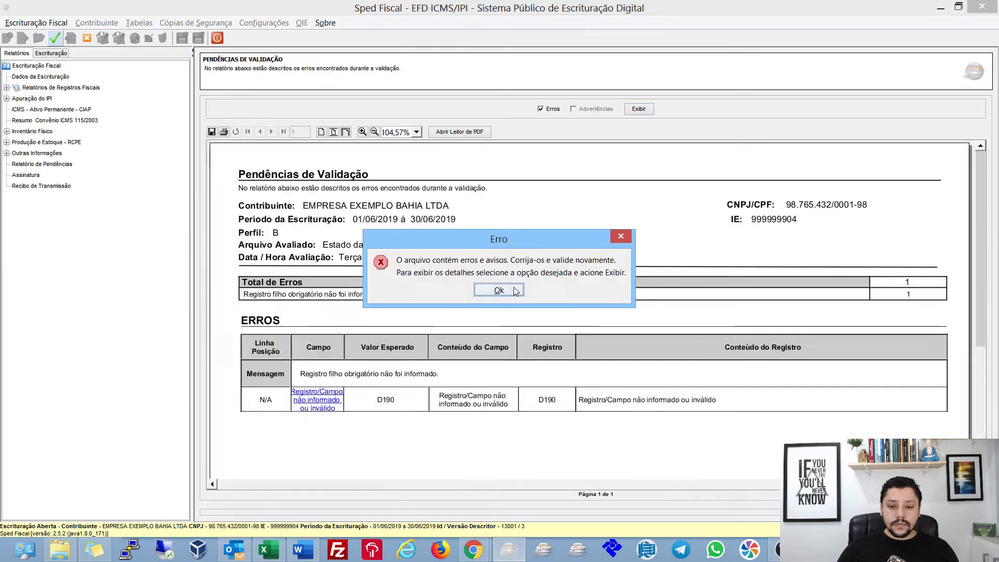
click(515, 290)
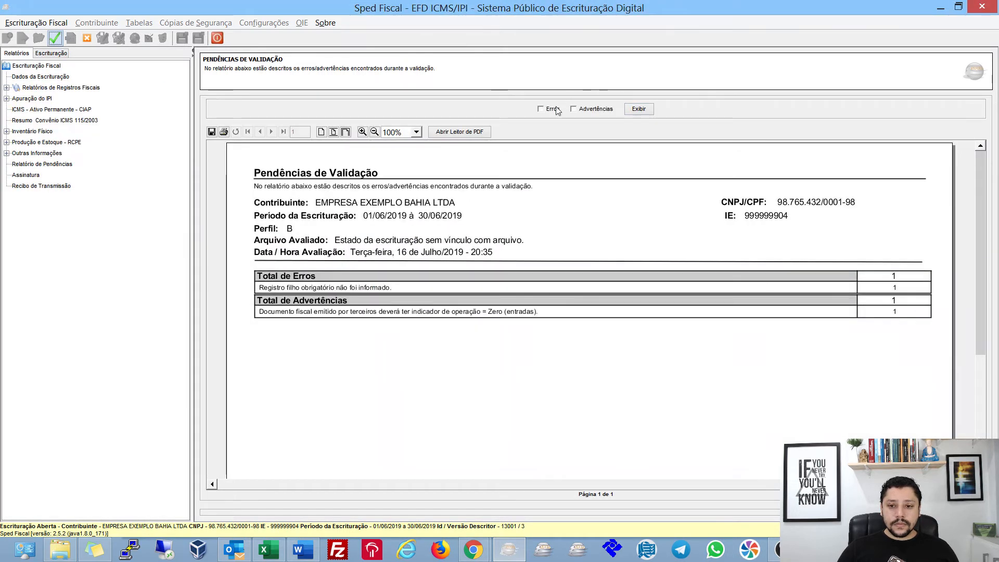
click(580, 109)
click(639, 108)
scroll(501, 249, down, 5)
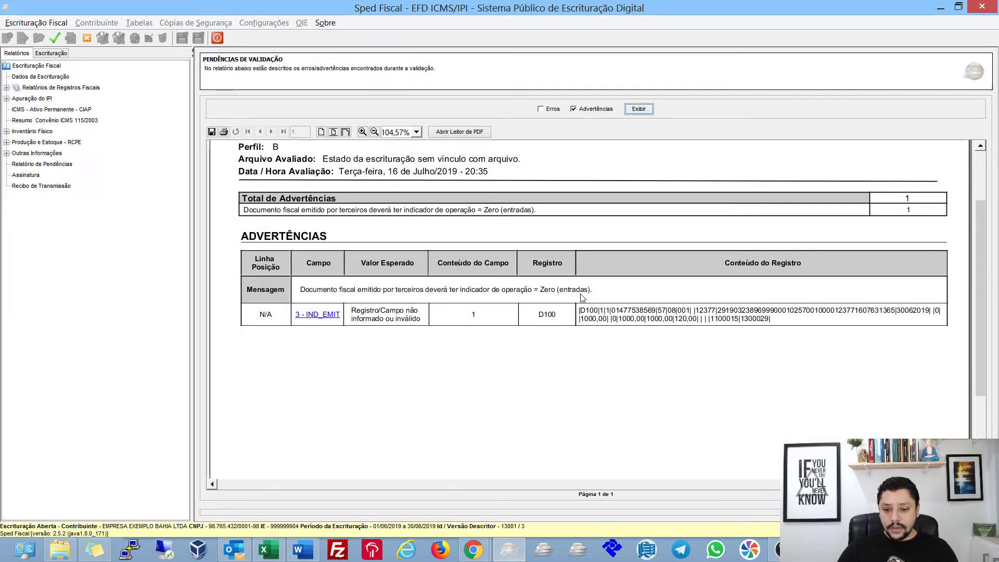
click(317, 314)
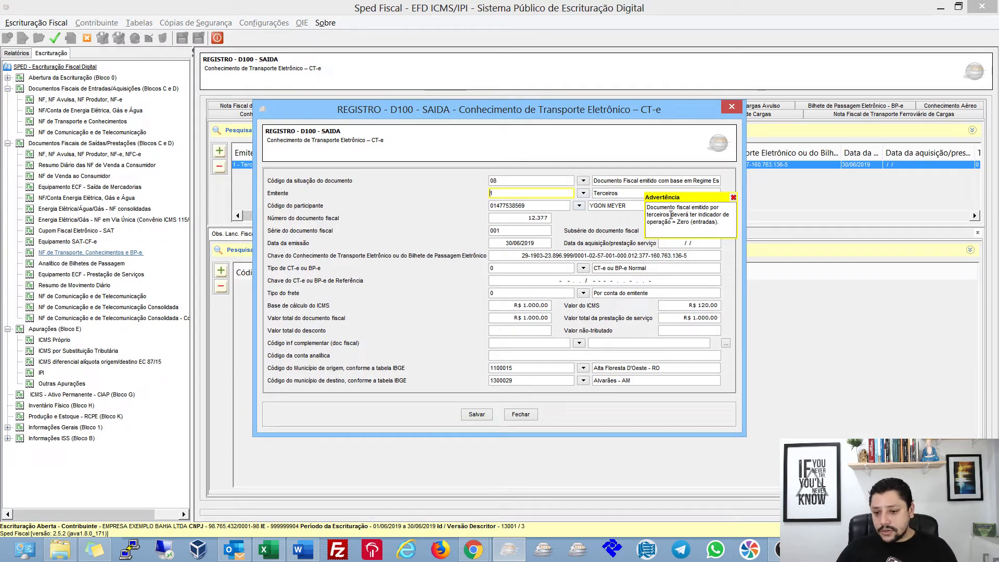
Read the Advertência on the Emitente field, dismiss it, and save the CT-e record
drag(685, 215, 718, 221)
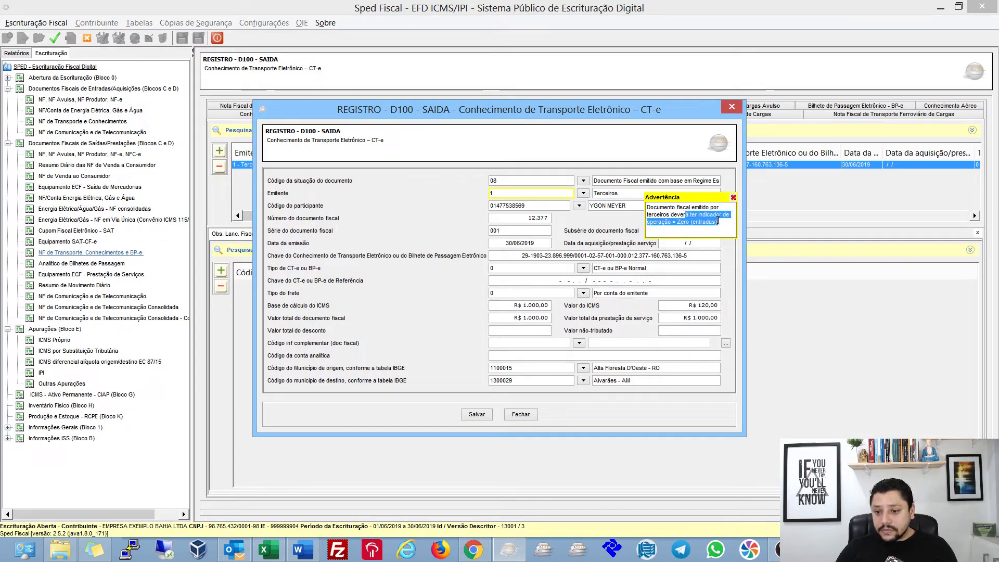
click(696, 214)
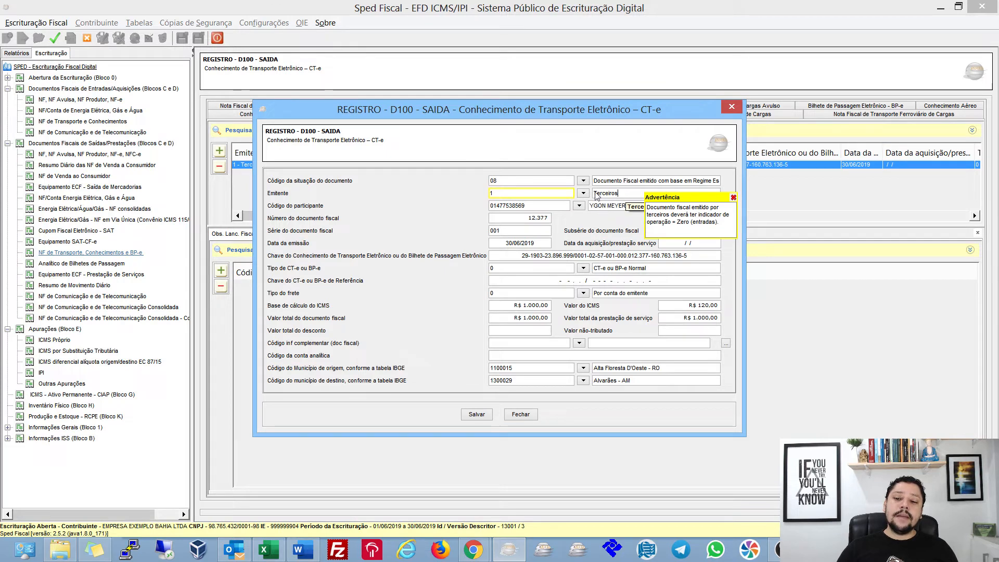
click(733, 198)
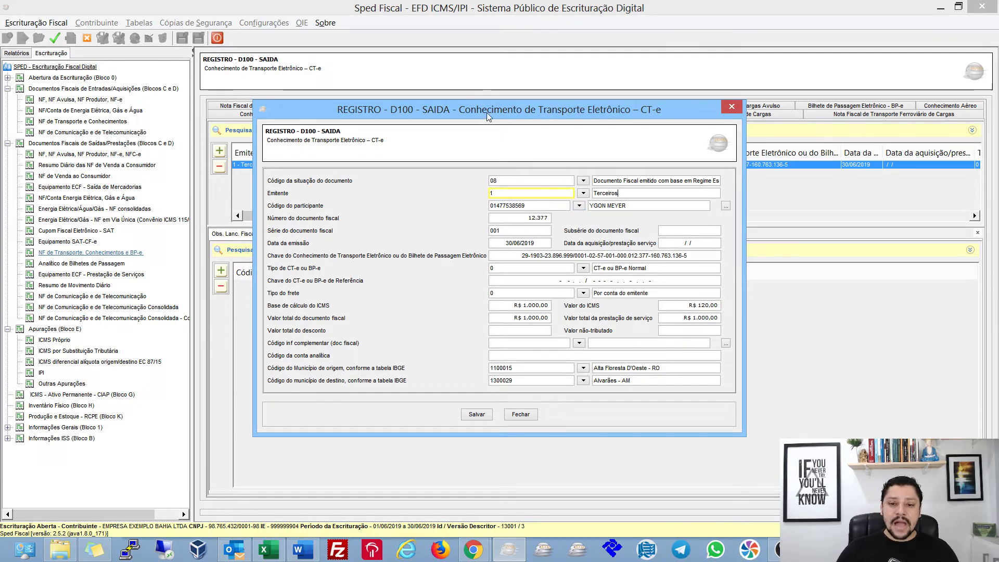
drag(476, 112, 473, 104)
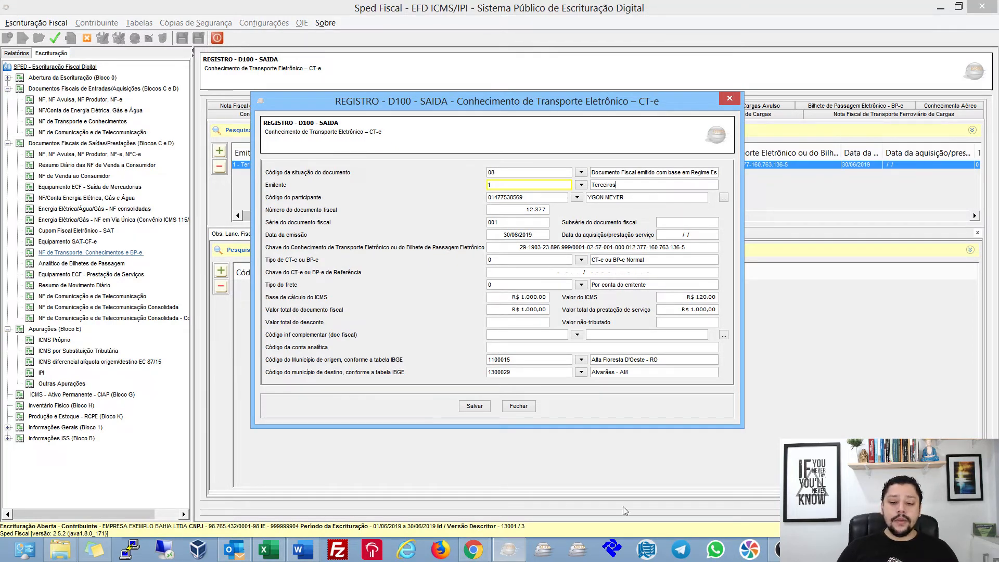
click(483, 408)
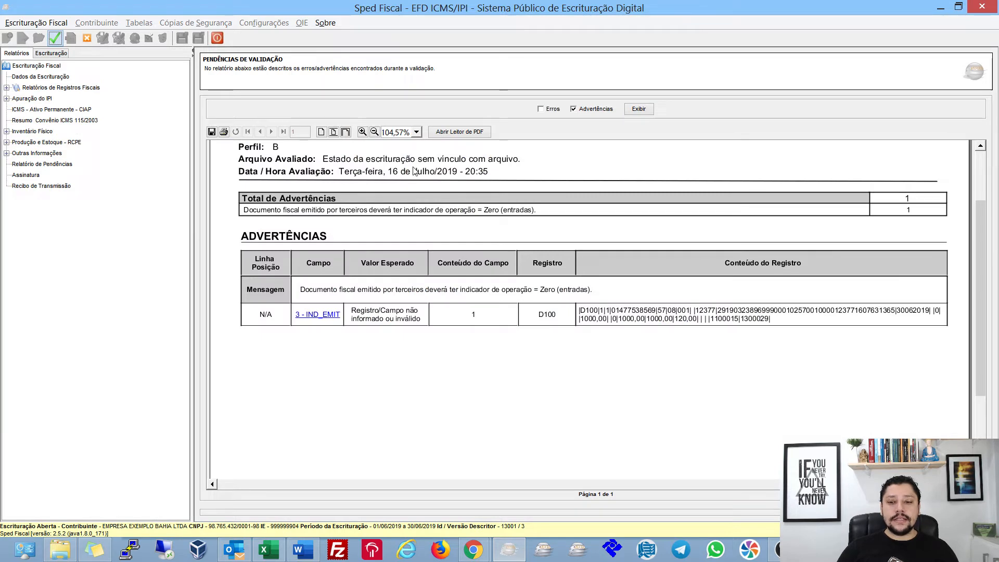
Display only the detailed Erros in the validation report and follow the missing D190 error to the CT-e's Registro Analítico
scroll(415, 172, up, 3)
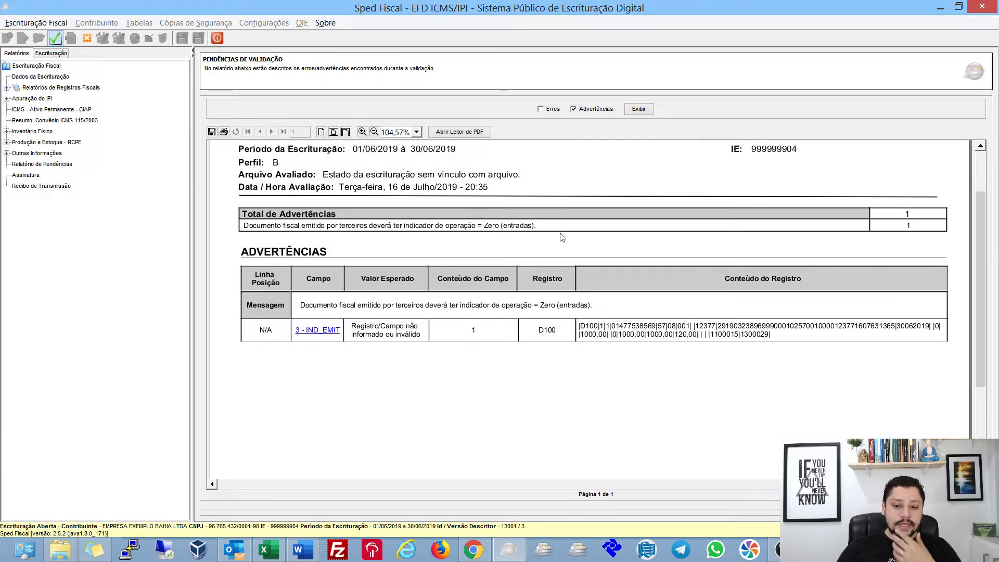
click(574, 109)
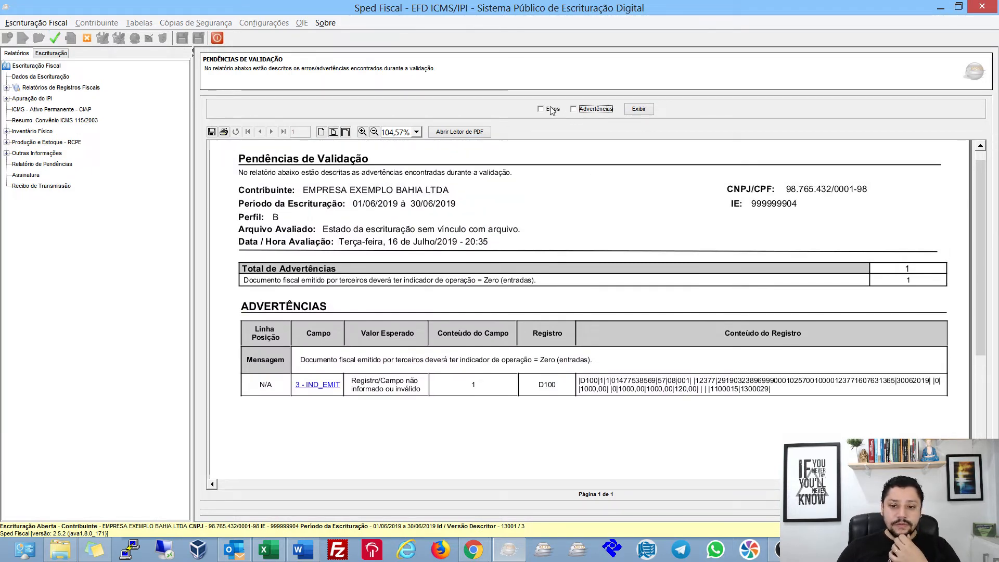
click(552, 110)
click(639, 109)
scroll(596, 306, down, 3)
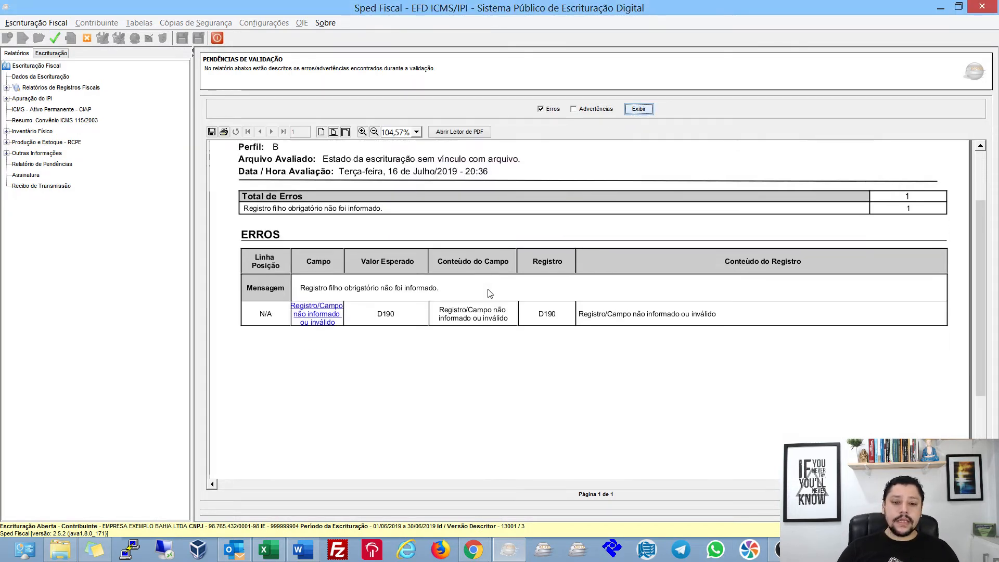
scroll(332, 326, up, 1)
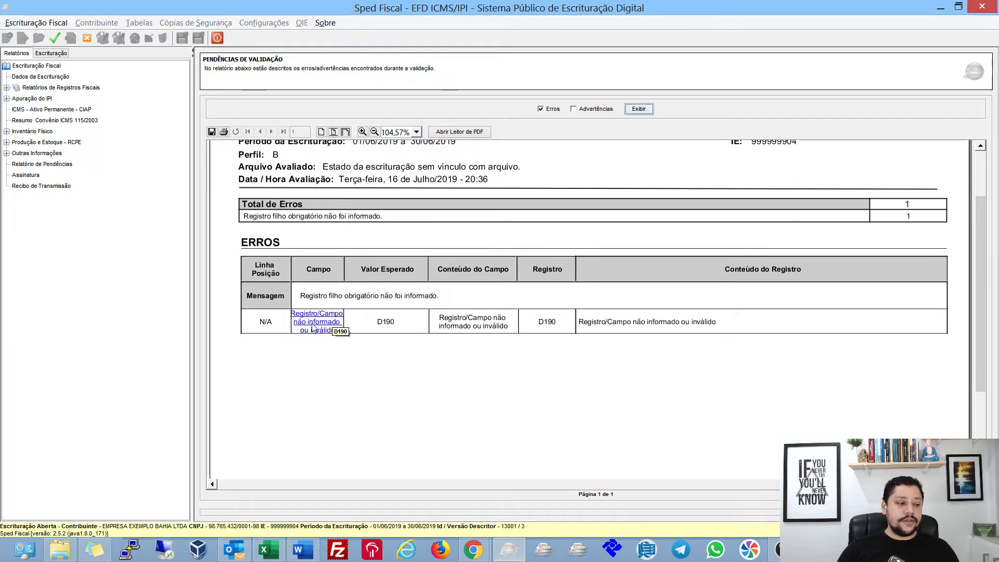
click(325, 323)
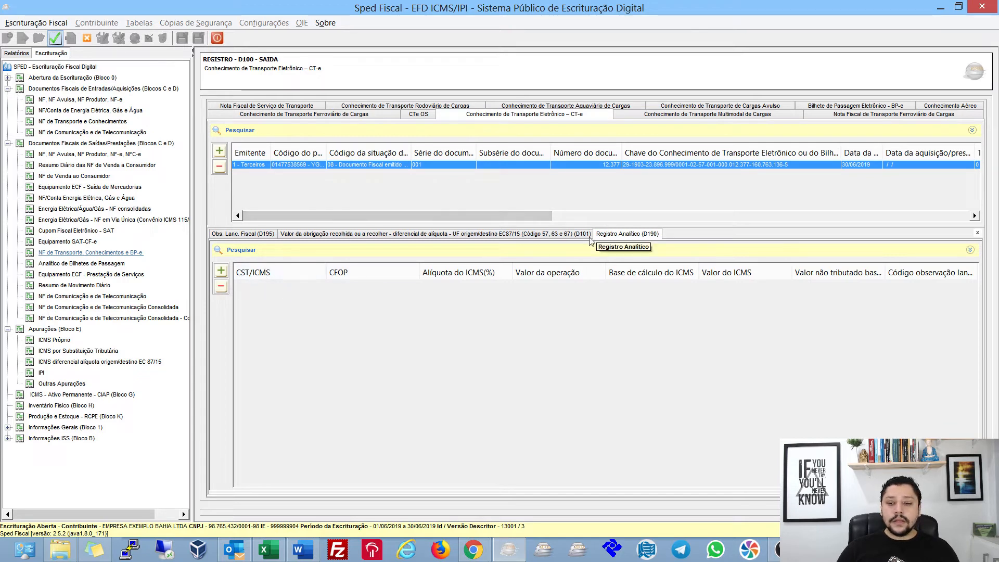
Add a D190 Registro Analítico to the CT-e with CST/ICMS 000 and CFOP 6353
click(221, 270)
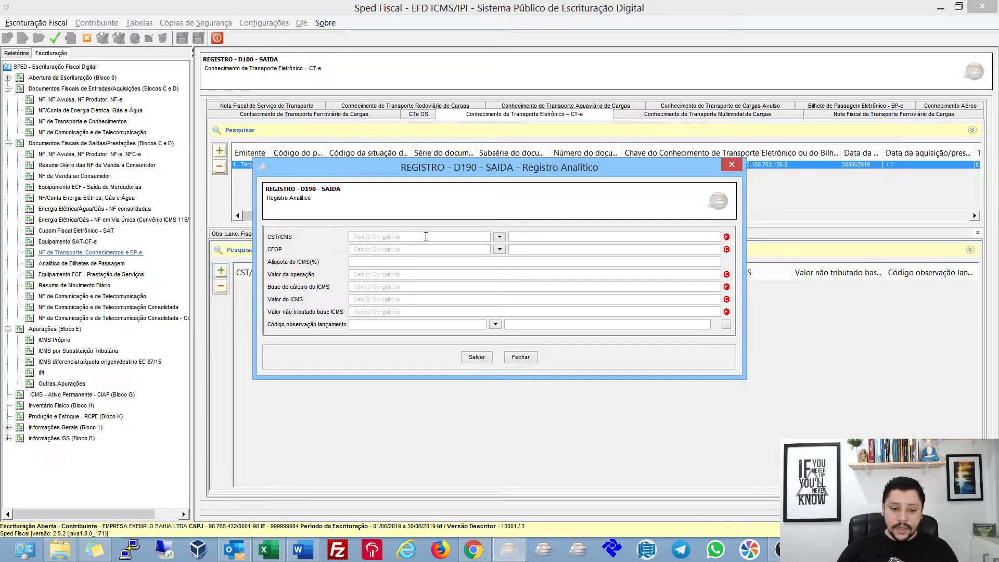
text(000)
key(Tab)
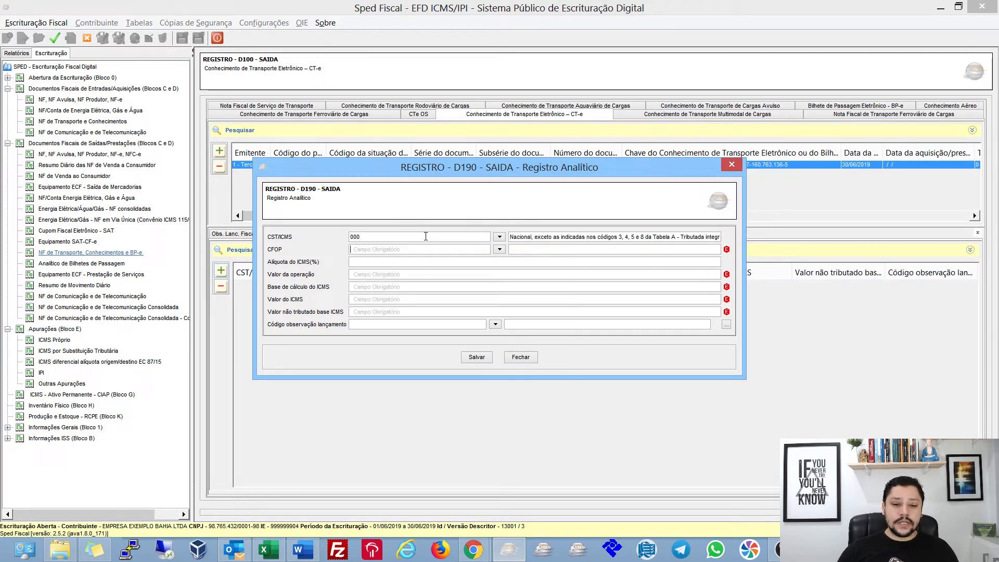
text(6)
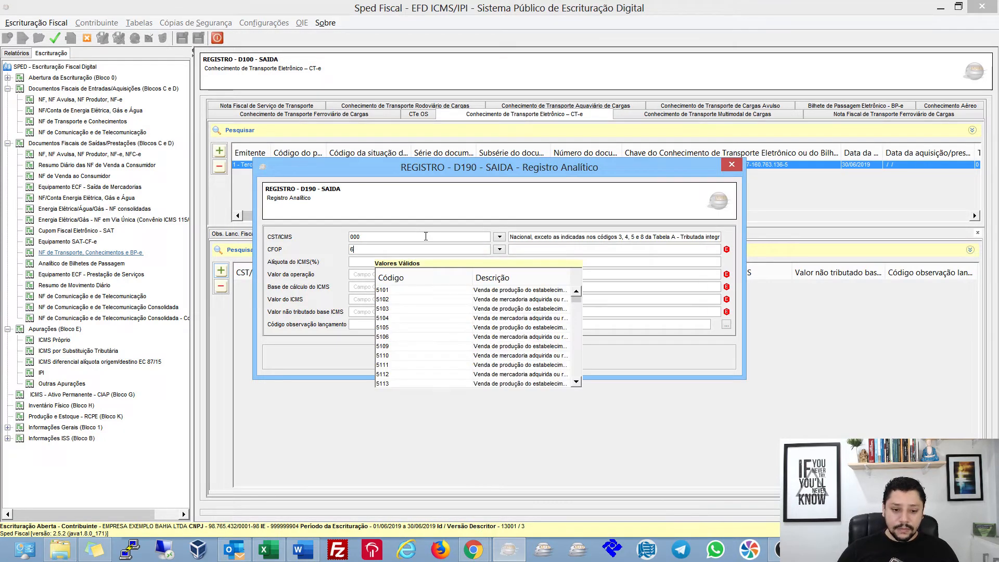
text(35)
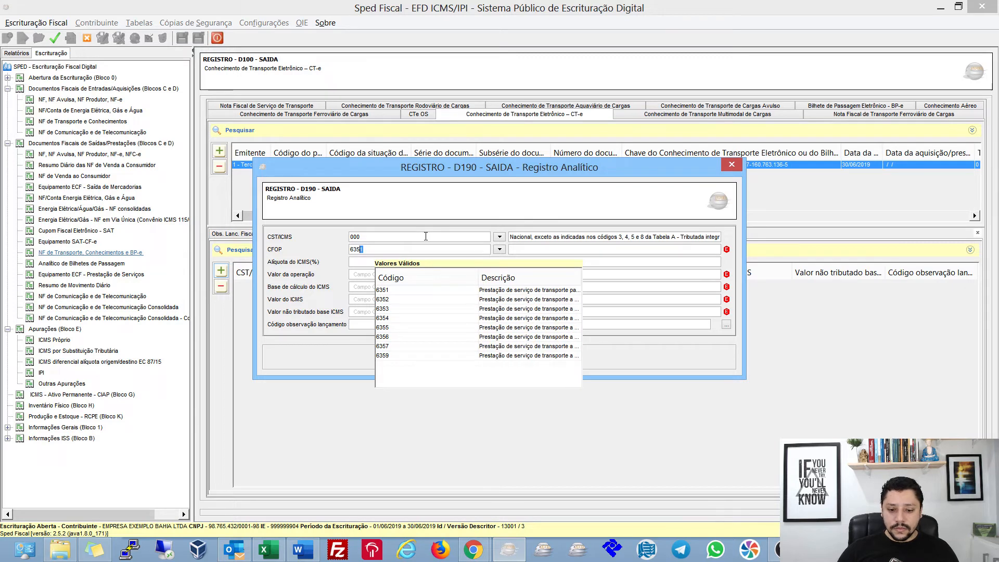
text(3)
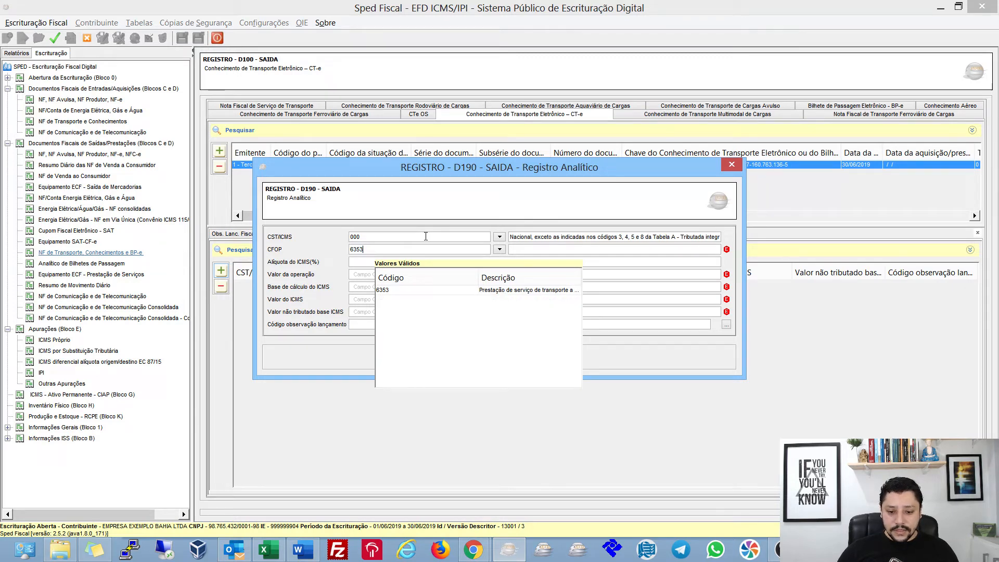
click(496, 292)
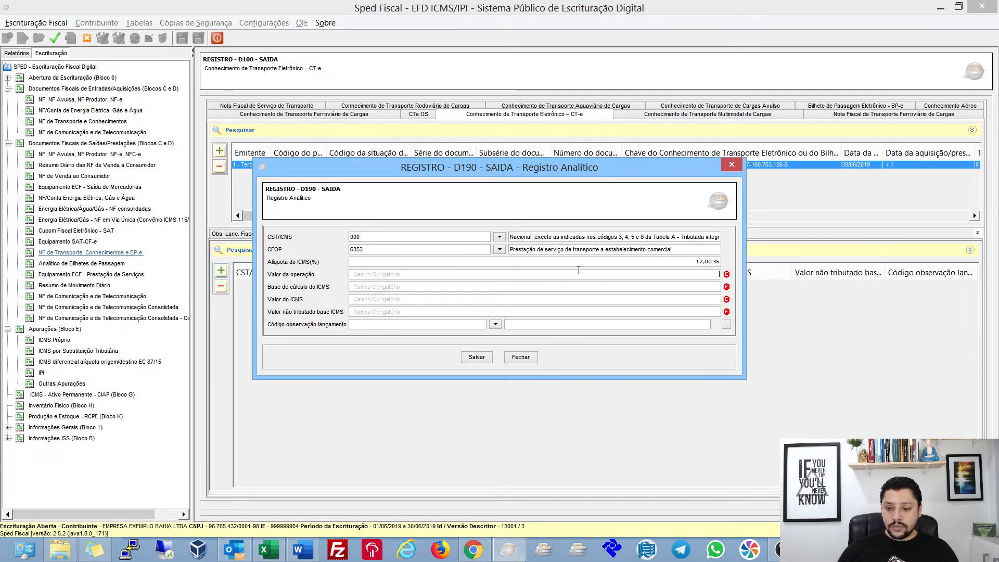
Set Alíquota 12%, Valor da operação and Base de cálculo R$ 1.000,00, Valor do ICMS R$ 12,00 and Valor não tributado R$ 120,00, and save the D190
text(1)
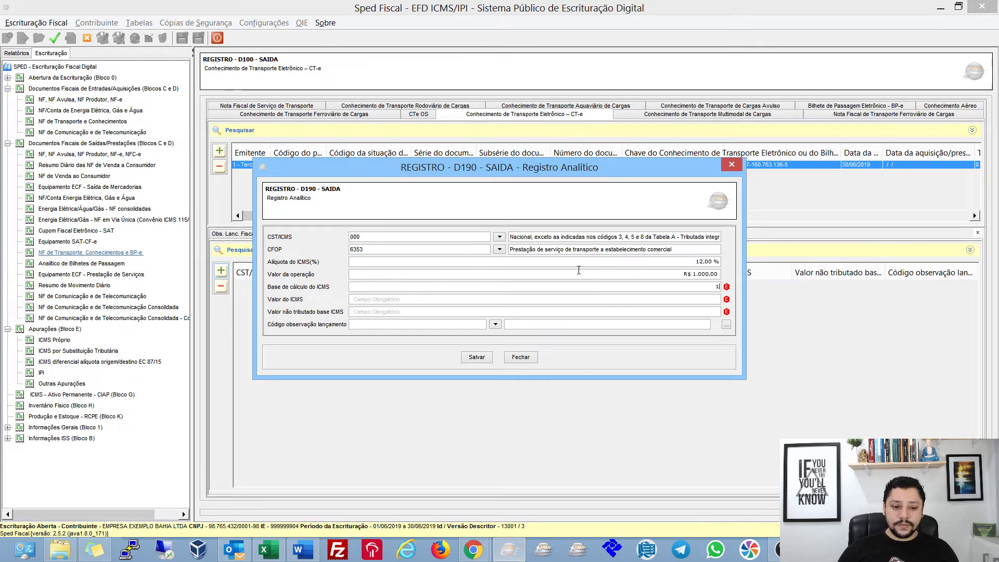
text(00)
key(Tab)
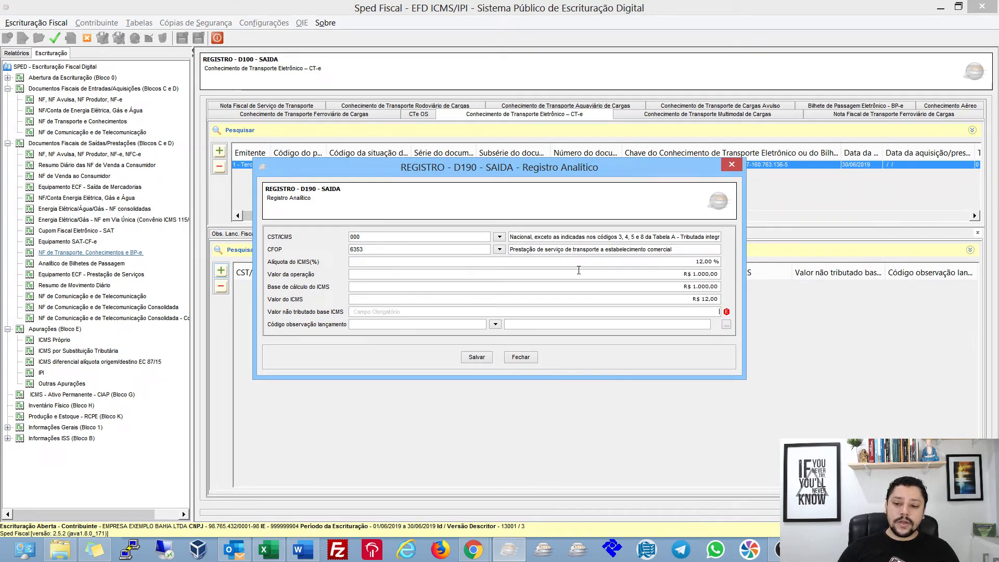
text(120)
key(Tab)
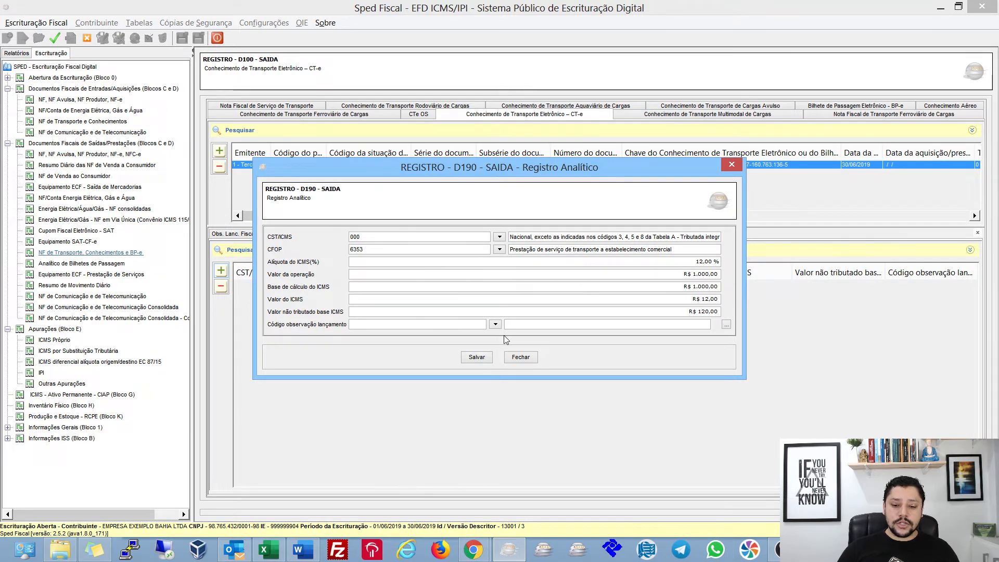
click(476, 358)
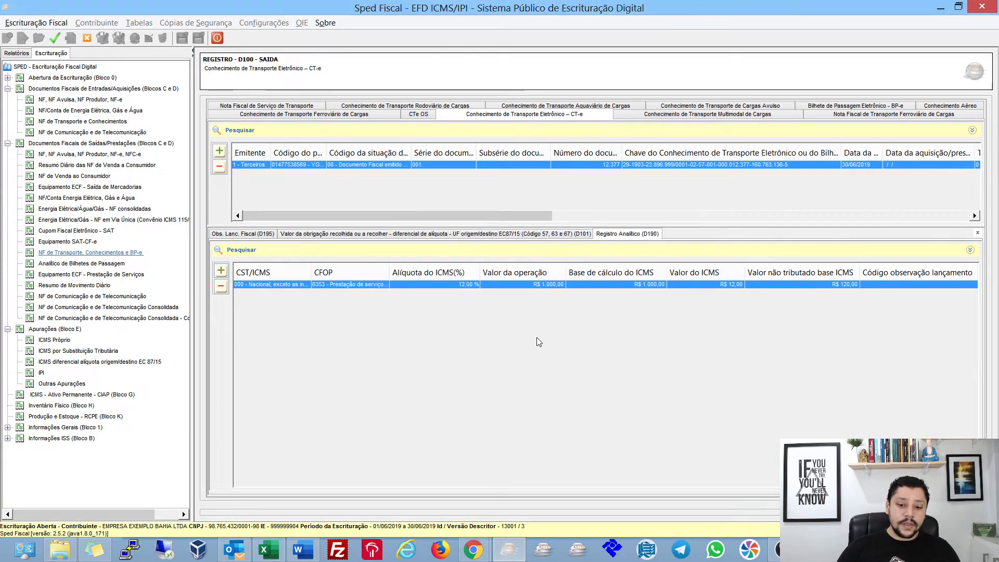
Revalidate the bookkeeping, list the detailed Erros, and follow the VL_ICMS error to the CT-e record, saving it after dismissing the error
key(Return)
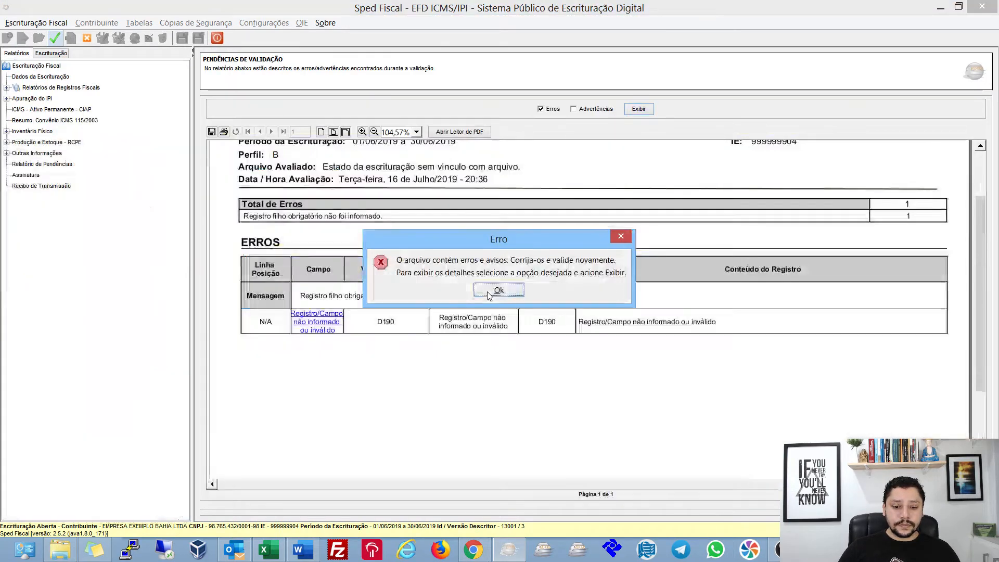
click(553, 289)
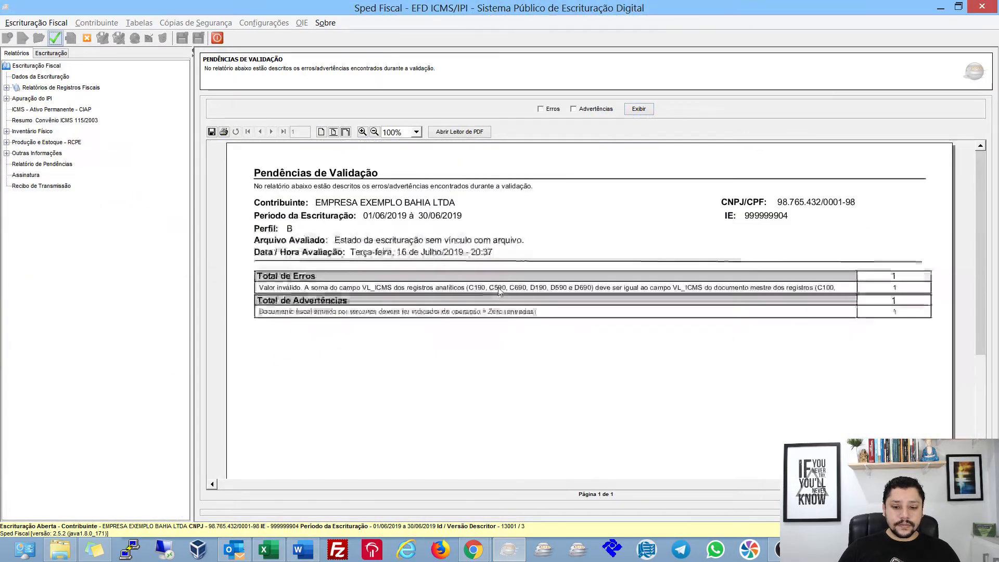
click(540, 109)
click(639, 108)
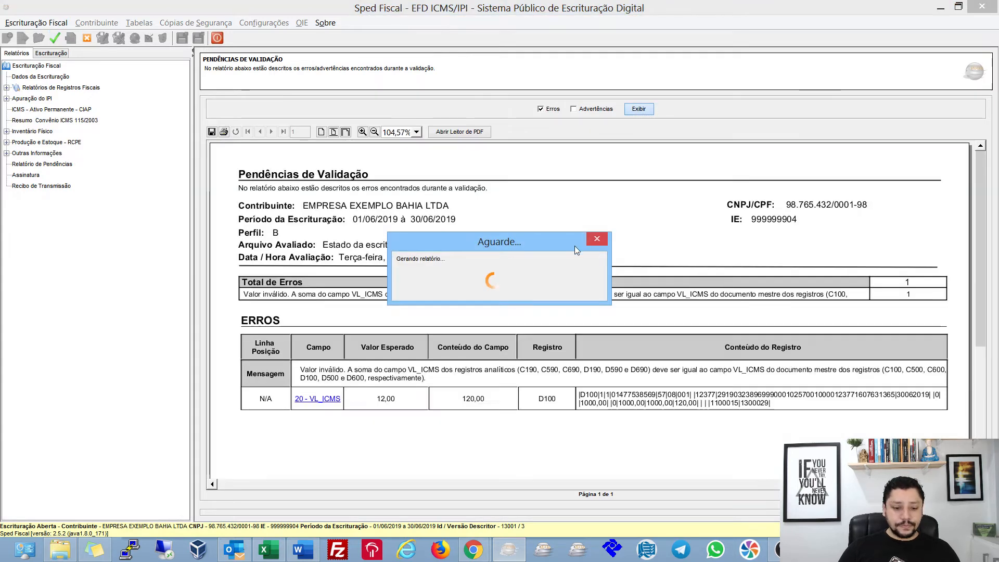
scroll(398, 277, down, 3)
scroll(411, 286, down, 1)
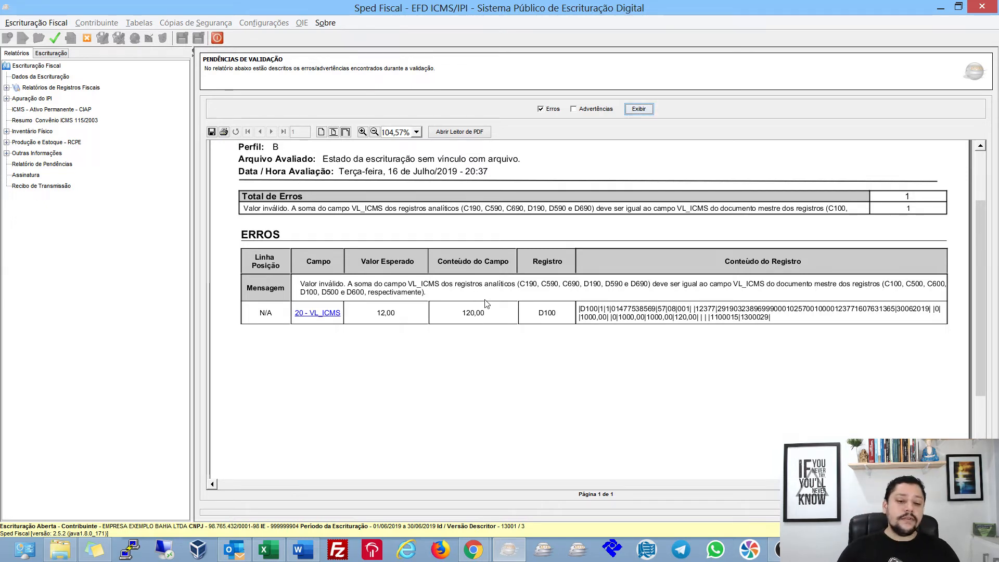
click(317, 312)
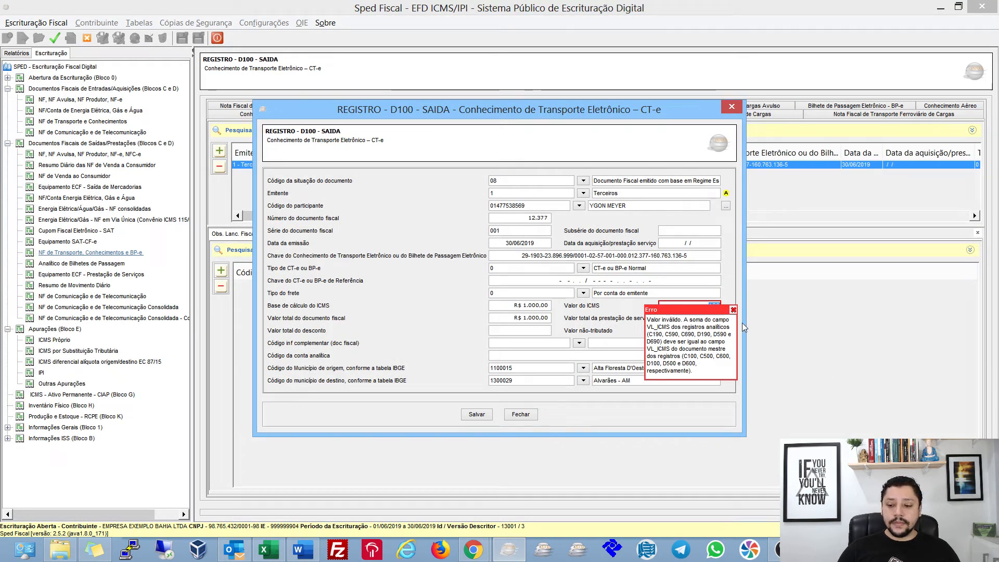
click(733, 310)
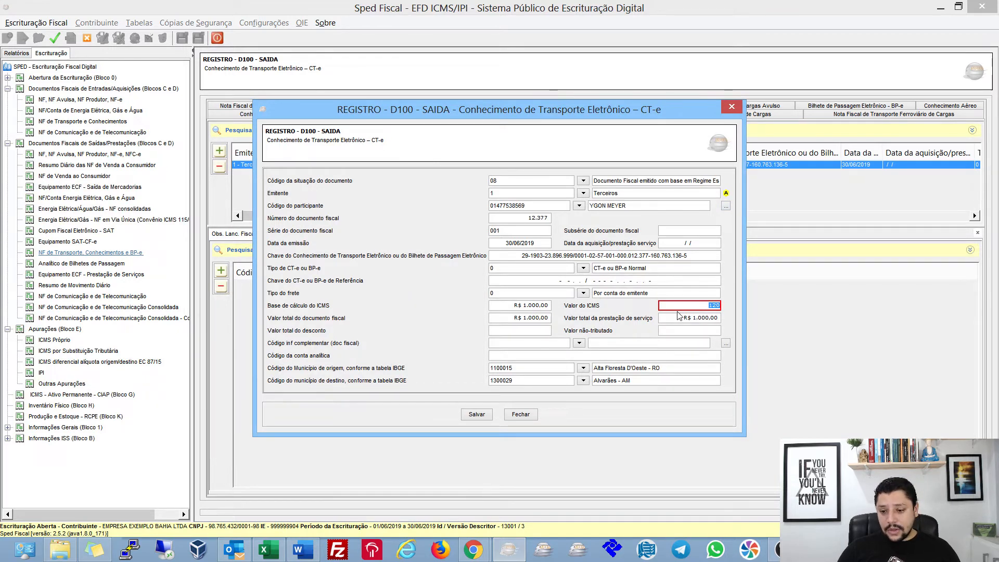
click(476, 414)
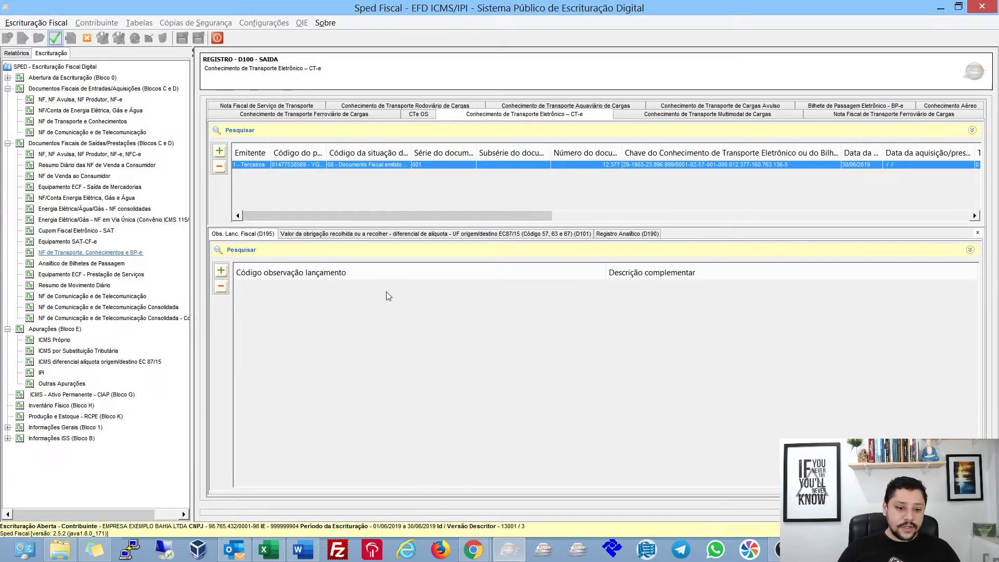
Correct the D190 Registro Analítico to Valor do ICMS R$ 120,00 and Valor não tributado base ICMS R$ 0,00, and save it
click(626, 233)
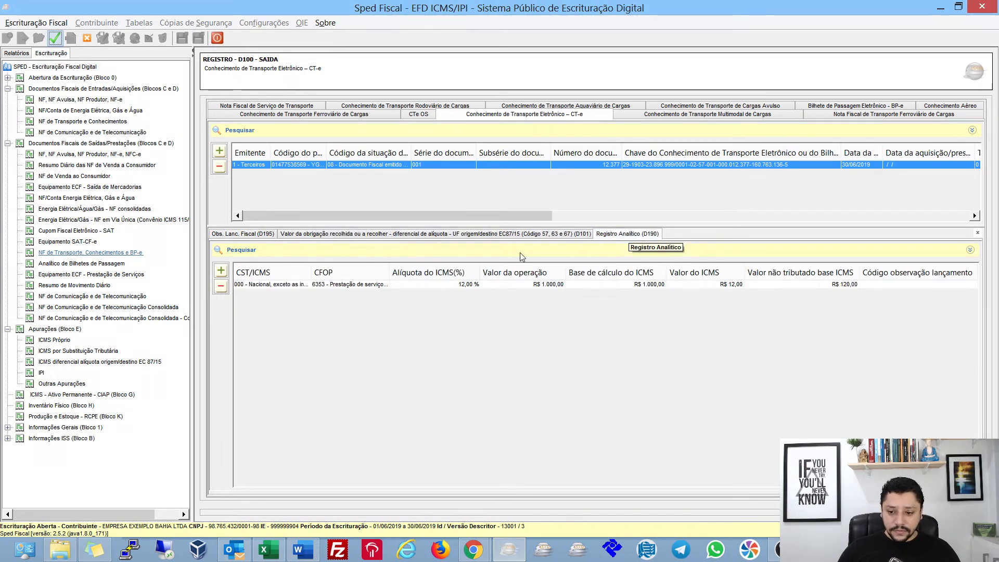
double_click(335, 285)
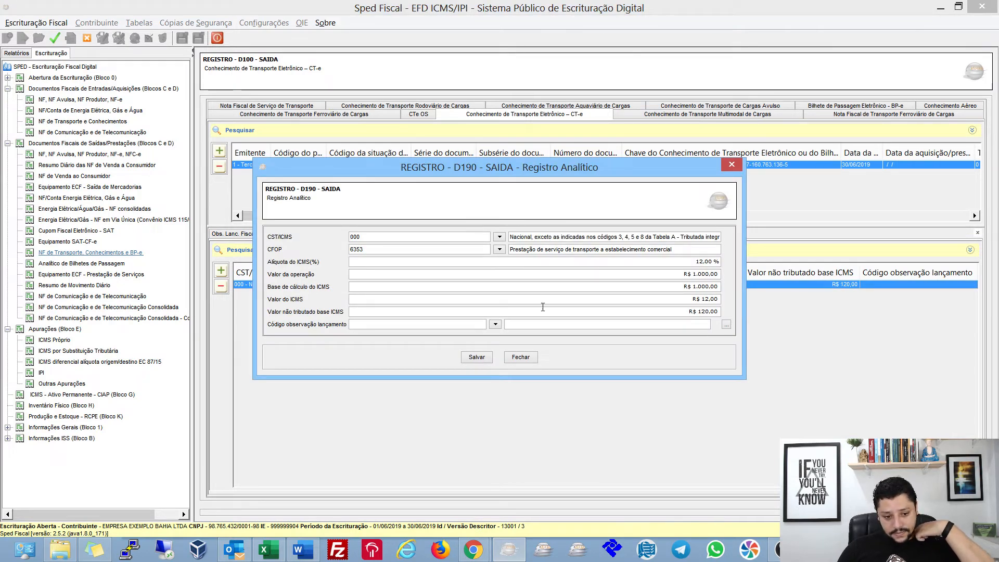
click(630, 299)
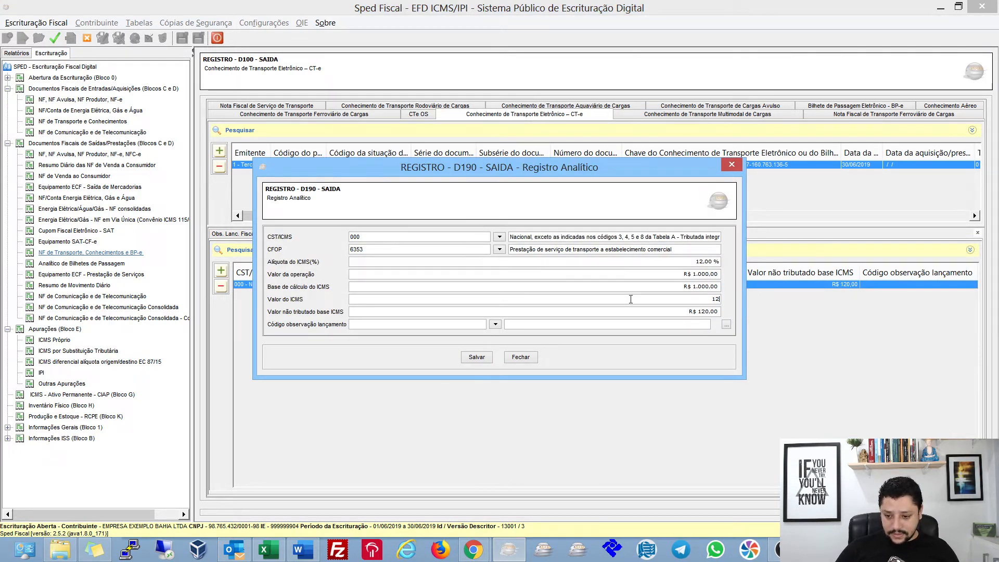
key(Tab)
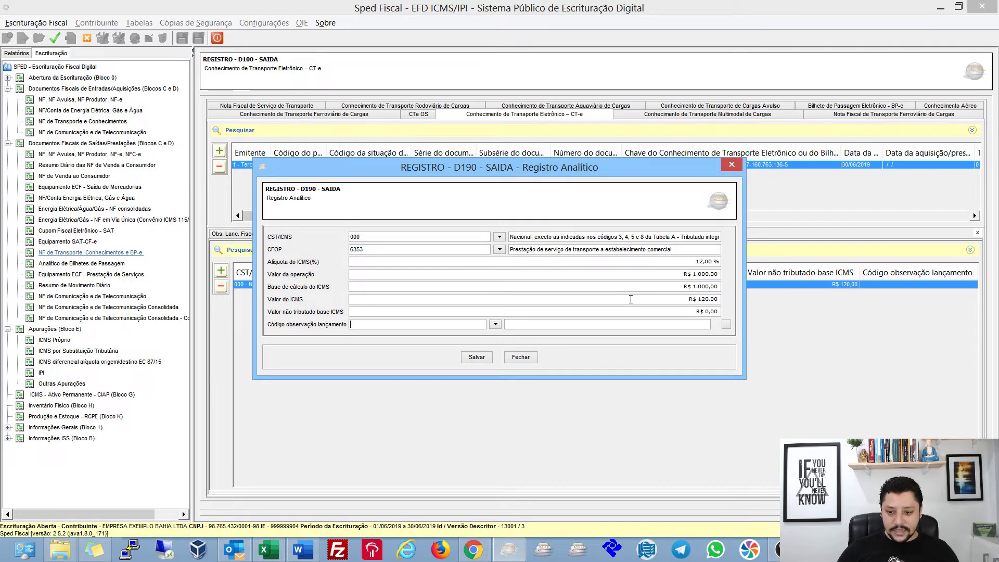
click(473, 358)
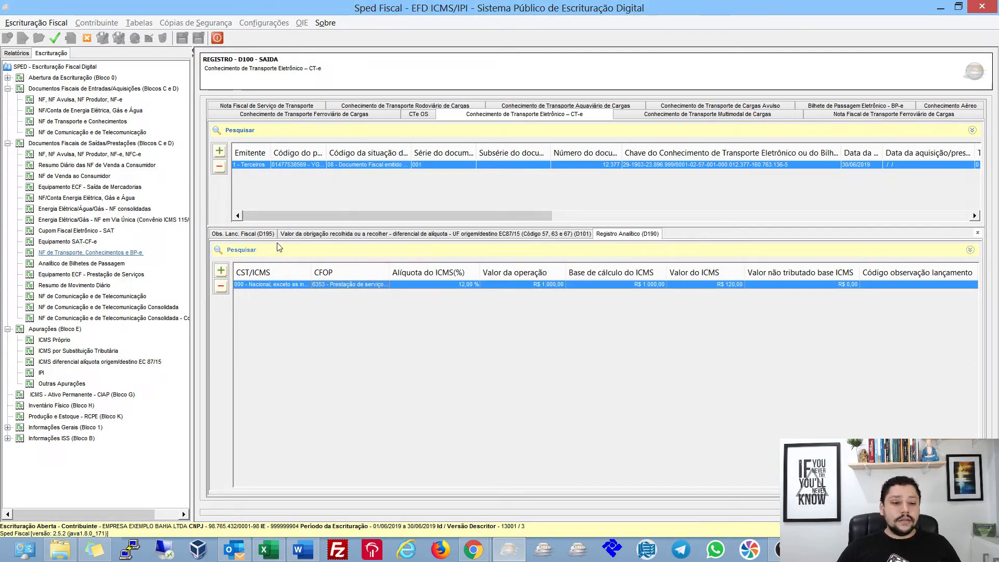
Compare the Valor do ICMS in the CT-e record with the one in its D190 record, closing both without saving
click(375, 164)
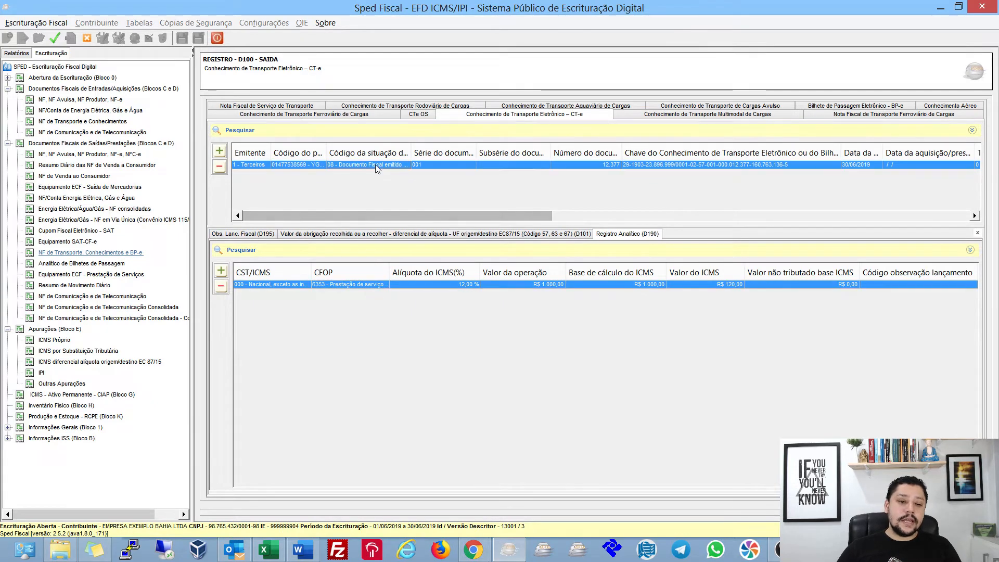
double_click(375, 164)
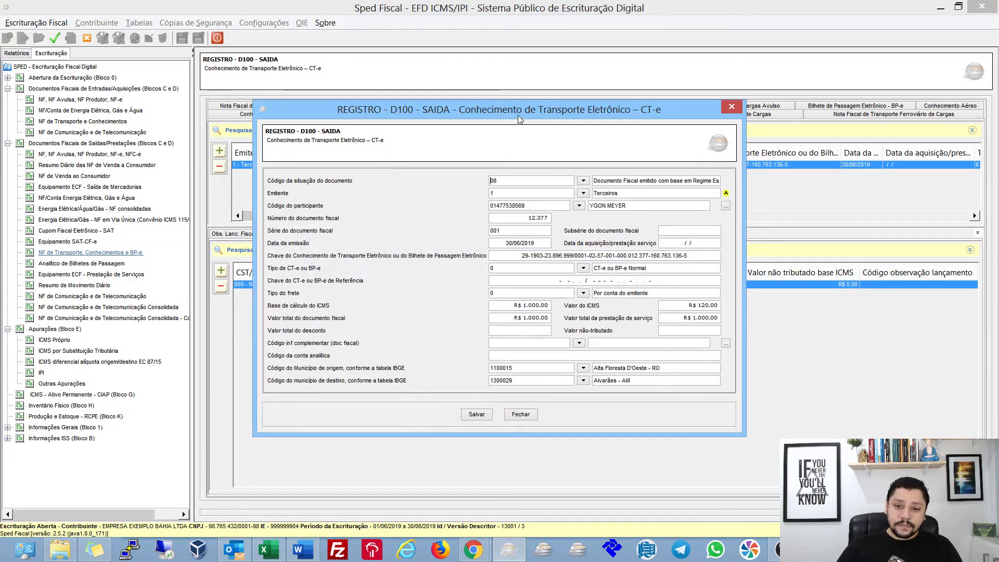
drag(519, 119, 513, 109)
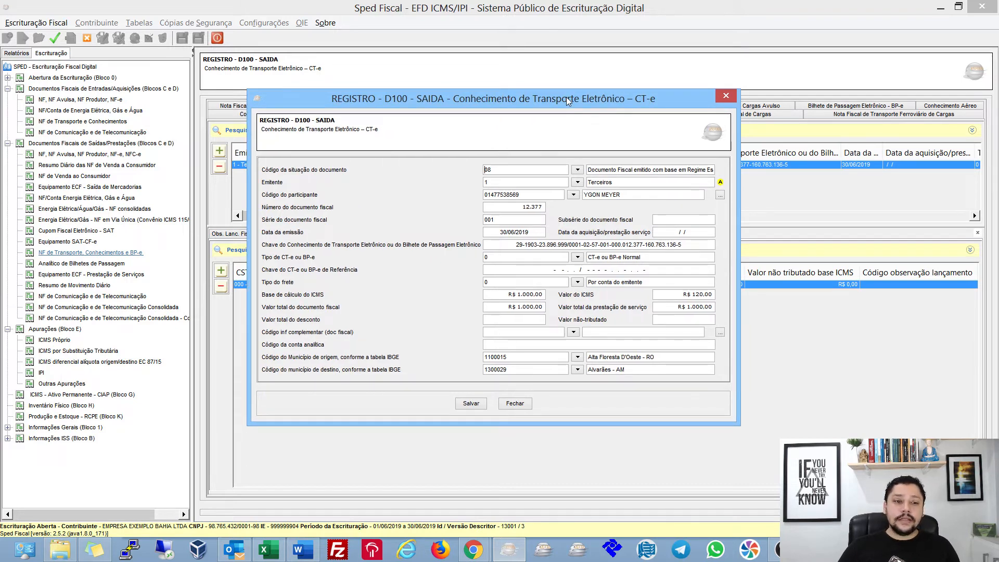
click(677, 291)
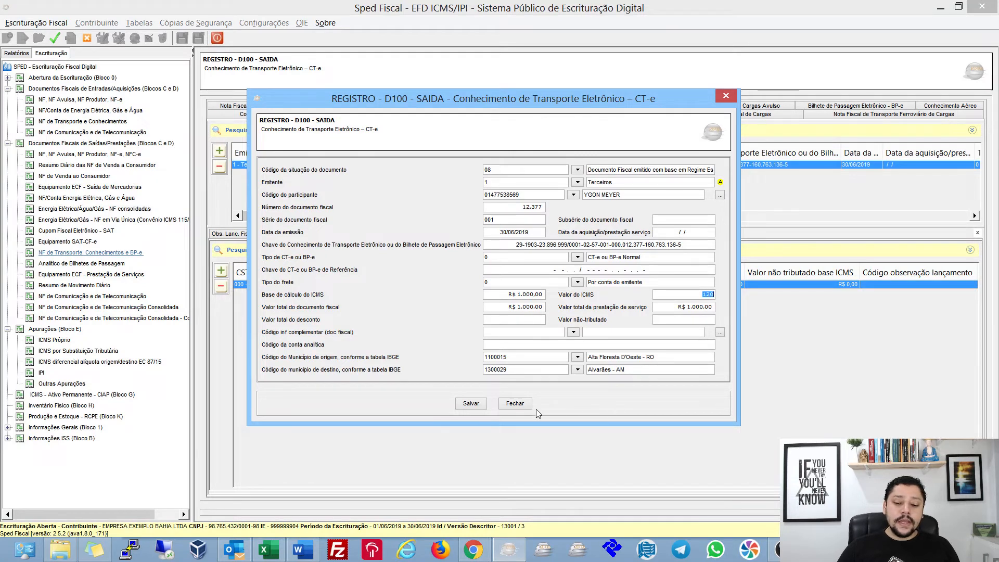
click(515, 403)
double_click(479, 284)
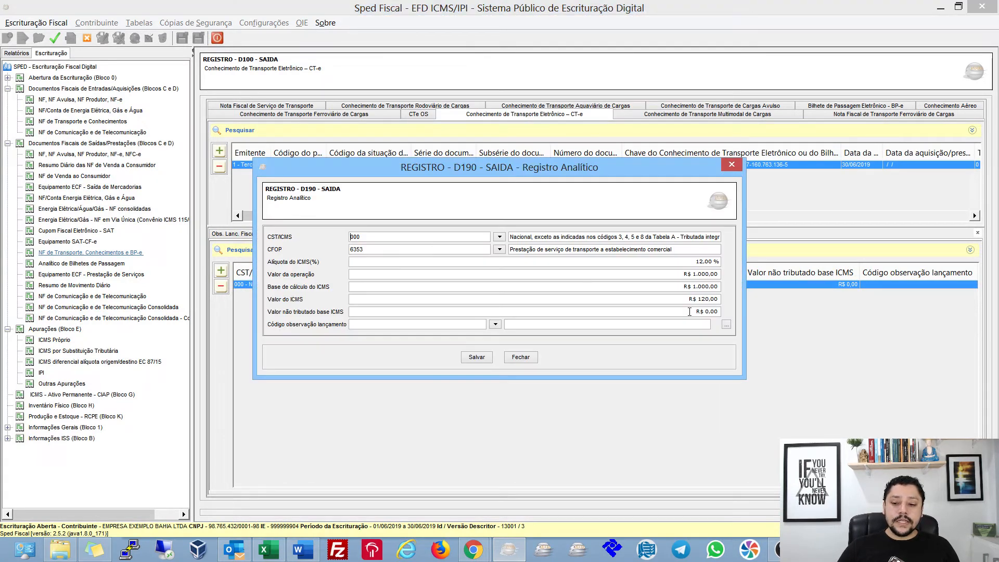
click(535, 361)
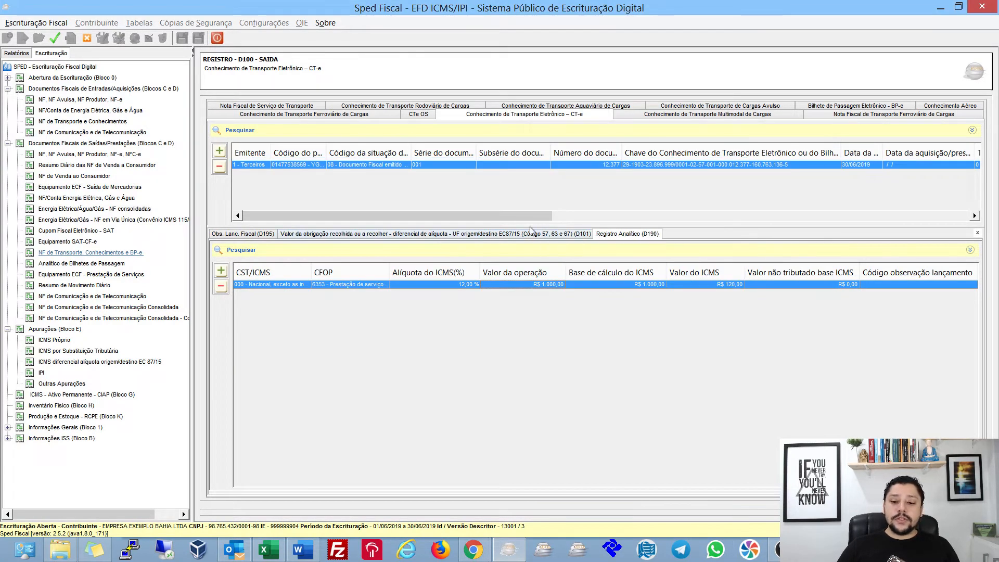
Reopen the CT-e record and examine its access key (Chave do Conhecimento de Transporte Eletrônico)
click(342, 164)
double_click(342, 163)
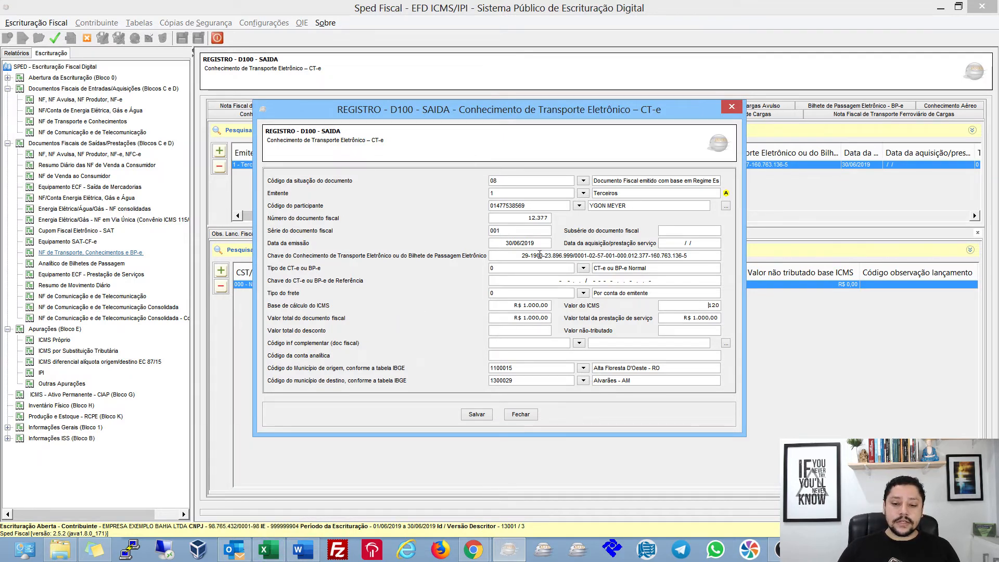
click(615, 256)
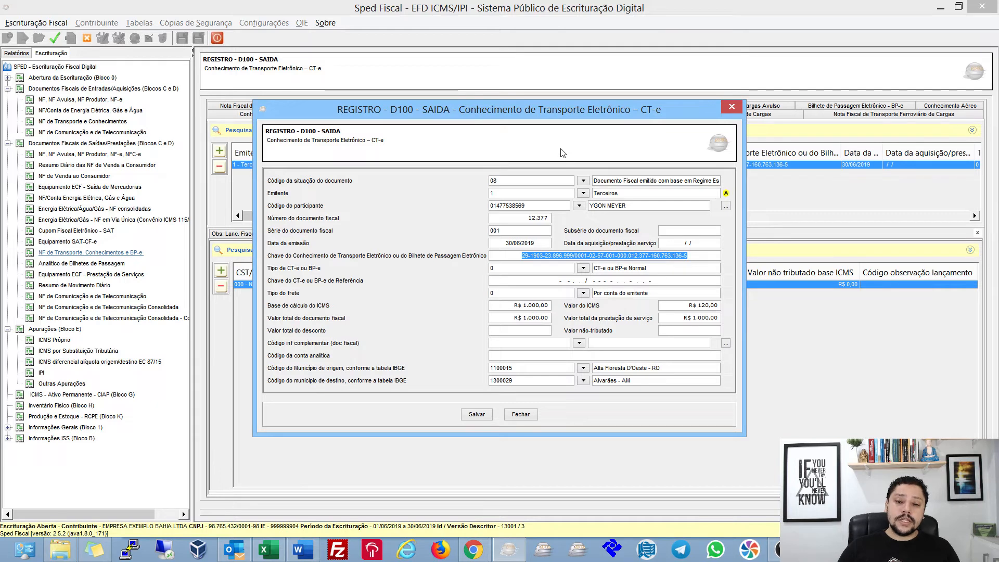
Recheck the Valor do ICMS in the CT-e and in its D190 Registro Analítico, closing both without changes
click(693, 306)
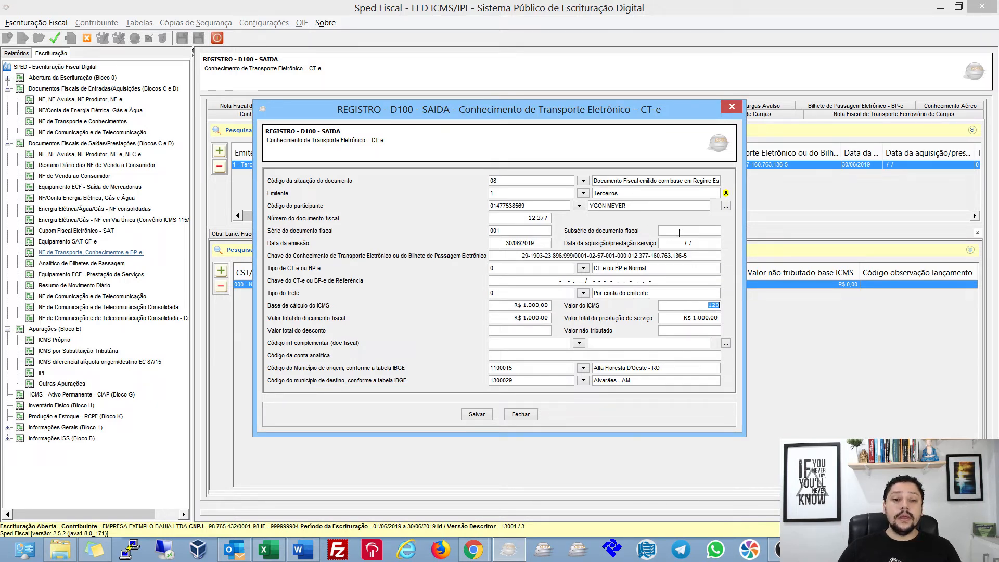
click(521, 414)
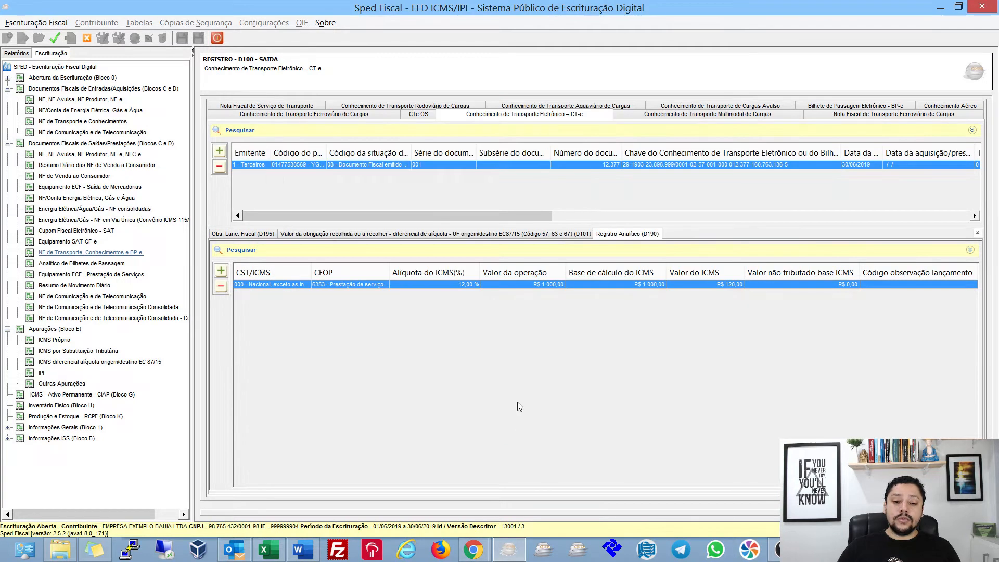
double_click(493, 286)
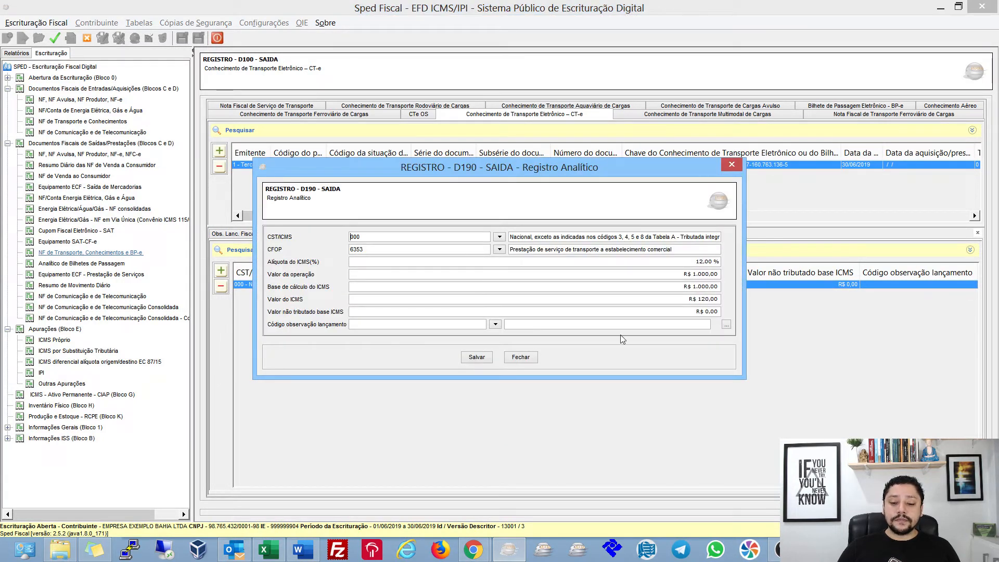
click(520, 357)
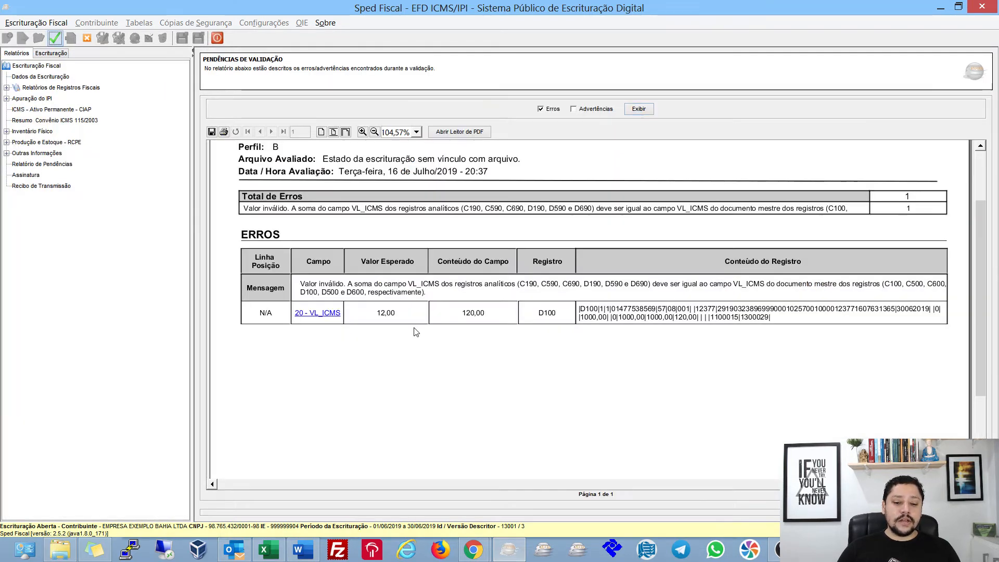
Validate the bookkeeping again and display only the detailed Advertências in the validation report
click(325, 315)
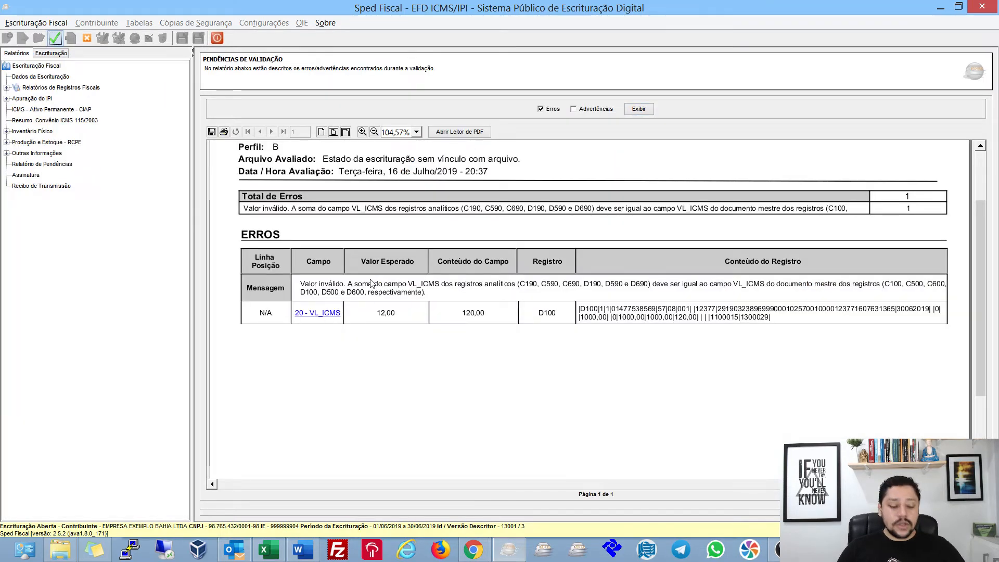
key(Return)
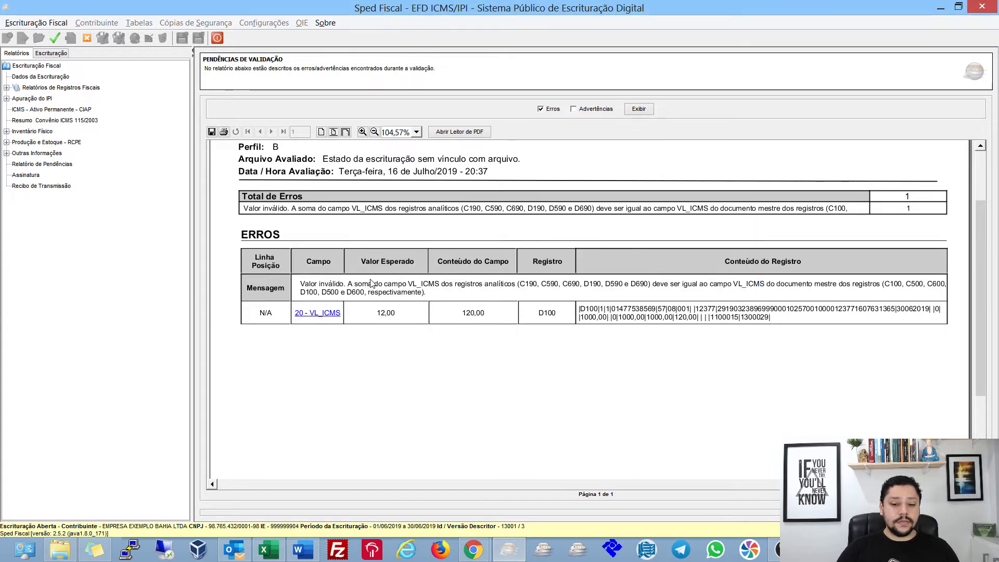
key(Return)
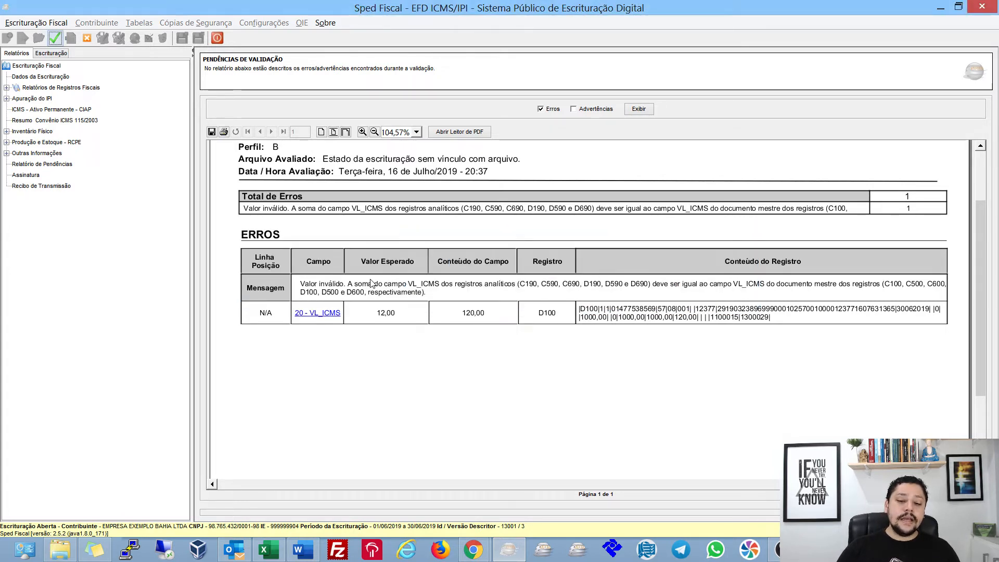
click(55, 38)
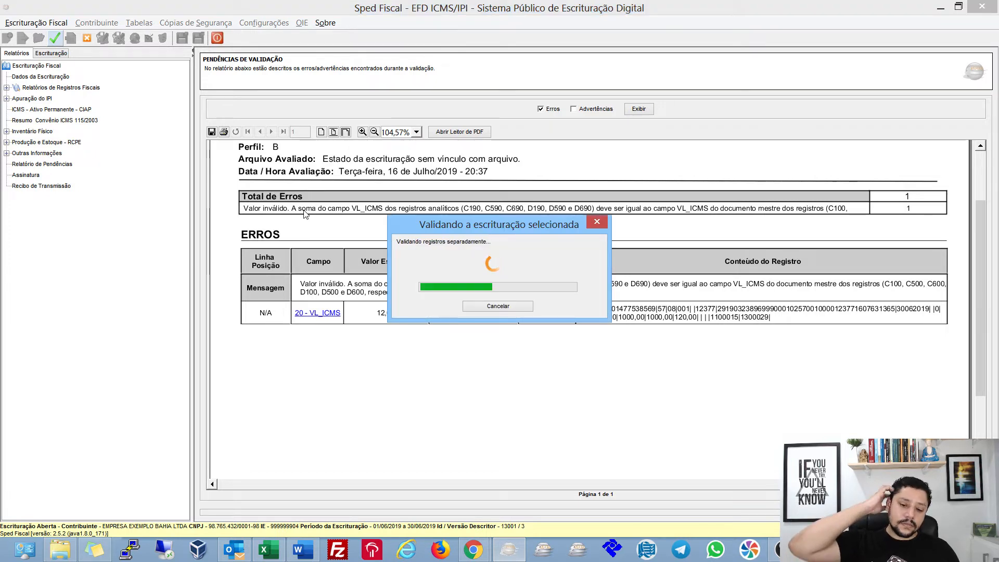
click(499, 290)
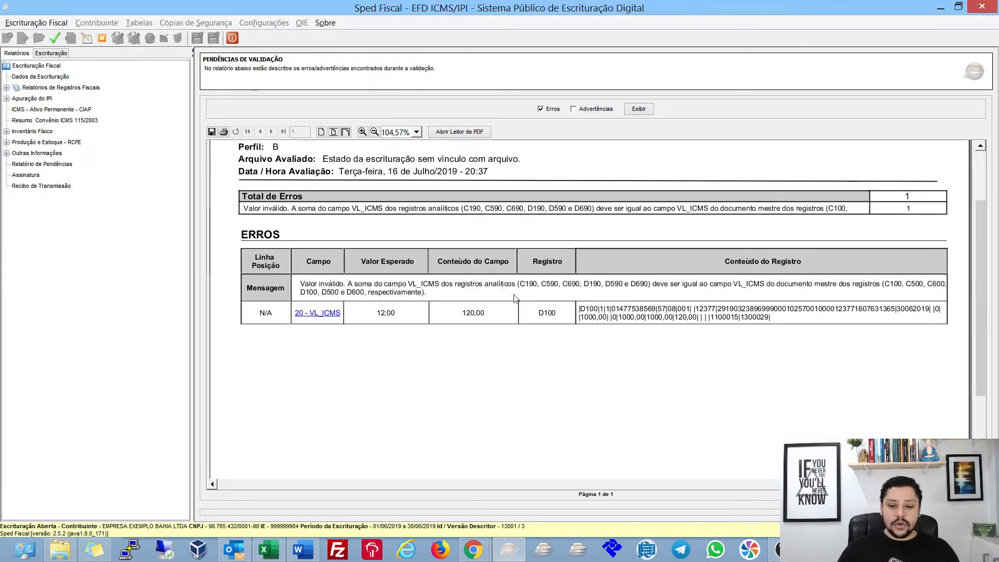
click(573, 109)
click(639, 109)
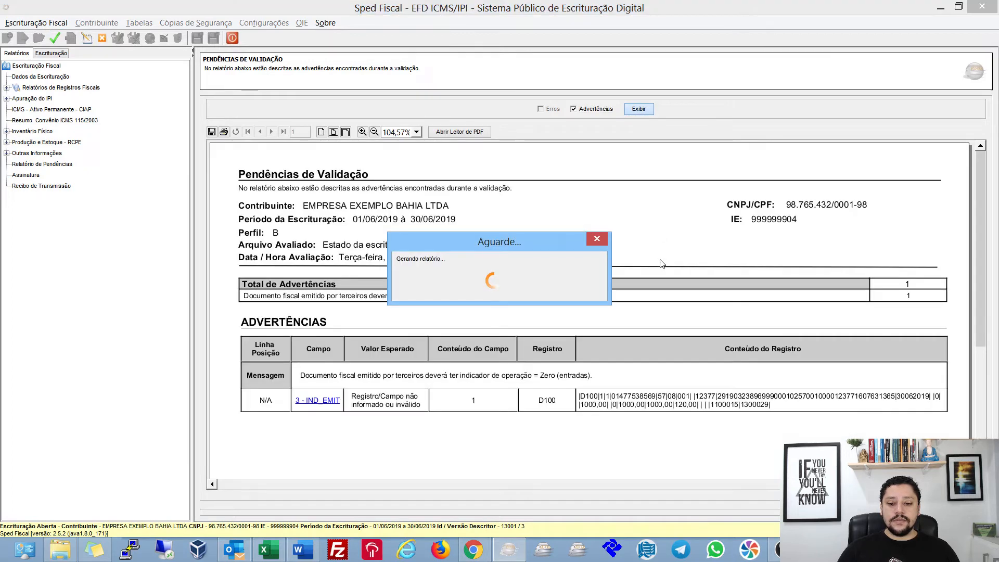
Switch to the MindMeister map in Chrome and read the IND_EMIT note on conhecimentos de transporte avulsos
key(alt+Tab)
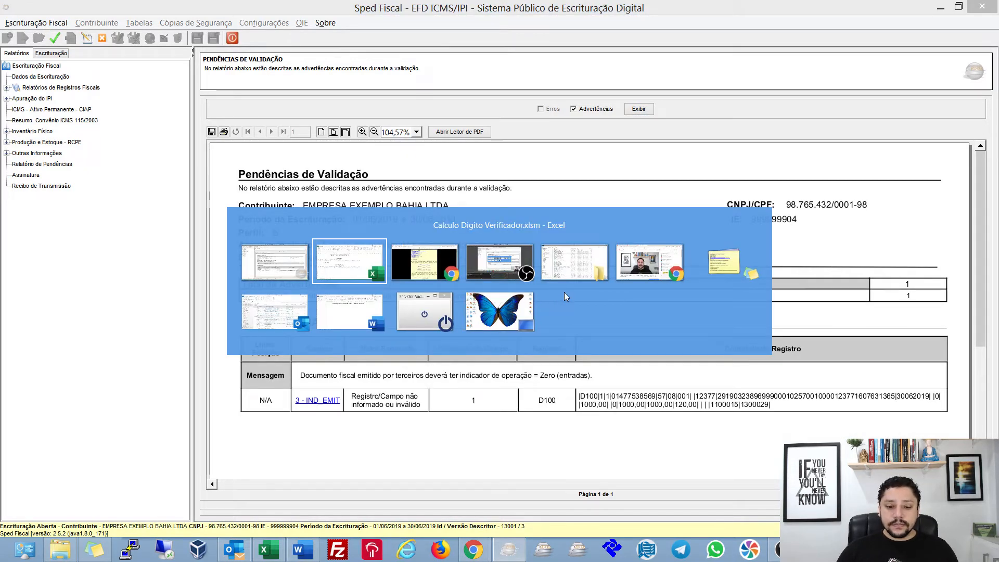
key(alt+Tab)
click(90, 7)
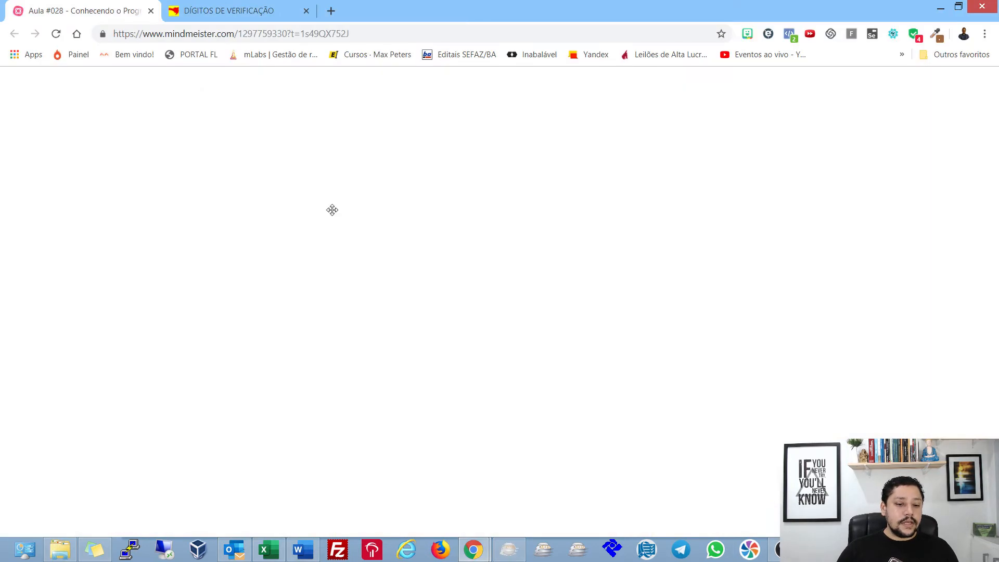
drag(486, 313, 699, 383)
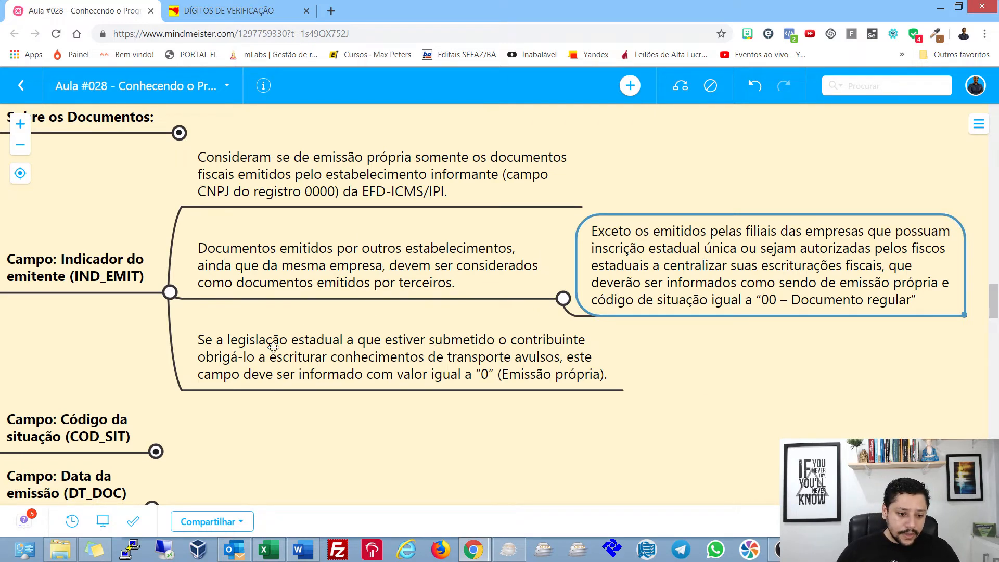
click(460, 366)
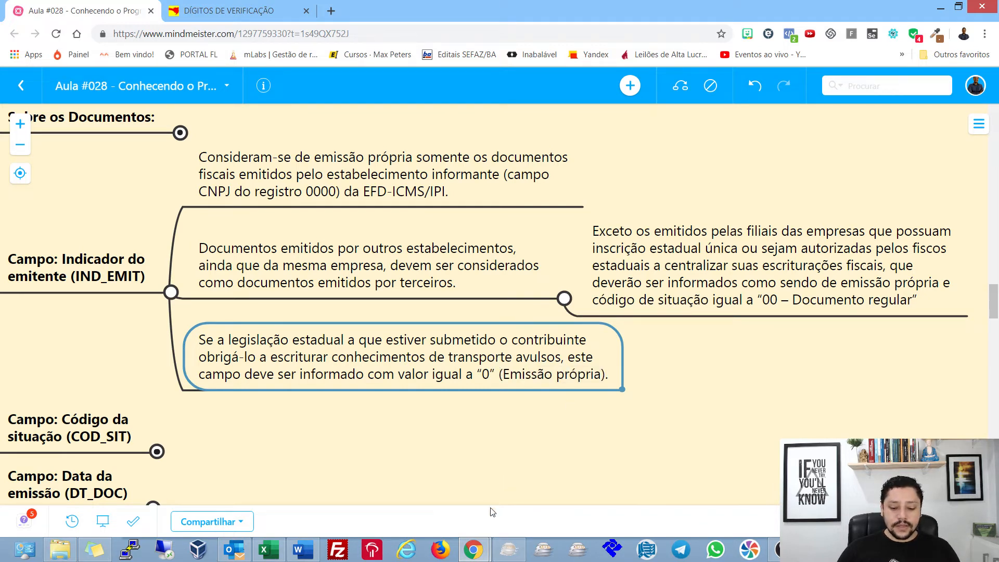
Return to Sped Fiscal, follow the IND_EMIT warning to the CT-e record, and close the record after viewing it
click(513, 552)
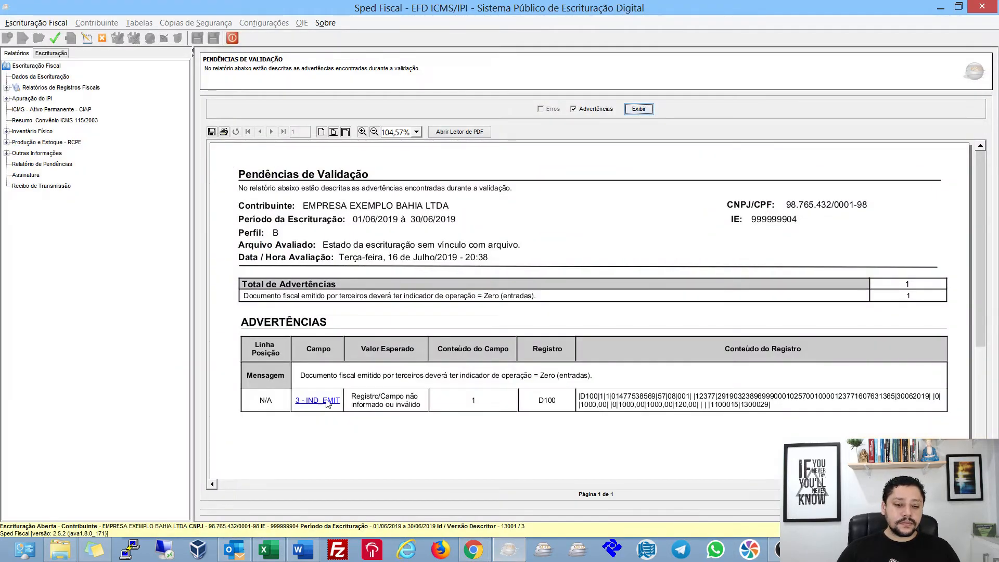
click(327, 403)
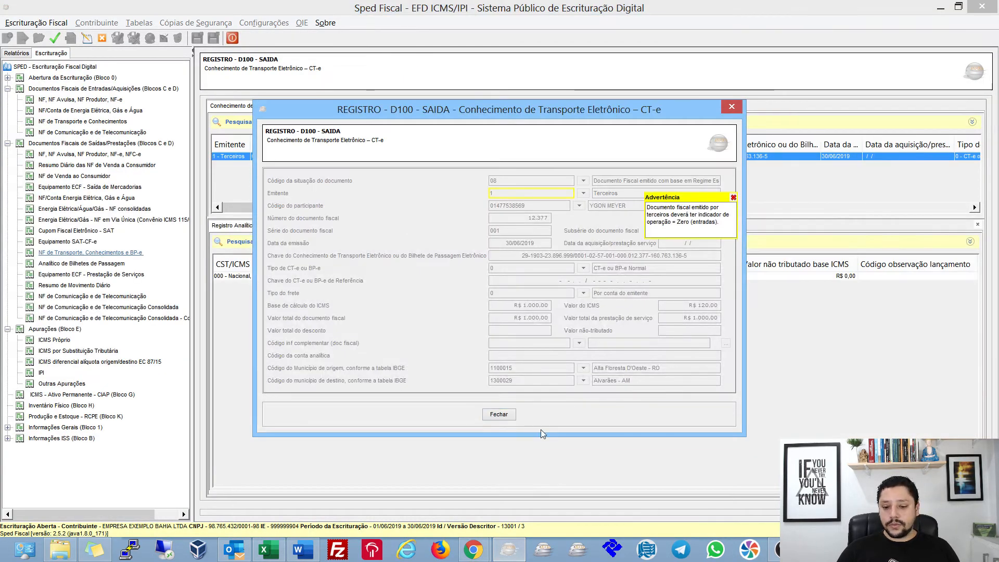
click(498, 414)
Reopen the bookkeeping for editing and set the Emitente of the outgoing CT-e record to 0 - Emissão própria
click(87, 40)
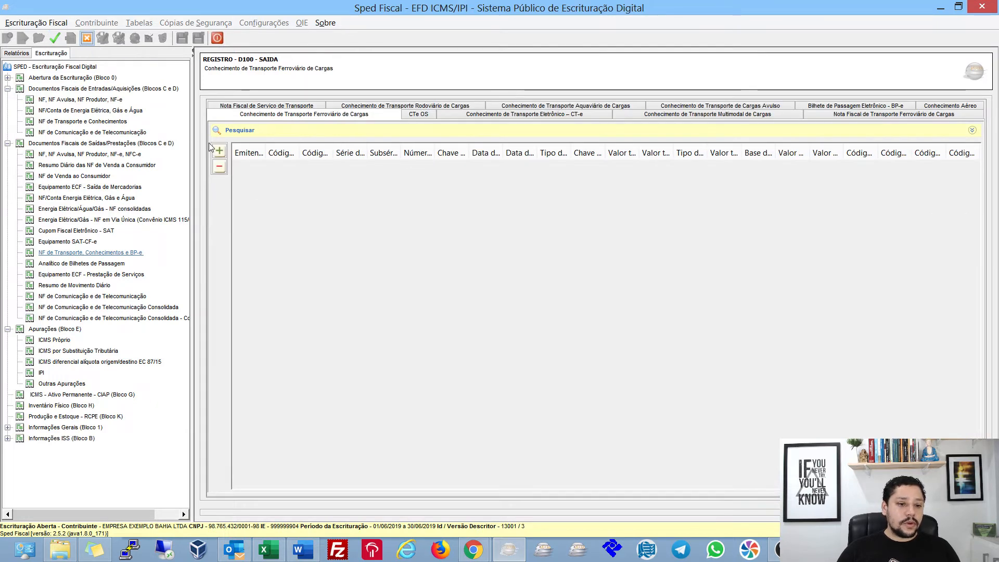
click(422, 114)
click(478, 114)
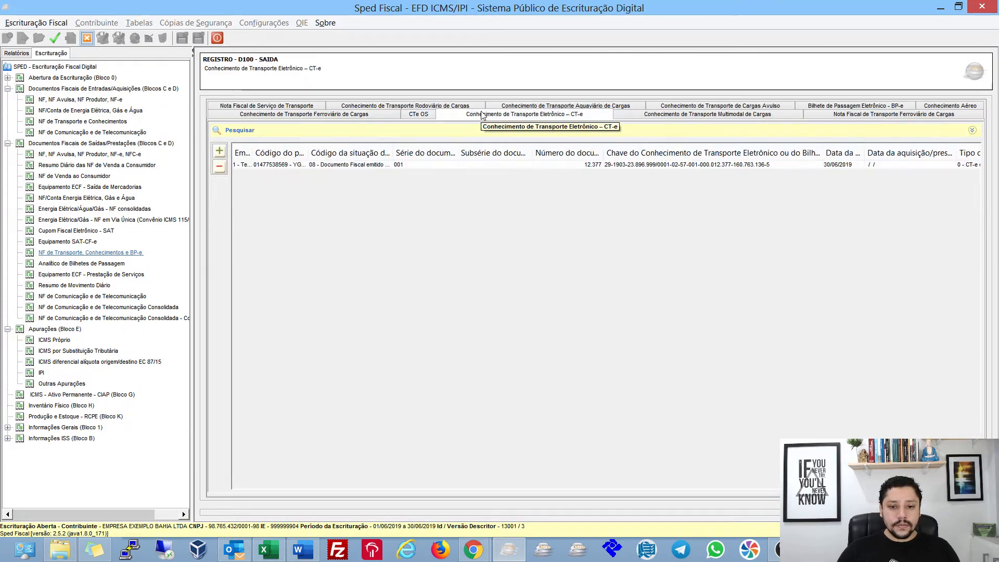
double_click(332, 166)
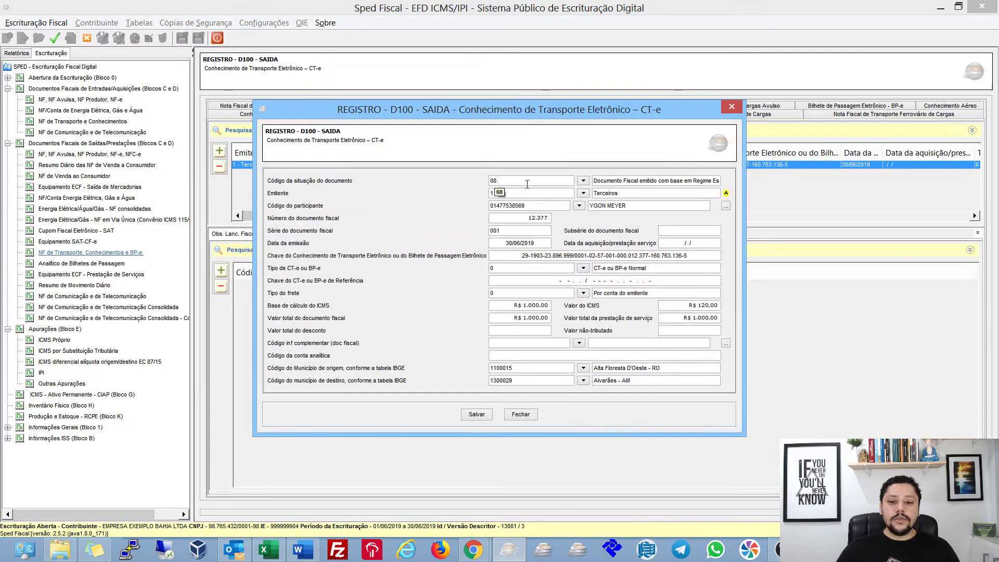
click(583, 194)
click(663, 235)
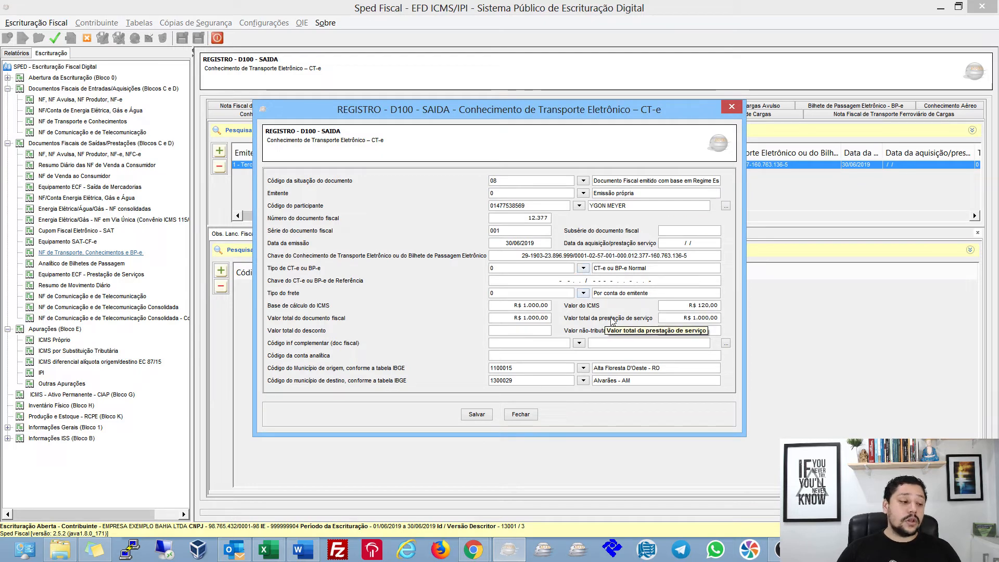
Examine the issuer's CNPJ in the CT-e access key against the mind map's IND_EMIT note on avulso transport documents
drag(521, 255, 564, 259)
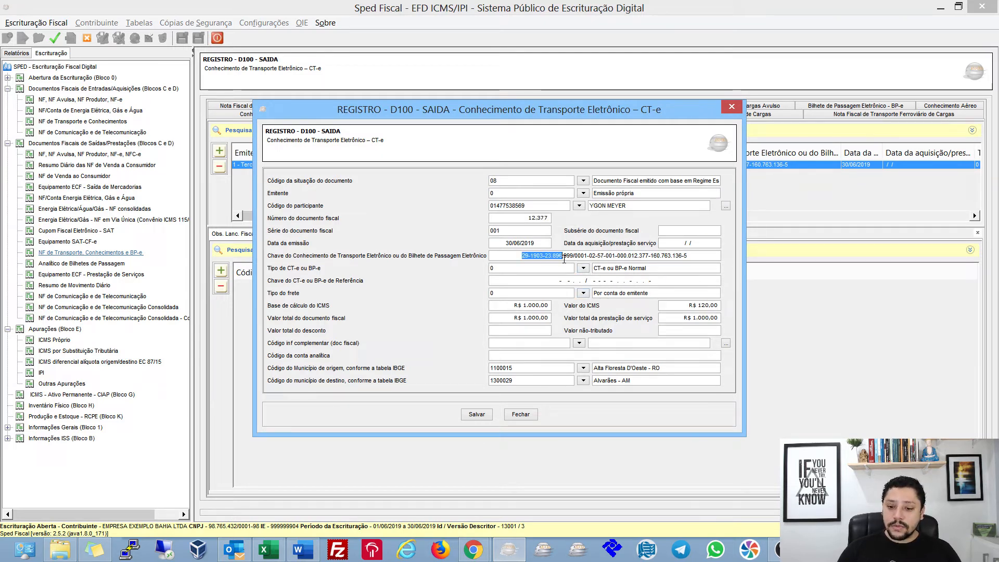
click(567, 258)
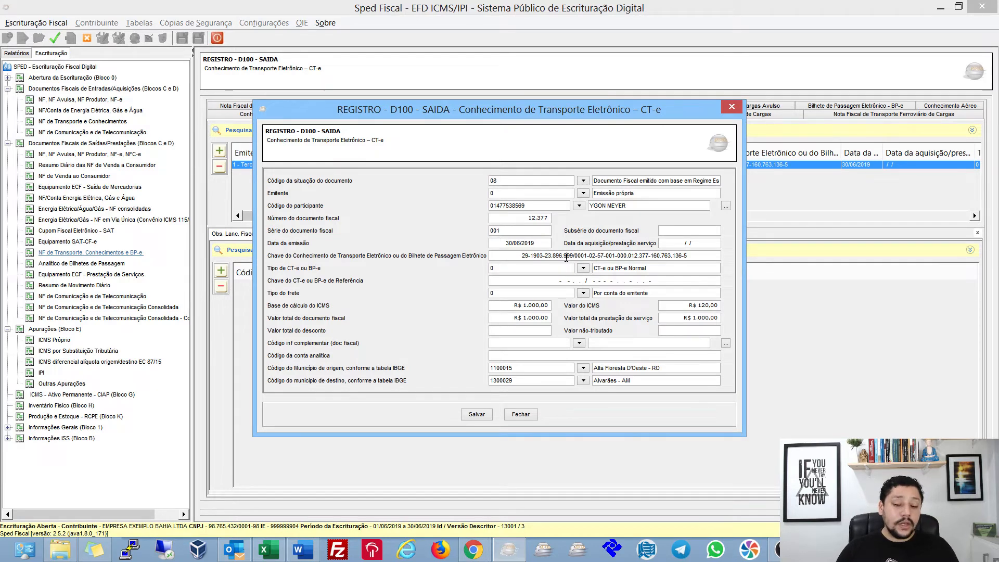
key(alt+Tab)
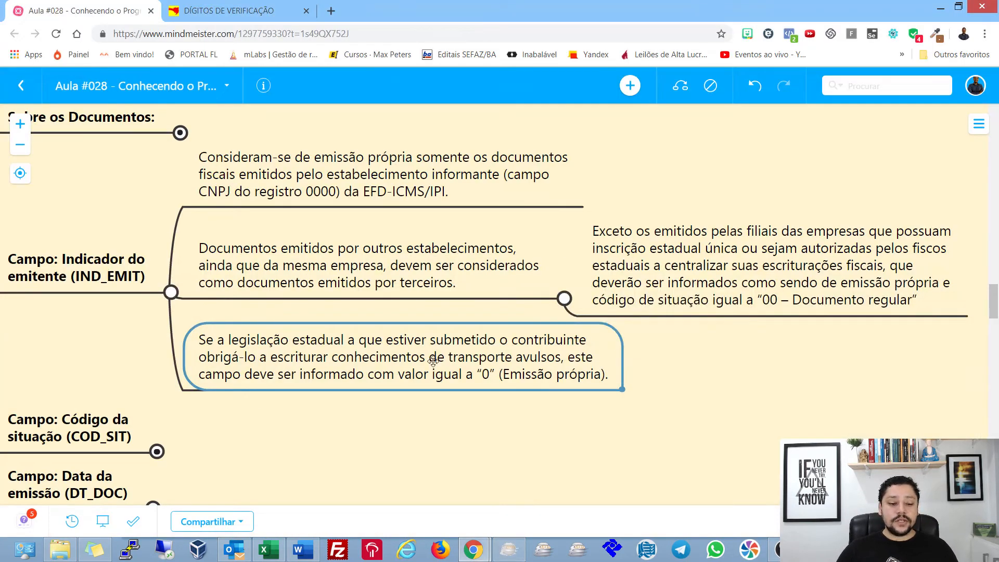
scroll(432, 360, down, 3)
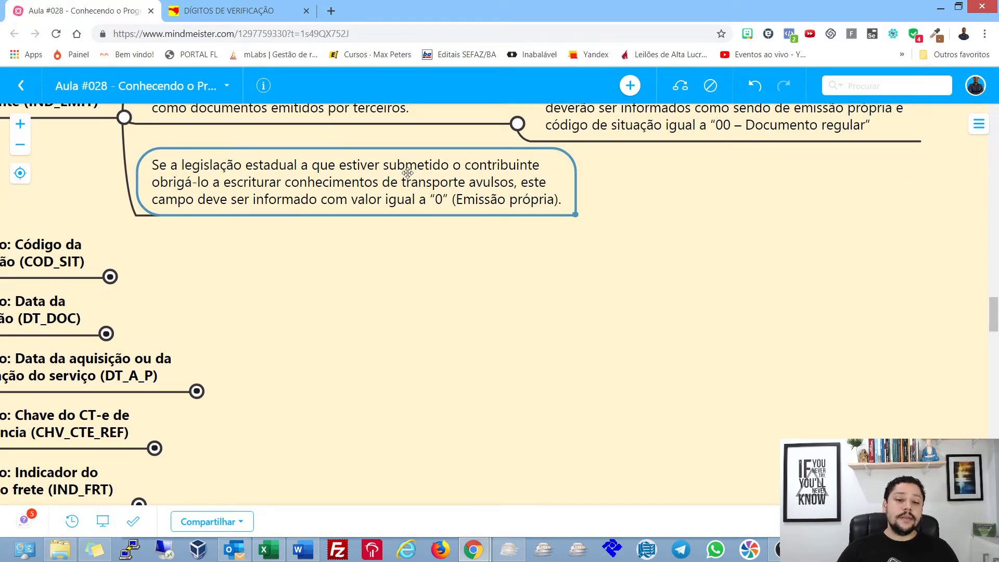
key(alt+Tab)
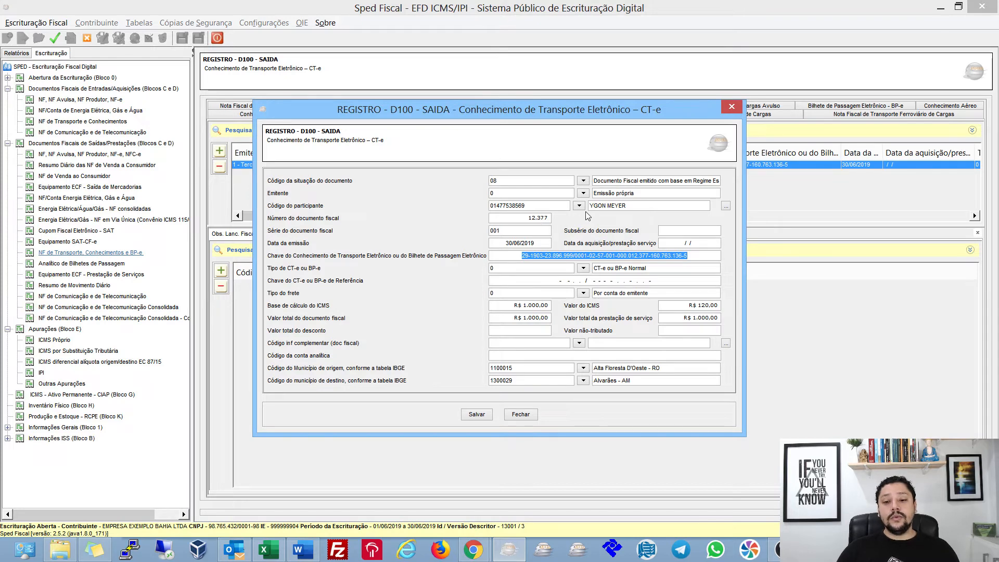
Switch to the mind map and collapse the branch exception under the IND_EMIT note on documents issued by other establishments
key(alt+Tab)
drag(367, 242, 567, 396)
drag(272, 175, 356, 228)
drag(932, 303, 830, 295)
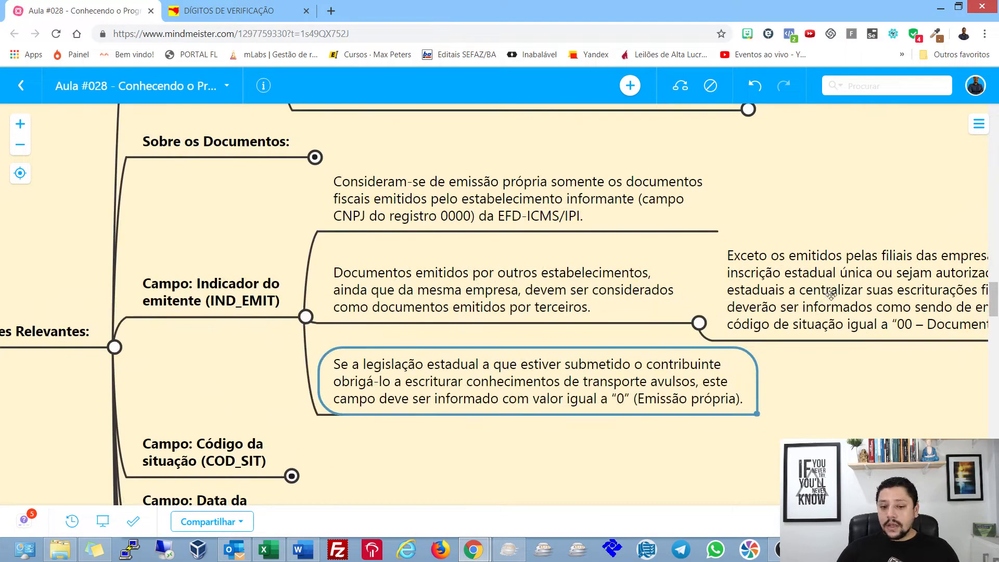
drag(706, 318, 691, 327)
click(686, 332)
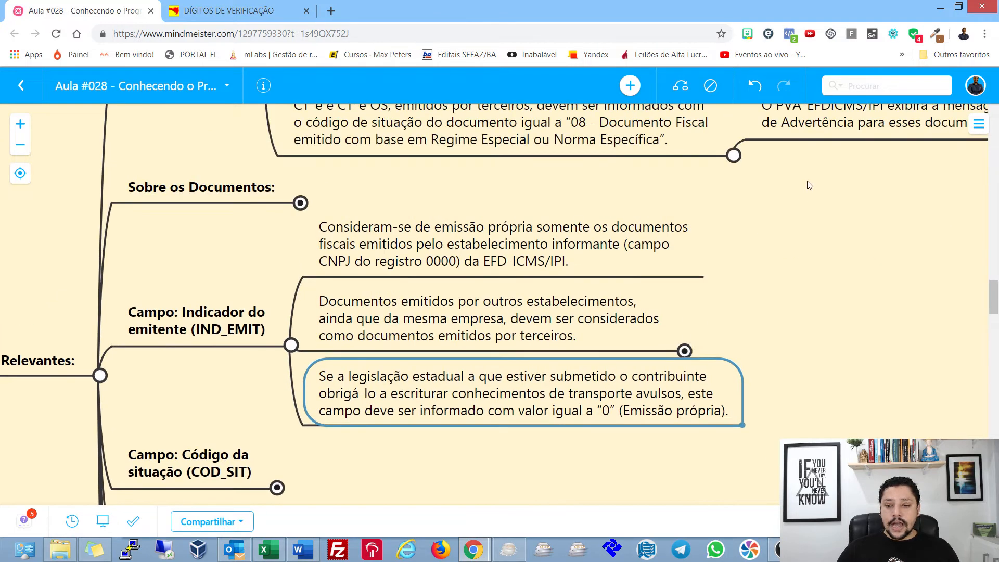
Review the Sobre o Registro note on third-party outgoing documents with situation code 08 and its Advertência sub-note
drag(789, 202, 747, 349)
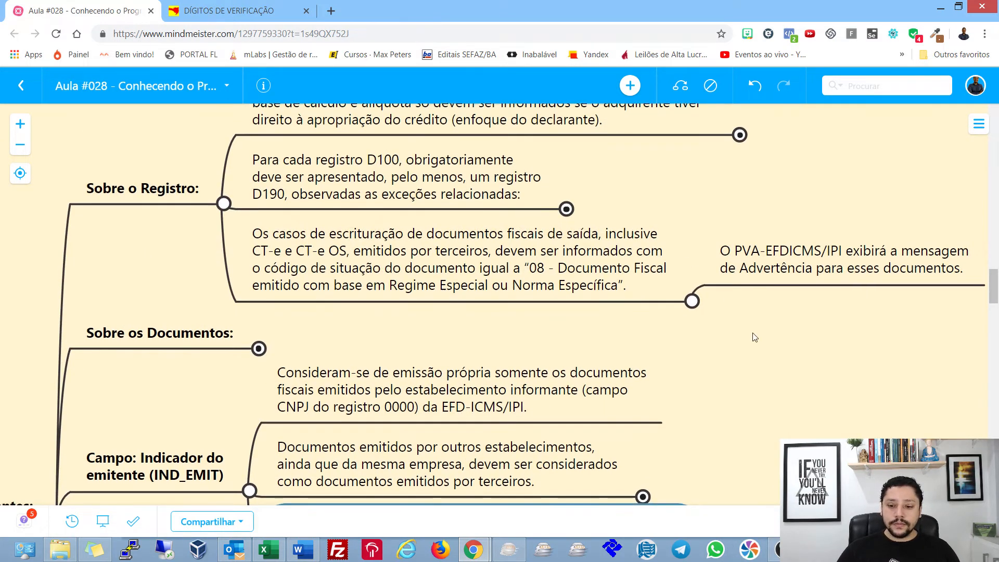
drag(751, 334, 691, 305)
click(763, 241)
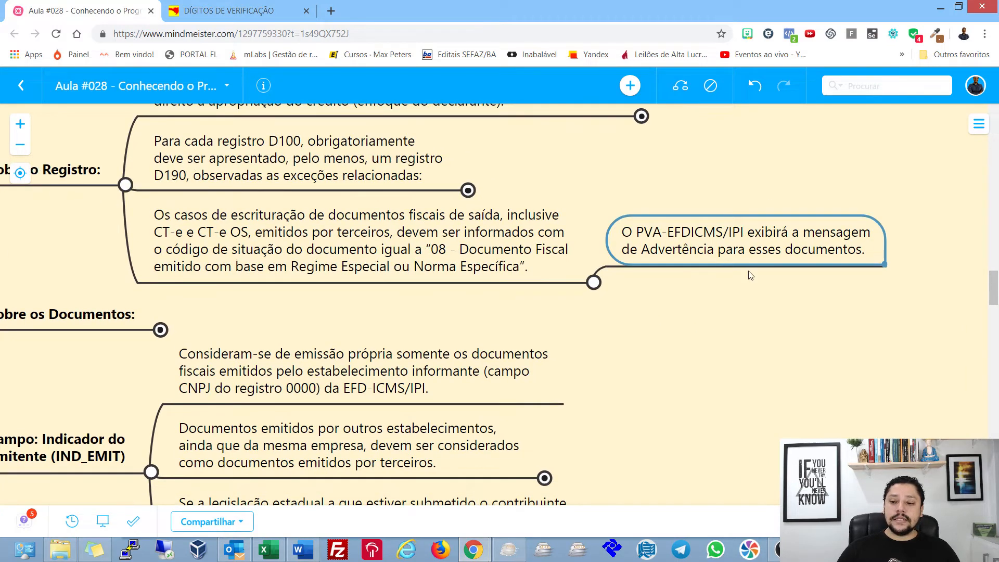
drag(646, 324, 780, 328)
drag(251, 229, 256, 254)
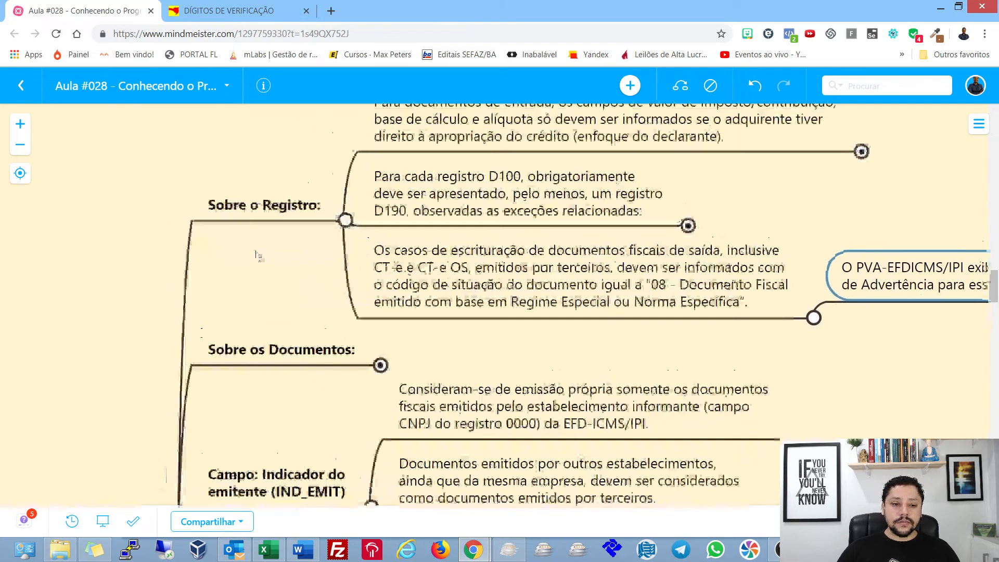
click(674, 293)
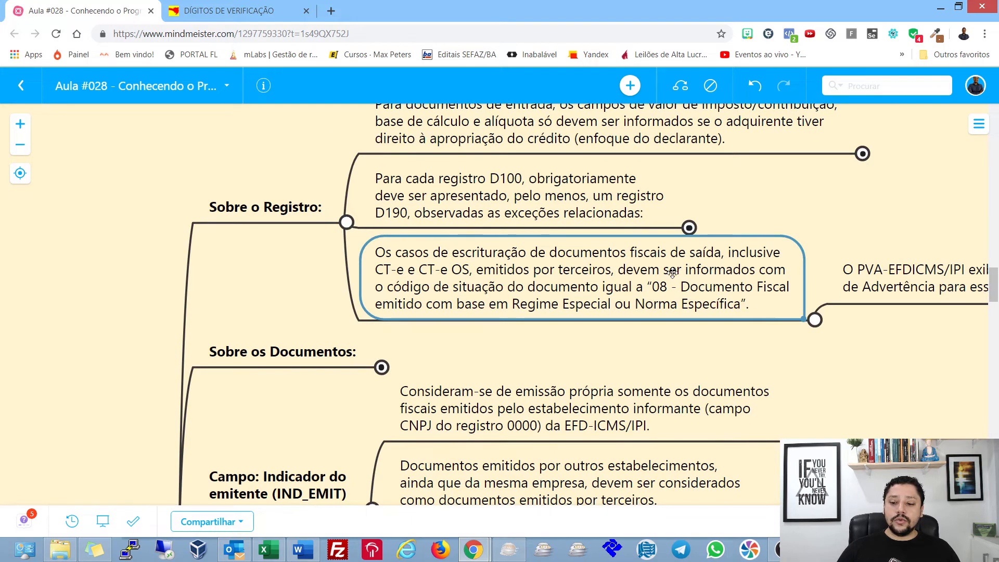
drag(867, 396, 765, 306)
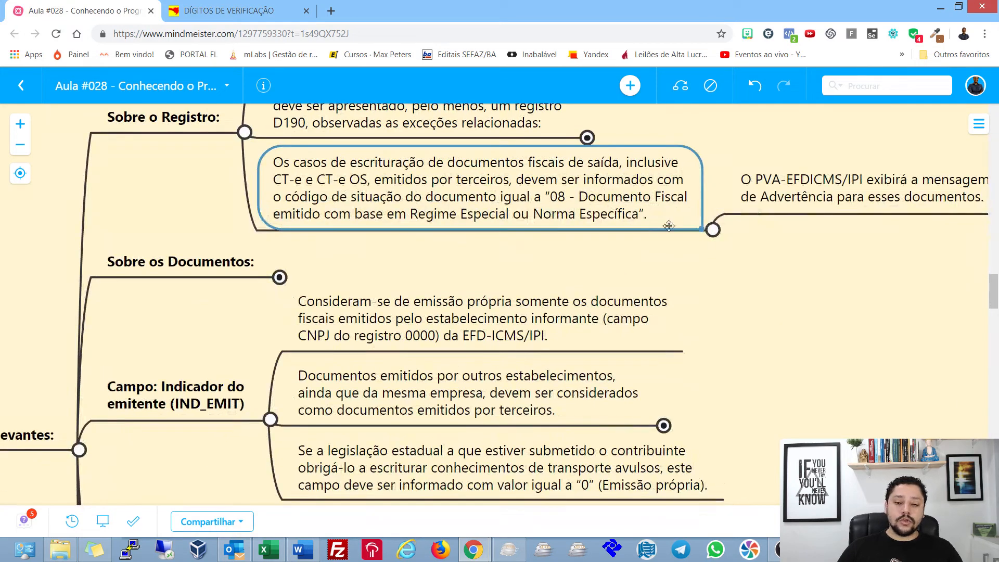
scroll(761, 289, down, 3)
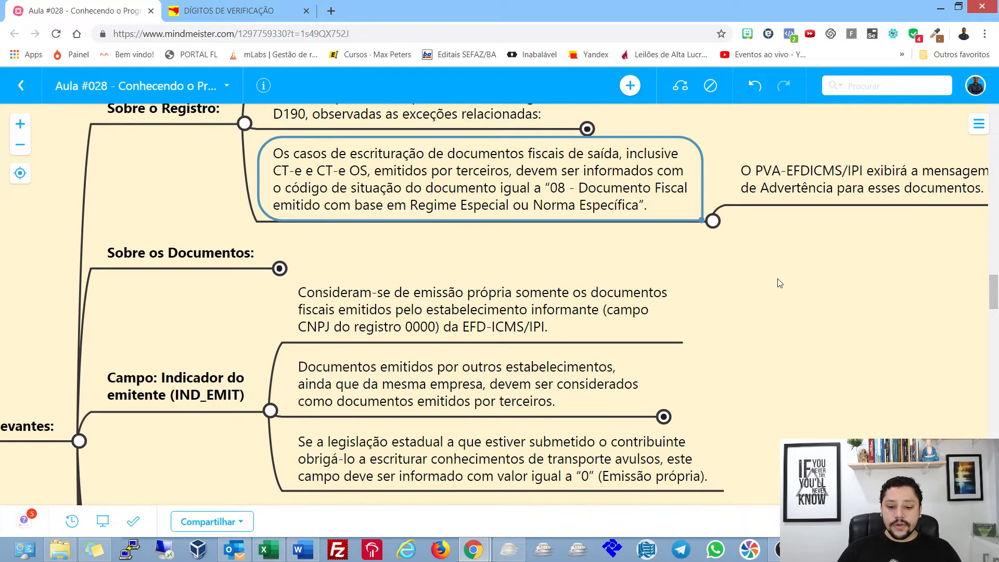
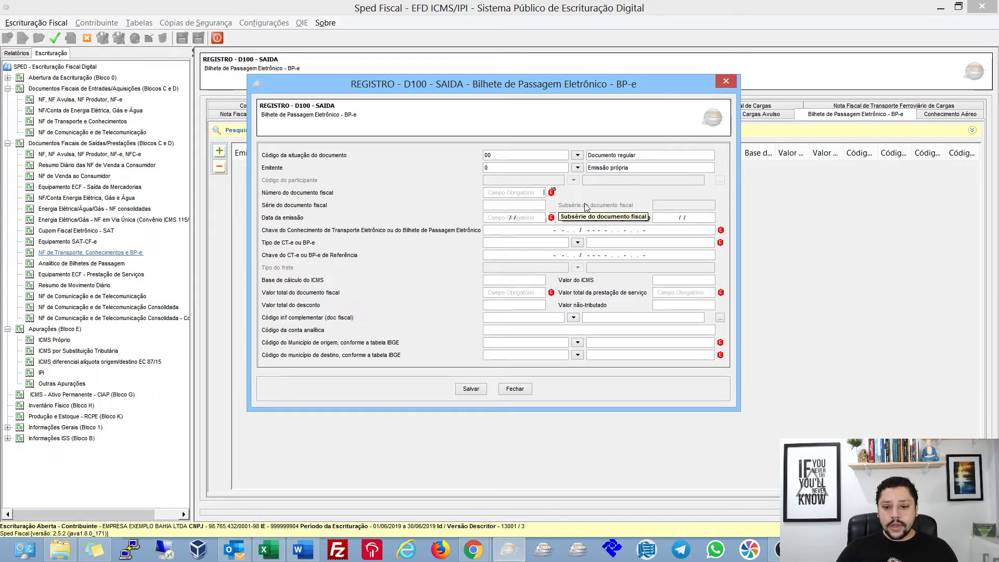
Fill in the electronic ticket with document number 12.235, series 001 and issue date 30/06/2019, leaving the service date empty
text(122)
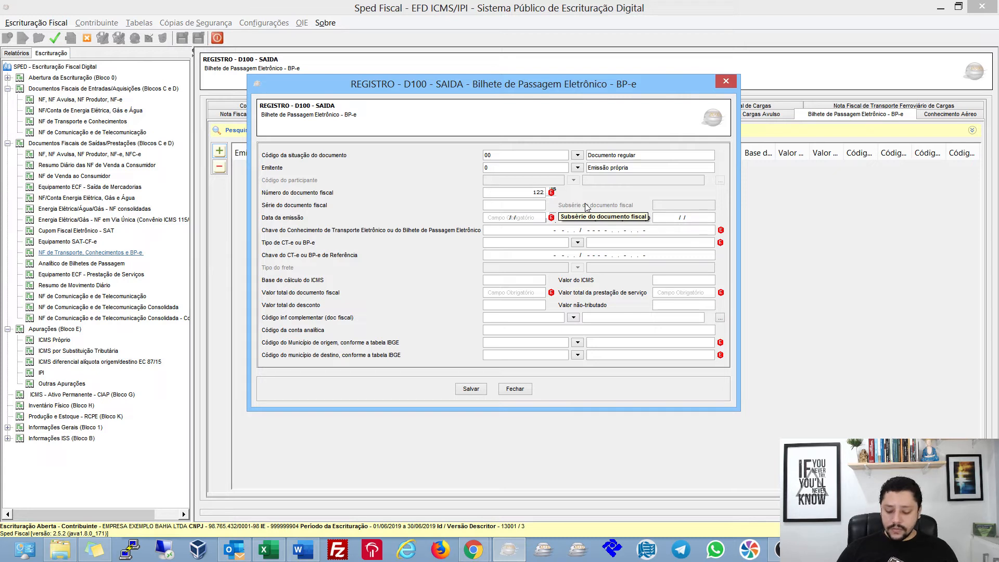
text(.235)
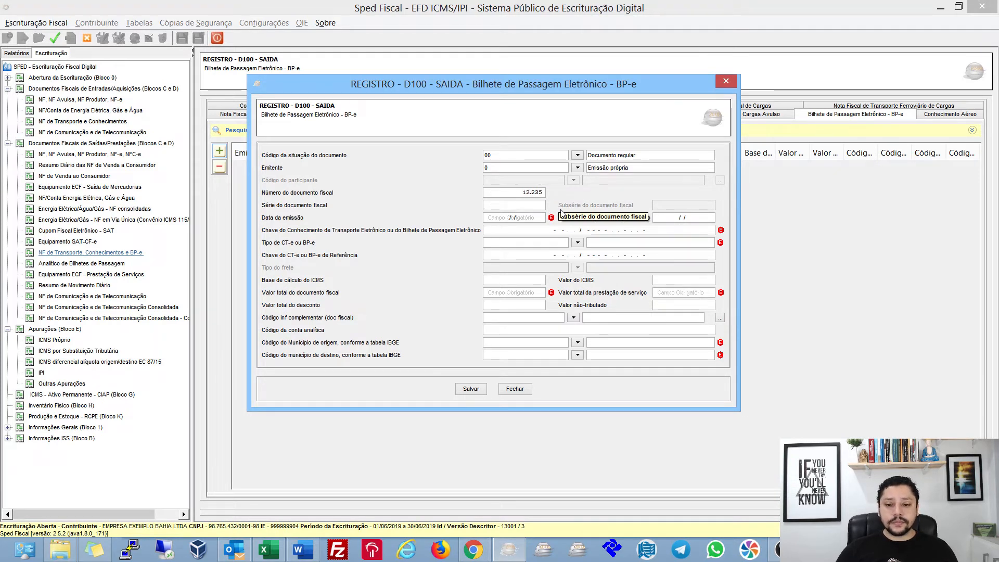
key(Tab)
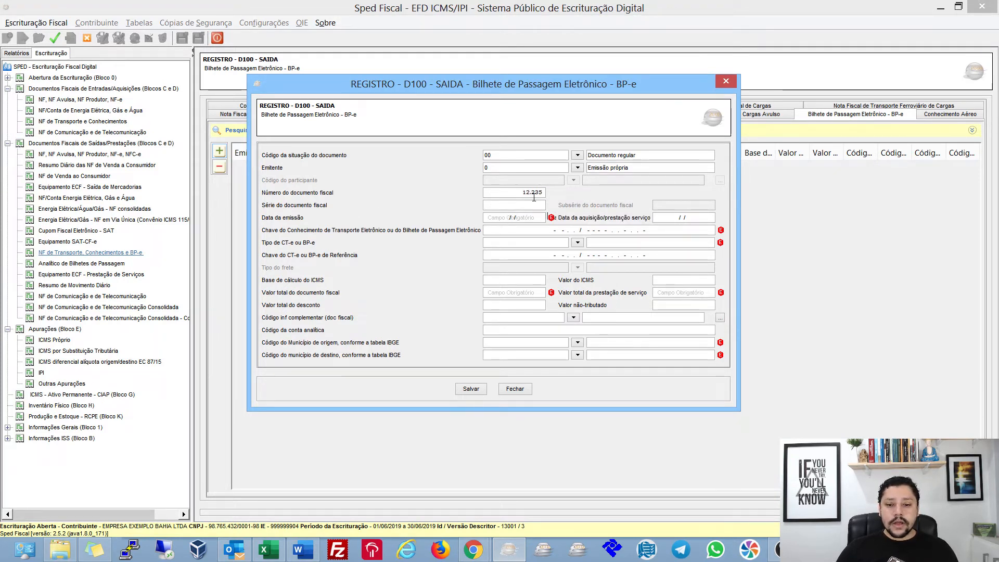
click(529, 220)
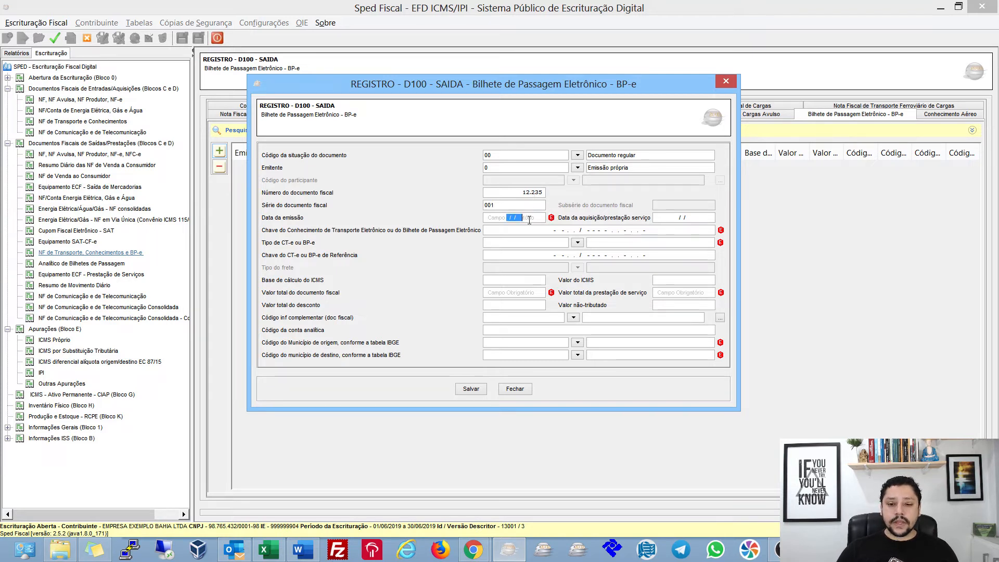
text(30/06/)
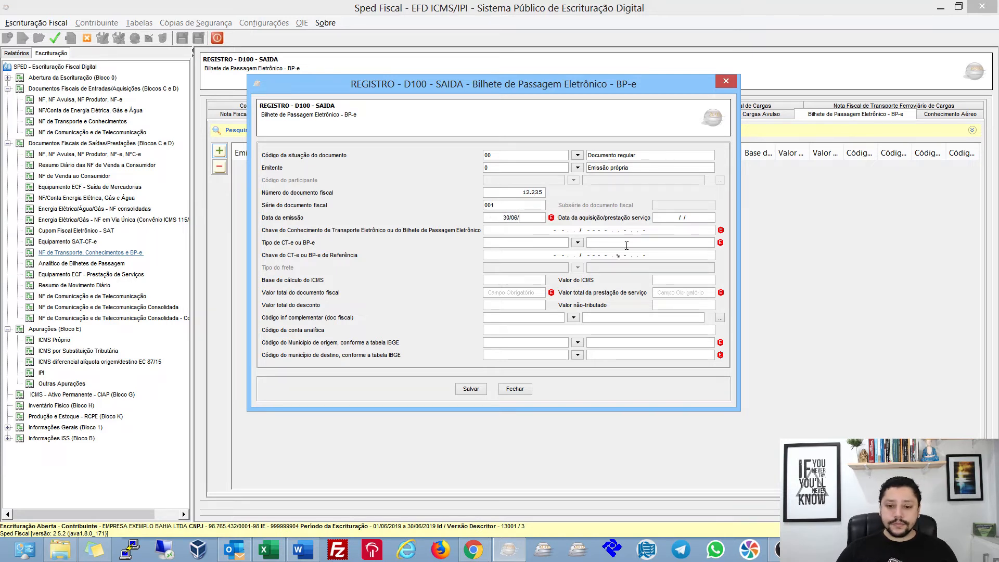
text(2019)
key(Tab)
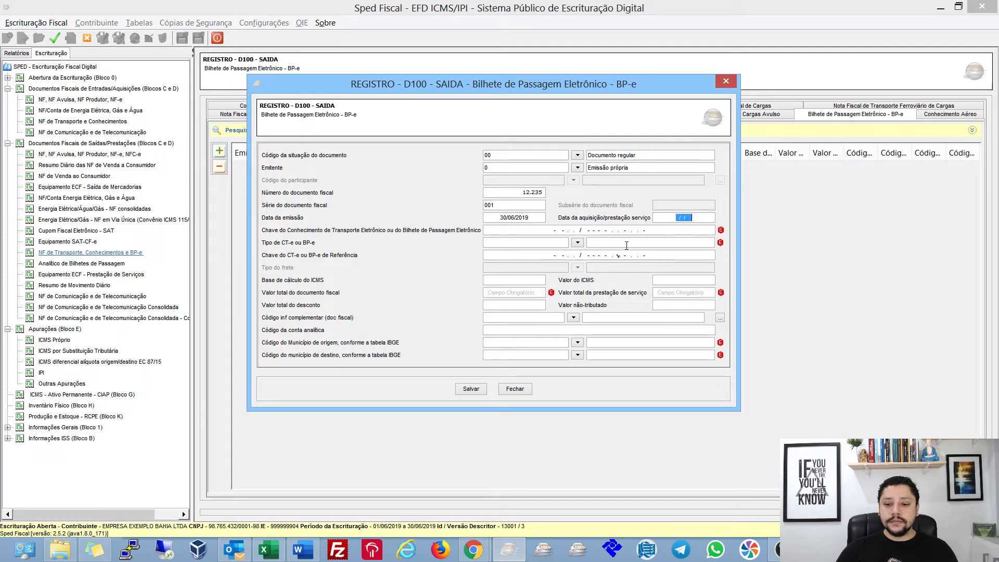
key(Tab)
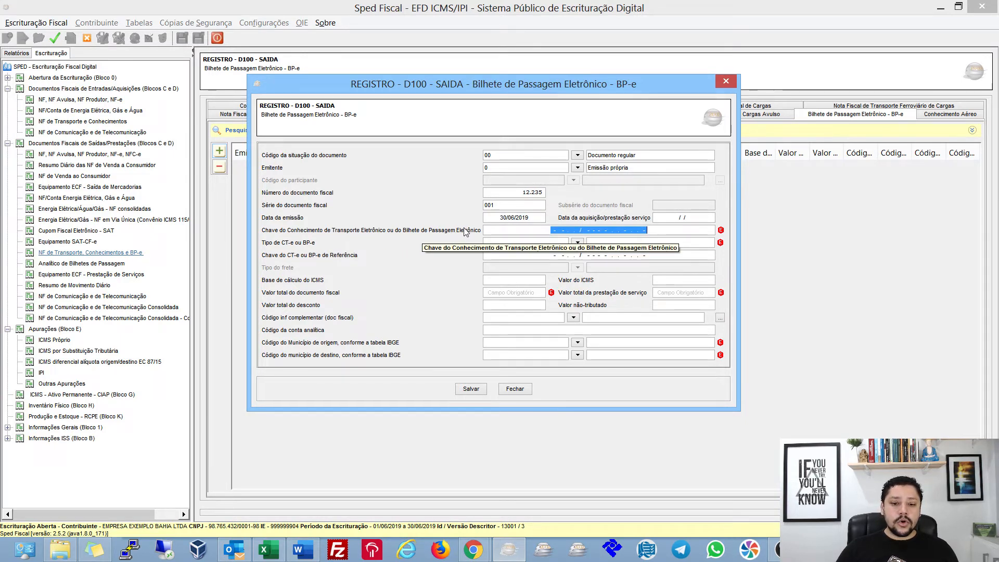
In the Excel workbook Calculo Digito Verificador.xlsm, copy the CNPJ from D5 into the issuer's CNPJ cell and set the issuer's MOD to 63
key(alt+Tab)
key(alt+Tab)
key(alt+Tab)
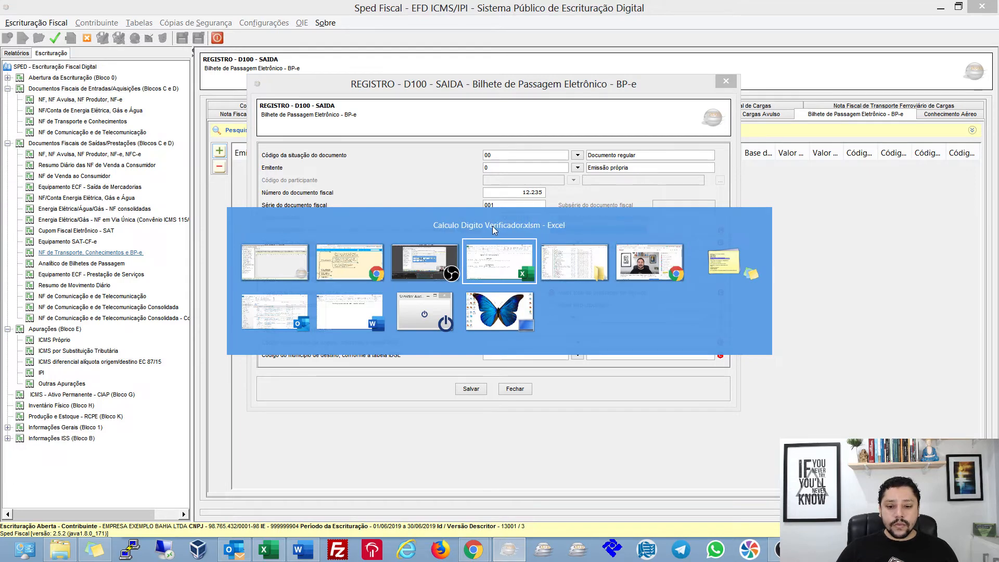
click(183, 270)
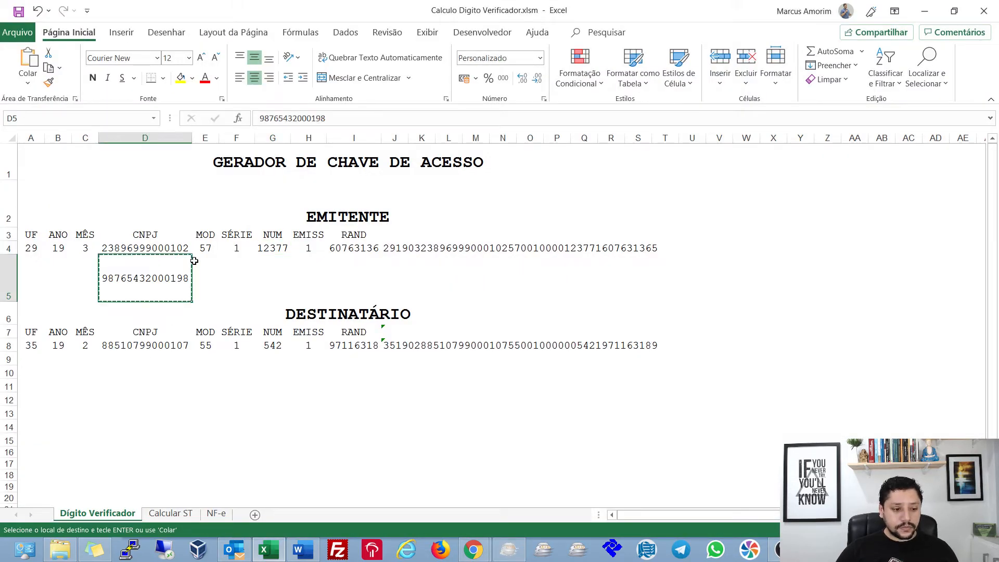
key(Up)
key(ctrl+v)
key(Escape)
key(Right)
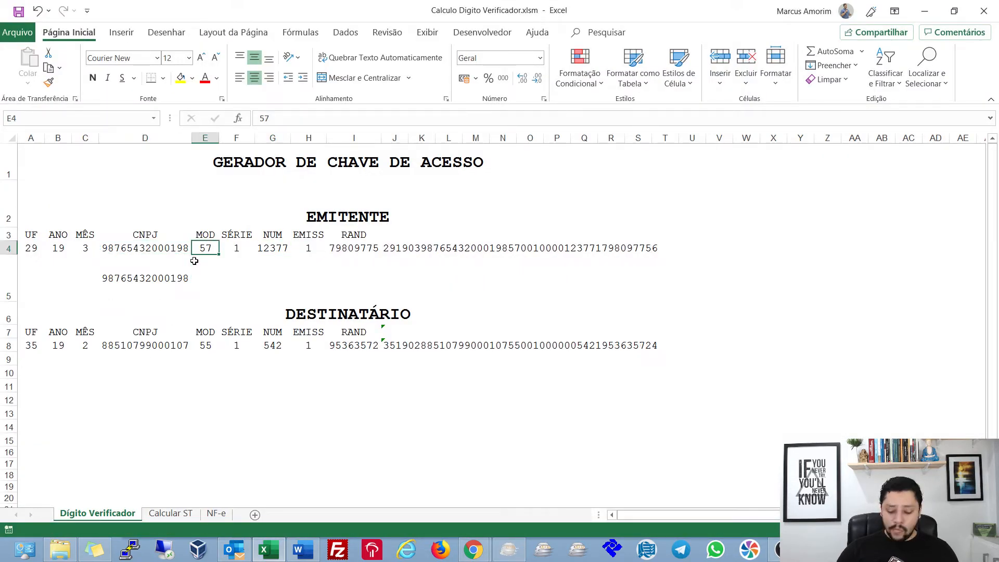
text(63)
key(Return)
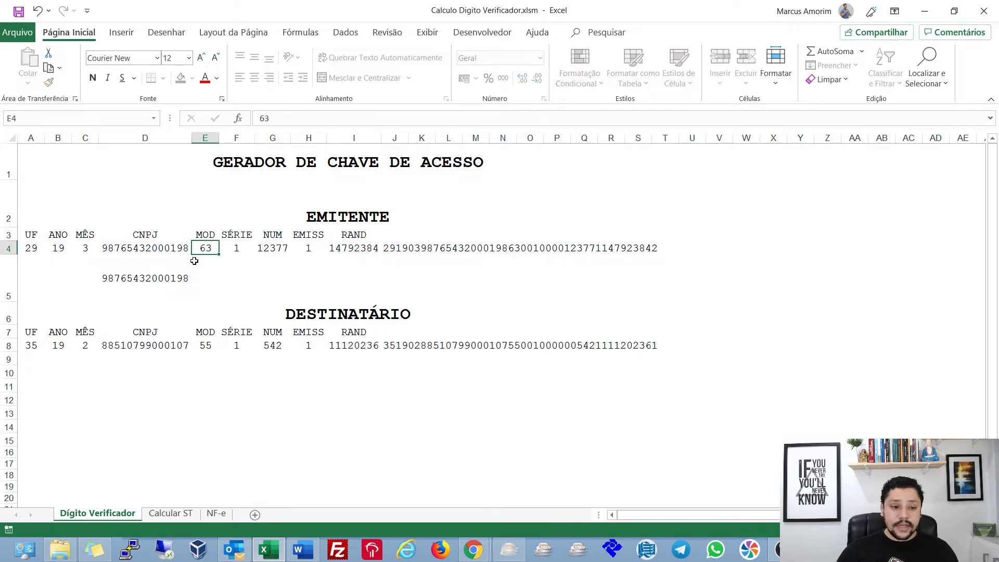
Check the document number in the Sped Fiscal form and set the issuer's NUM in the Excel key generator to 12235
key(Up)
key(Right)
key(alt+Tab)
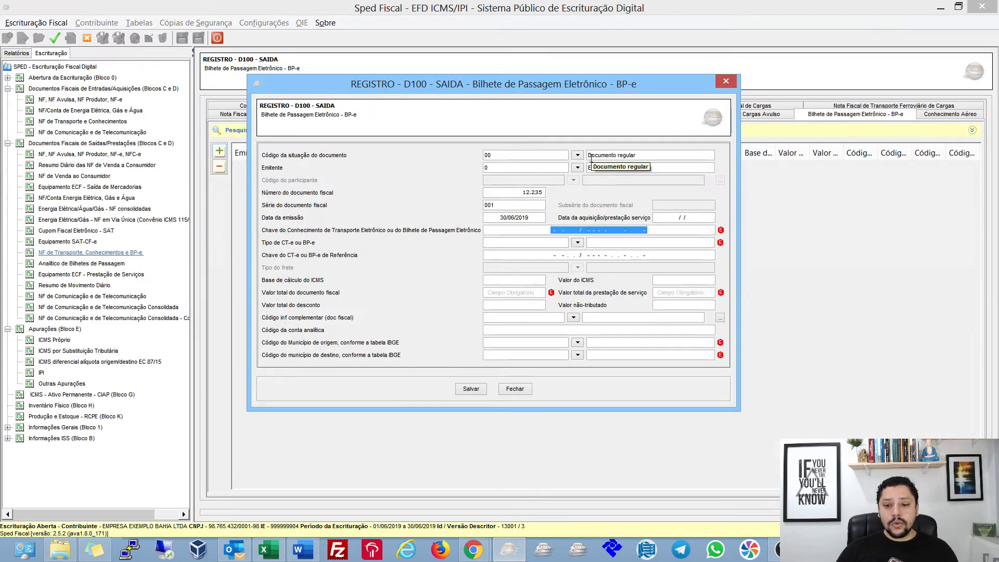
double_click(528, 193)
key(alt+Tab)
key(F2)
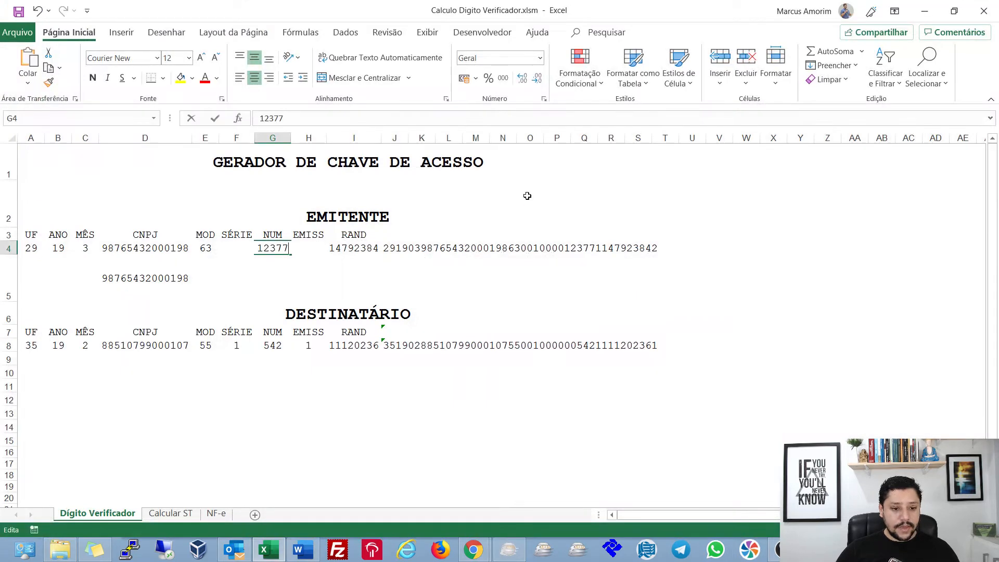
text(12235)
key(Return)
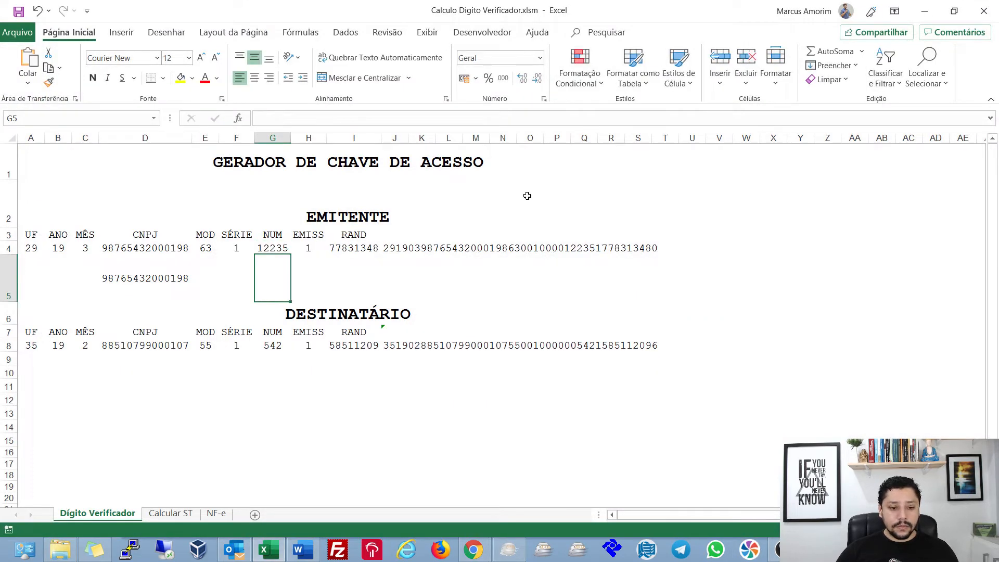
Copy the issuer's generated access key from J4 and paste it into the electronic ticket's key field in Sped Fiscal
key(Up)
key(Right)
key(Right)
key(Right)
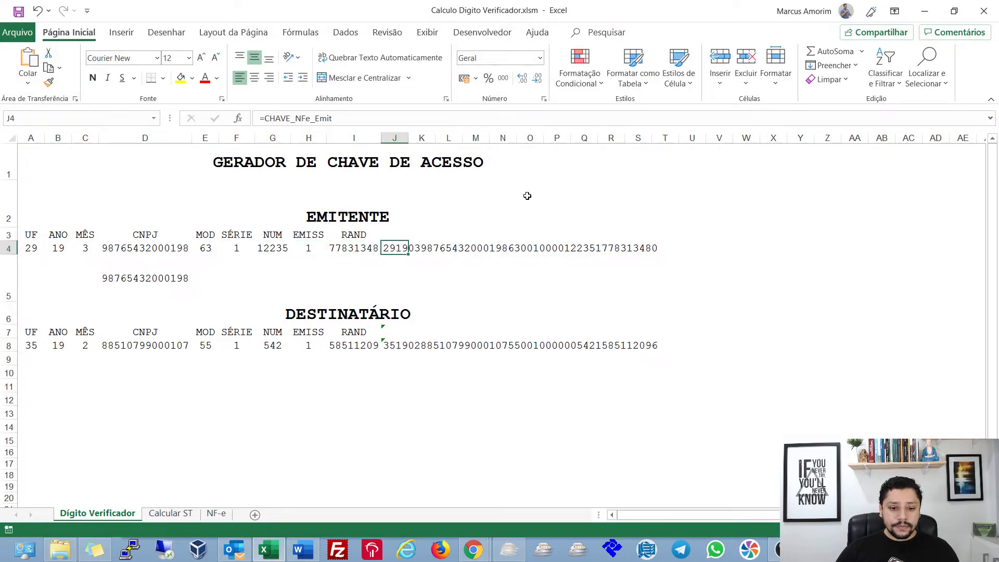
key(ctrl+c)
key(alt+Tab)
click(615, 230)
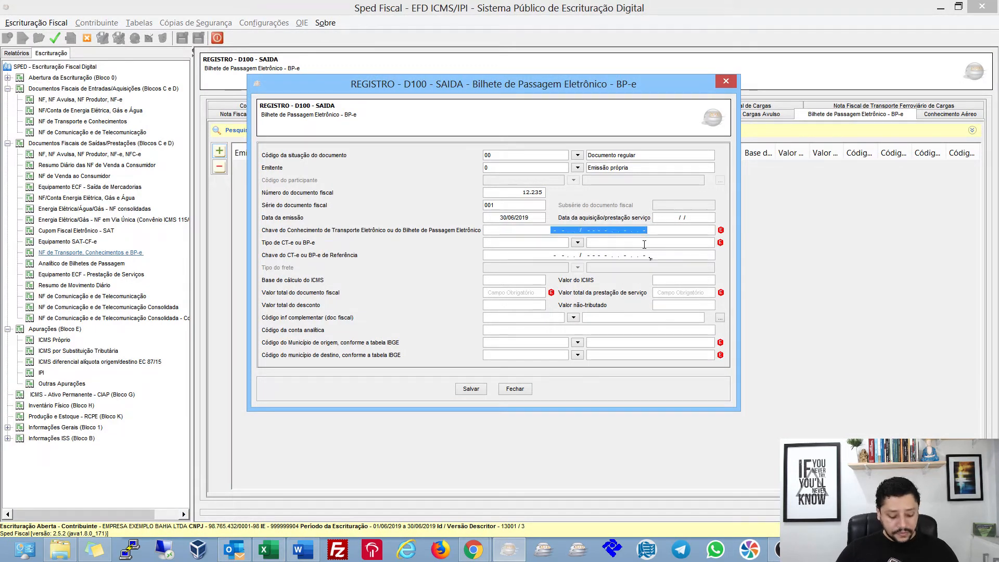
key(ctrl+v)
key(Tab)
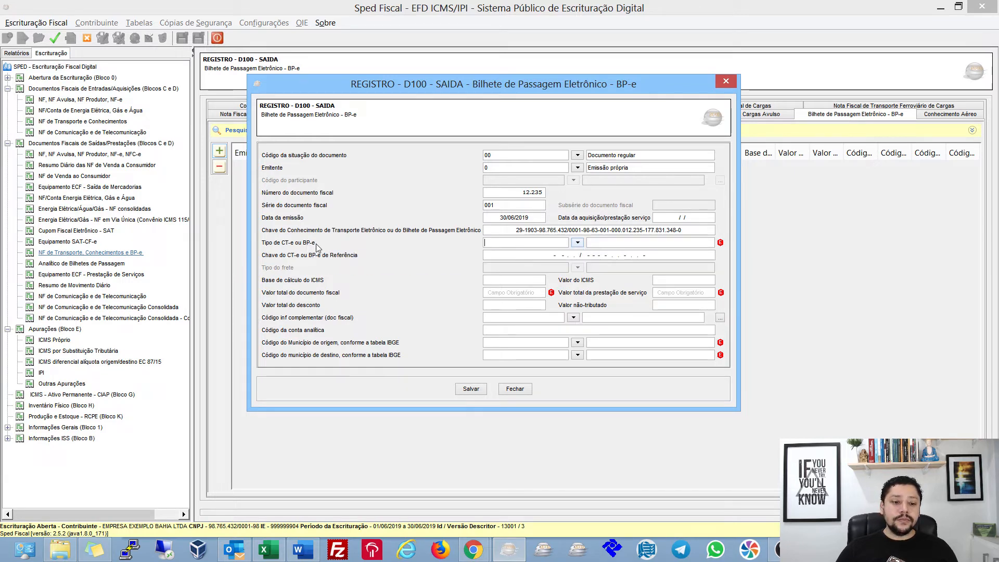
Set the CT-e or BP-e type to 0, CT-e ou BP-e Normal
click(577, 243)
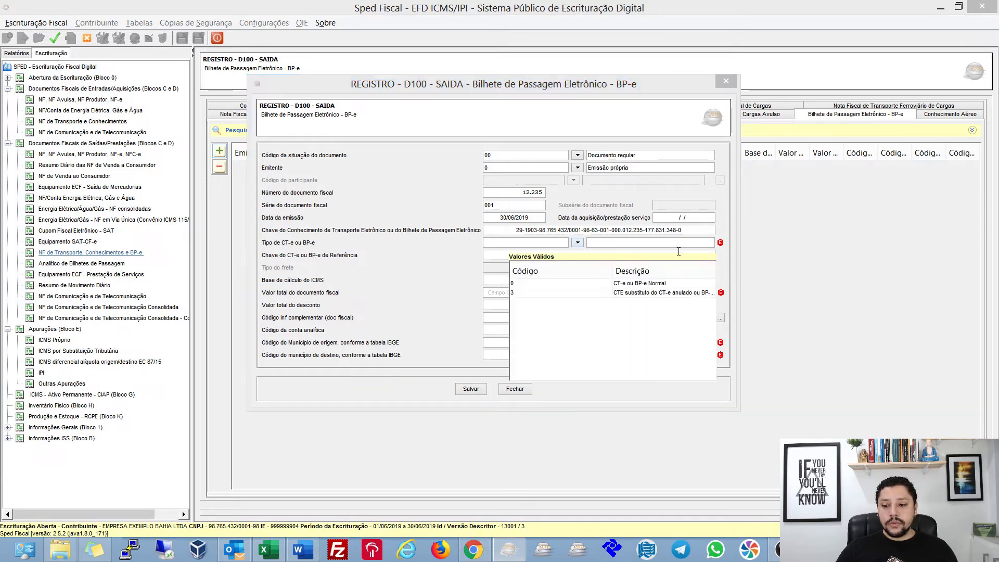
click(651, 284)
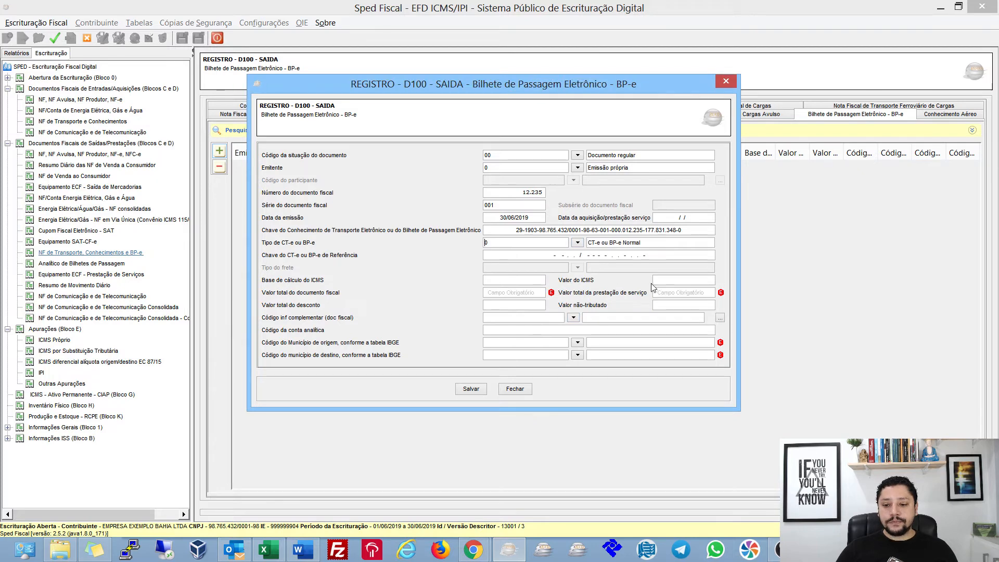
Try the substitute document type, code 3, to see its effect on the reference key field
click(588, 256)
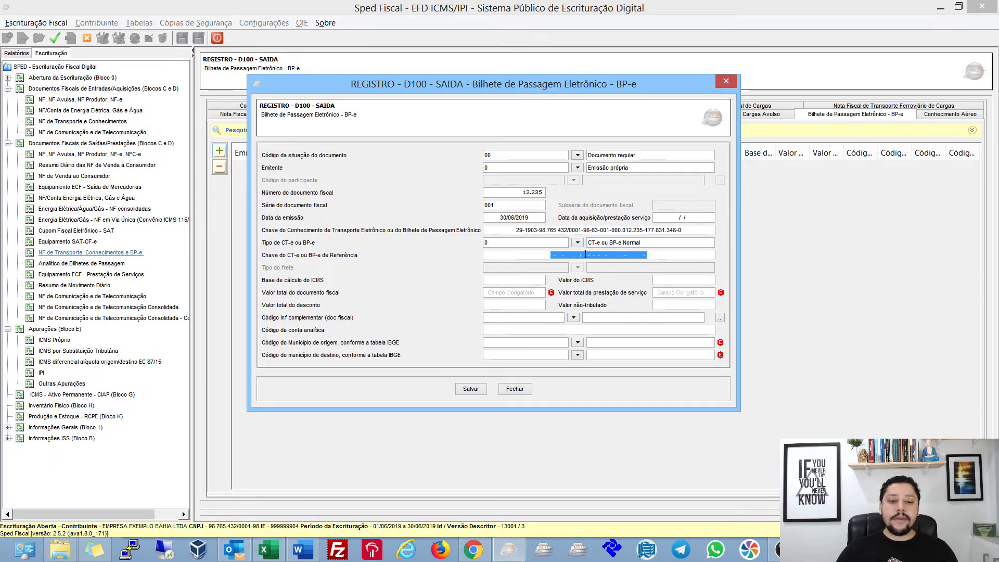
click(577, 243)
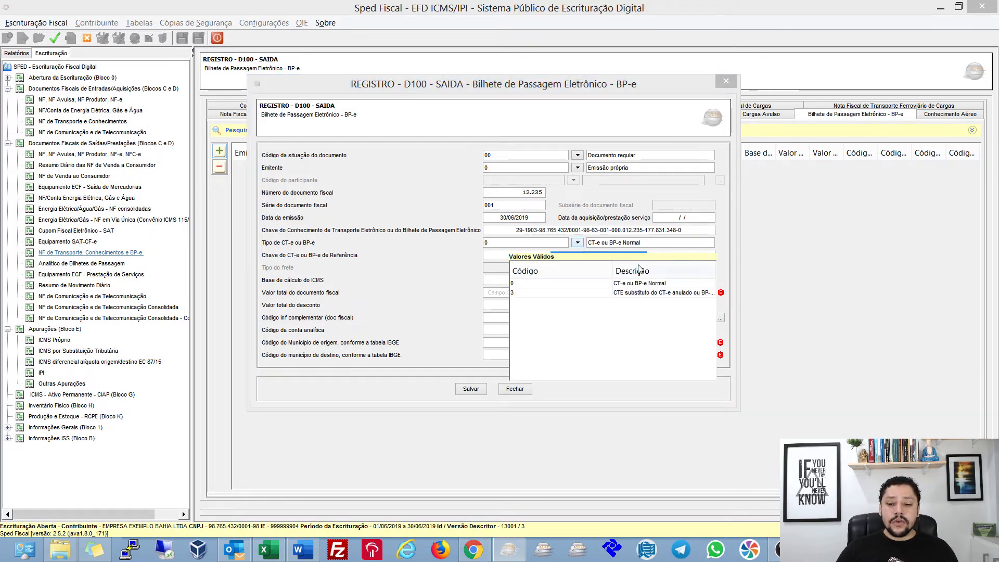
click(635, 293)
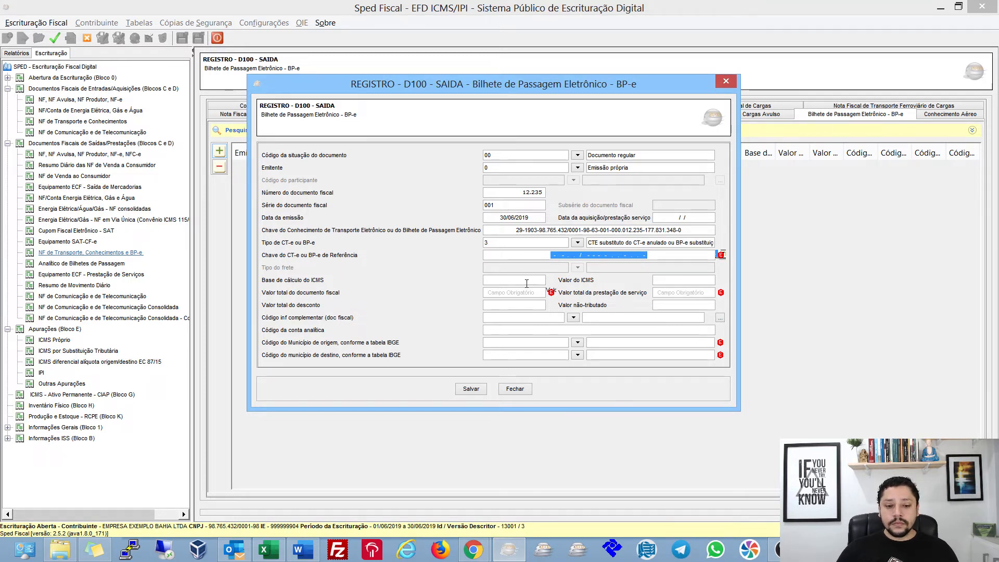
Enter R$ 1.000,00 as both the document's total value and the total value of the service, leaving the ICMS base empty
click(511, 281)
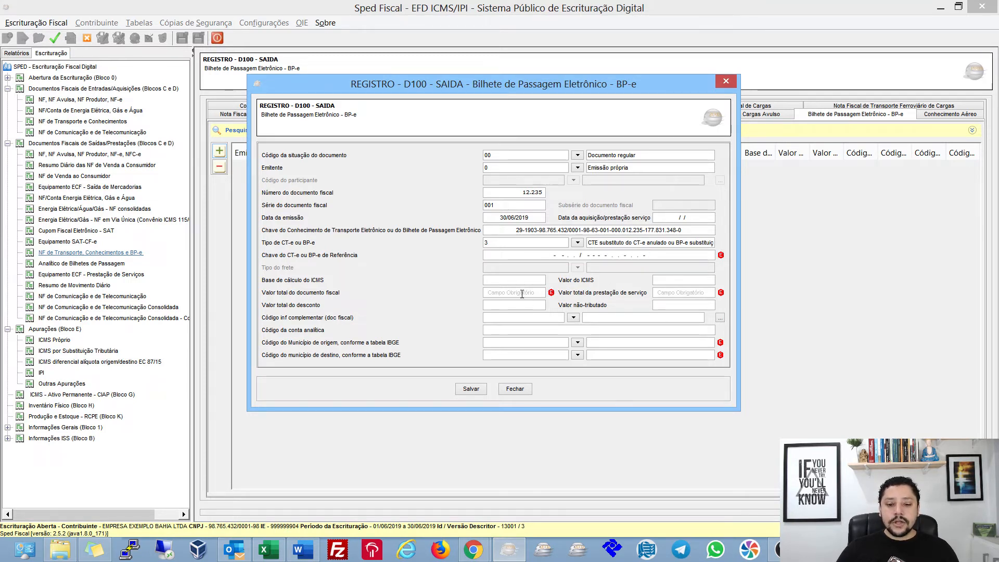
click(522, 294)
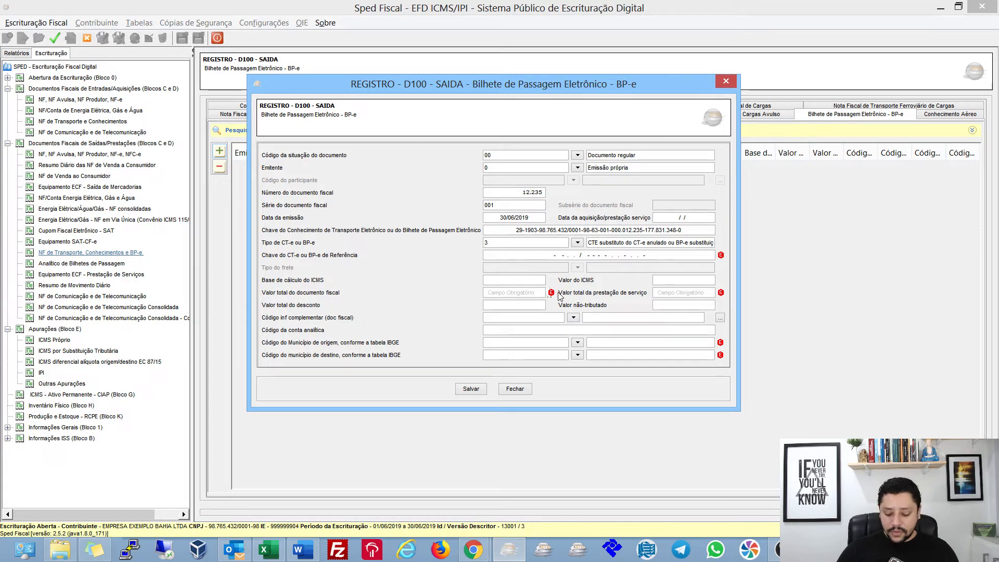
text(1000)
key(Tab)
text(1.00)
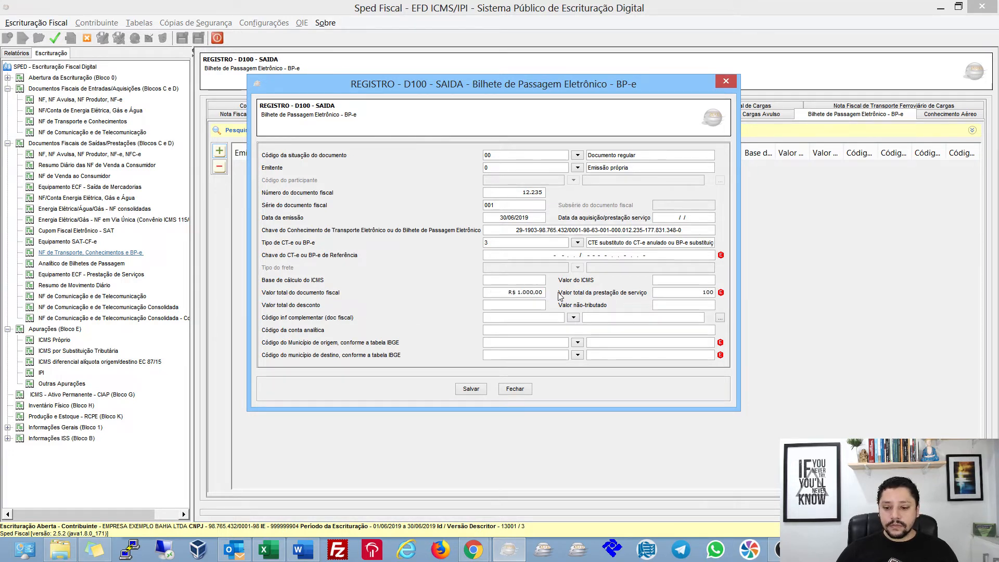
text(0)
key(Tab)
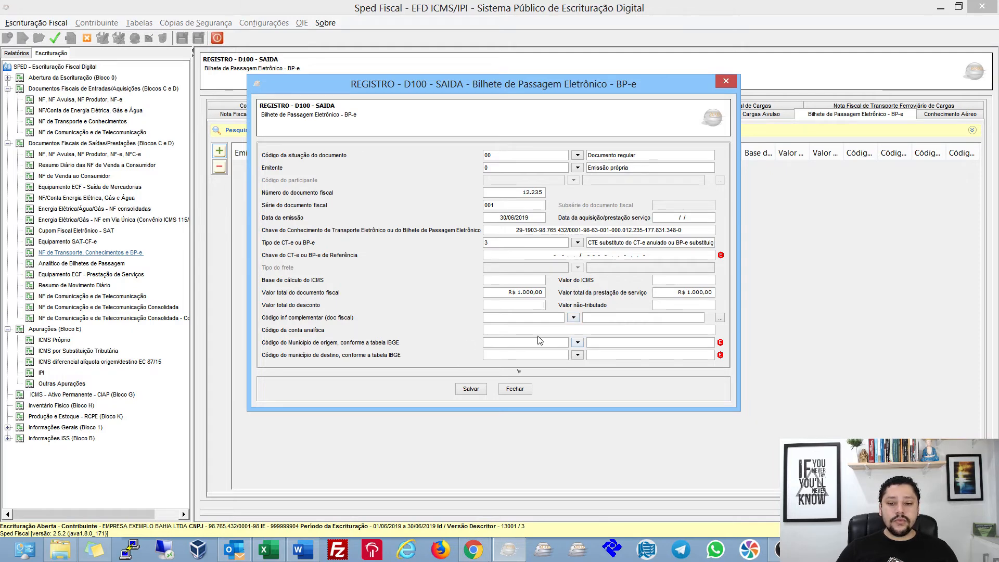
Return the ticket's type to 0, CT-e ou BP-e Normal
click(575, 244)
click(560, 289)
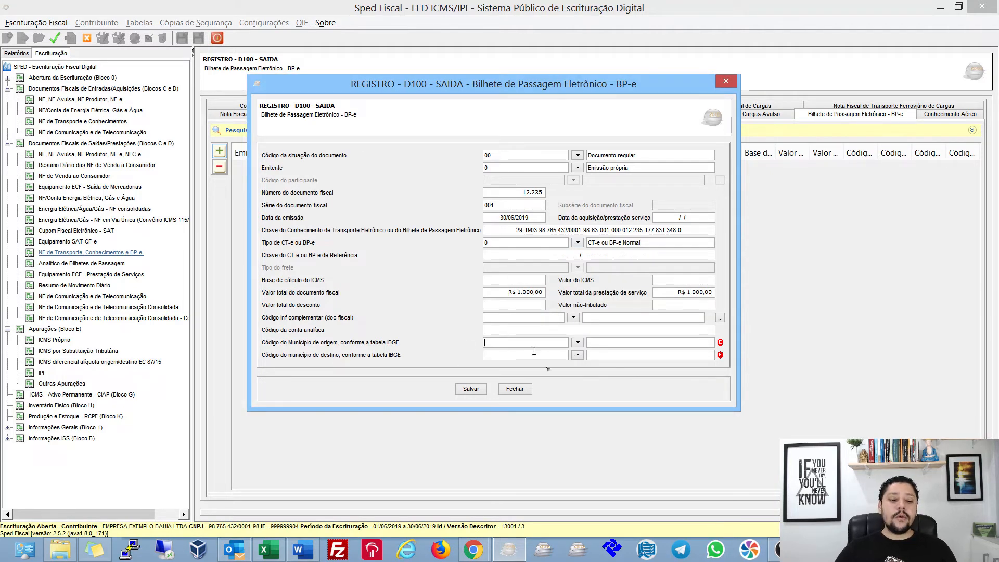
Set the origin municipality to 1100015, Alta Floresta D'Oeste - RO, and the destination municipality to 1100023, Ariquemes - RO
click(578, 354)
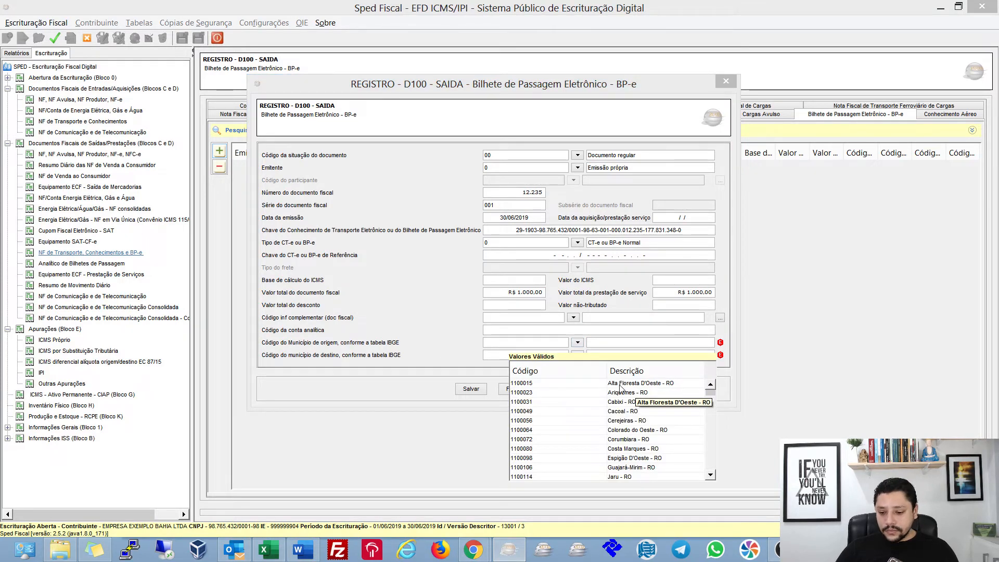
click(636, 388)
click(578, 356)
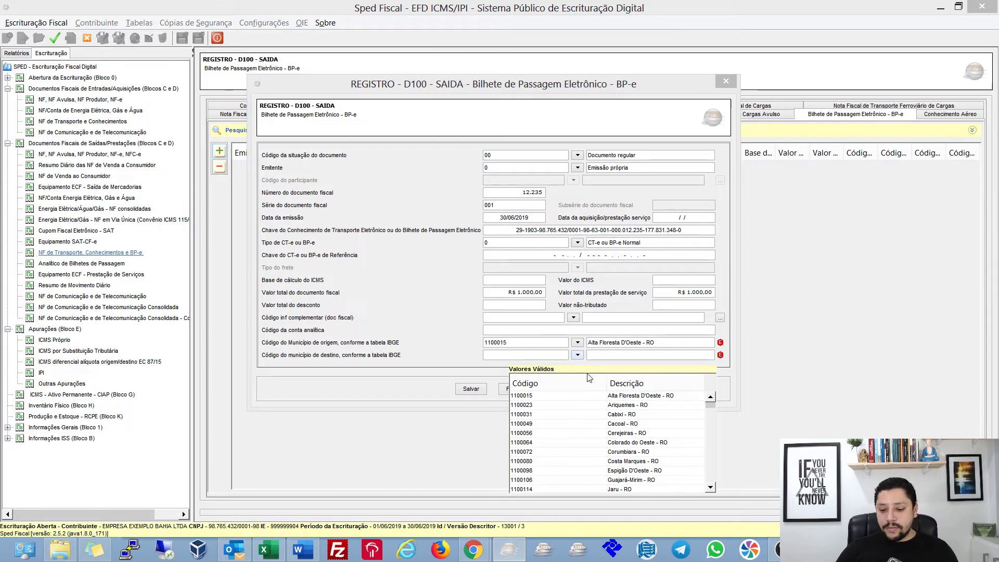
click(633, 405)
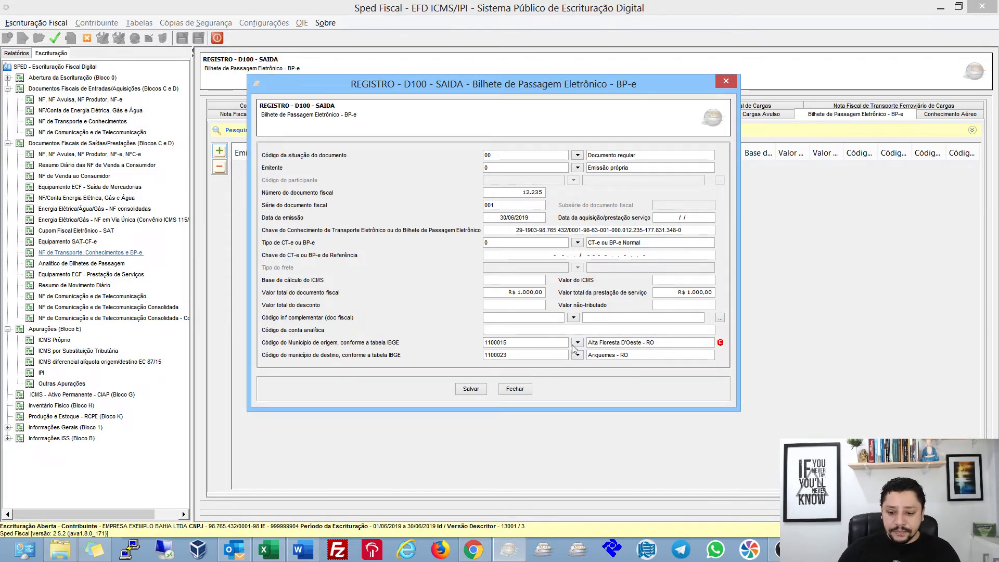
Replace the ticket's origin municipality with Salvador - BA, code 2927408
click(577, 343)
click(628, 382)
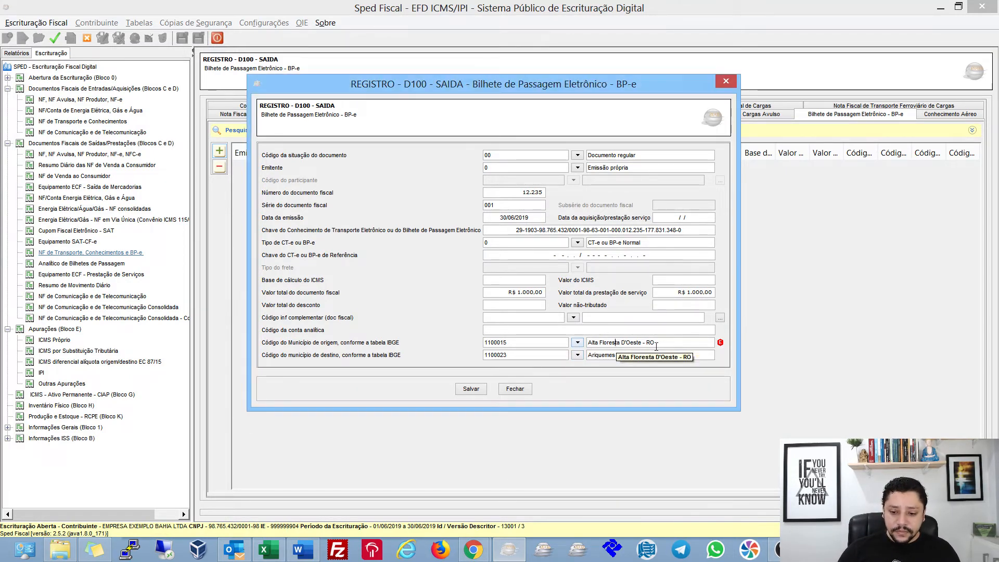
text(s)
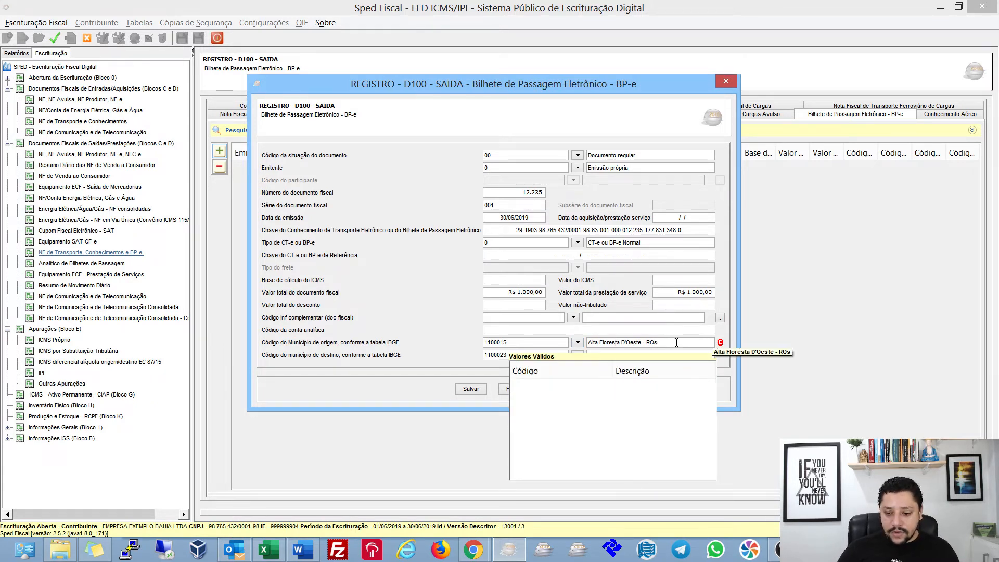
key(BackSpace)
key(BackSpace)
key(BackSpace)
key(BackSpace)
key(BackSpace)
key(BackSpace)
key(BackSpace)
key(BackSpace)
key(BackSpace)
key(BackSpace)
key(BackSpace)
key(BackSpace)
key(BackSpace)
key(BackSpace)
key(BackSpace)
key(BackSpace)
key(BackSpace)
key(BackSpace)
key(BackSpace)
key(BackSpace)
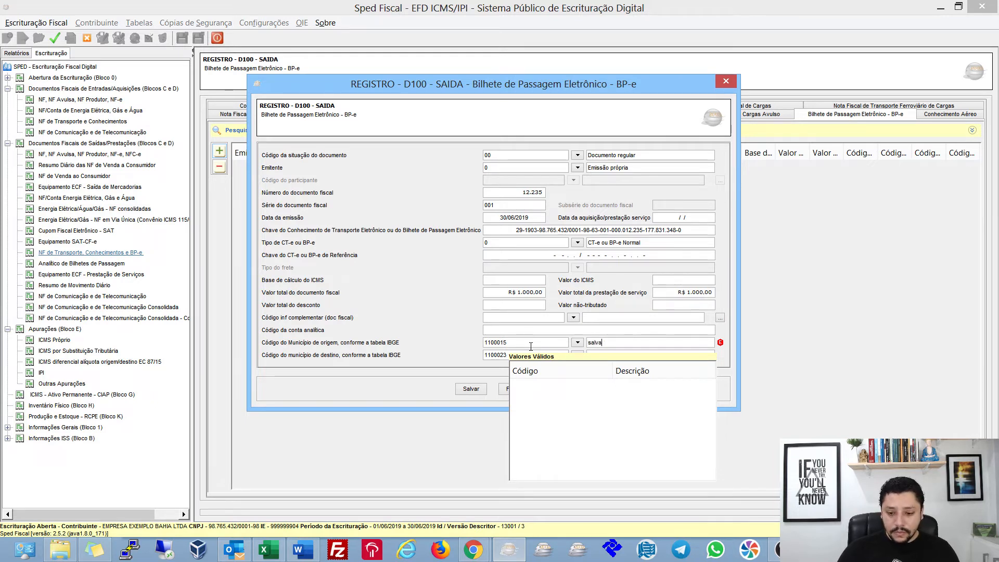
click(629, 392)
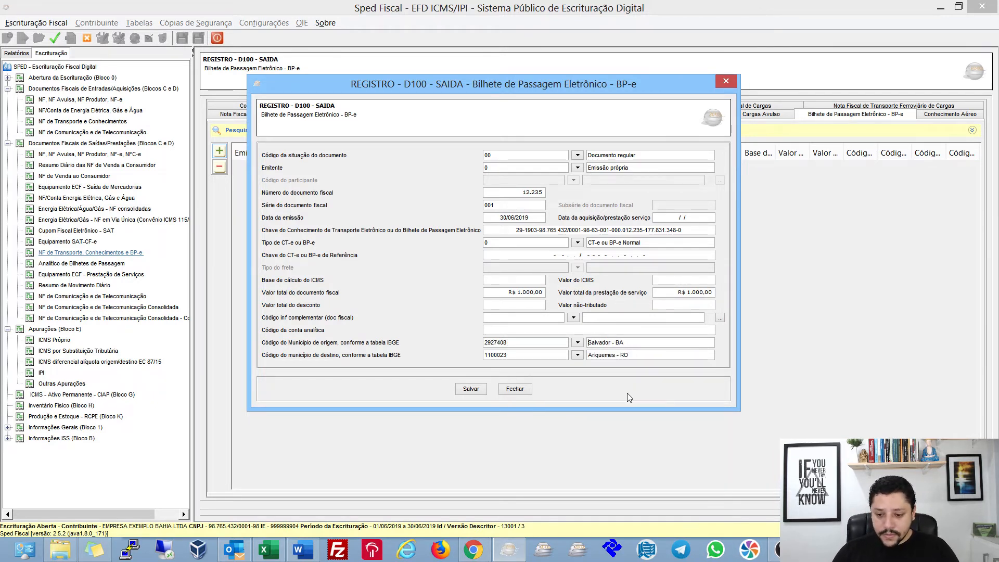
Set the destination municipality to Feira de Santana - BA, code 2910800, and save the ticket record
drag(647, 358, 560, 358)
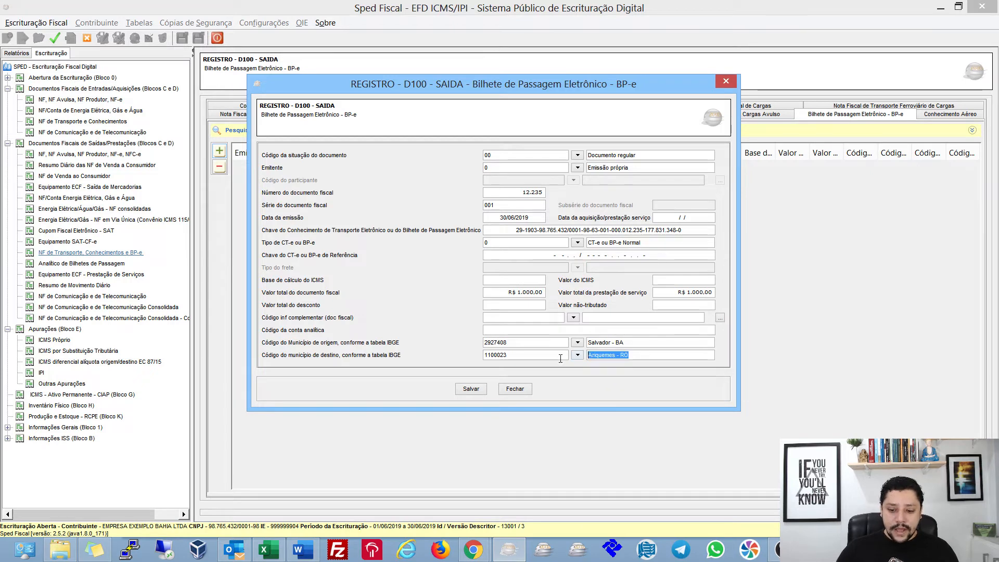
text(Feira Nova do Maranhão - MA)
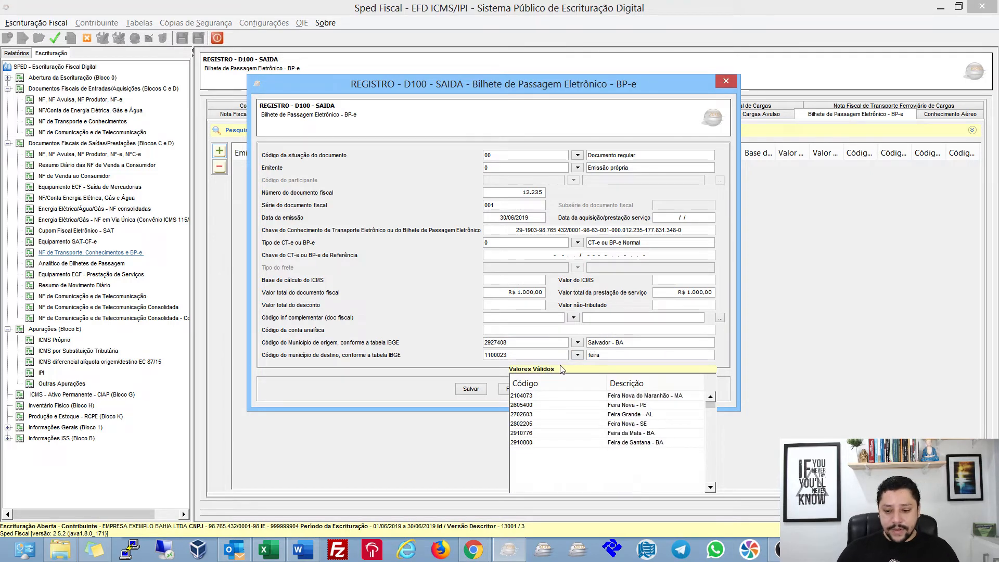
click(642, 443)
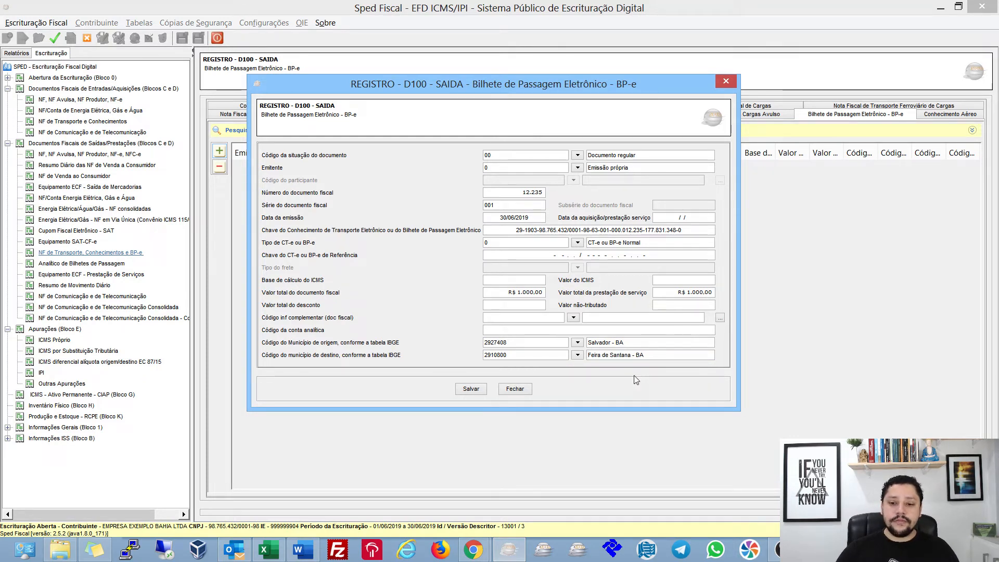
click(471, 389)
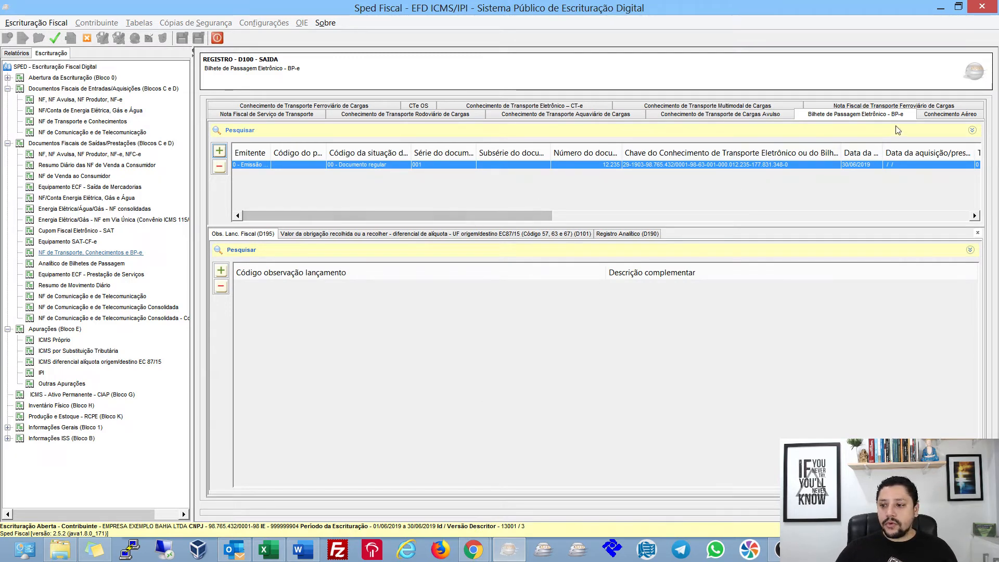
Review the mind map's notes on BP-e documents in register D100 in the browser, and return to Sped Fiscal
key(alt+Tab)
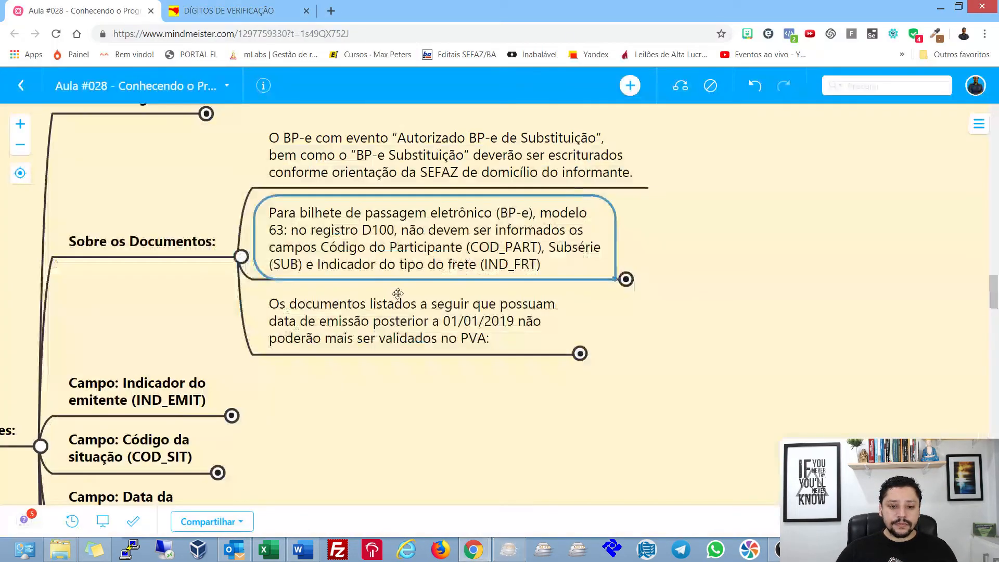
drag(783, 263, 777, 211)
click(506, 291)
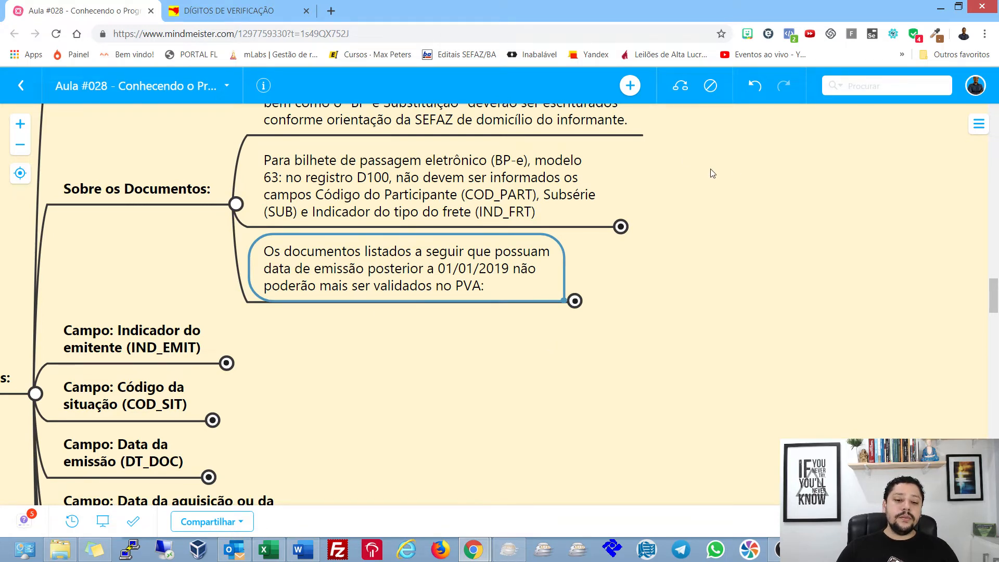
drag(763, 168, 734, 254)
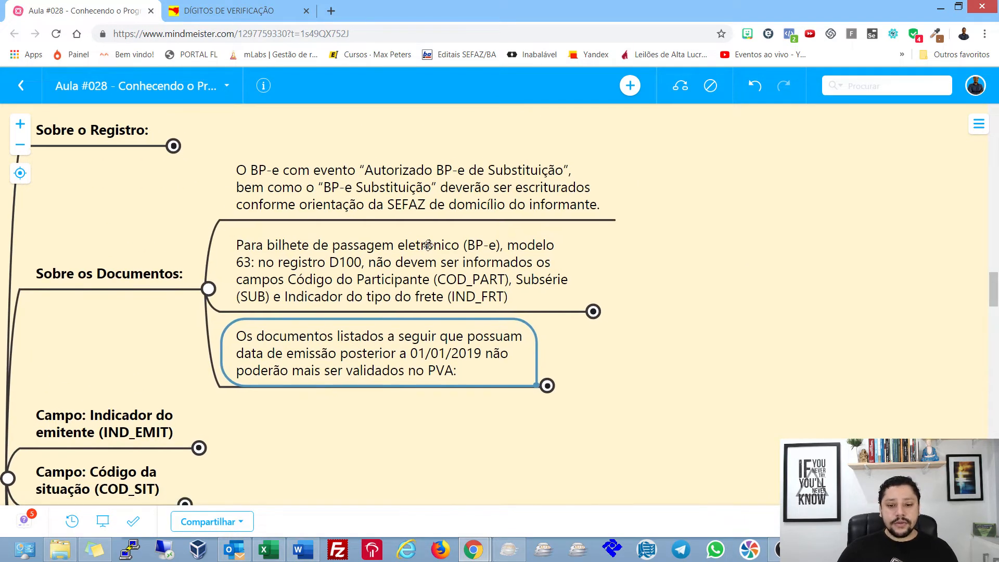
drag(669, 269, 653, 240)
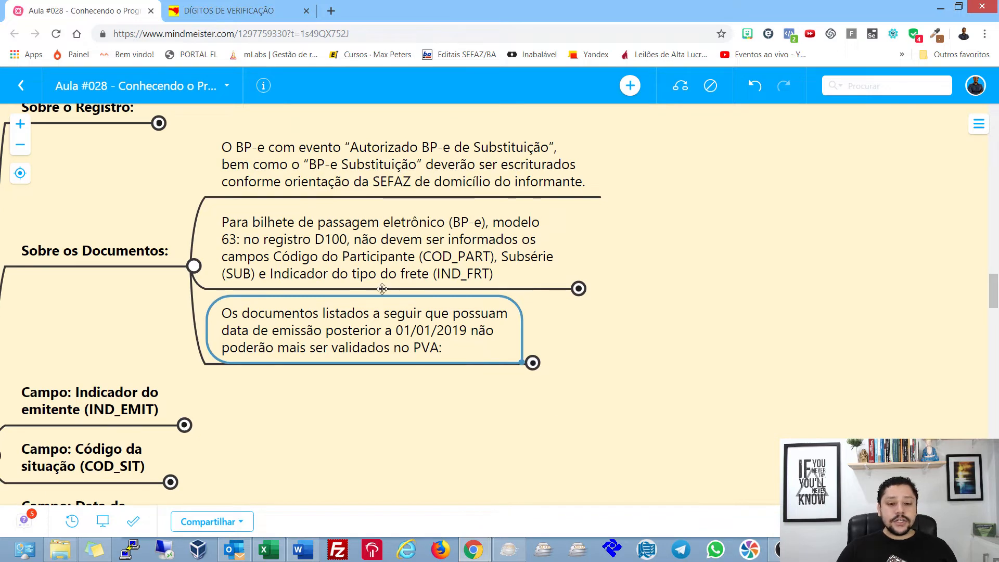
key(alt+Tab)
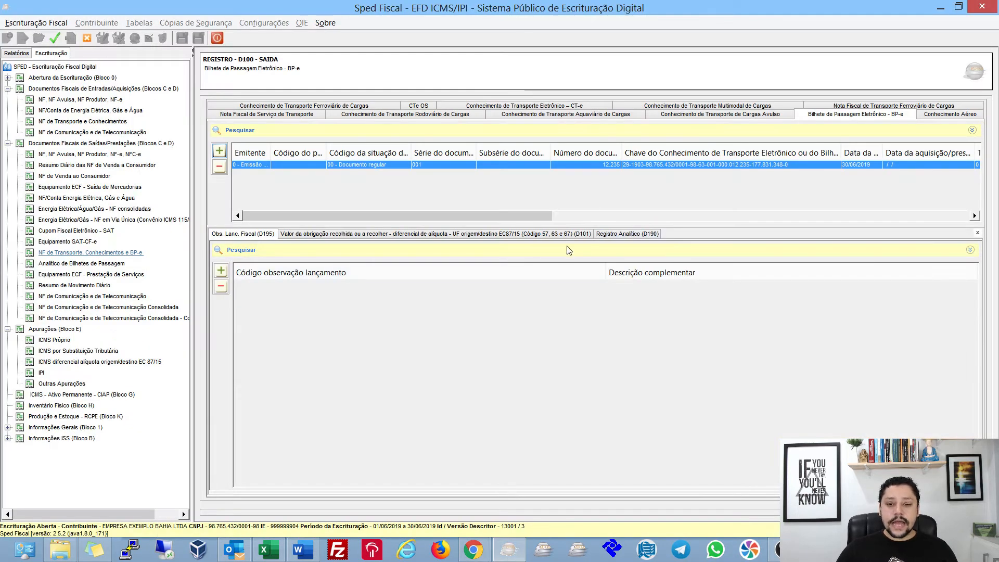
Add an analytical record (D190) to the ticket with CST/ICMS 000 and CFOP 5357, service to a non-contributor
click(627, 234)
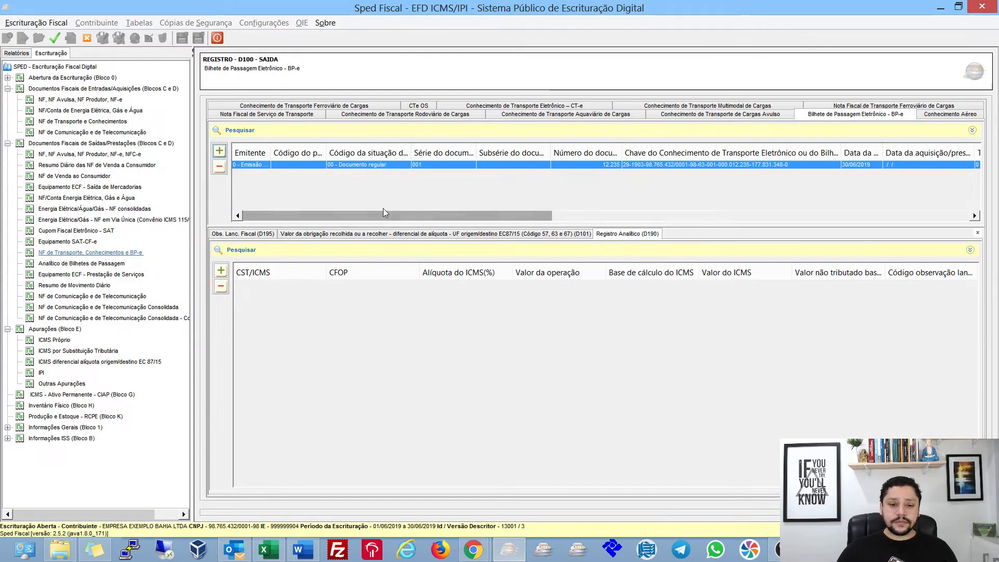
click(221, 270)
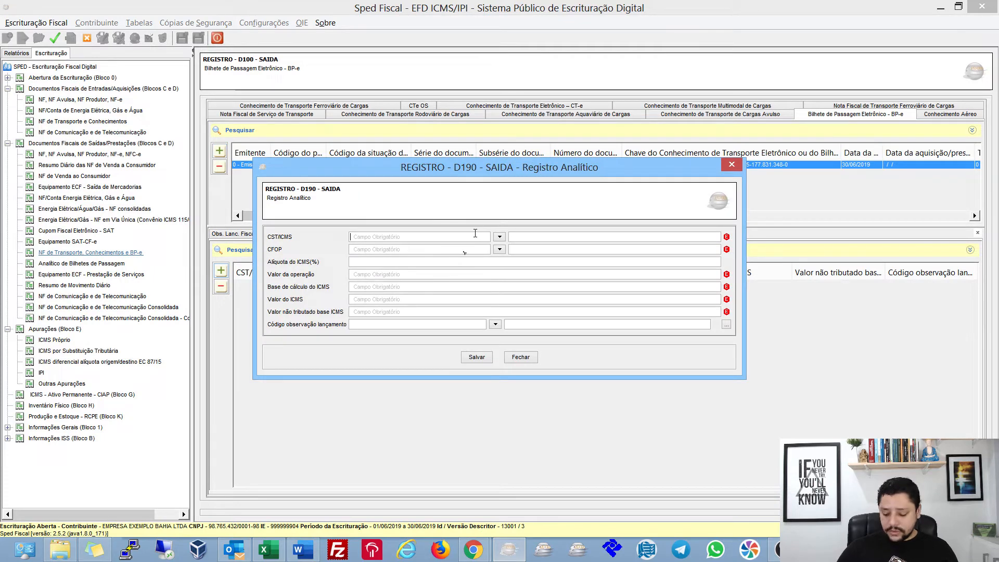
text(000)
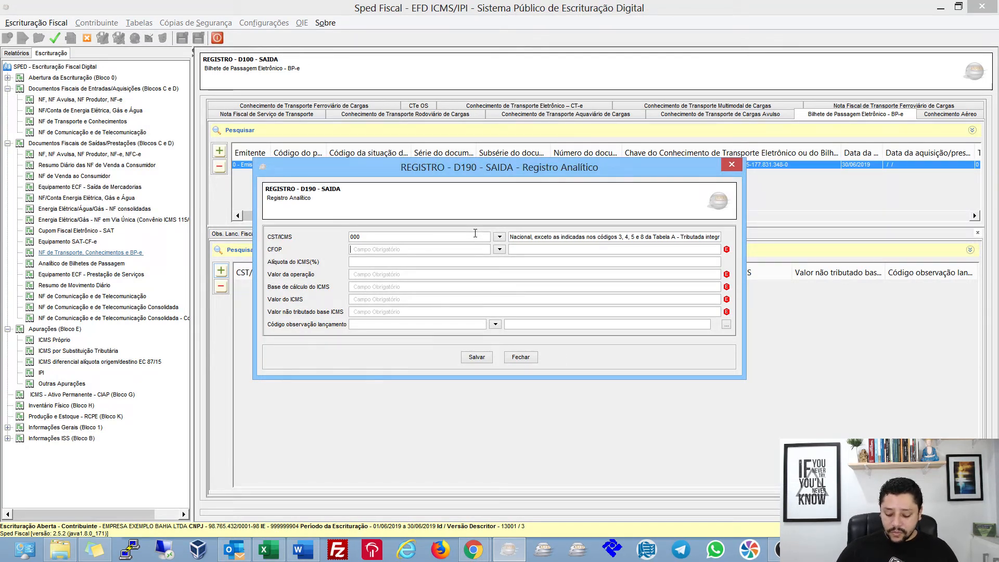
text(535)
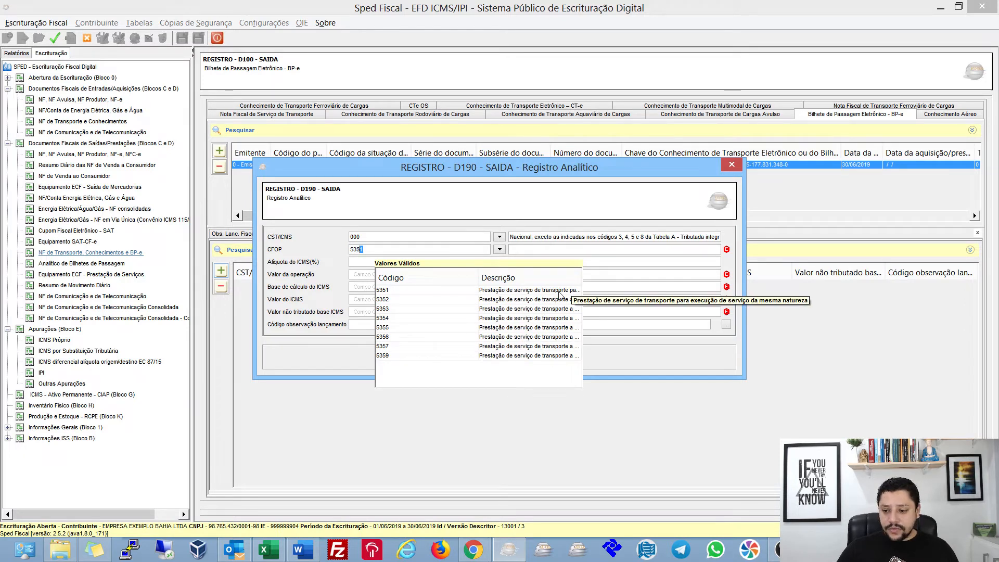
click(545, 346)
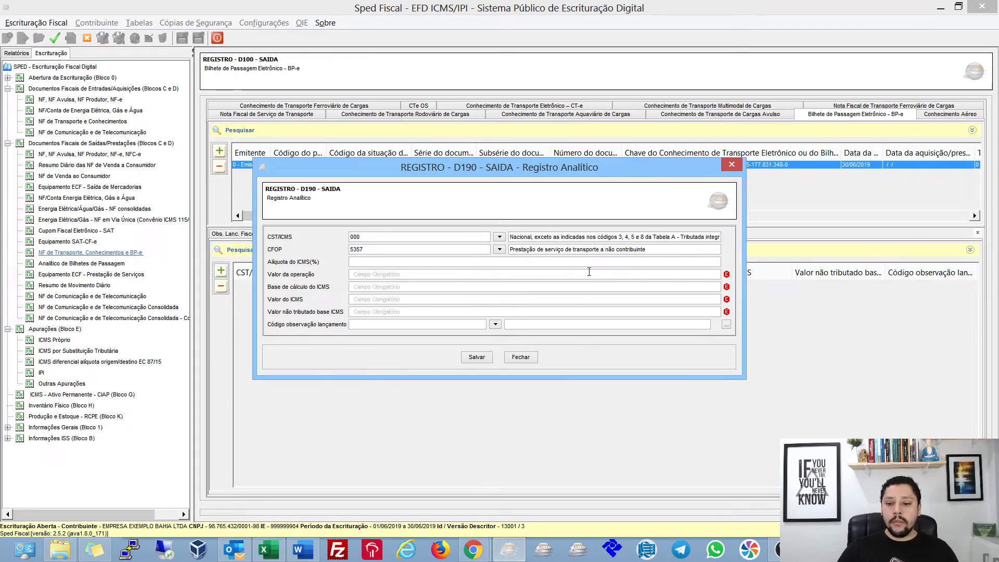
Enter an ICMS rate of 0,00 %, an operation value of R$ 1.000,00, and R$ 0,00 for the ICMS base, ICMS value and untaxed value
click(622, 275)
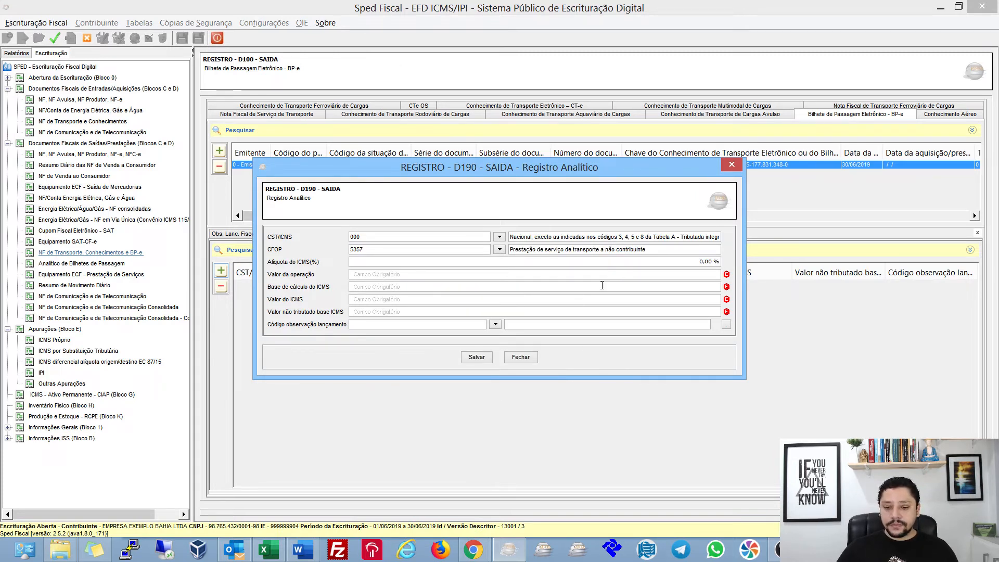
text(1)
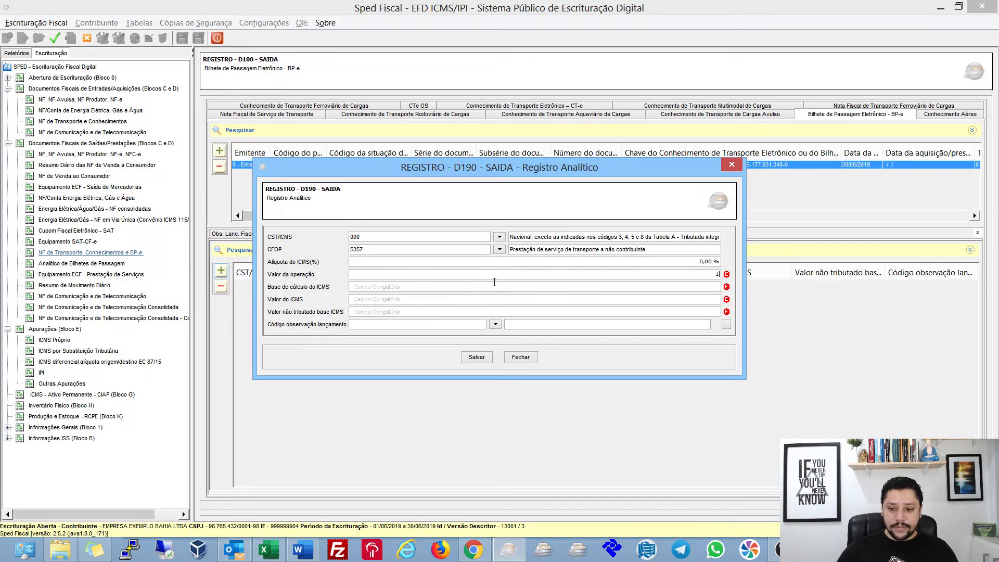
text(000)
key(Tab)
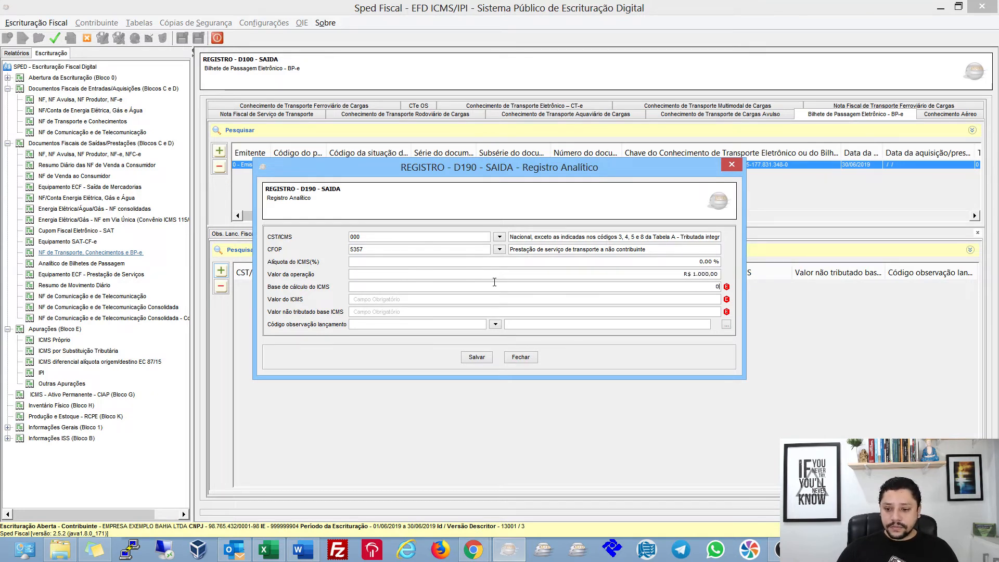
Change the analytical record's CST/ICMS to 040, Isenta
drag(365, 237, 344, 239)
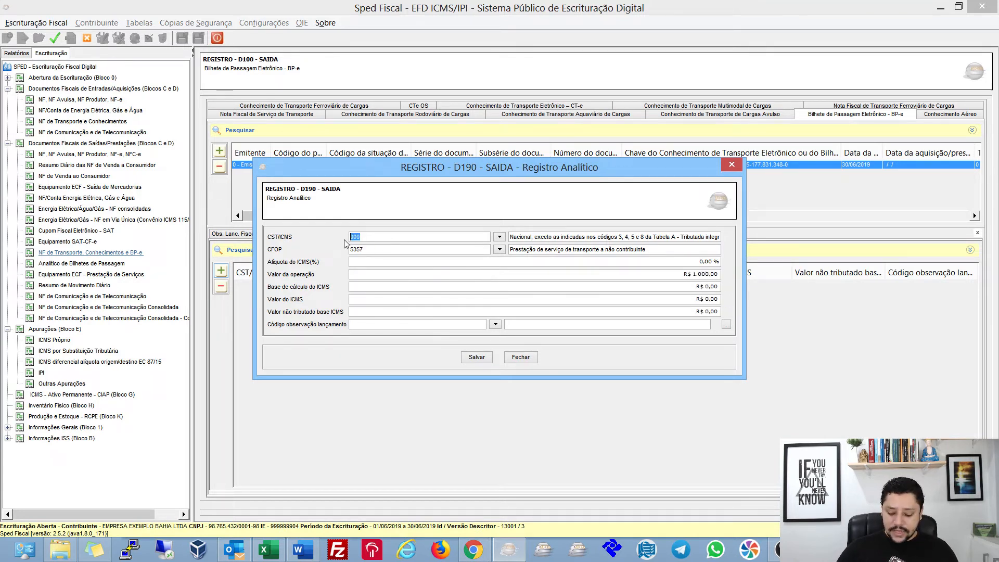
text(040)
key(Tab)
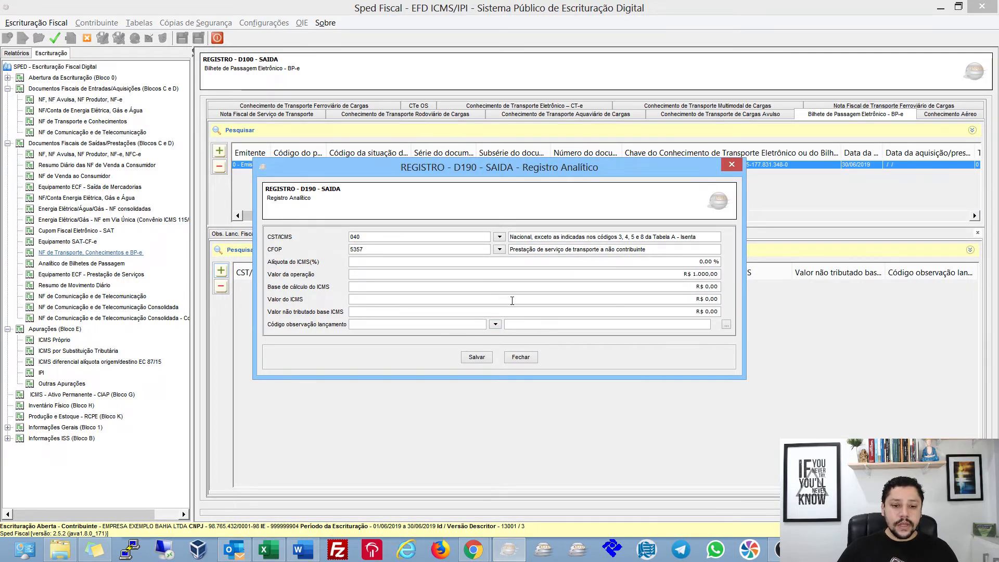
Register fiscal observation code 123, "ERVIÇO ISENTO DE ICMS CONFORME ART. xx RICMS/BA", and assign it to the analytical record
click(726, 324)
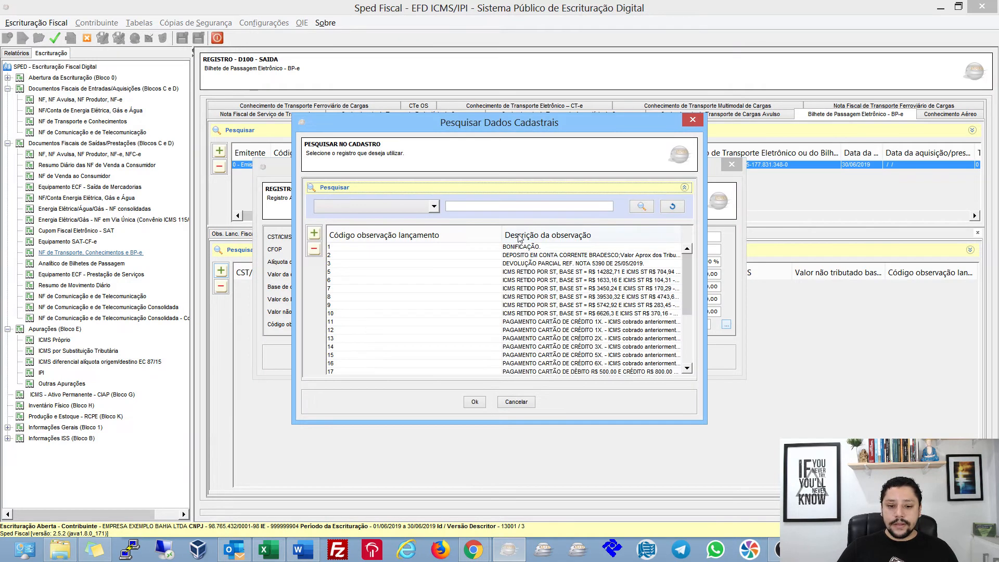
click(315, 234)
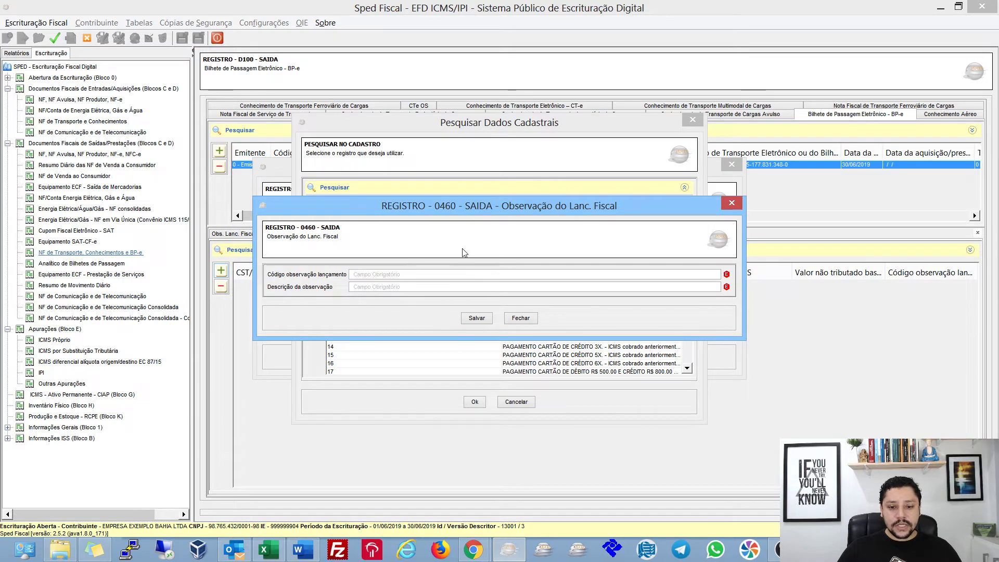
click(402, 277)
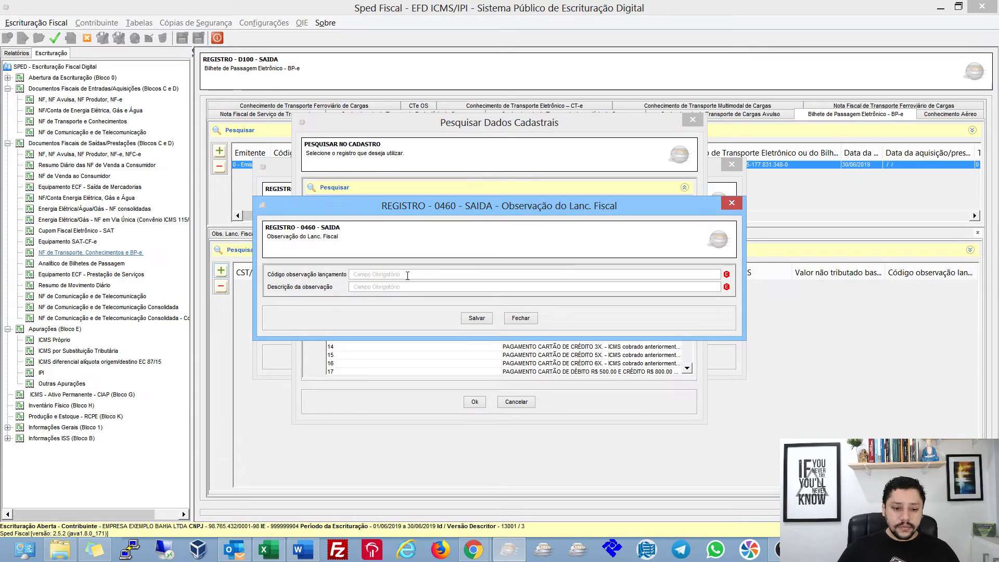
text(123)
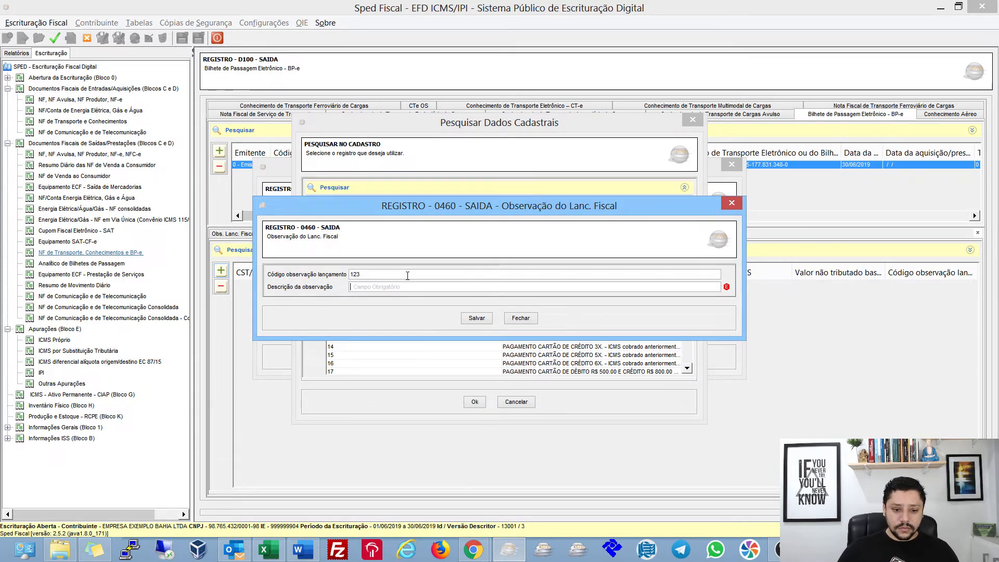
key(Tab)
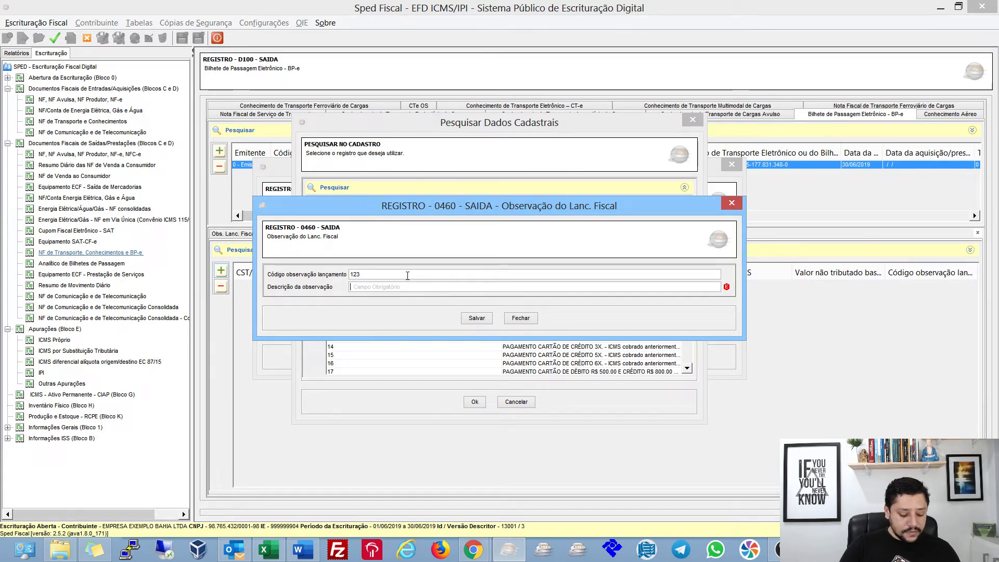
text(ERVIÇO ISEN)
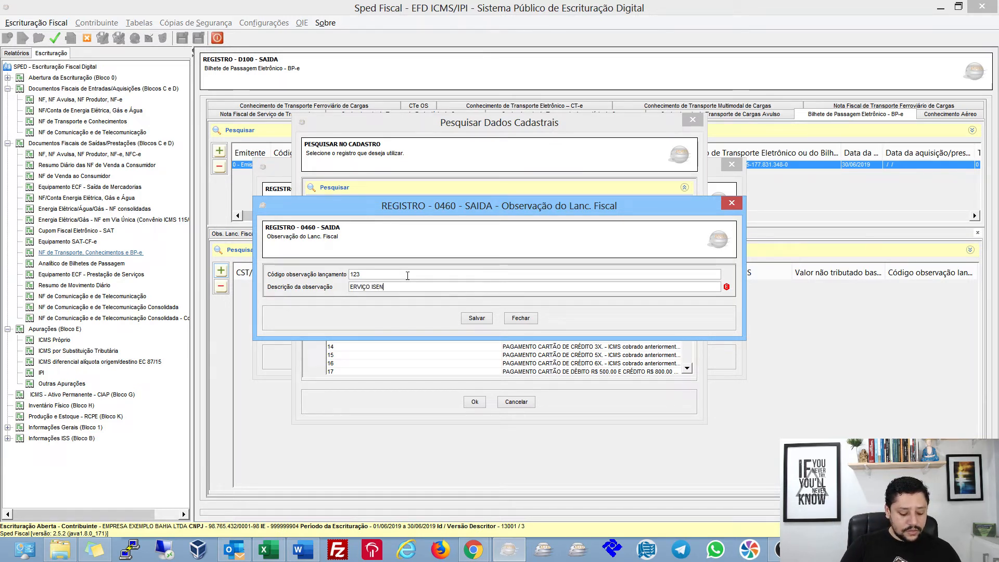
text(TO DE ICMS )
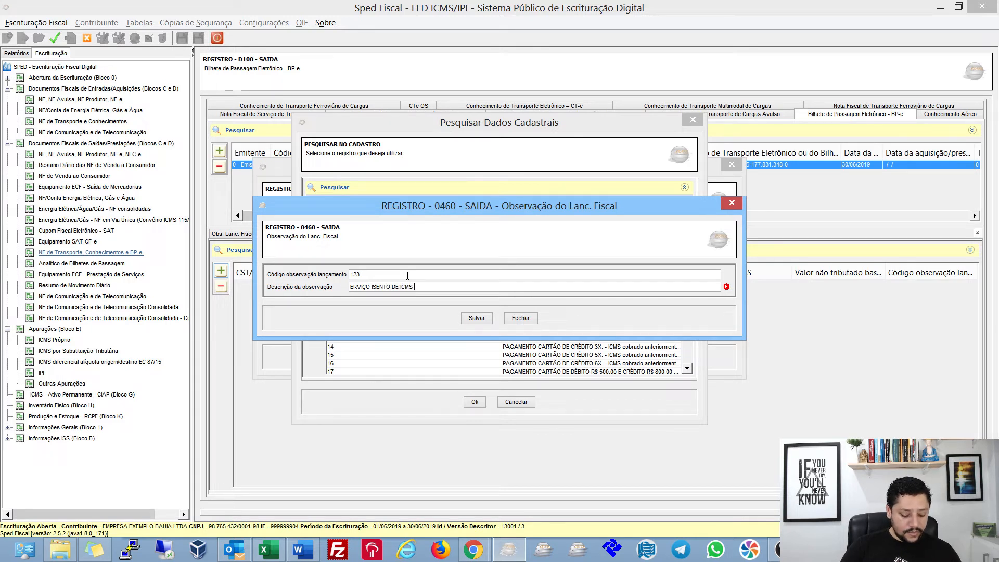
text(CONFORME)
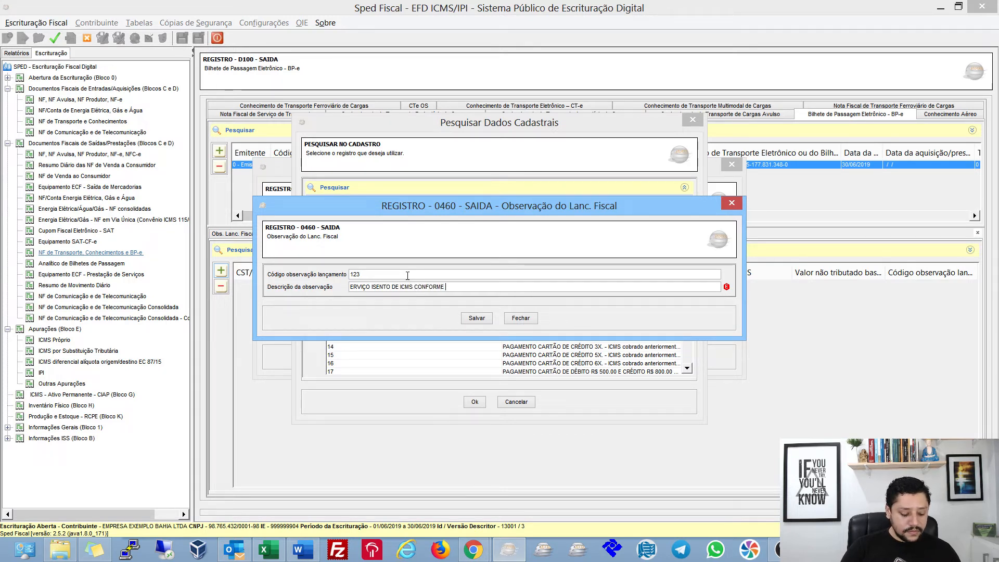
text( ART. )
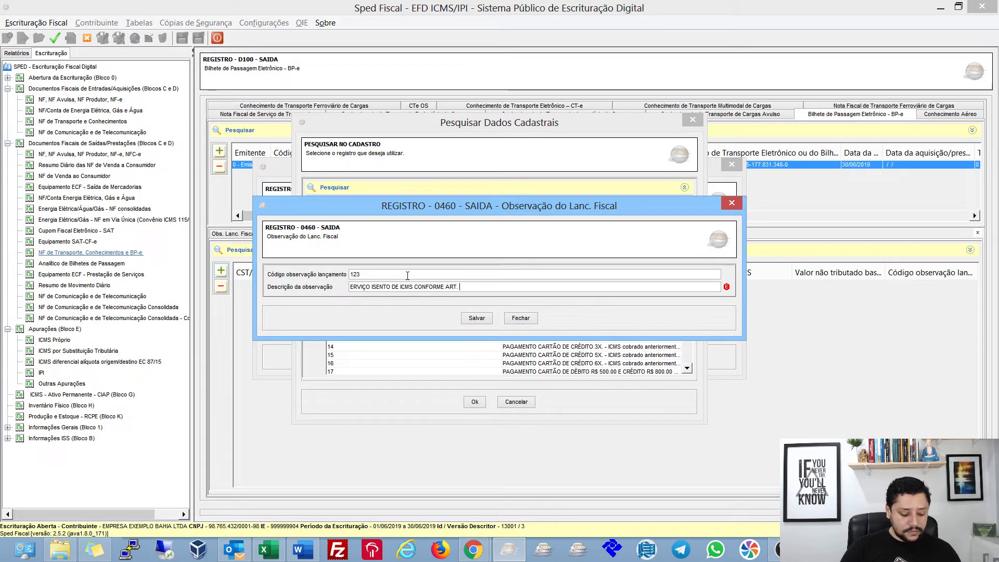
text(xx RICMS)
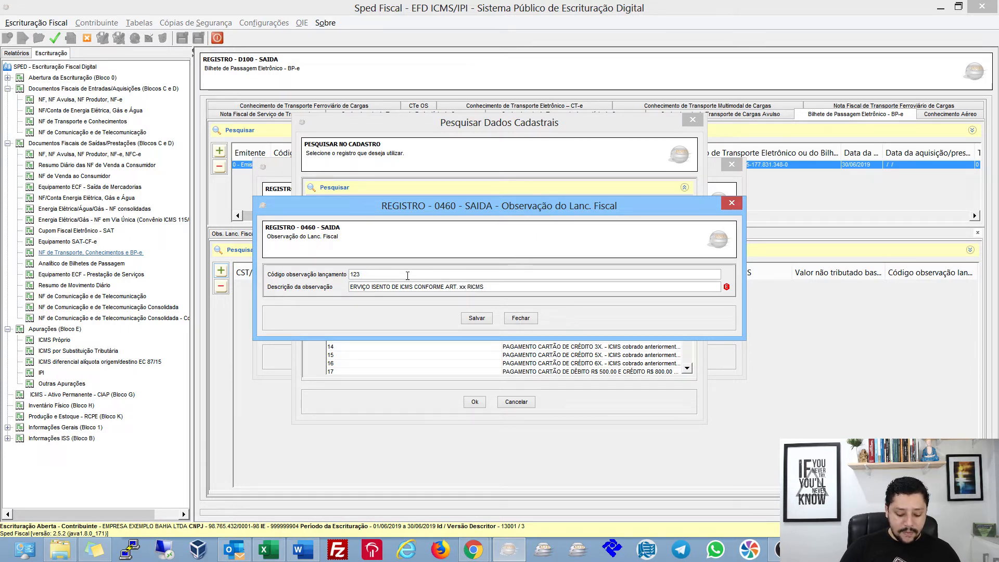
text(/BA)
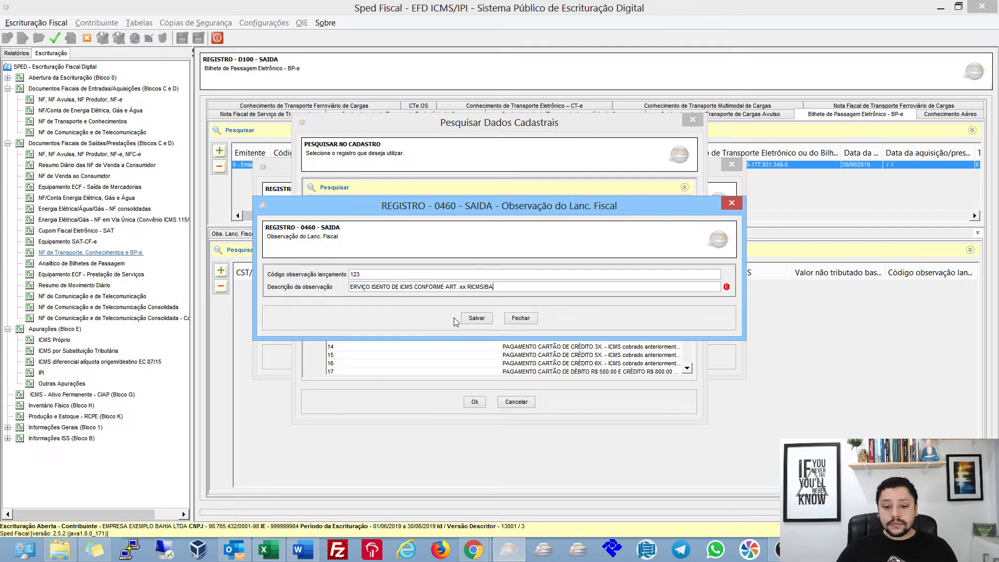
click(475, 319)
click(475, 402)
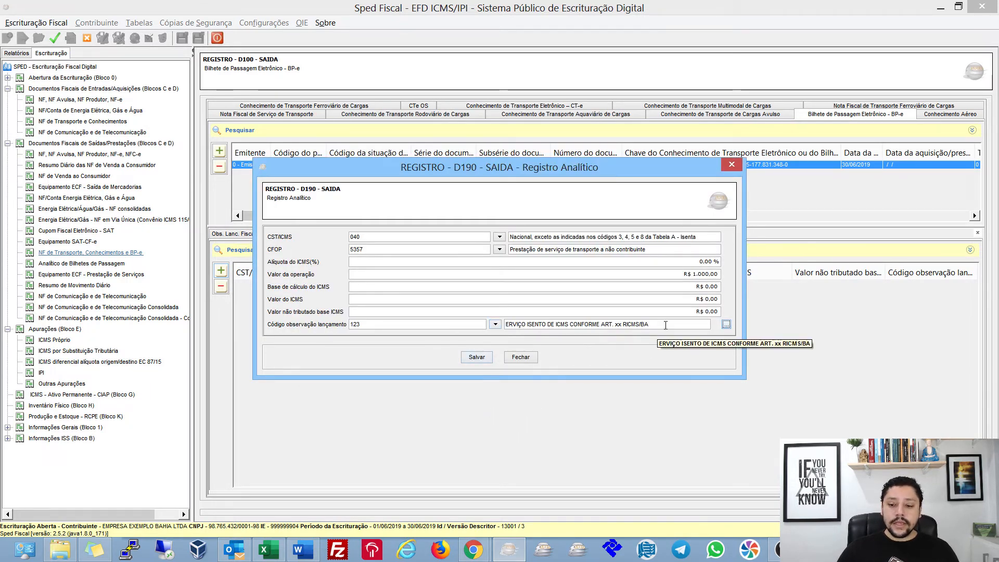
Save the ticket's D190 analytical record and validate the Sped Fiscal bookkeeping
click(605, 274)
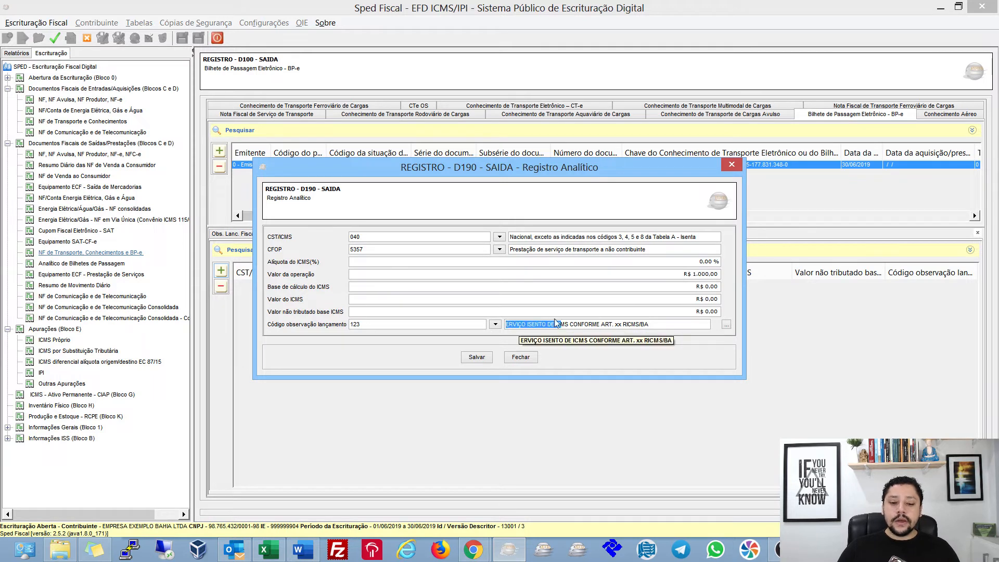
click(365, 239)
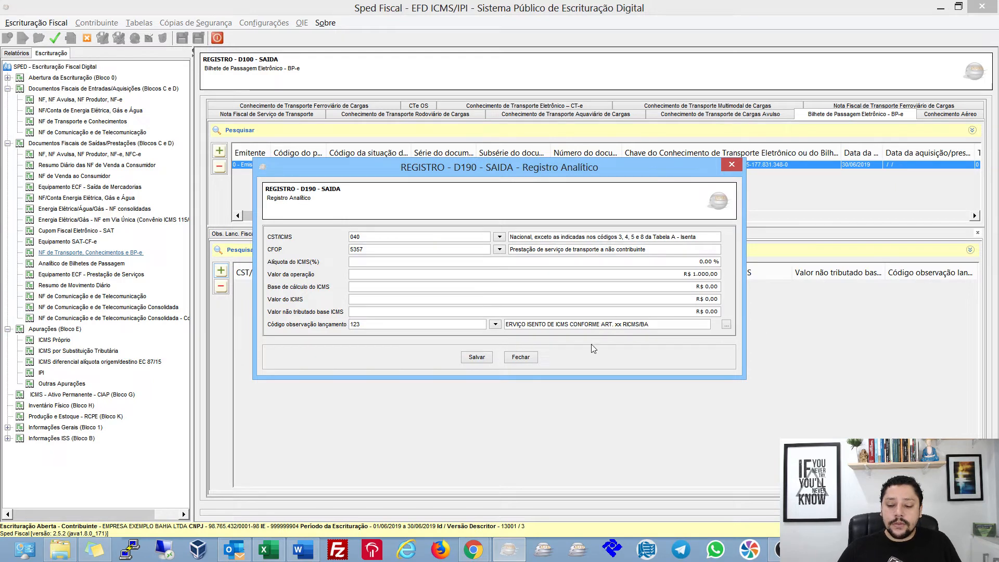
click(475, 356)
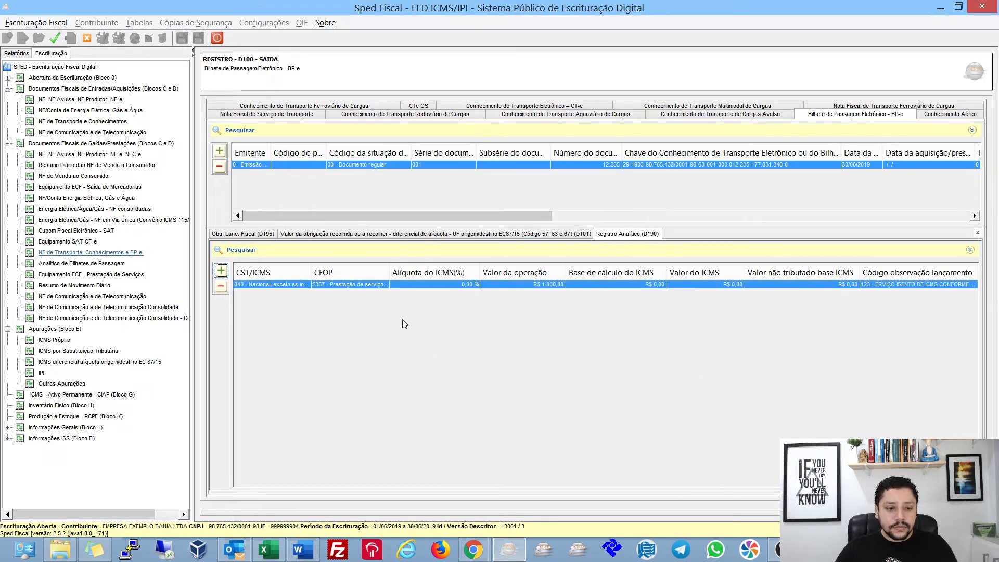
key(Return)
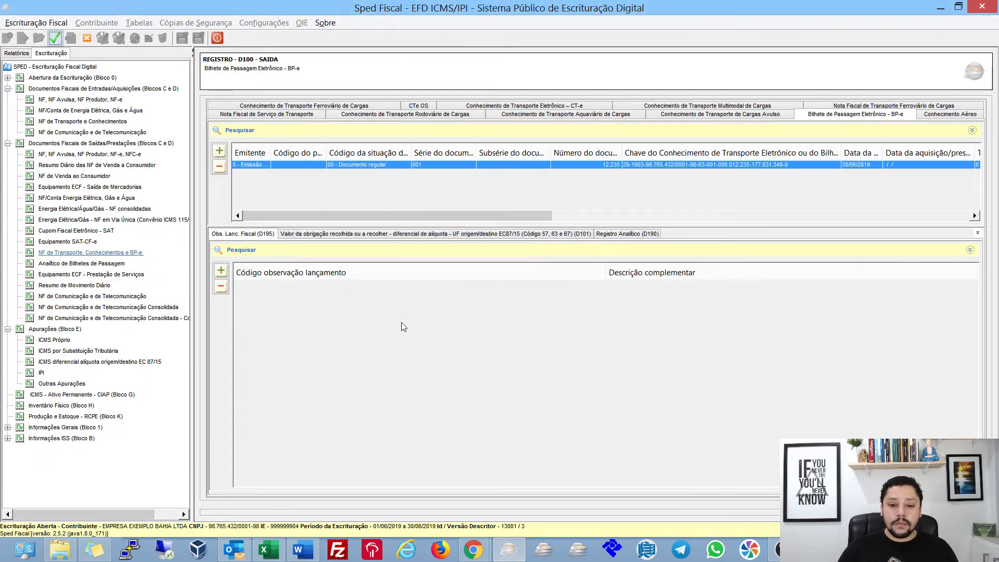
click(55, 37)
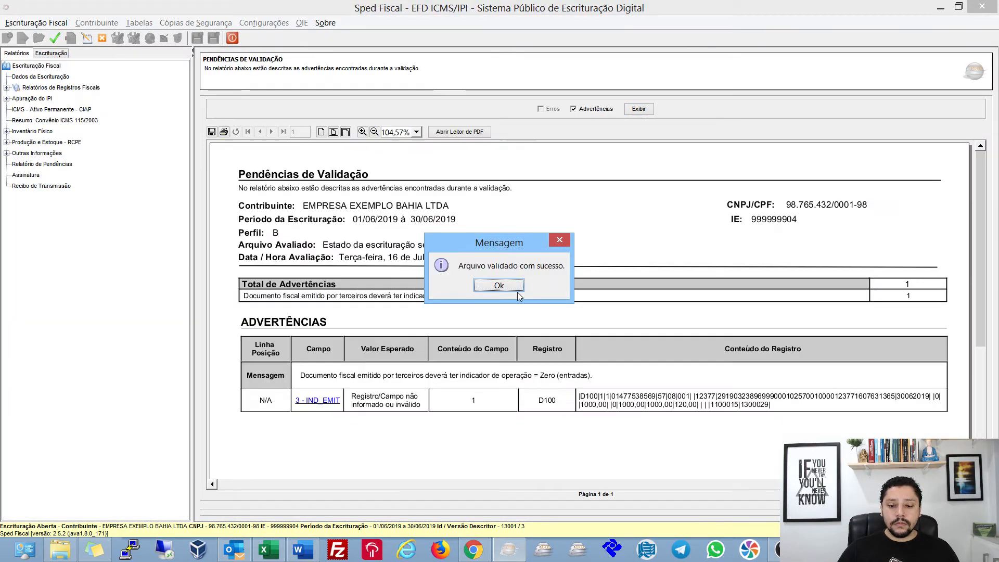
click(518, 291)
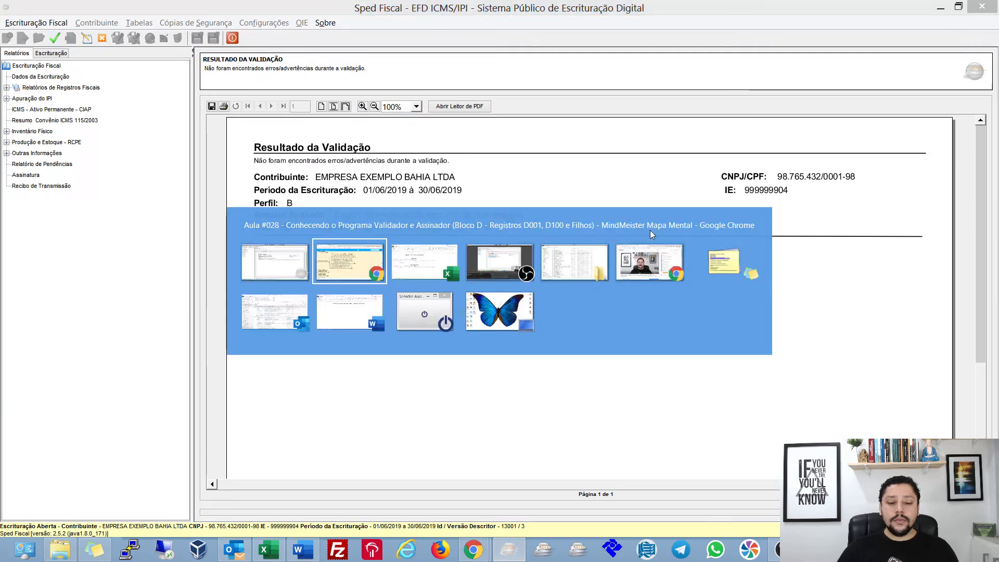
Switch to the MindMeister mind map and expand the topic on documents issued after 01/01/2019 that the PVA cannot validate
key(alt+Tab)
drag(695, 224, 777, 338)
drag(577, 195, 553, 124)
drag(757, 368, 681, 240)
drag(301, 294, 323, 217)
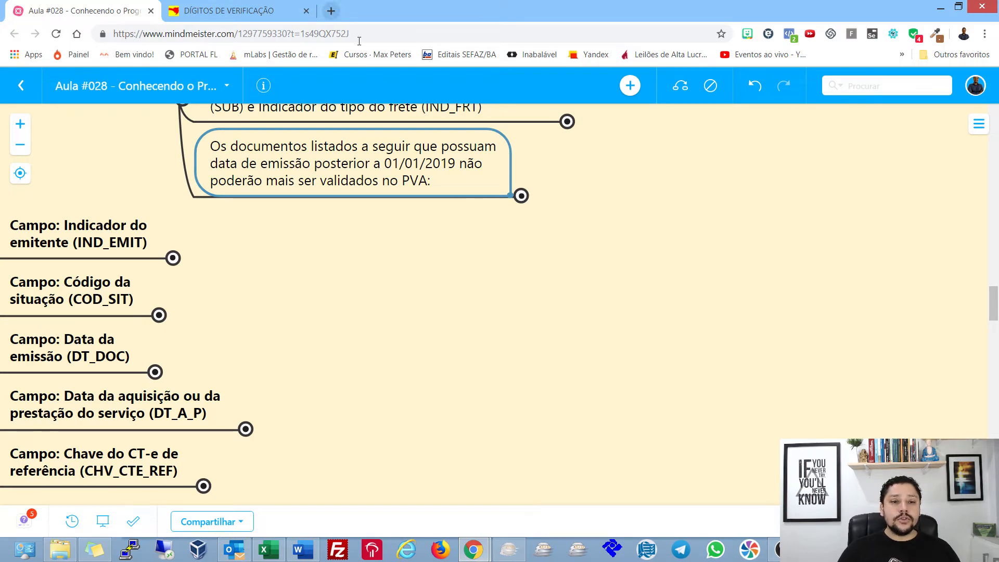
click(521, 196)
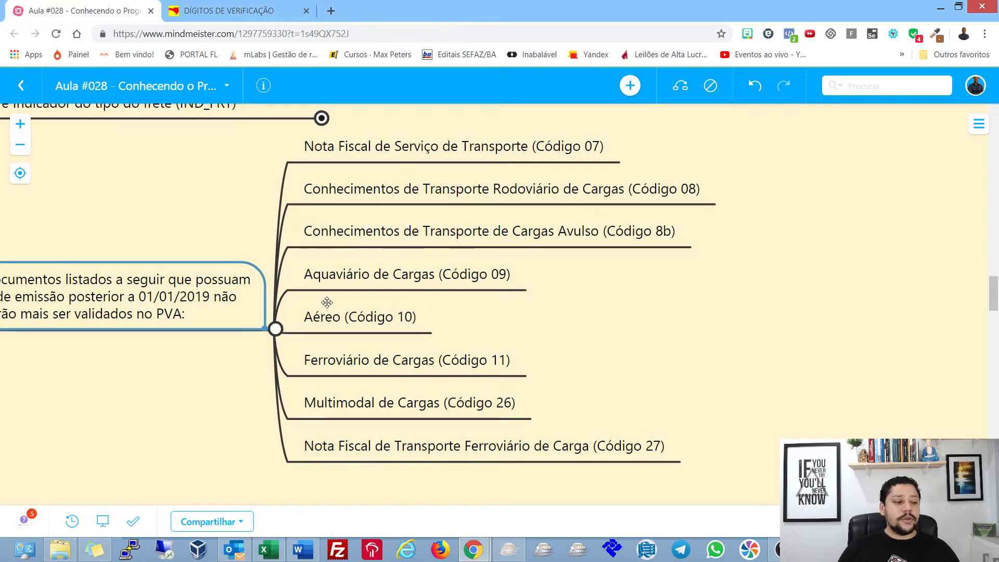
Review the listed document models in the expanded topic, from Nota Fiscal de Serviço de Transporte (07) to Nota Fiscal de Transporte Ferroviário de Carga (27)
click(502, 147)
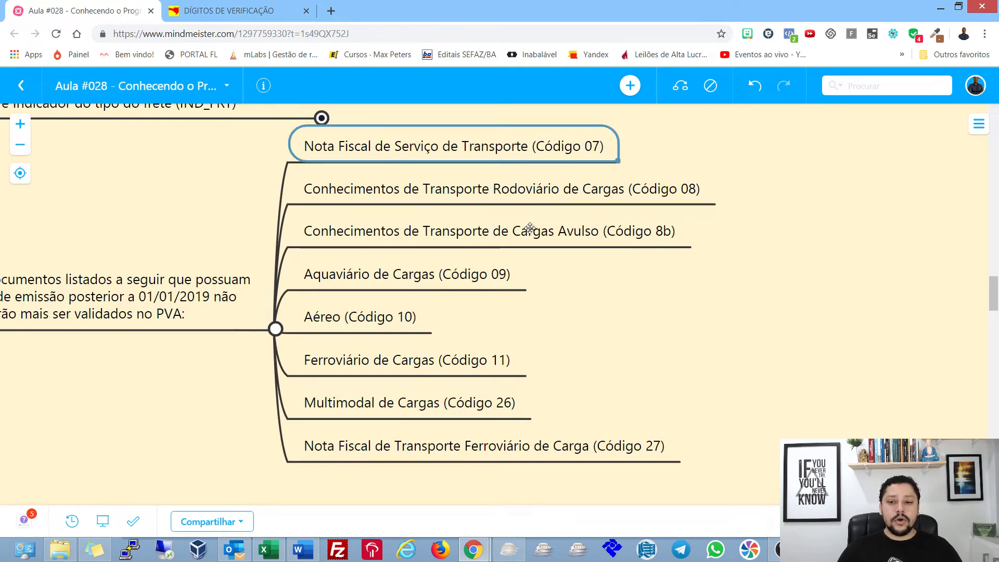
click(464, 193)
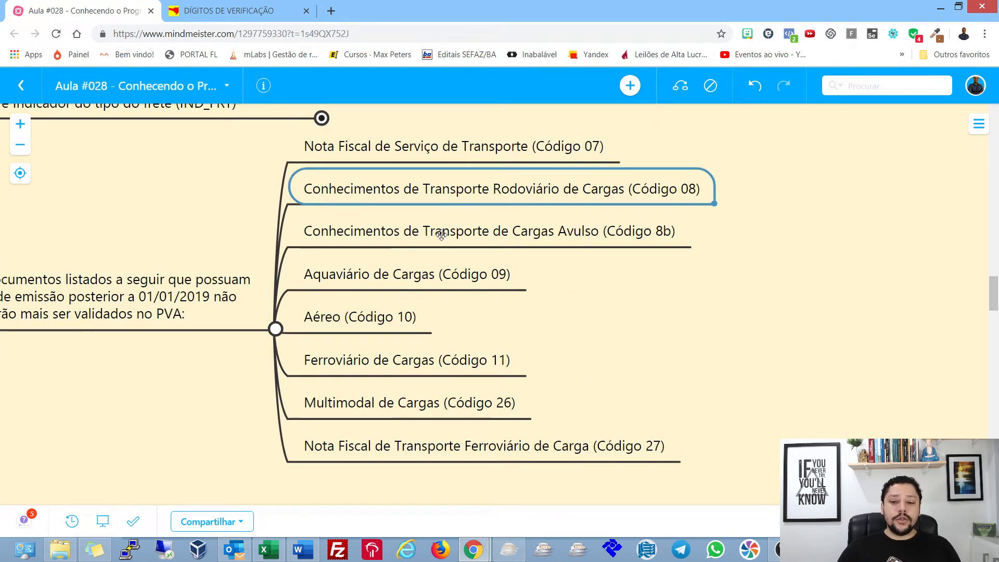
click(461, 243)
drag(653, 263, 623, 314)
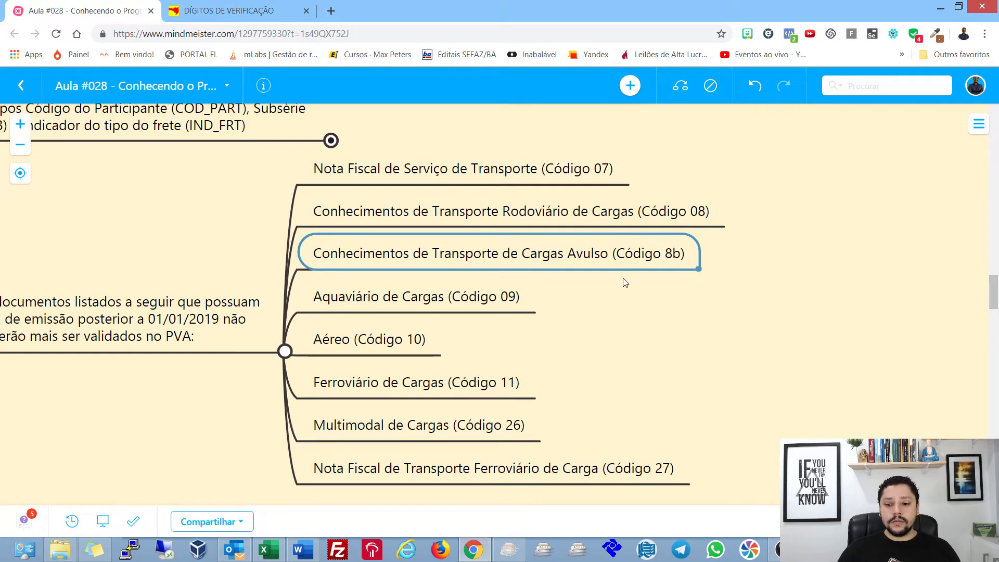
drag(635, 352, 643, 322)
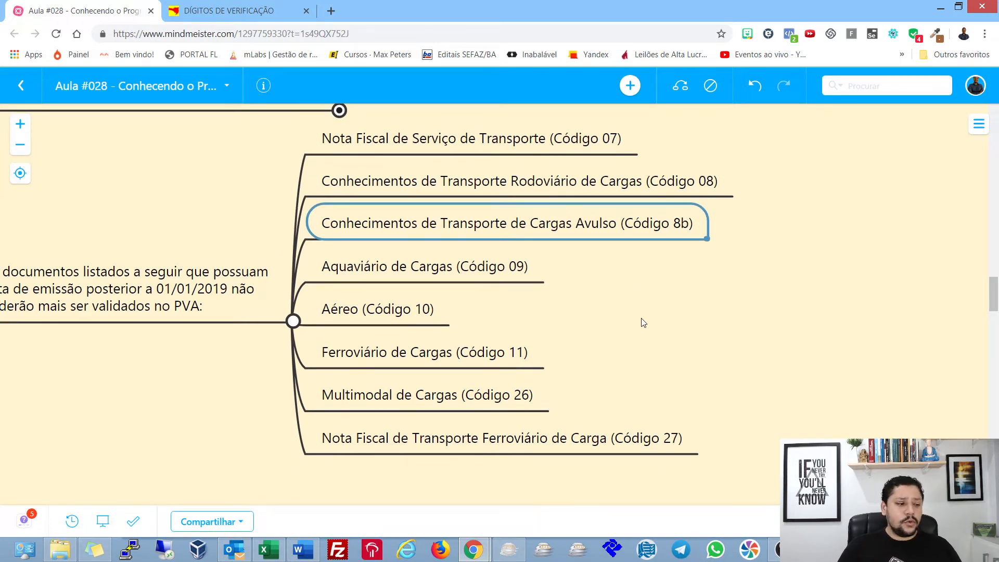
drag(644, 316, 651, 283)
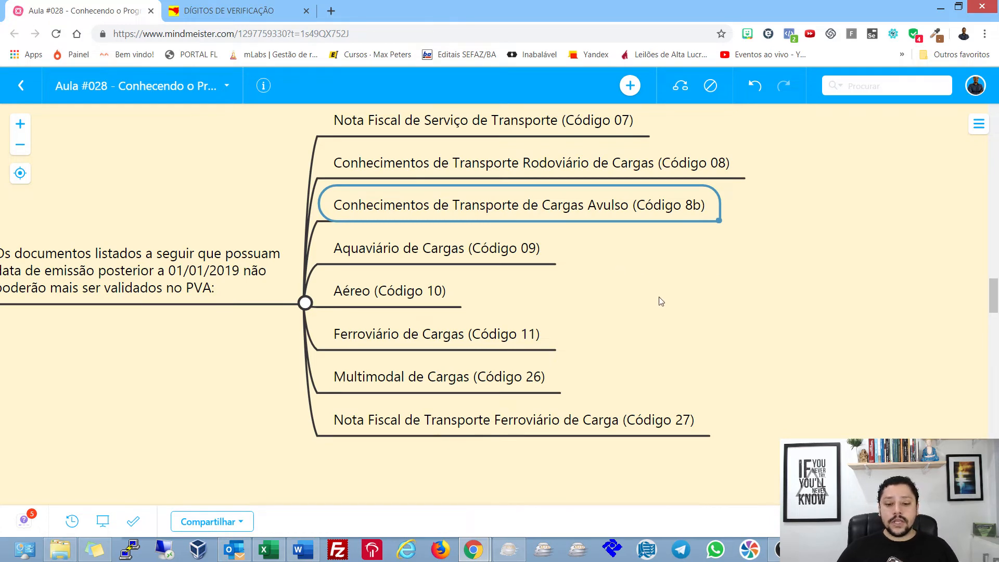
drag(662, 297, 702, 306)
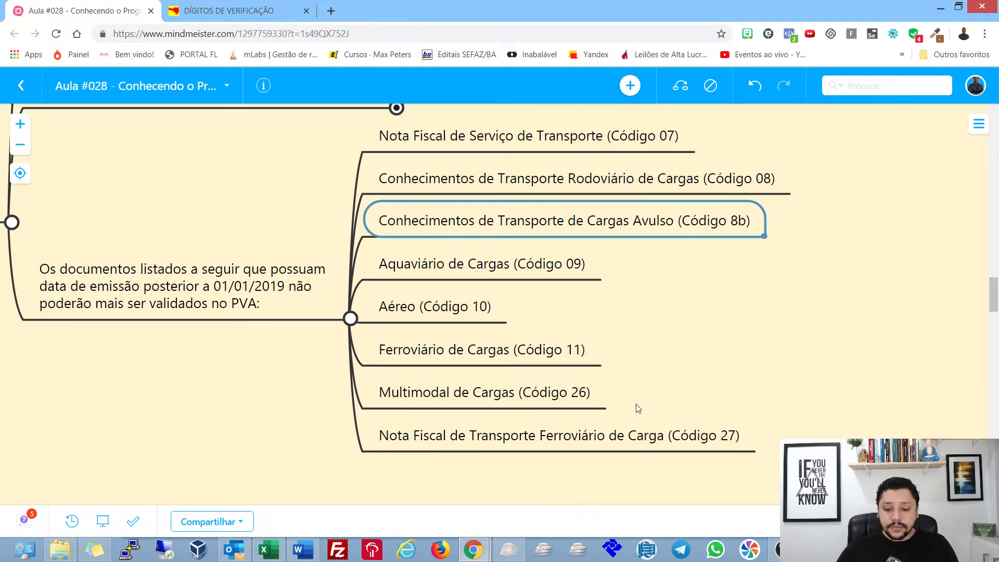
Return to Sped Fiscal, start a new outgoing D100 Nota Fiscal de Serviço de Transporte and select the second listed participant
click(506, 547)
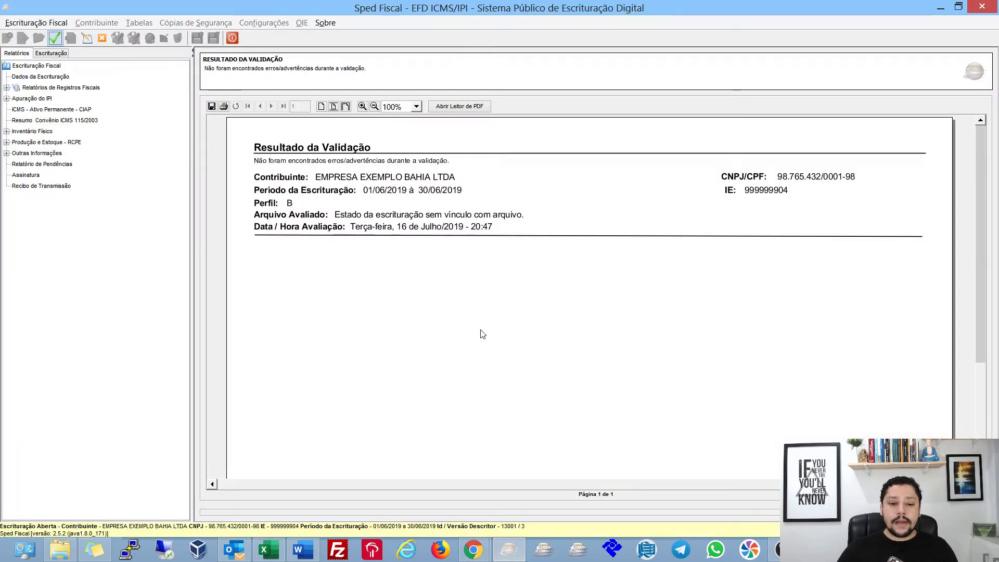
click(87, 39)
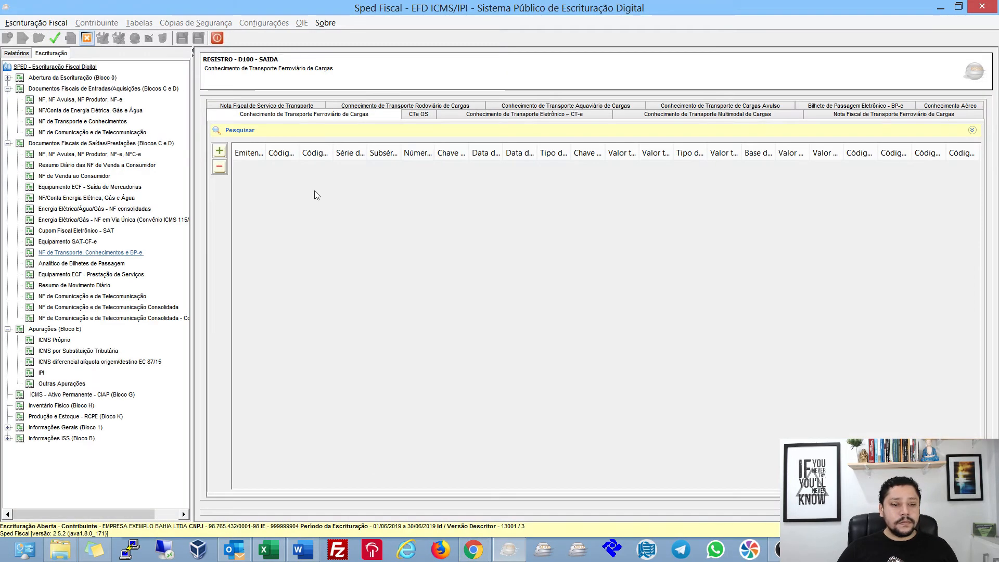
click(302, 107)
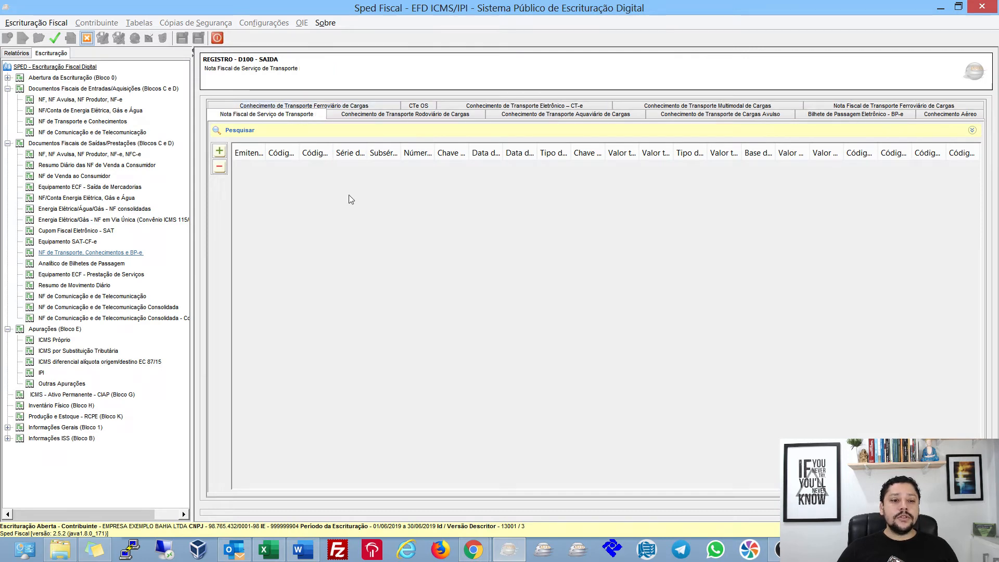
click(219, 151)
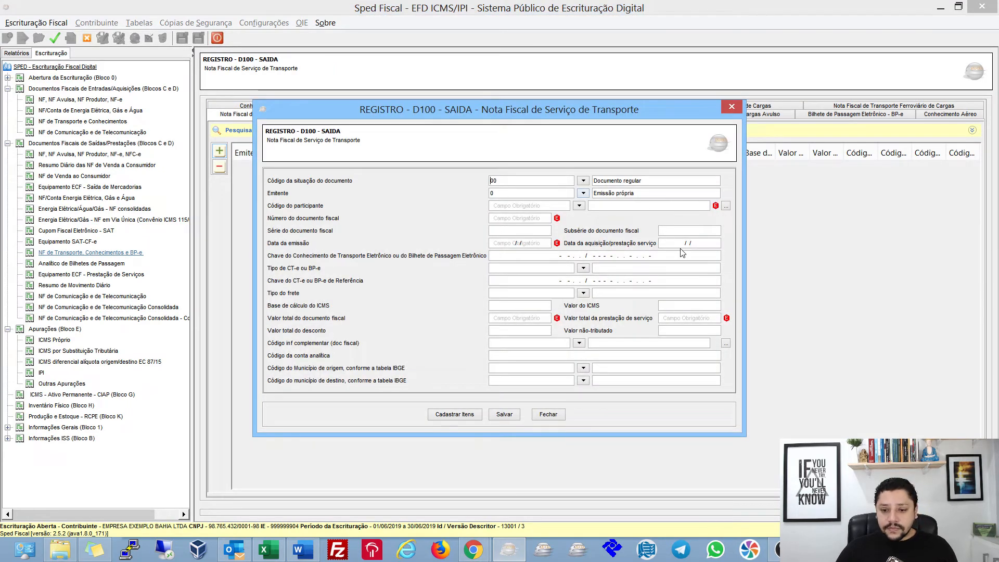
click(580, 206)
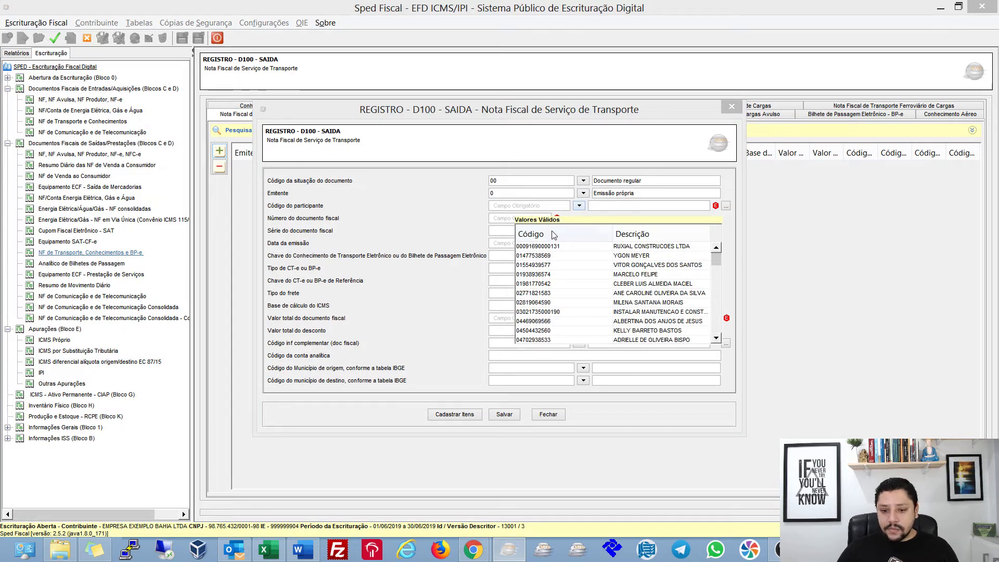
click(575, 255)
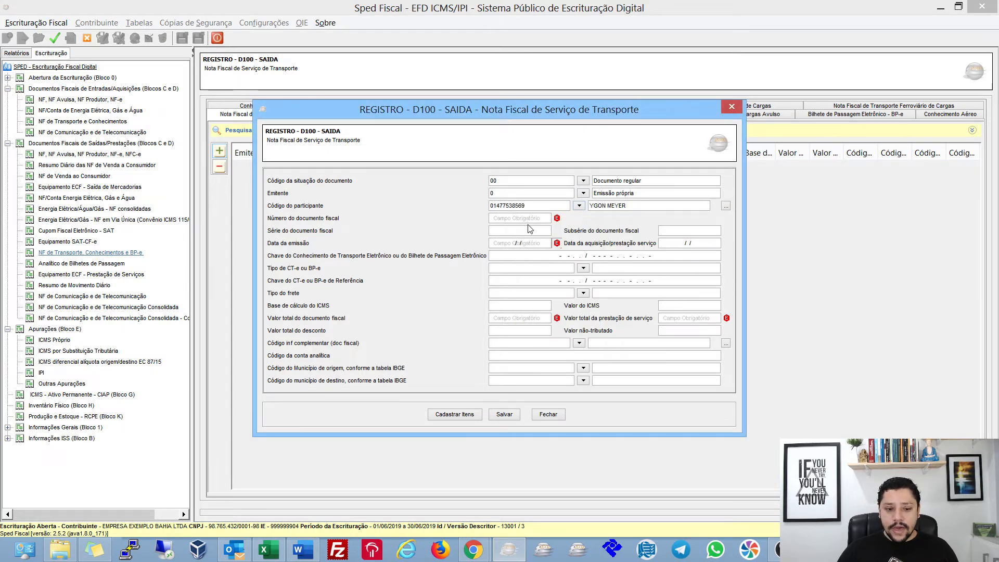
Enter document number 1.234, series 001 and issue date 30/06/2019, and read the error description for the issue date
text(1.23)
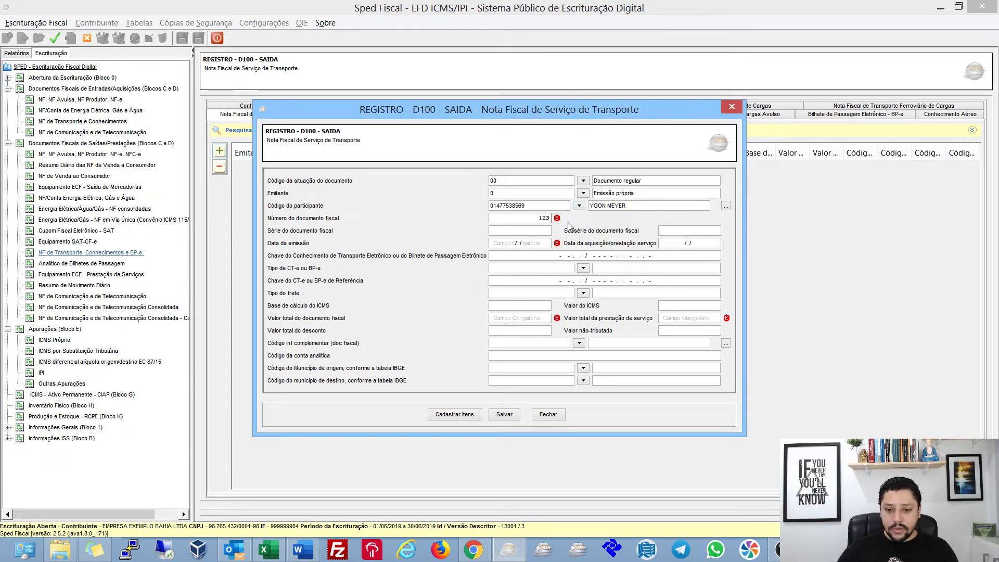
text(4)
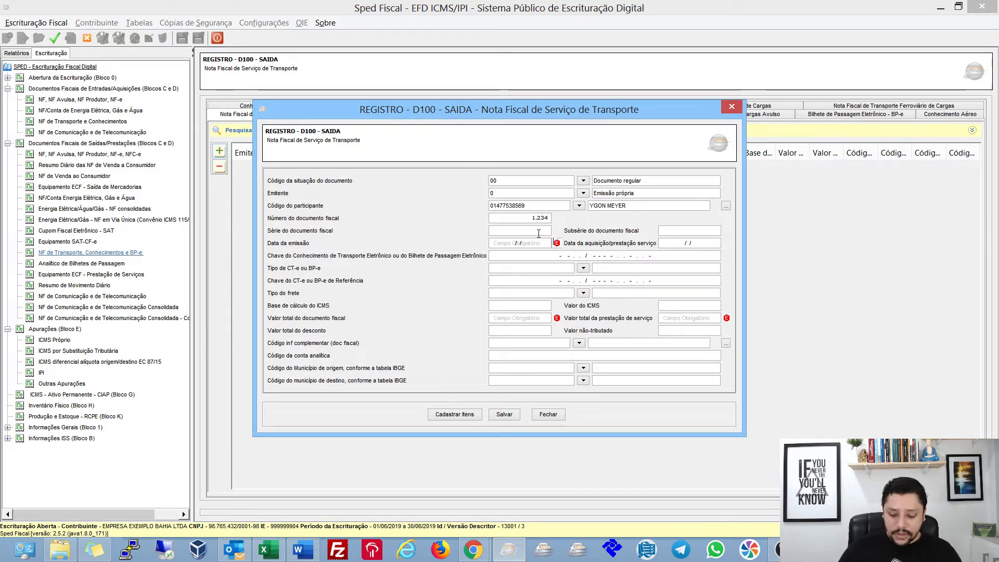
key(Tab)
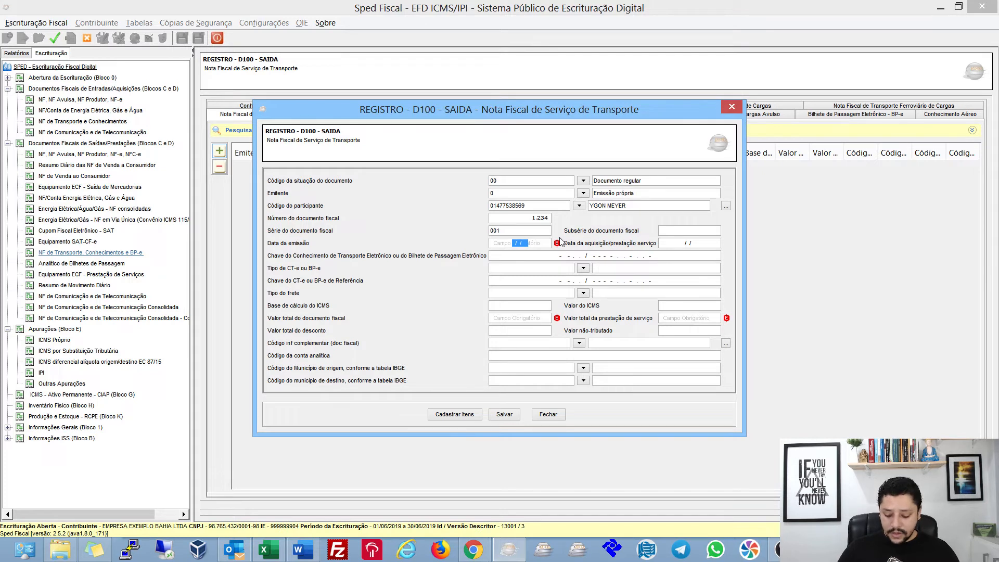
text(30062019)
key(Tab)
key(Tab)
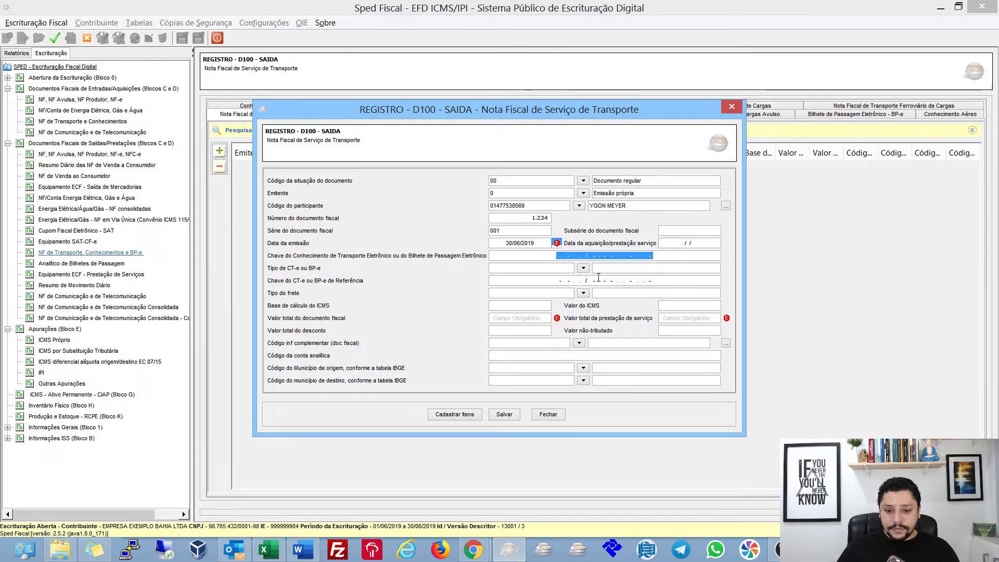
click(556, 243)
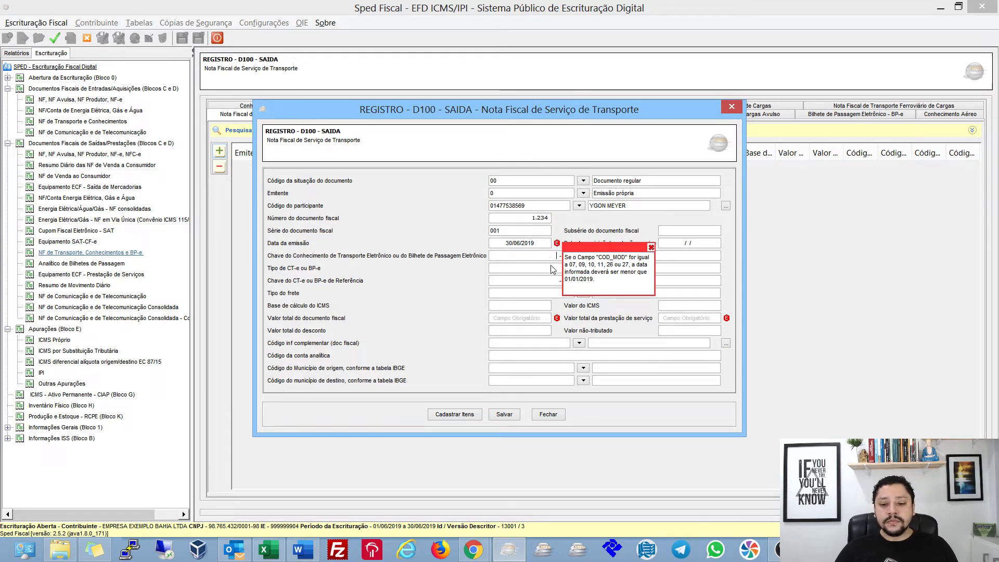
click(651, 248)
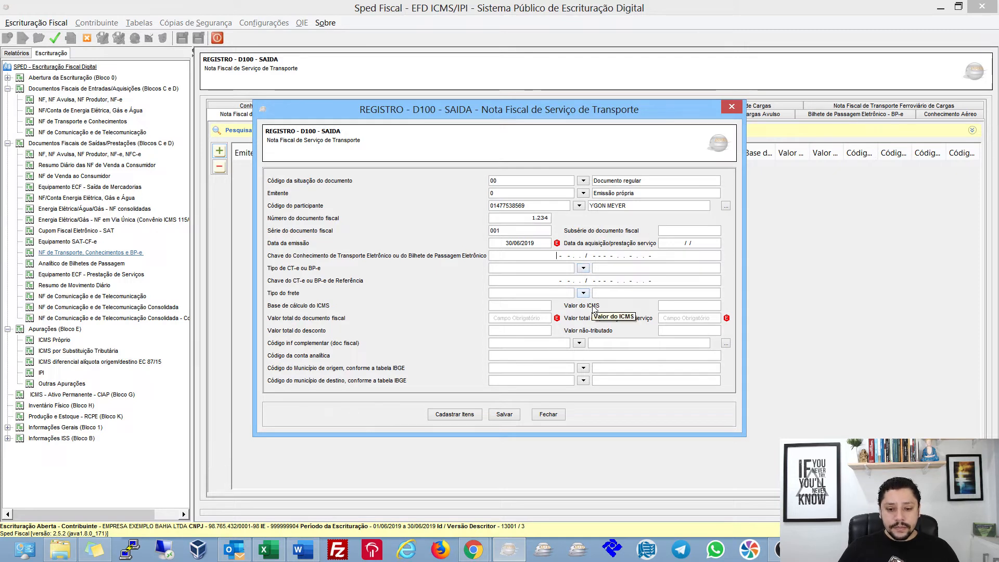
Set the total document value and total service value to R$ 1.000,00 each and save the transport service invoice
click(541, 318)
text(1000)
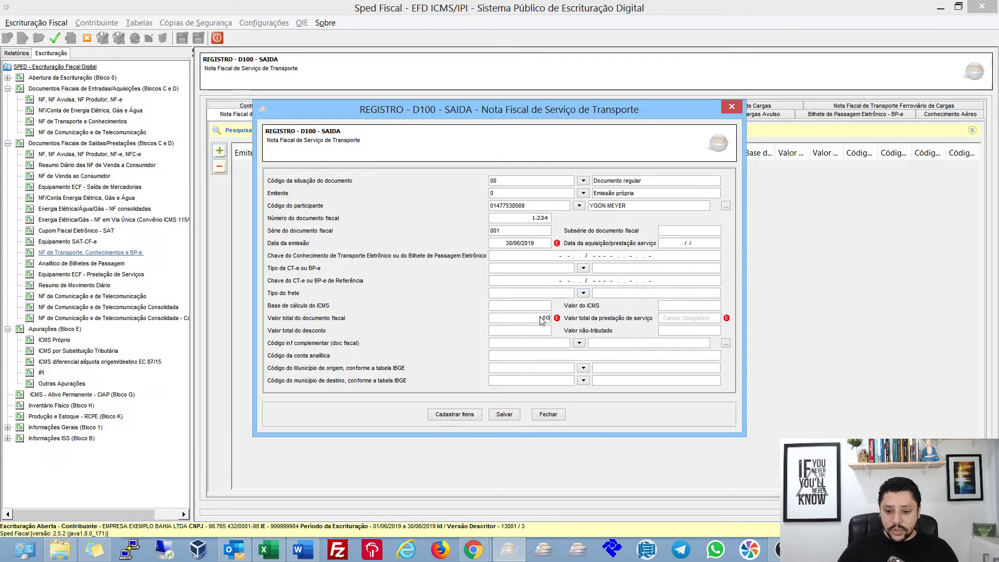
key(Tab)
text(1000)
key(Tab)
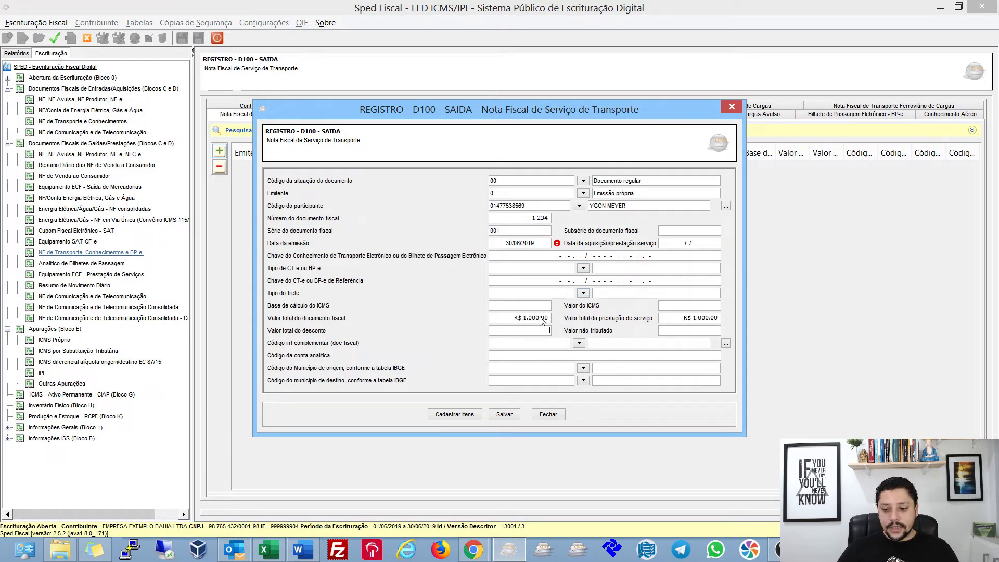
click(504, 414)
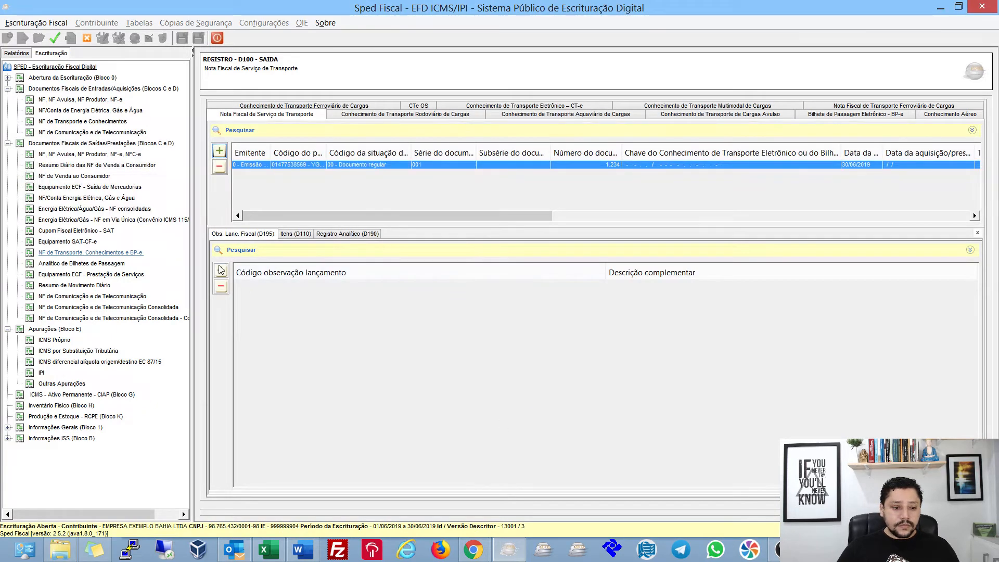
Add a D190 analytical record to the invoice with CST/ICMS 040, CFOP 5352 and an ICMS rate of 0,00 %
click(367, 234)
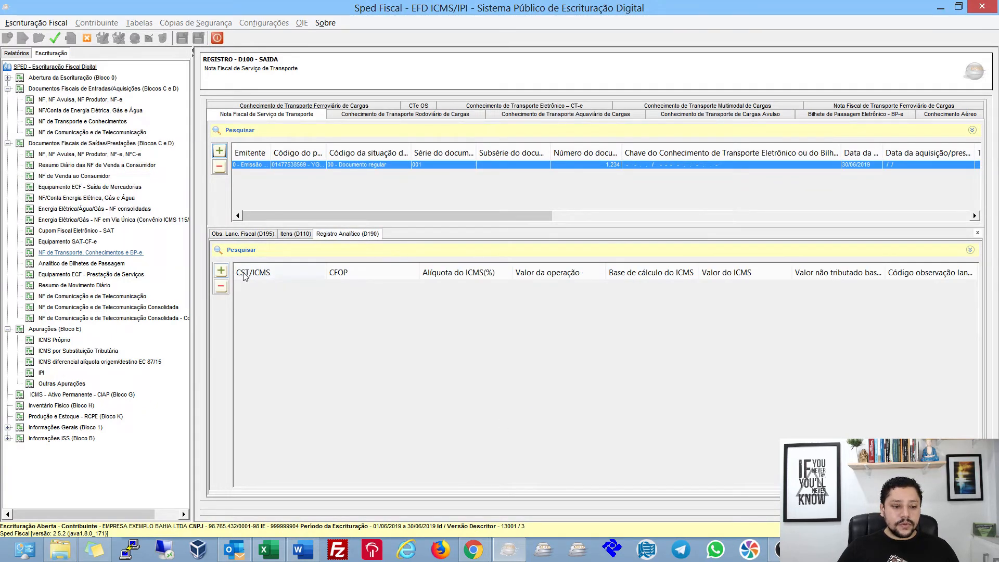
click(221, 270)
text(040)
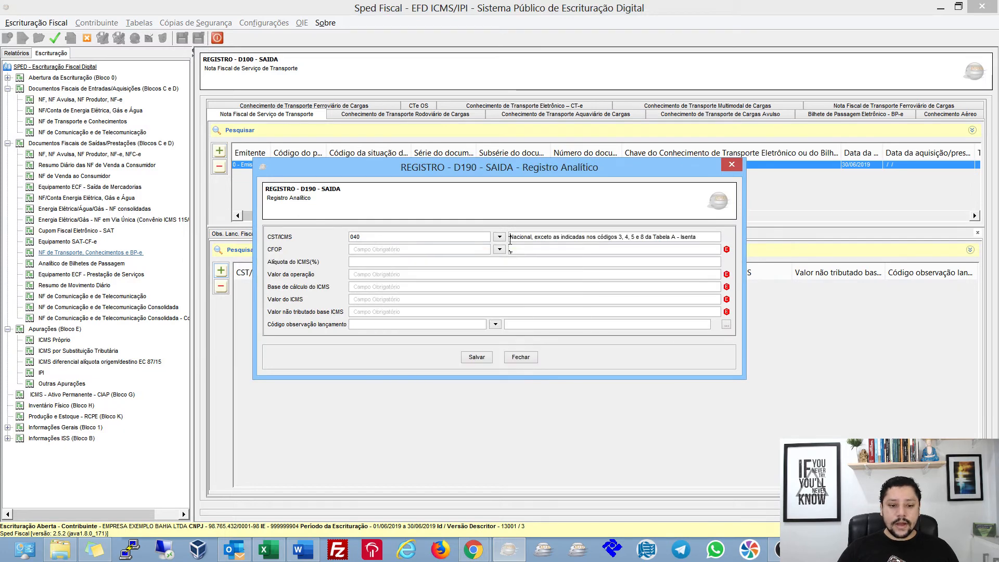
text(5352)
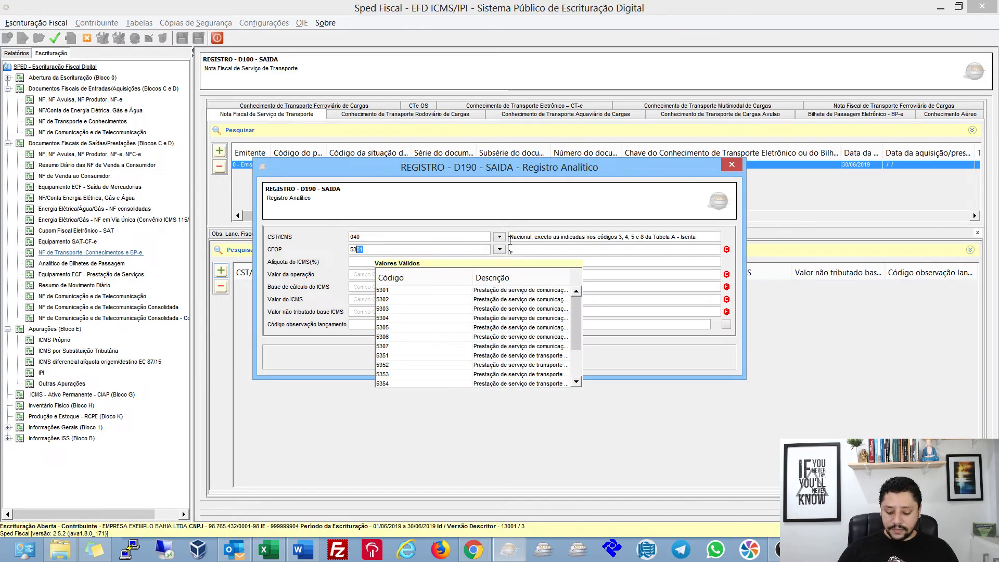
key(Tab)
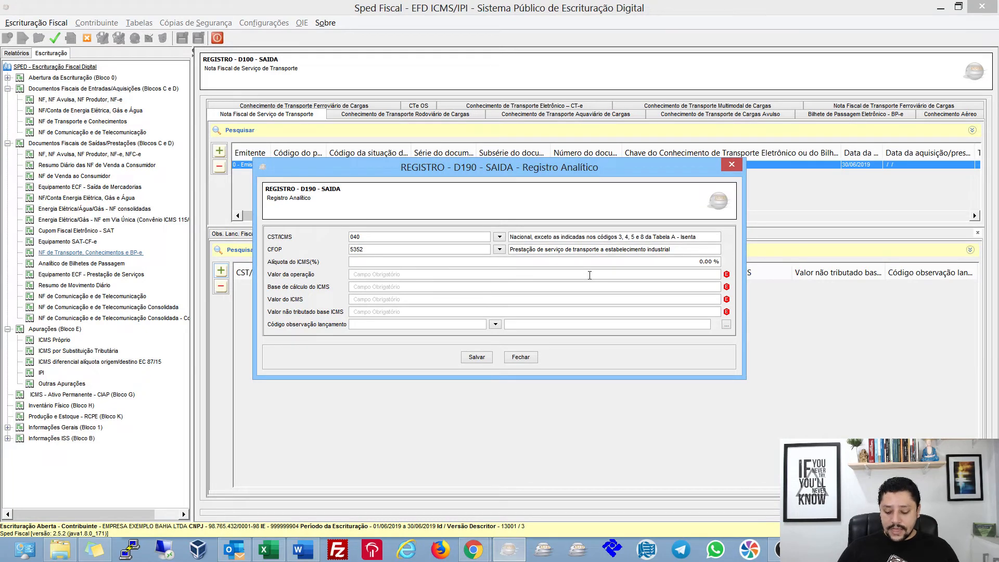
Enter an operation value of R$ 1.000,00 and R$ 0,00 for ICMS base, ICMS value and untaxed value, and save the analytical record
key(Tab)
text(1000)
key(Tab)
key(Tab)
key(Tab)
key(Tab)
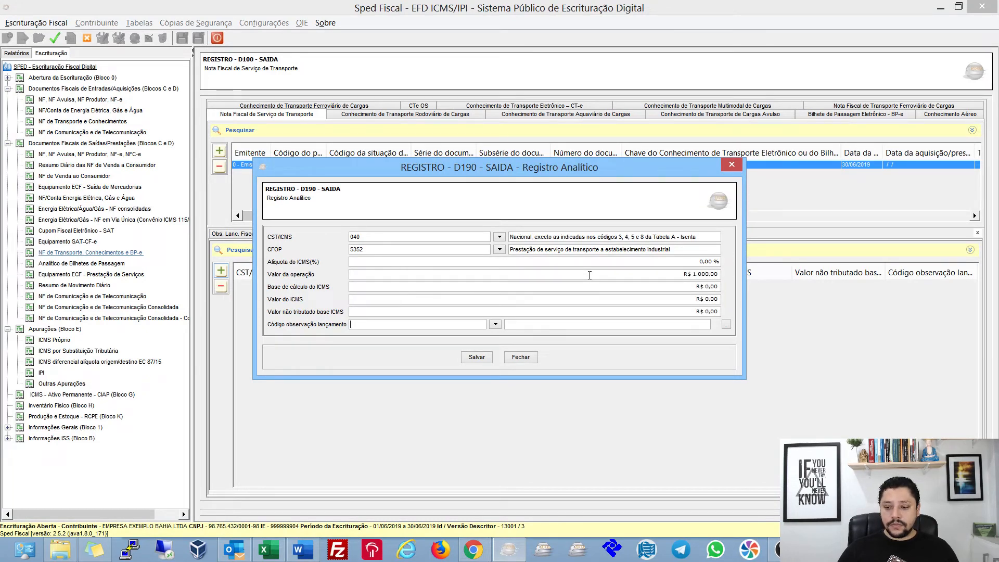
click(488, 356)
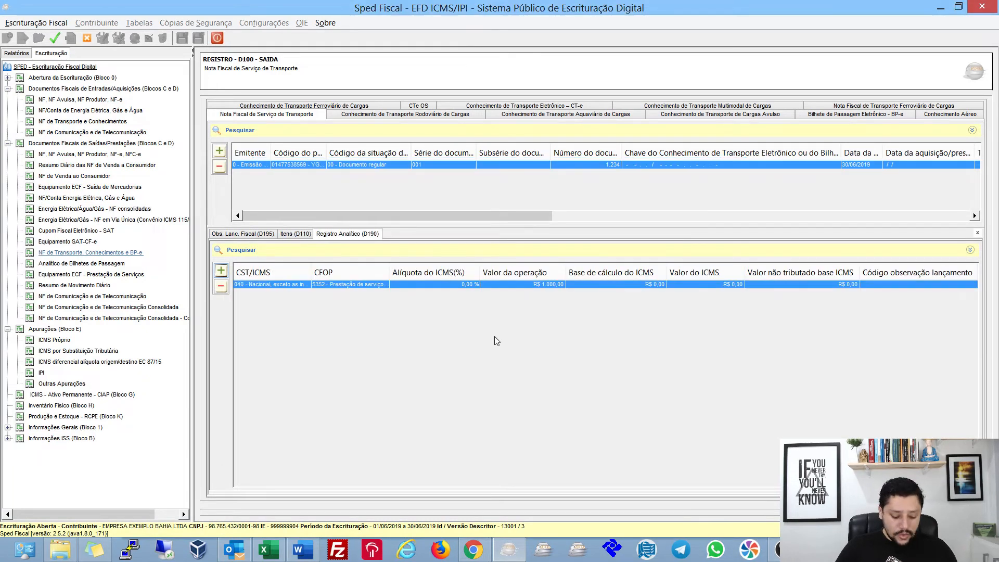
Validate the bookkeeping and review the error details, including the invoice record linked to the DT_DOC error
key(Return)
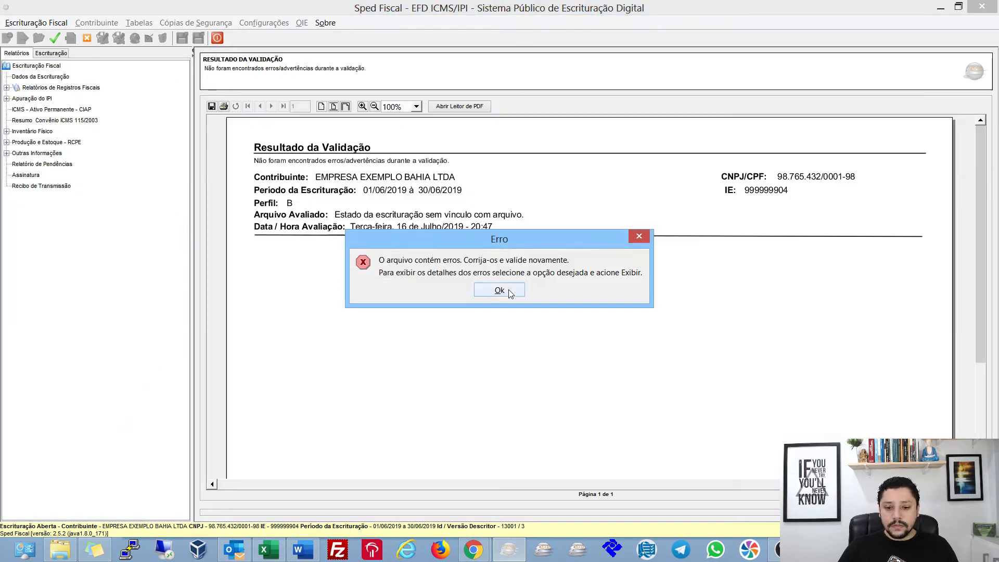
click(507, 290)
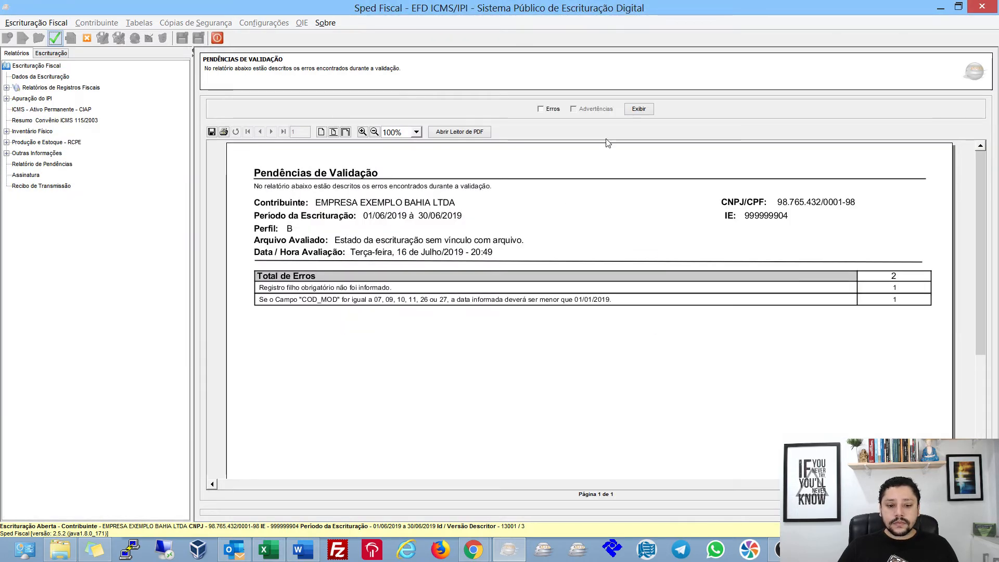
click(549, 109)
click(639, 109)
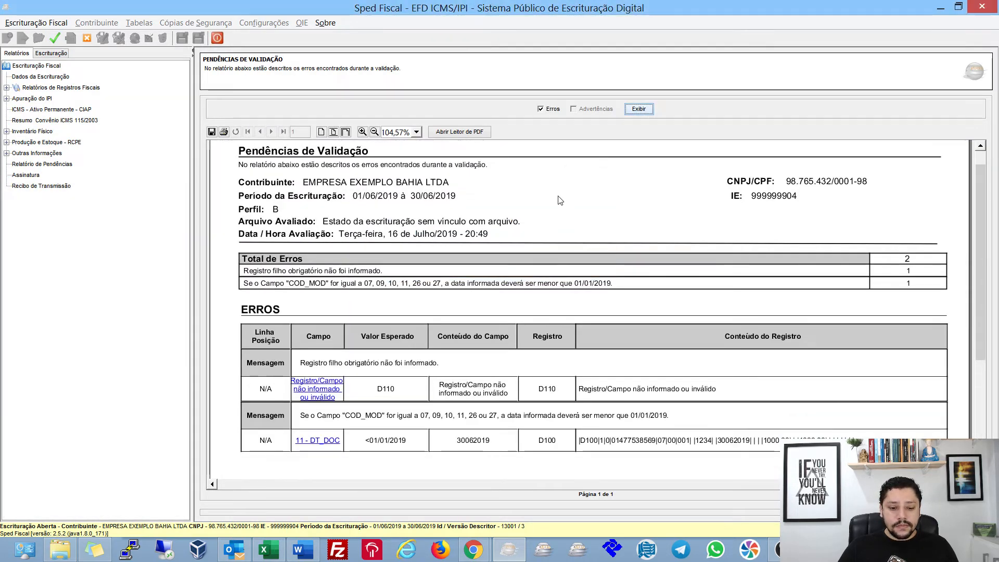
scroll(559, 201, down, 3)
scroll(308, 269, down, 1)
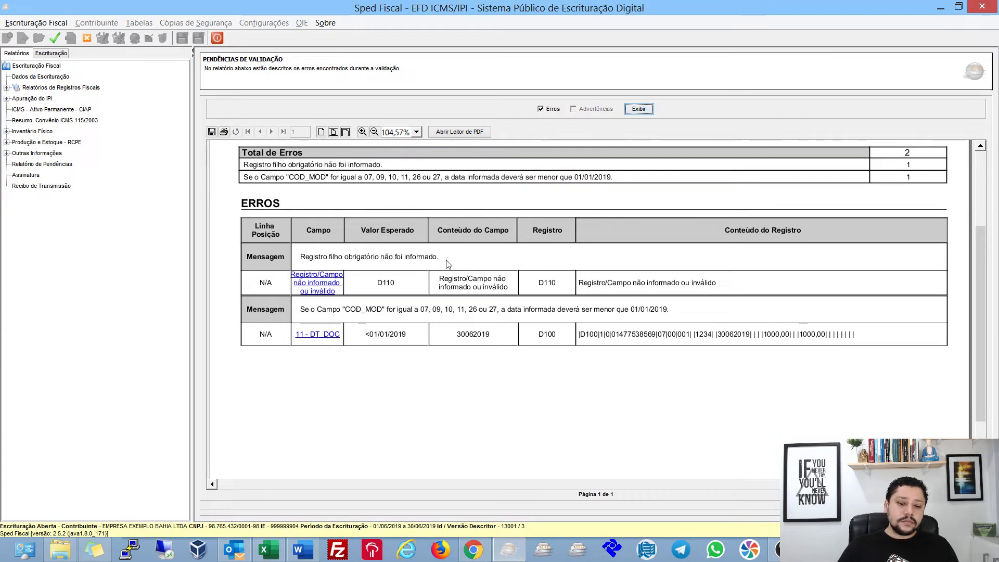
scroll(445, 262, down, 1)
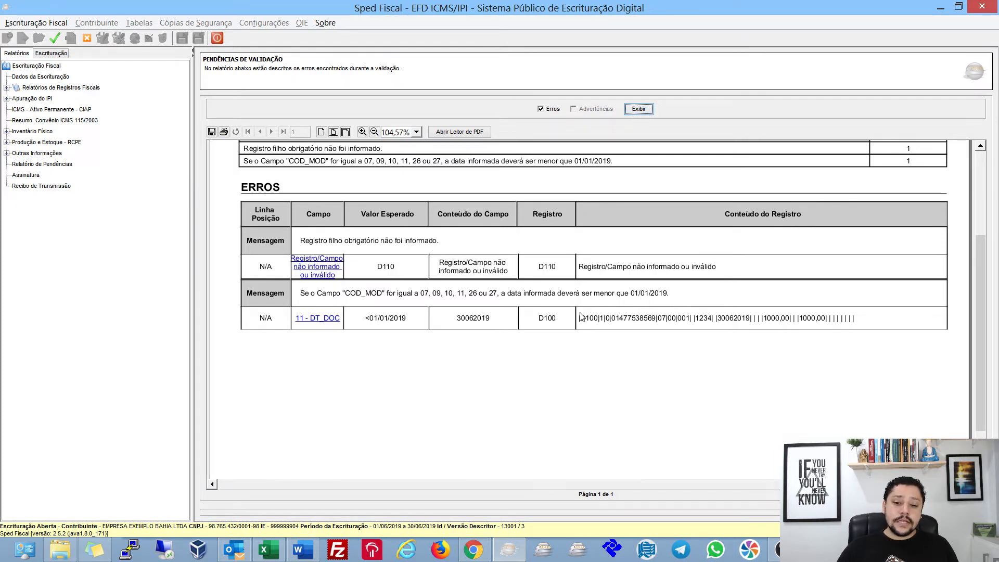
click(318, 318)
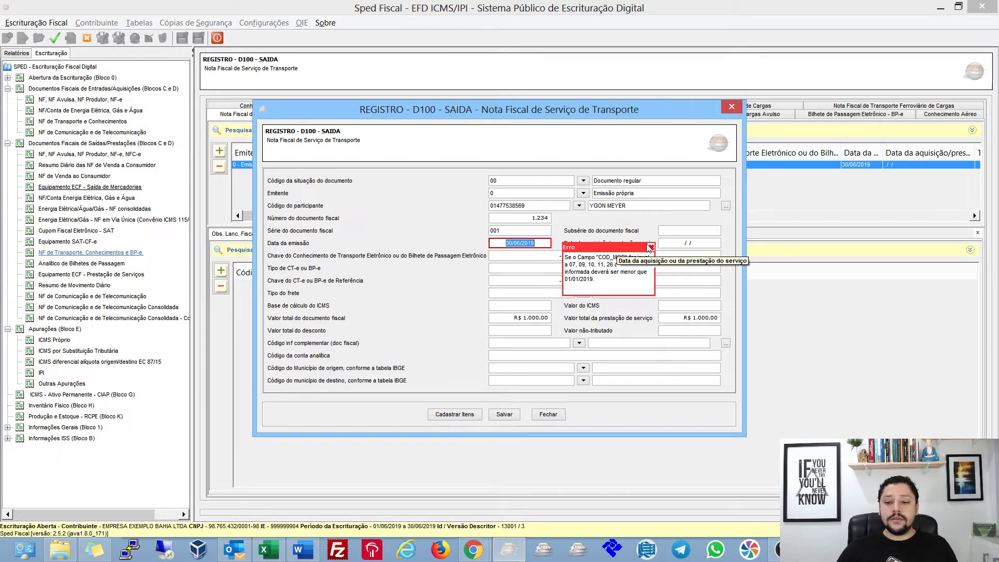
click(551, 414)
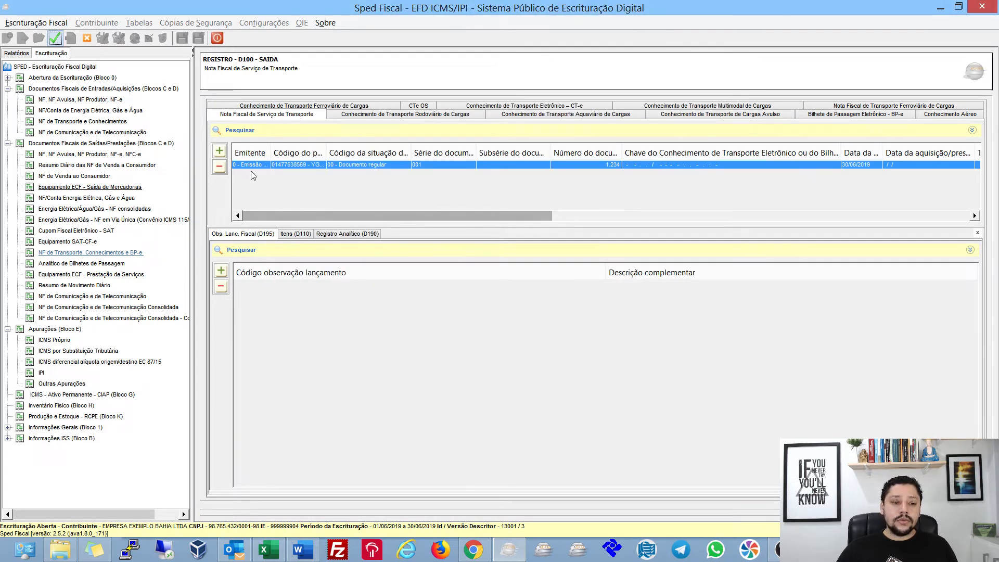
Change the invoice's document status to 01 Documento regular extemporâneo and its issue date to 30/12/2018, and save it
double_click(270, 163)
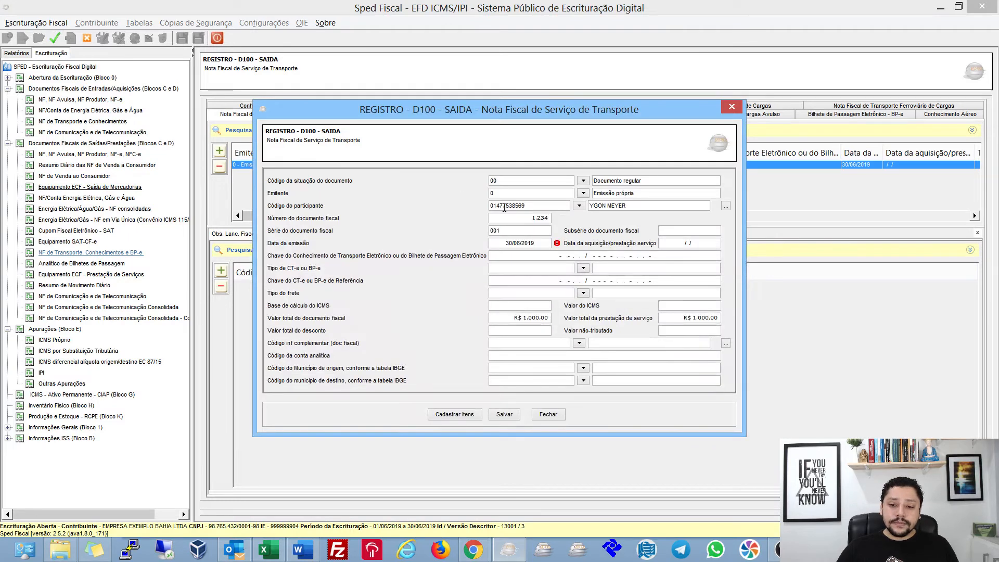
click(583, 181)
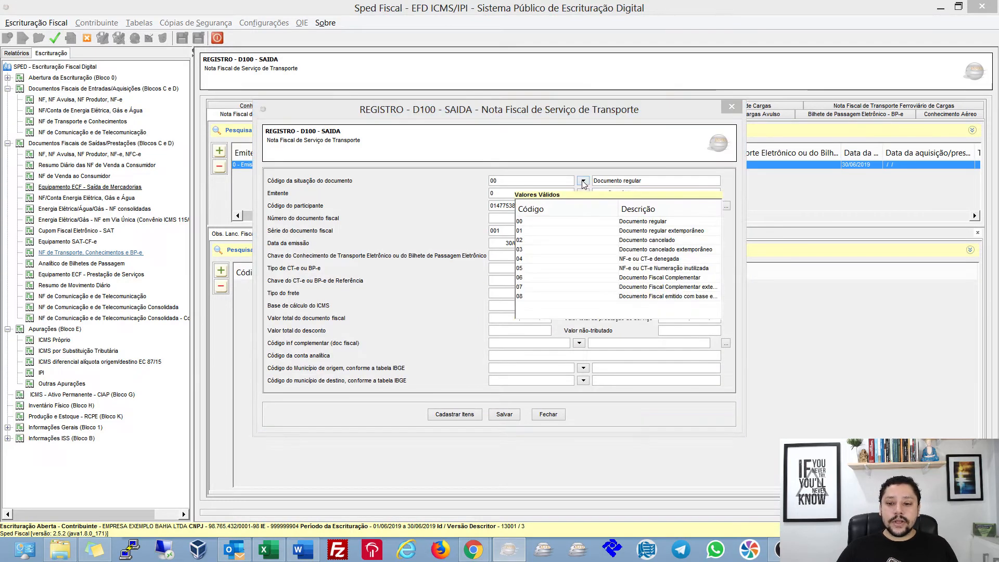
click(663, 231)
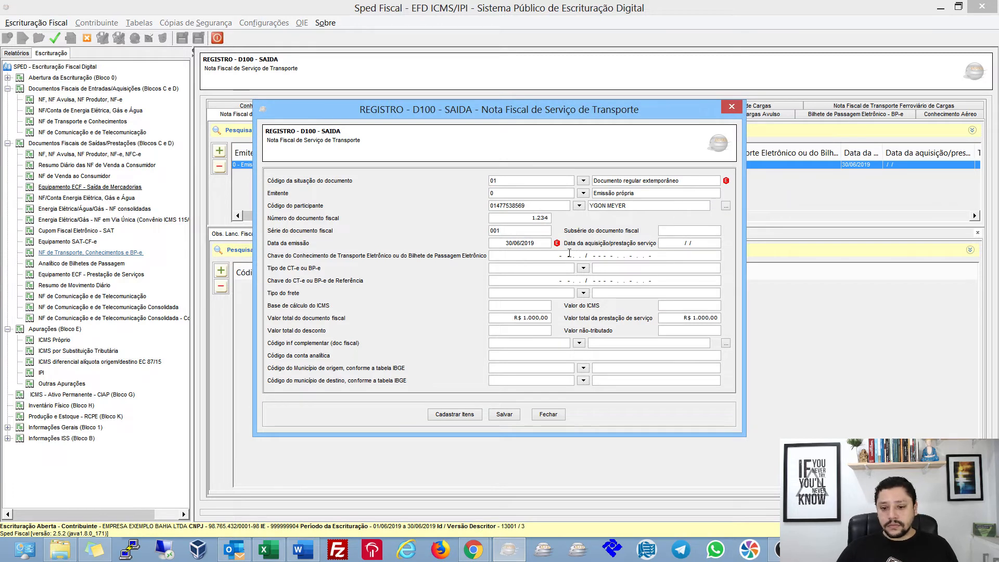
click(546, 245)
drag(546, 243, 472, 245)
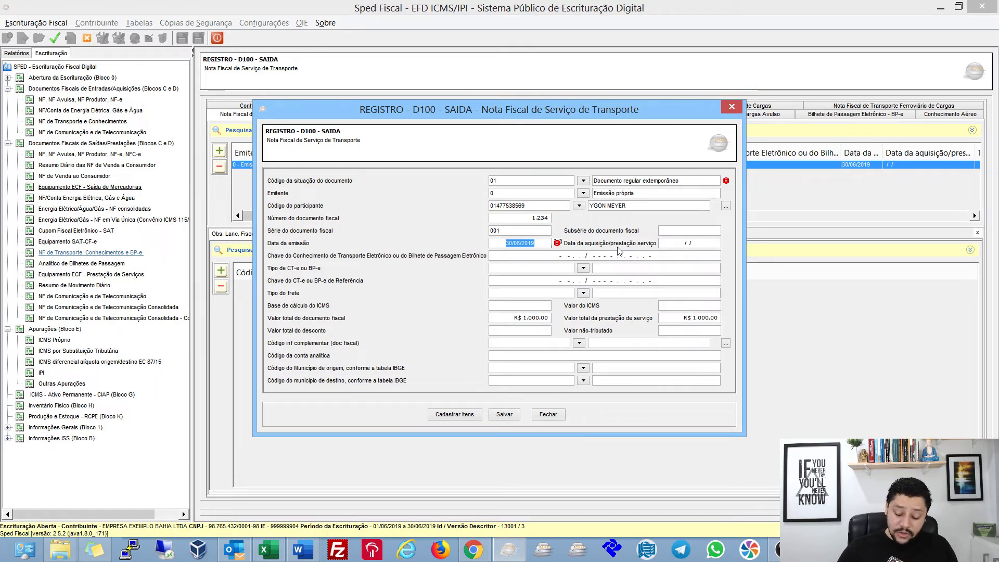
text(30122)
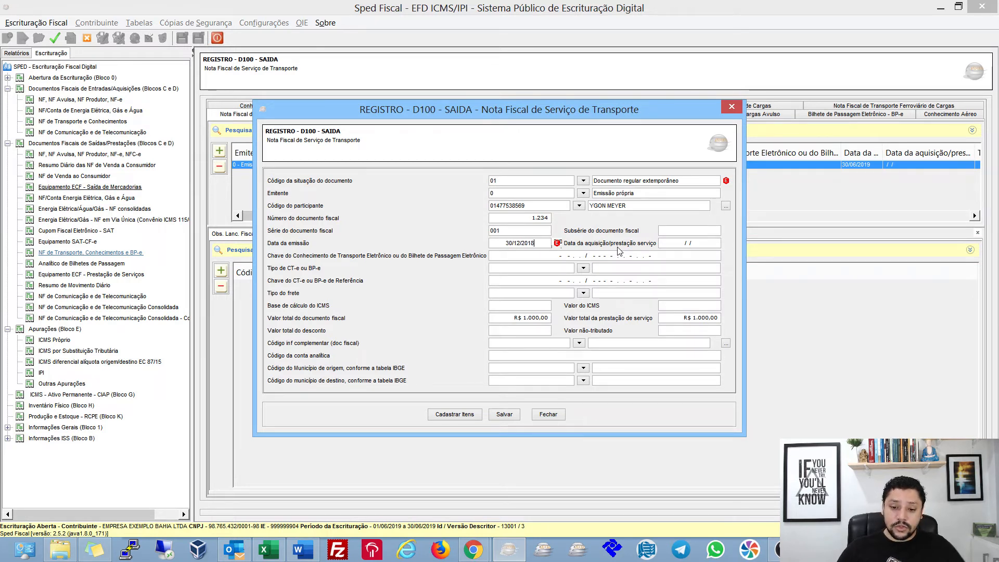
key(Tab)
click(508, 418)
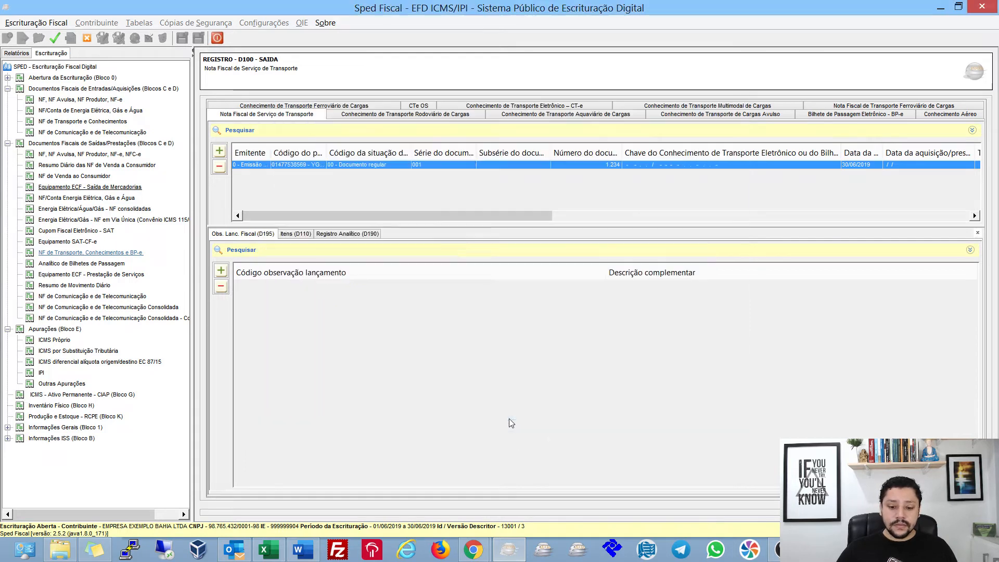
Validate the bookkeeping again with the corrected invoice and display the details of the remaining errors
key(Return)
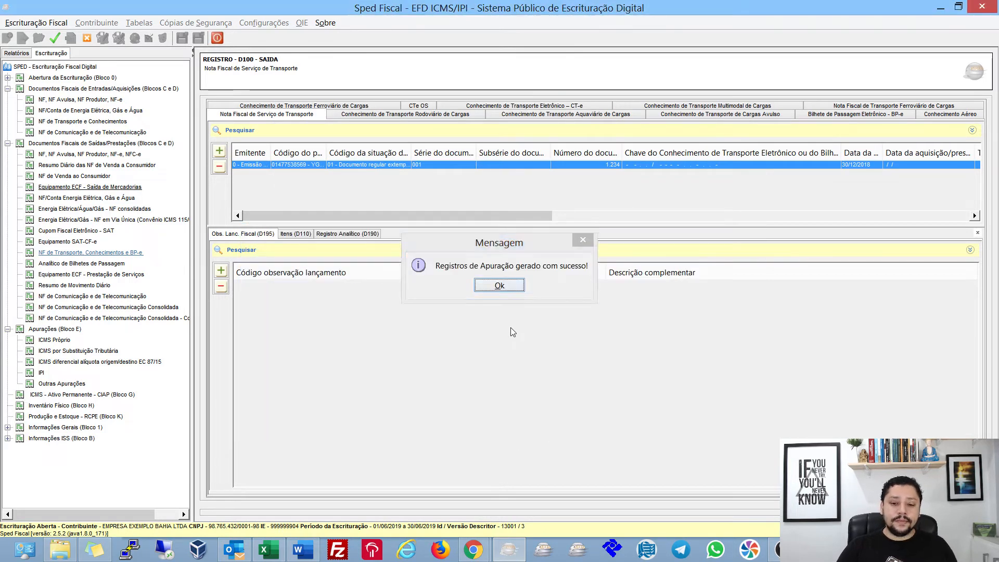
key(Return)
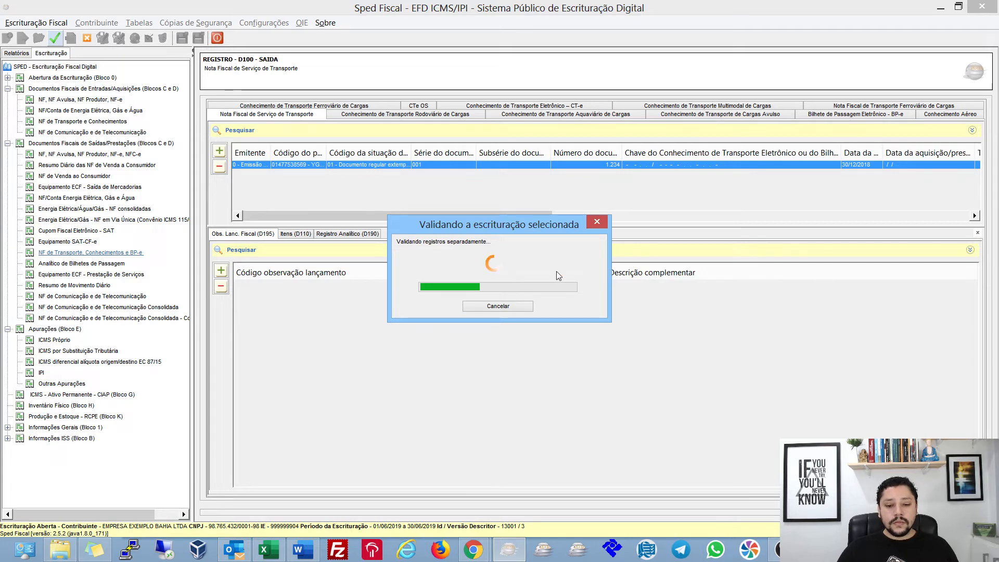
key(Return)
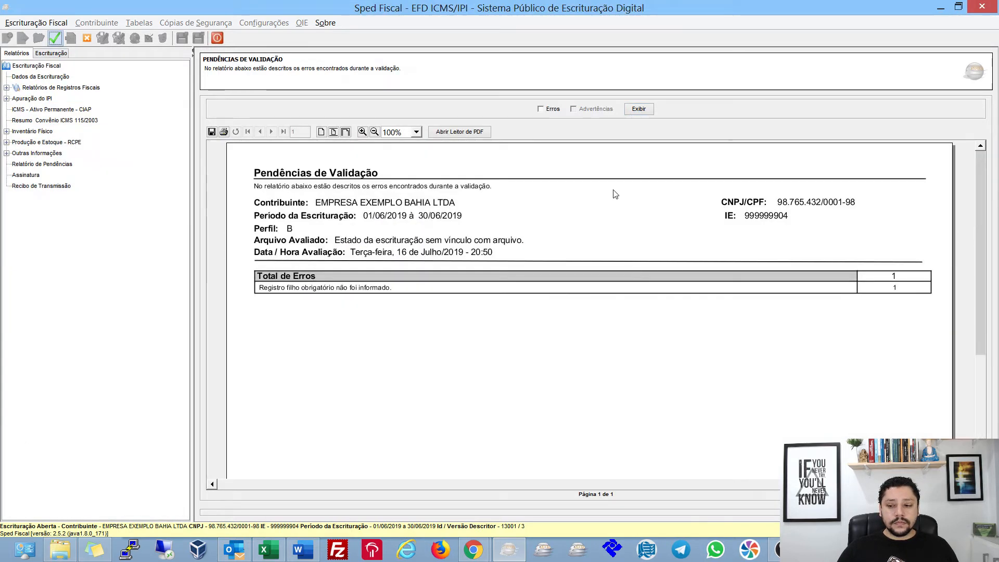
click(551, 111)
click(645, 110)
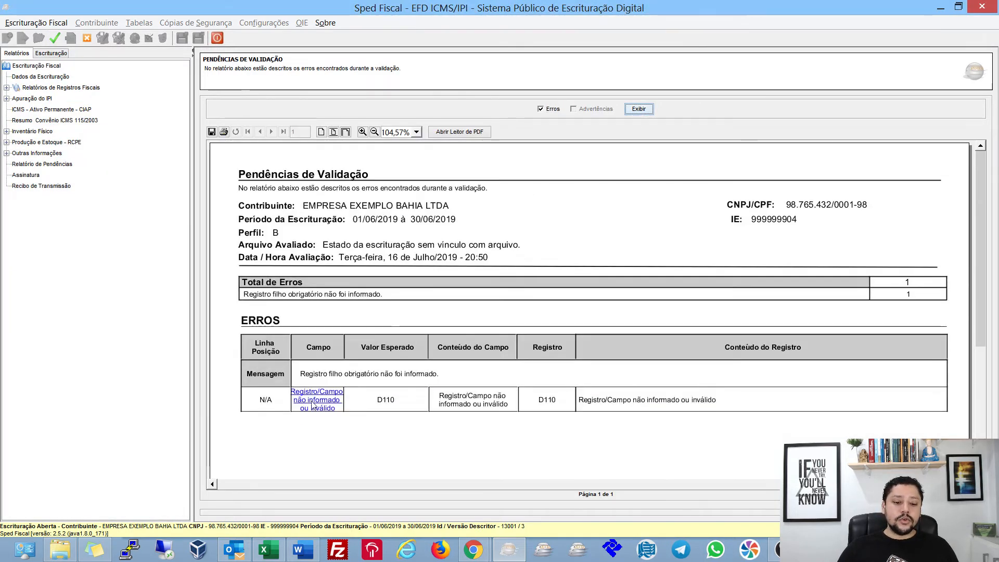
Add a D110 item to the invoice with sequence number 1, item code 000002 and service value R$ 1.000,00, and save it
click(320, 400)
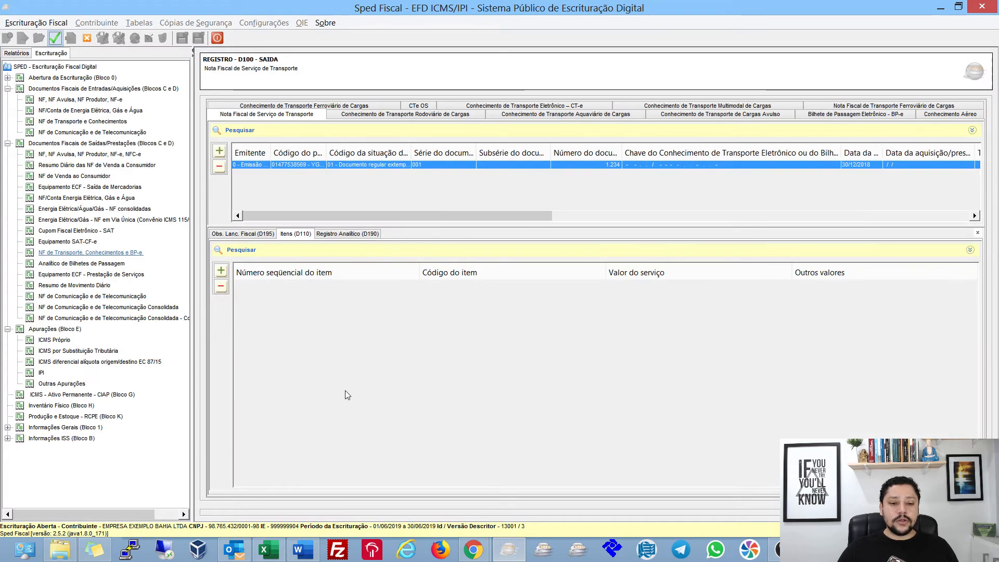
click(221, 271)
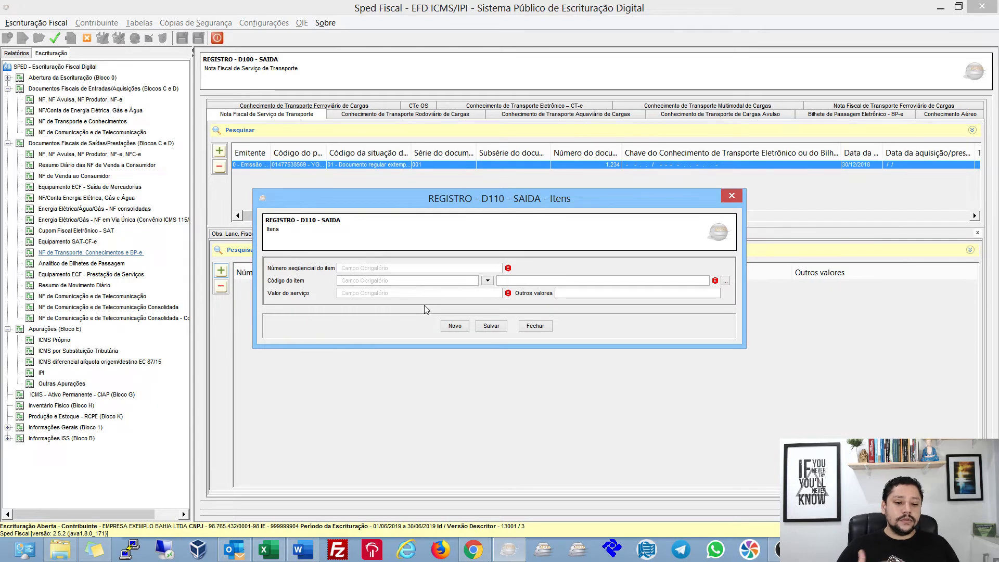
click(485, 283)
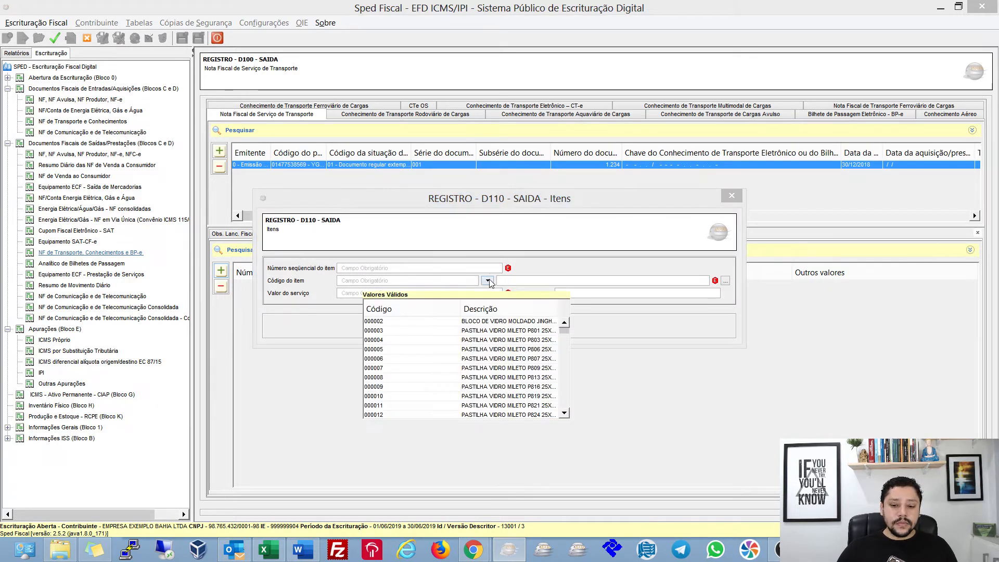
click(491, 323)
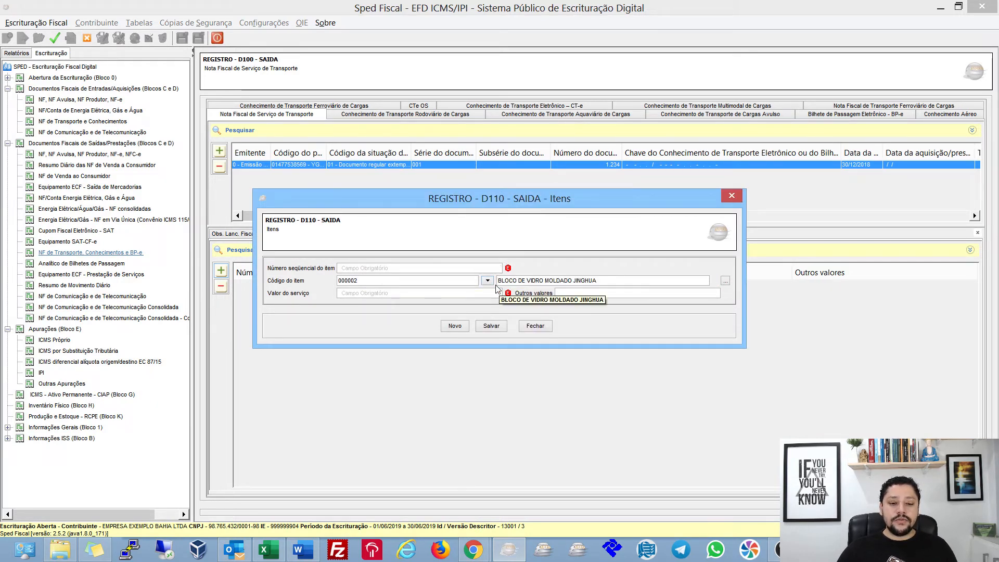
text(1)
key(Tab)
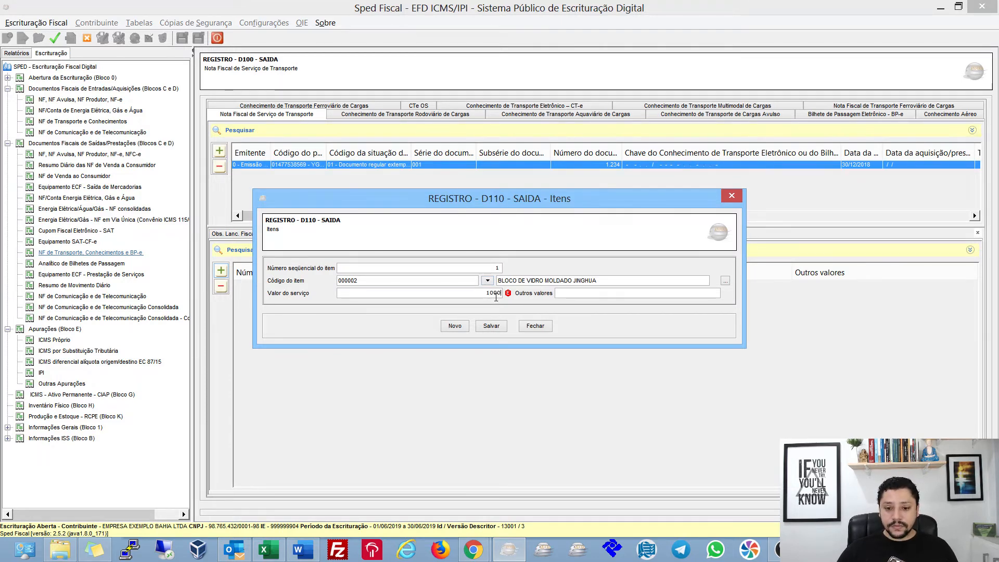
click(491, 325)
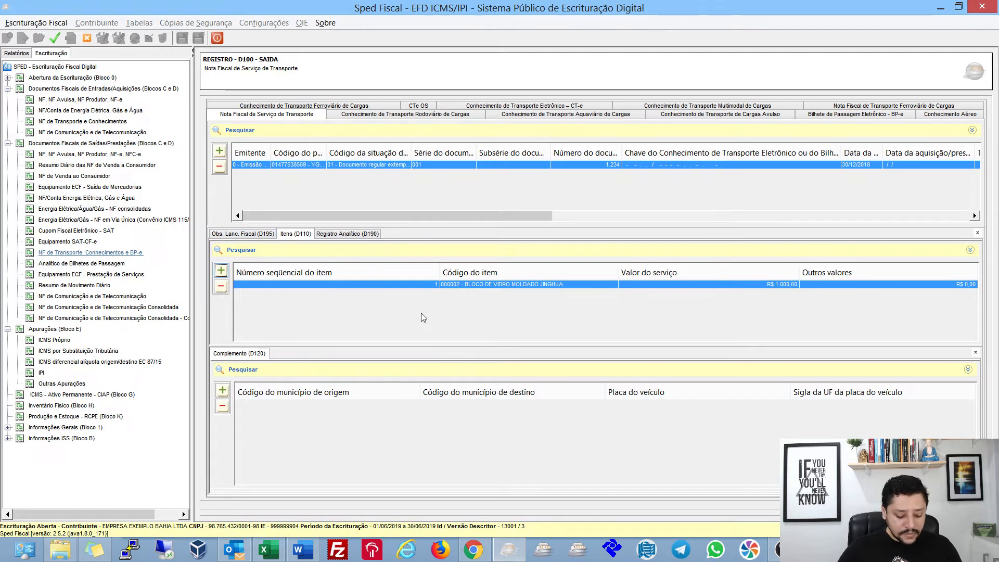
Revalidate the bookkeeping including the D110 item, and open the record behind the D120 error from the error details
key(ctrl+m)
key(Return)
key(Return)
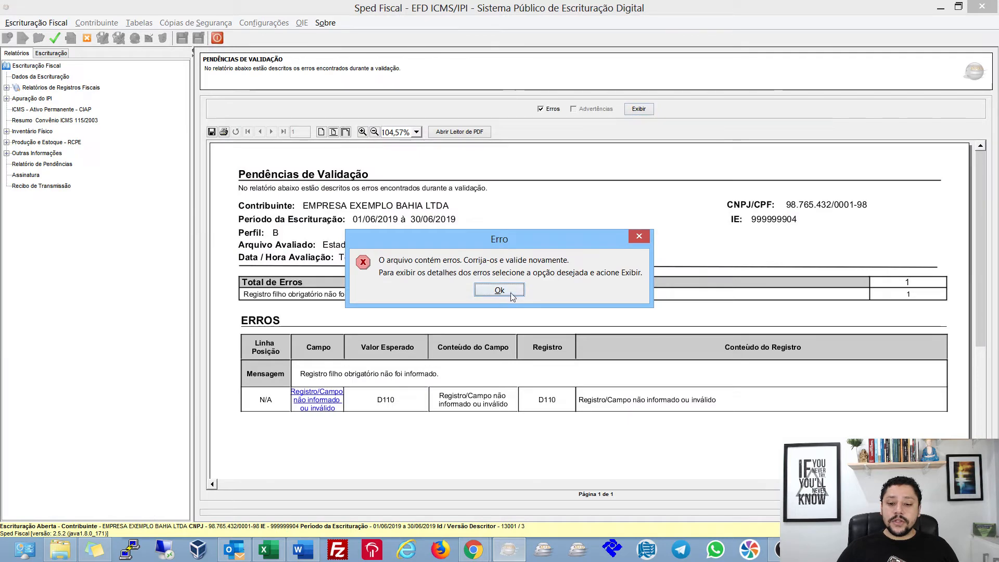
click(518, 293)
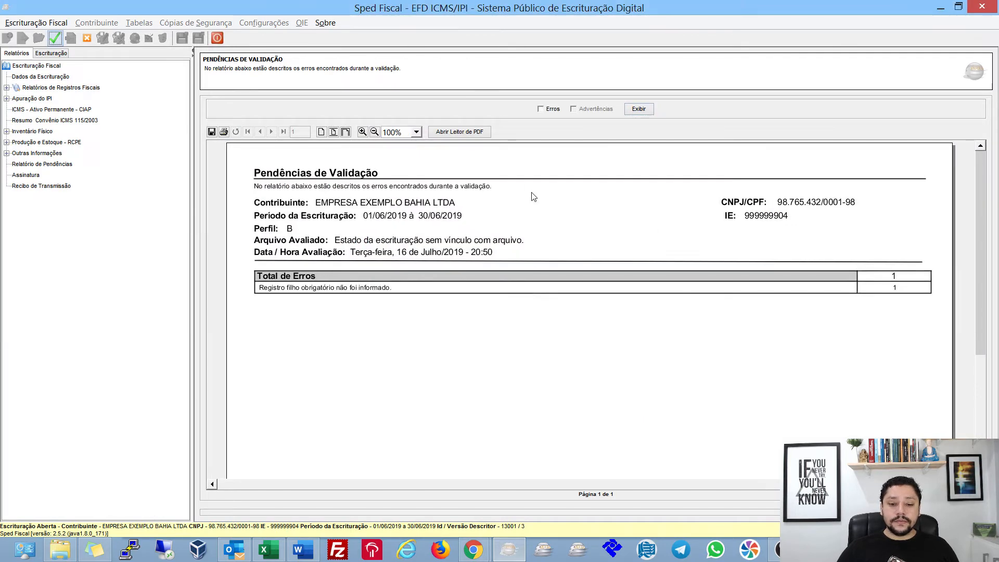
click(543, 109)
click(638, 109)
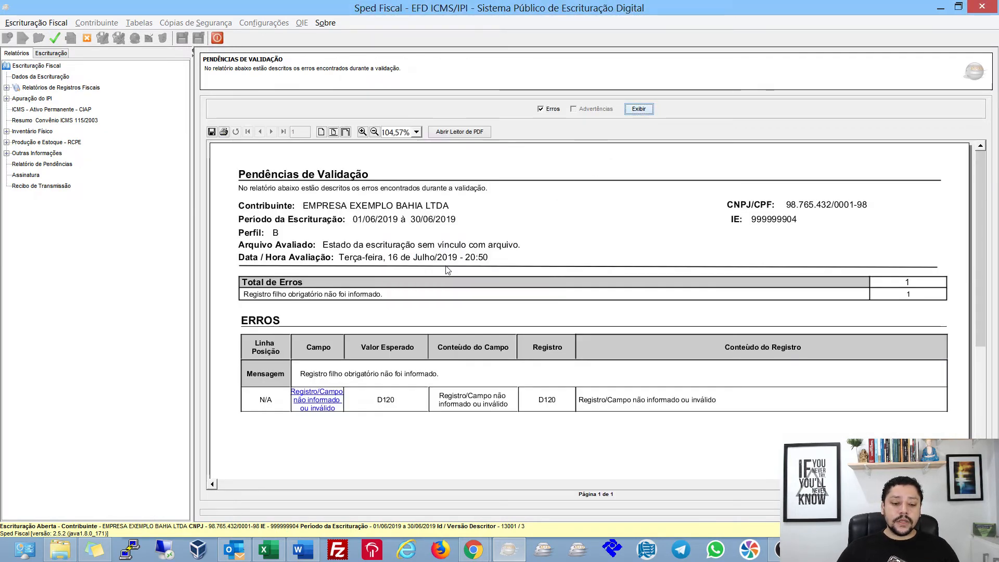
scroll(448, 270, down, 5)
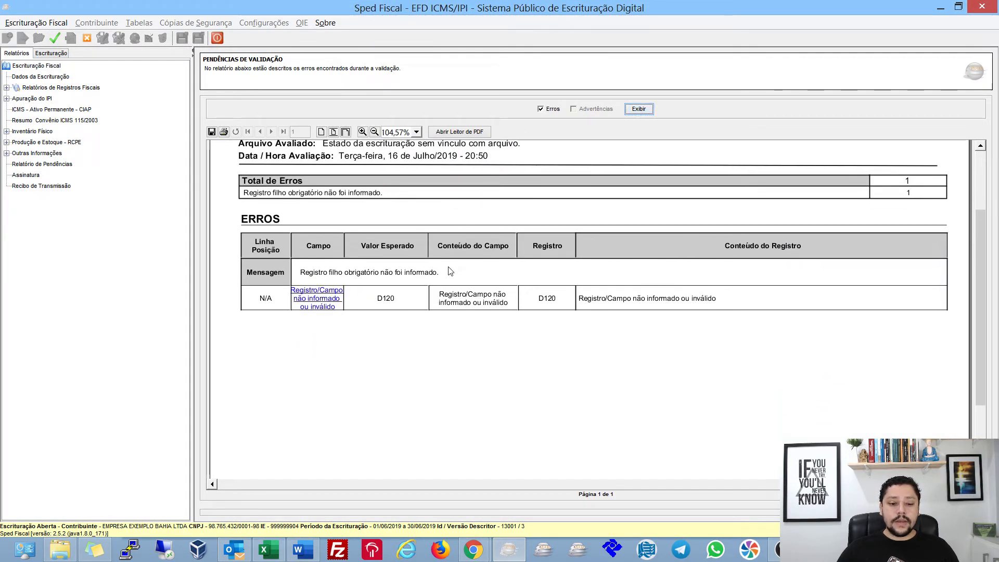
scroll(450, 271, down, 1)
click(410, 278)
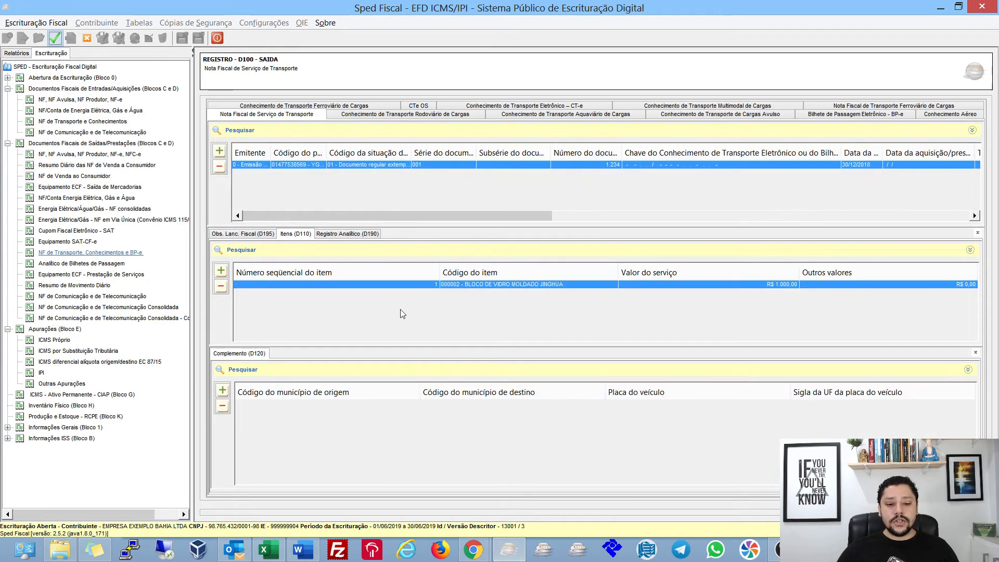
click(223, 389)
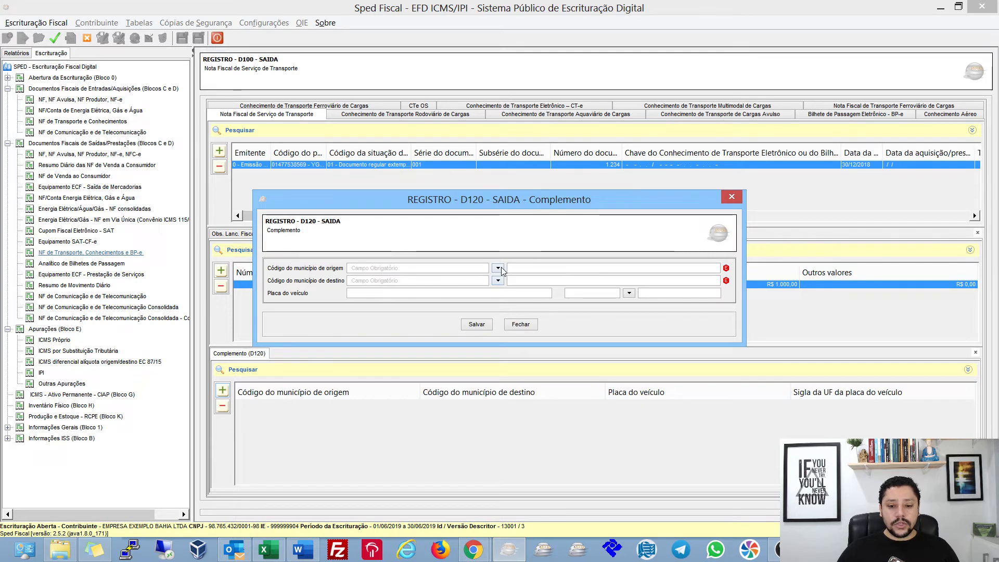
click(496, 280)
click(496, 281)
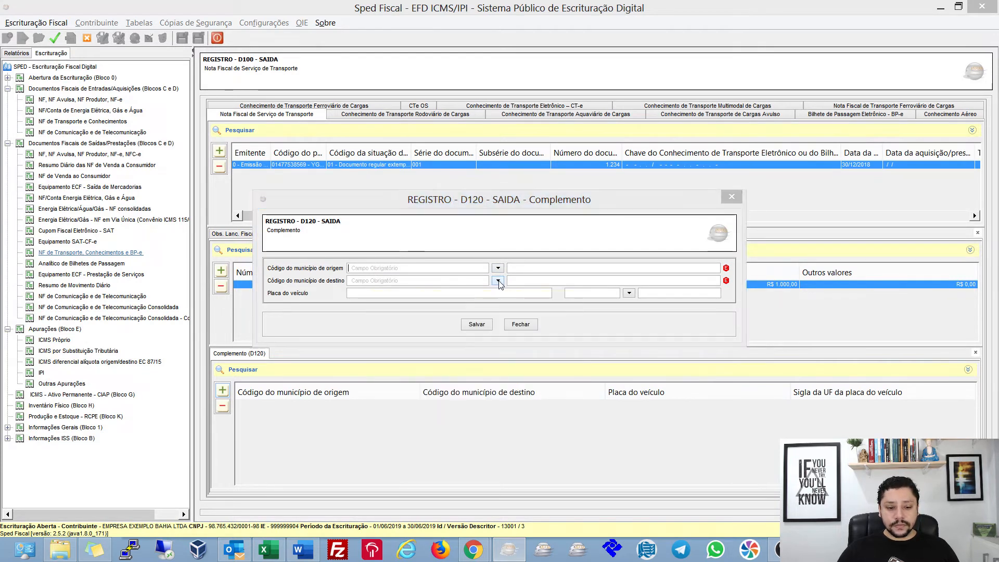
click(497, 281)
click(528, 270)
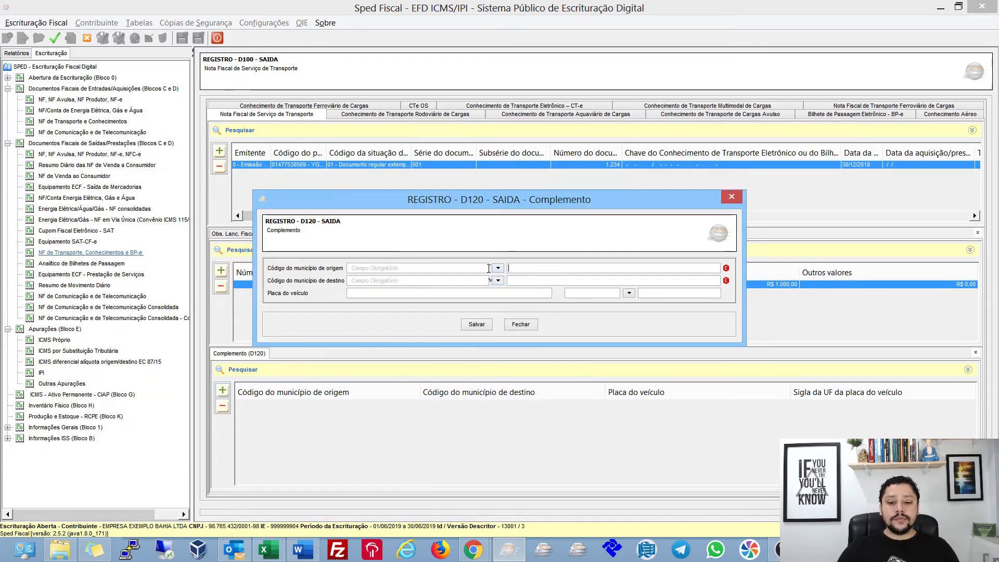
click(521, 326)
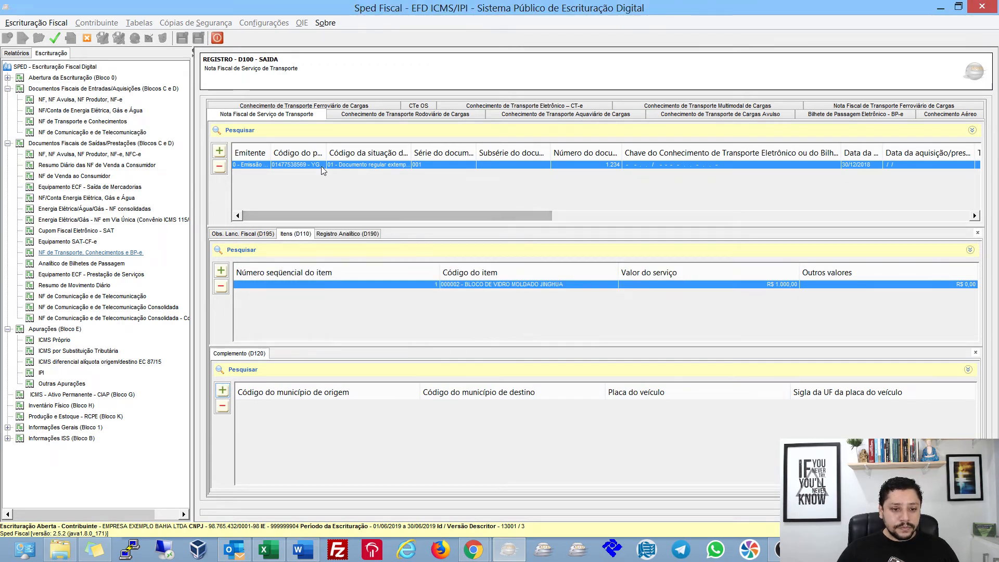
Set the transport invoice's ICMS base to R$ 1.000,00 and ICMS value to R$ 180,00, save it, and let the system update the apuração records
double_click(419, 164)
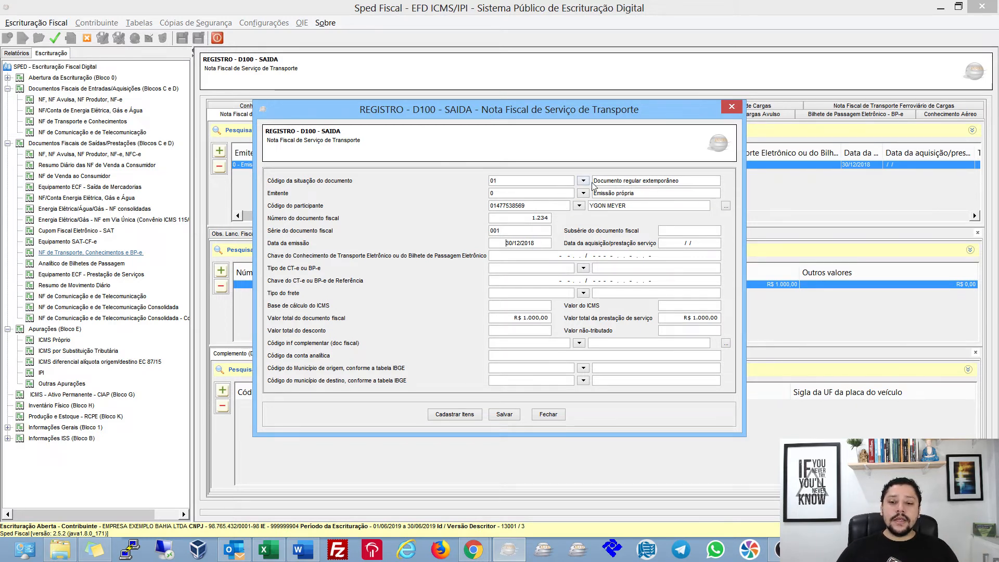
click(708, 184)
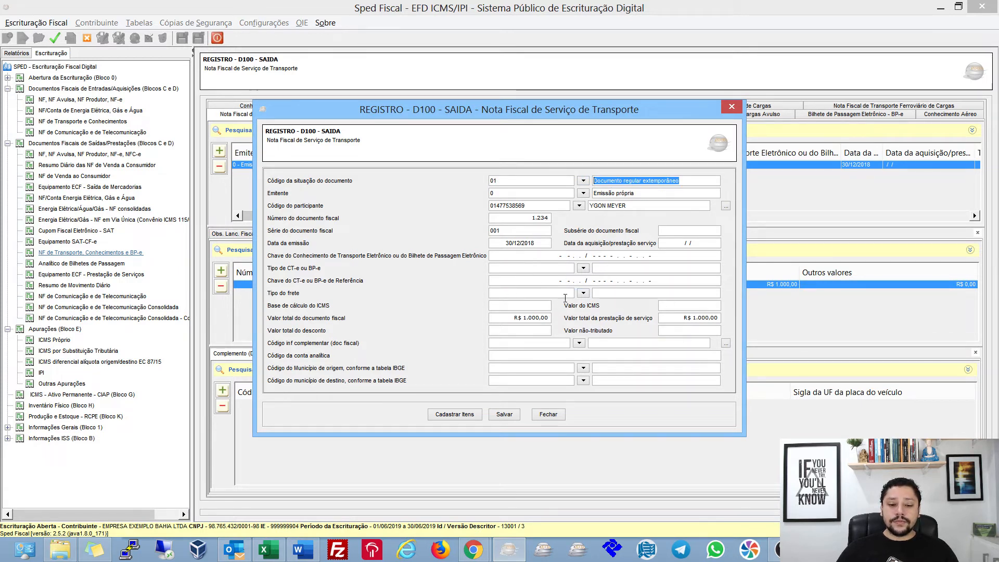
click(533, 307)
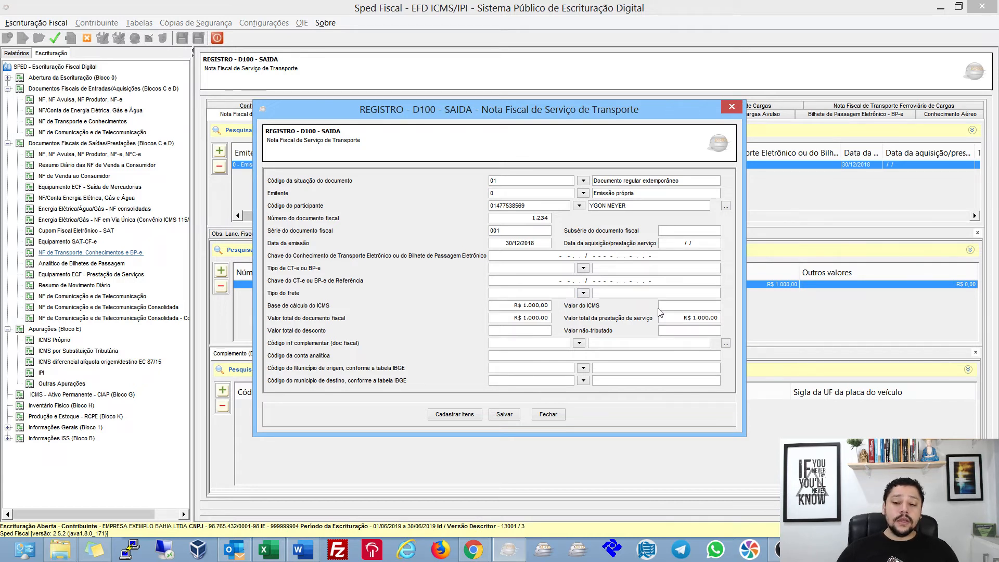
click(658, 308)
text(18)
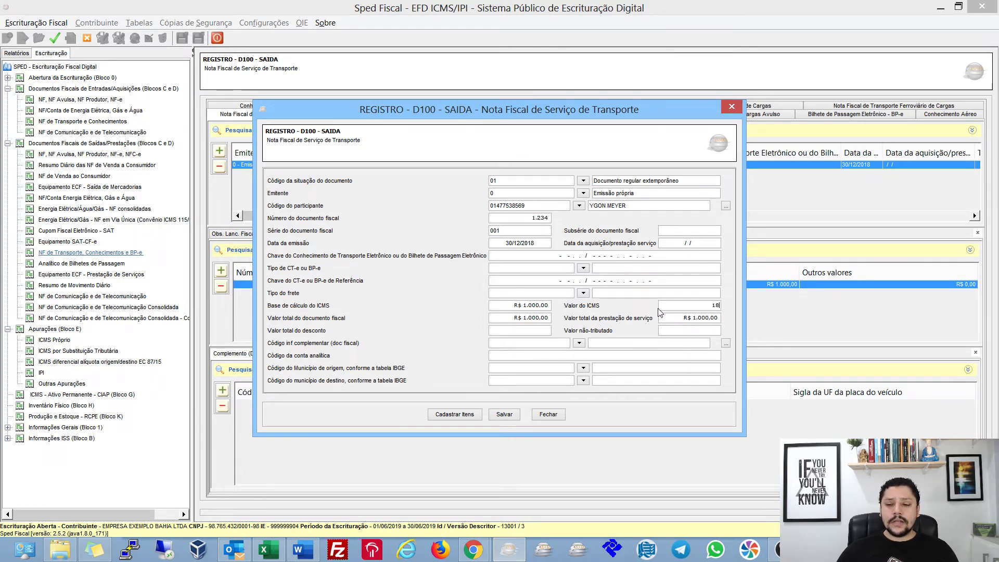
key(Tab)
key(shift+Tab)
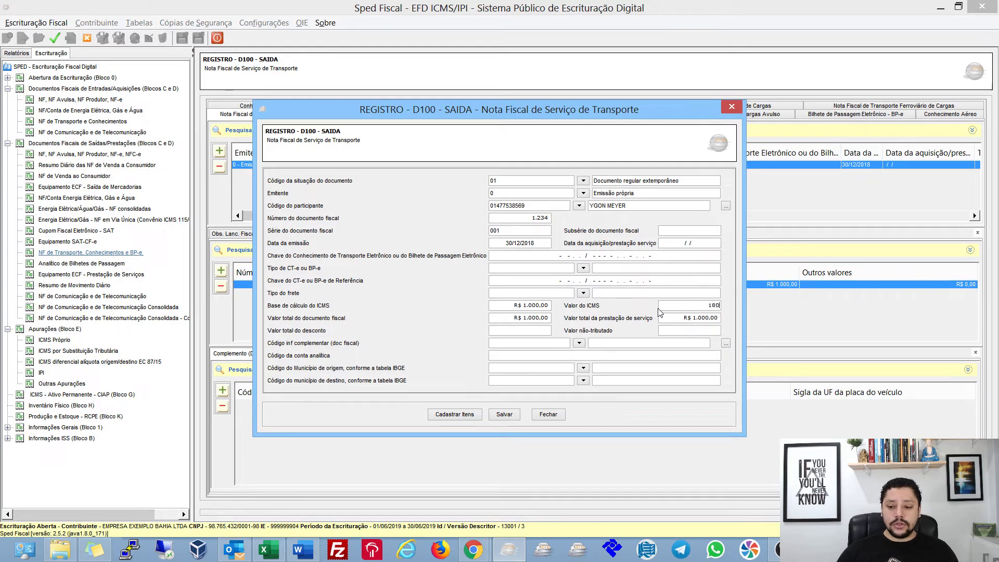
key(Tab)
key(Tab)
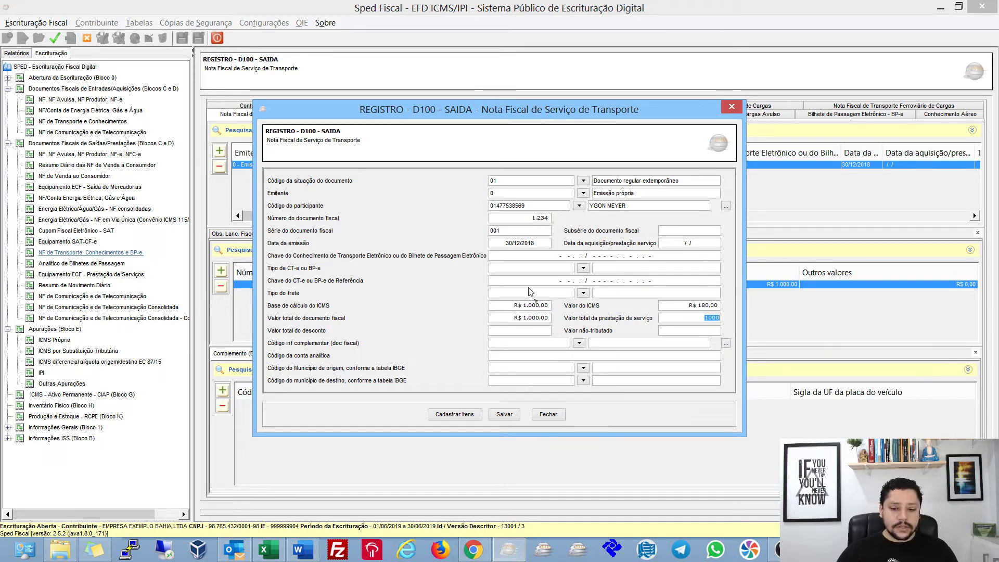
click(548, 414)
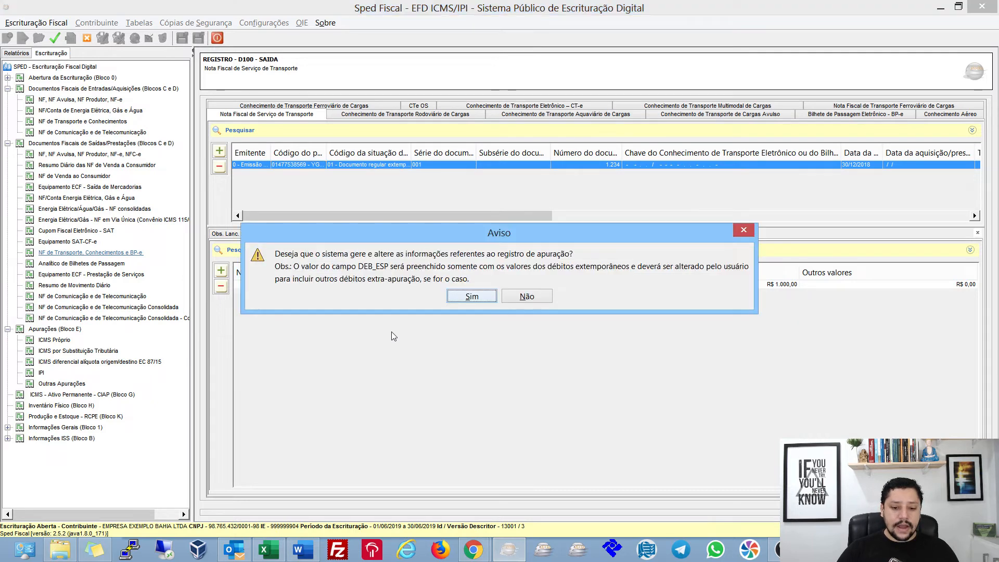
key(Return)
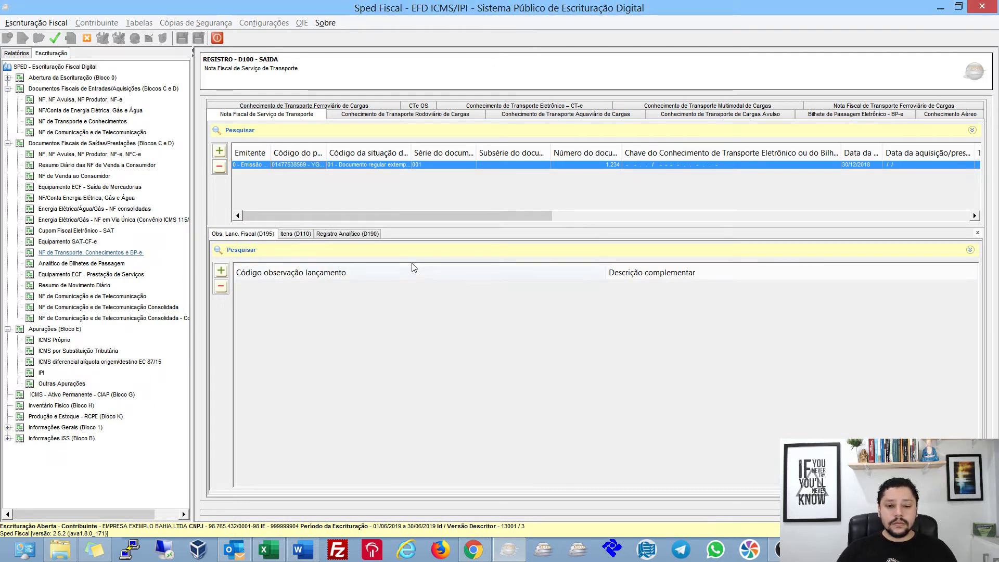
Revalidate the bookkeeping with the ICMS values, display the error details, and inspect the invoice field behind the VL_ICMS error
click(54, 38)
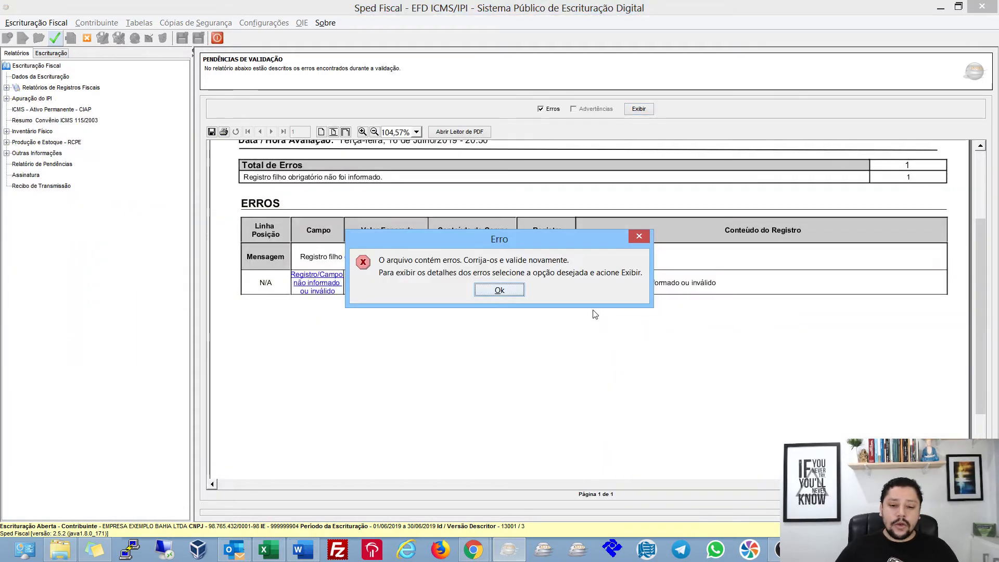
click(505, 290)
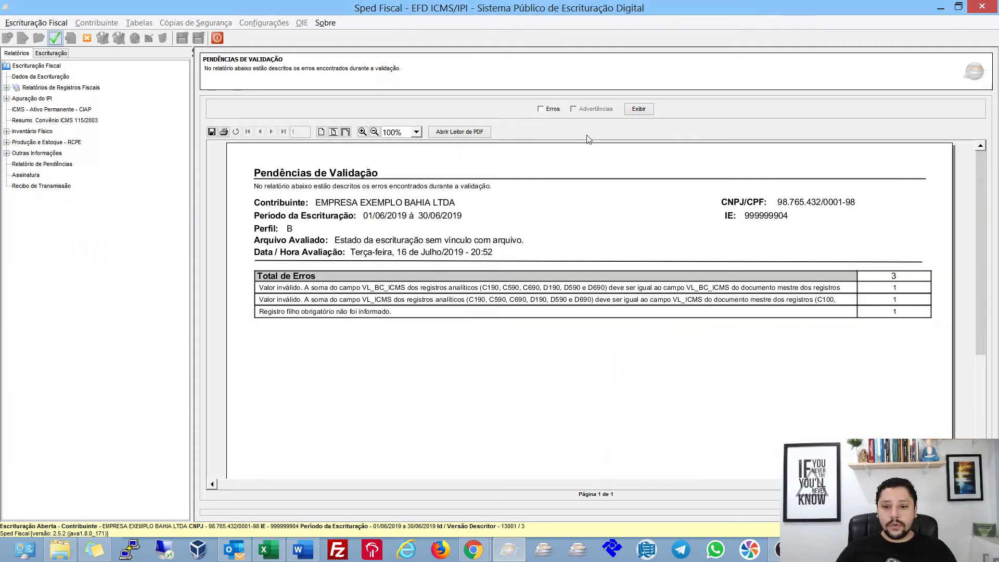
click(644, 109)
scroll(472, 279, down, 5)
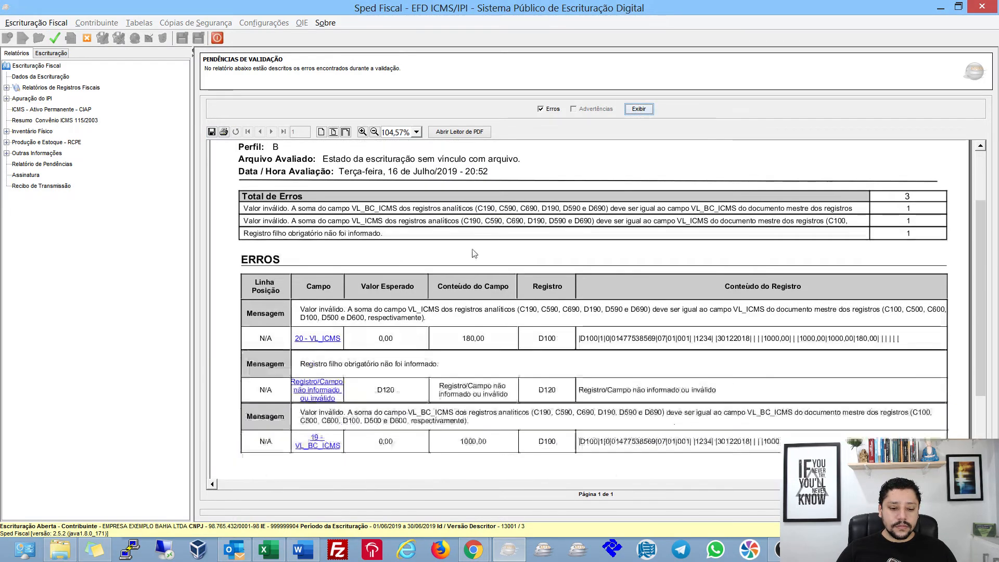
scroll(472, 275, down, 2)
scroll(345, 293, up, 3)
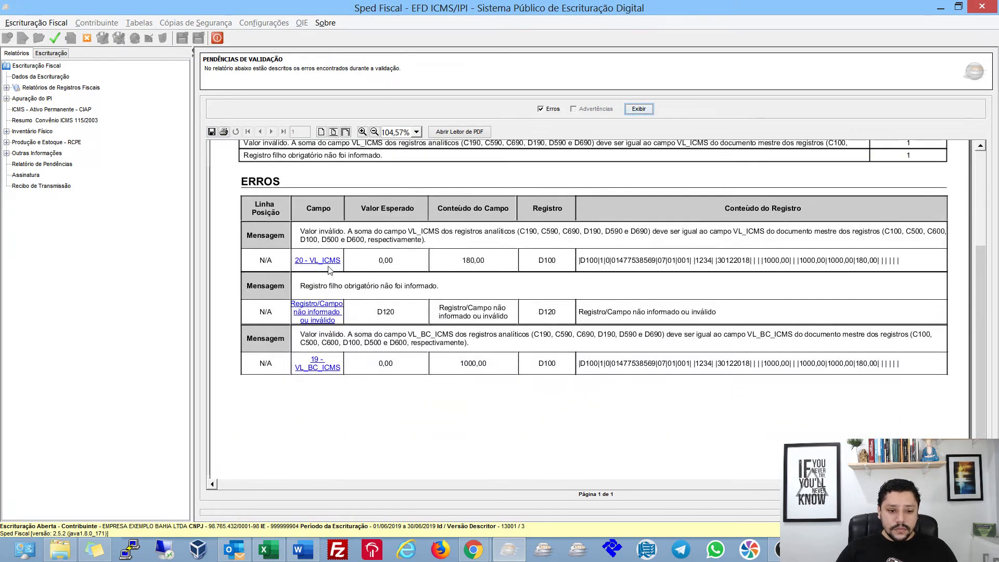
click(333, 261)
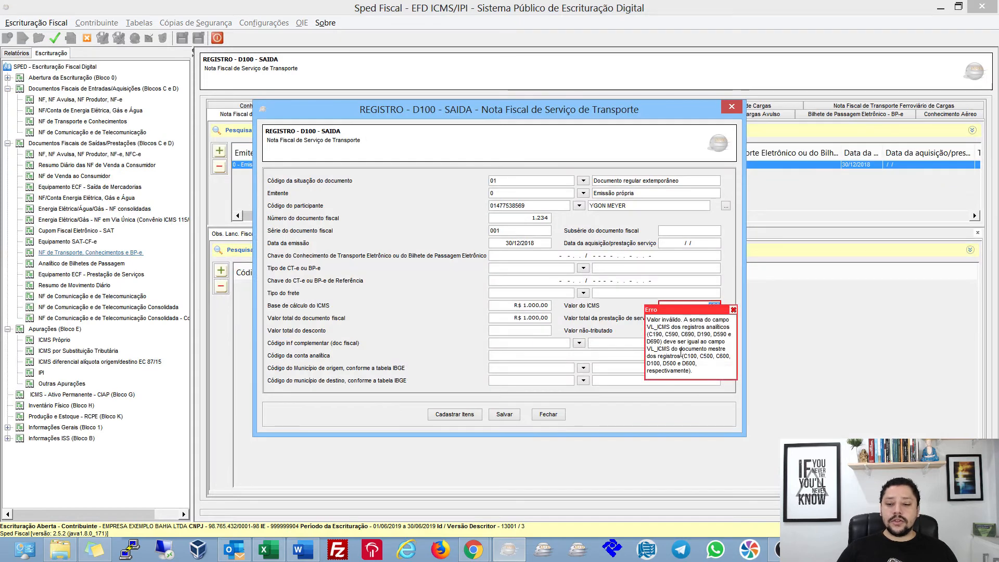
click(733, 309)
click(548, 414)
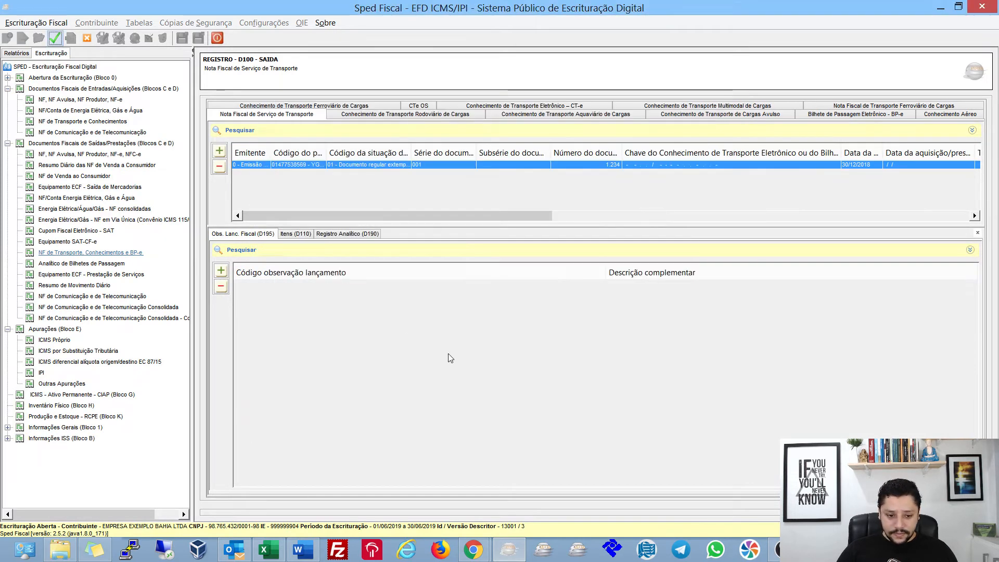
Set the ICMS base to R$ 1.000,00 and ICMS value to R$ 180,00 in the invoice's D190 analytic record, saving and regenerating the apuração
click(359, 234)
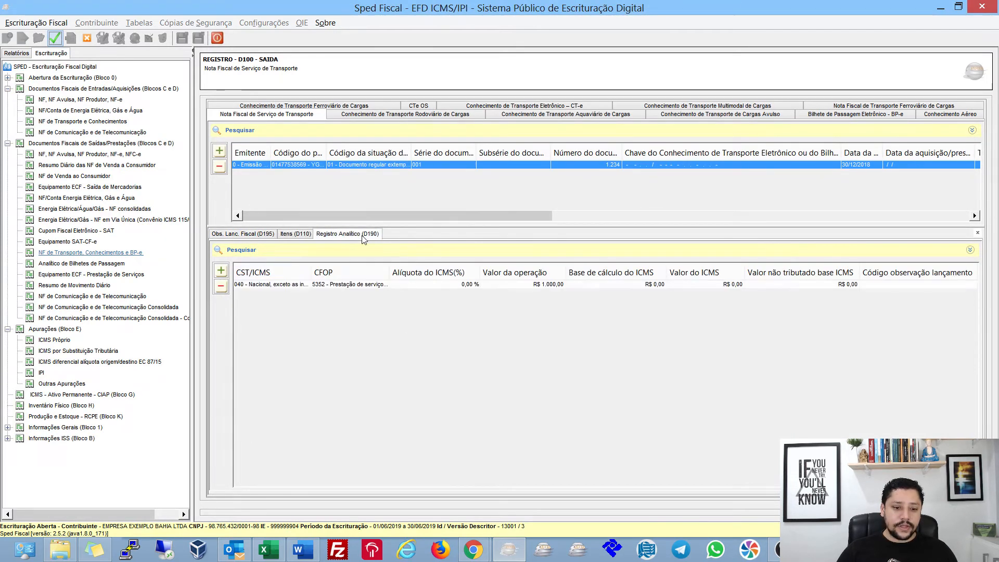
double_click(338, 284)
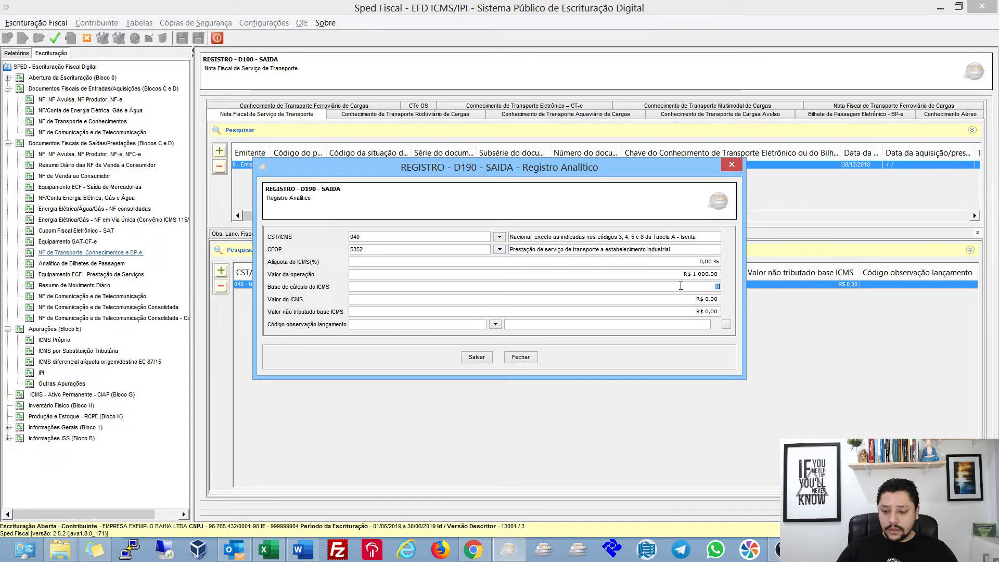
text(1000)
key(Tab)
key(Tab)
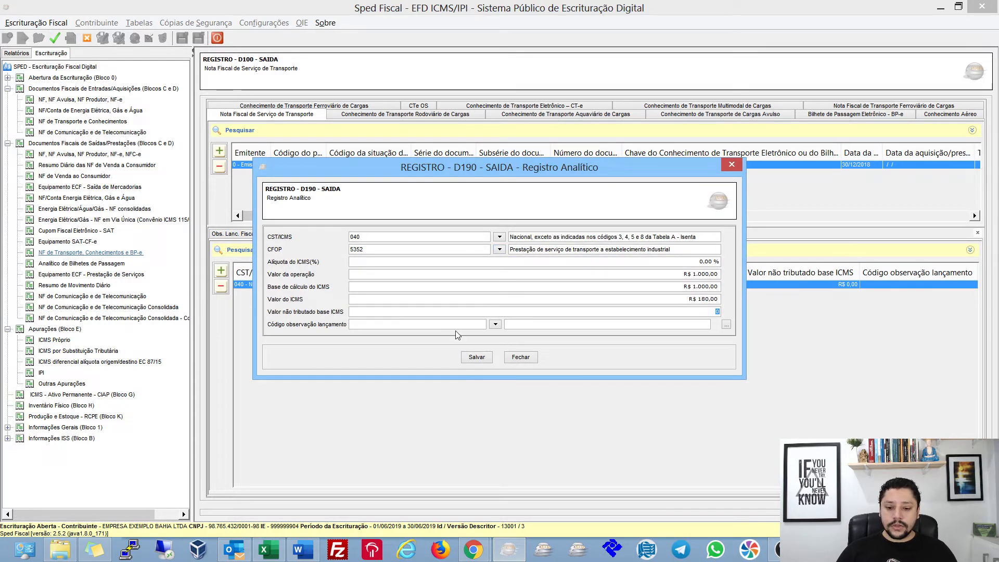
click(477, 357)
key(Return)
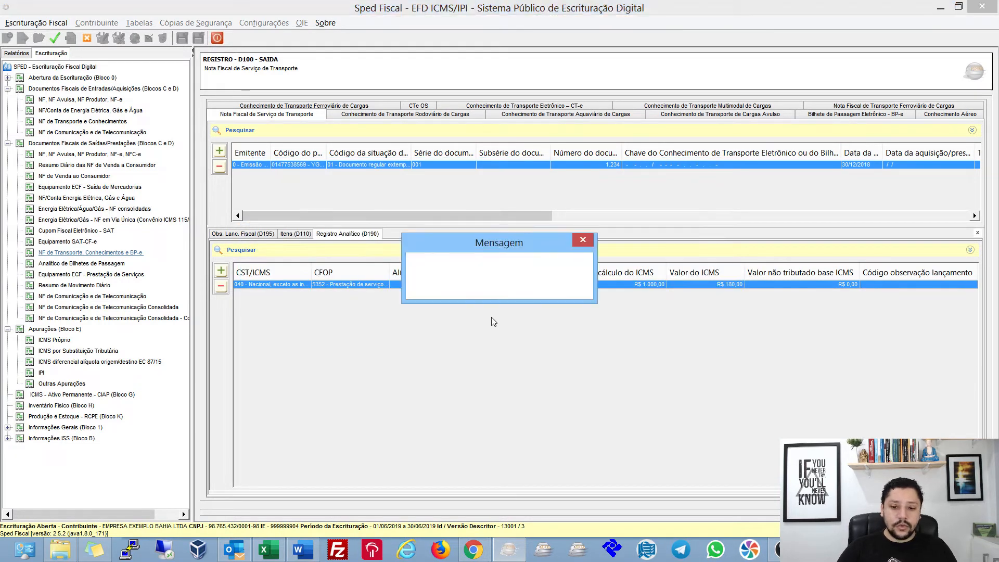
key(Return)
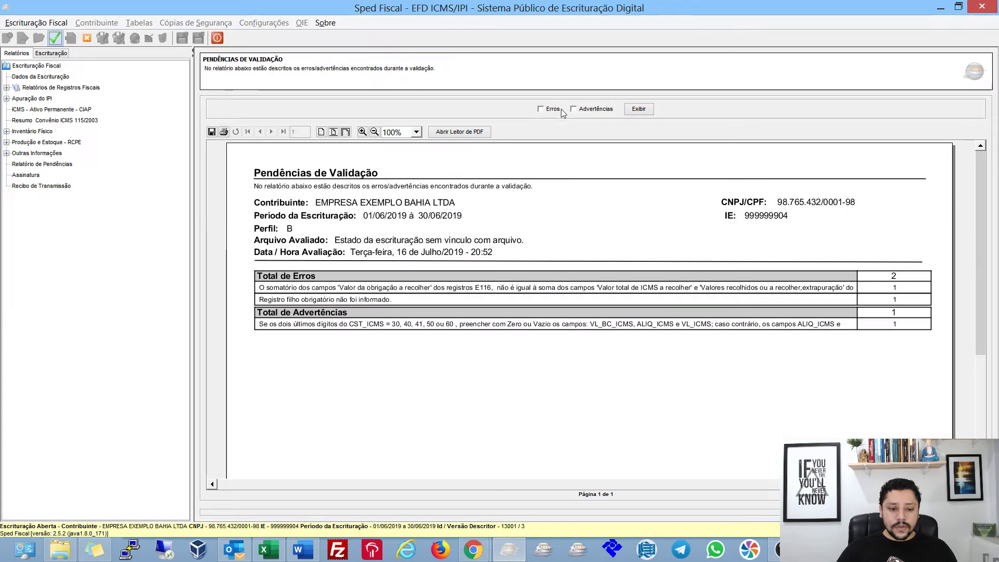
Validate the bookkeeping with the updated D190 record and display the details of the errors only
click(547, 108)
click(638, 109)
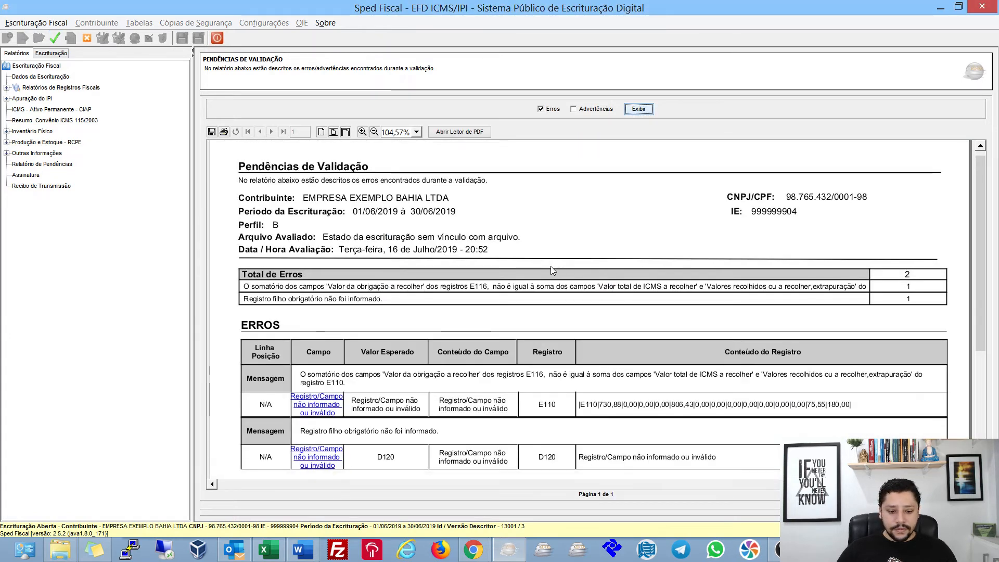
scroll(458, 323, down, 2)
scroll(494, 324, down, 1)
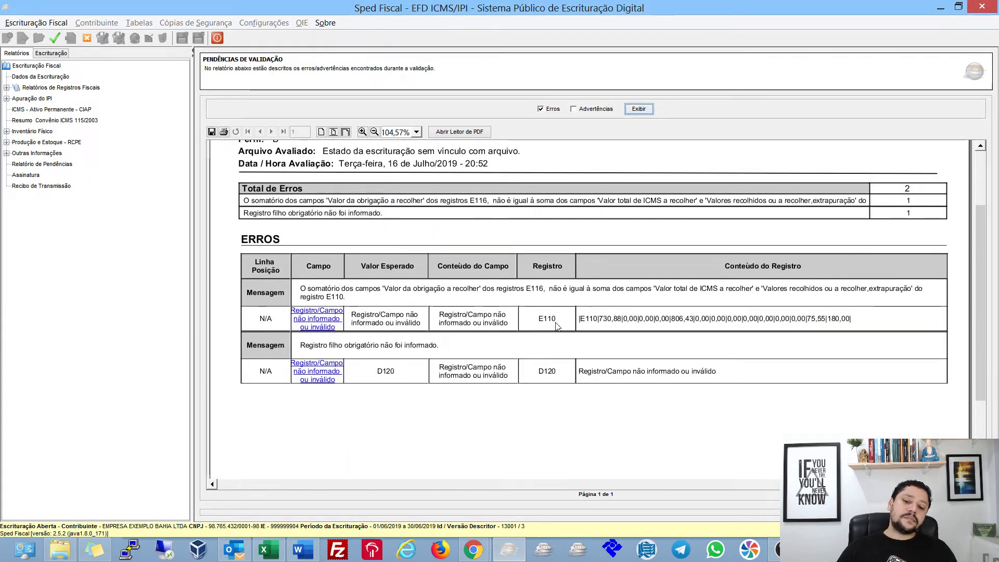
Open the E110 apuração values from the error details, check the extra-apuração amount, and save the record
click(321, 324)
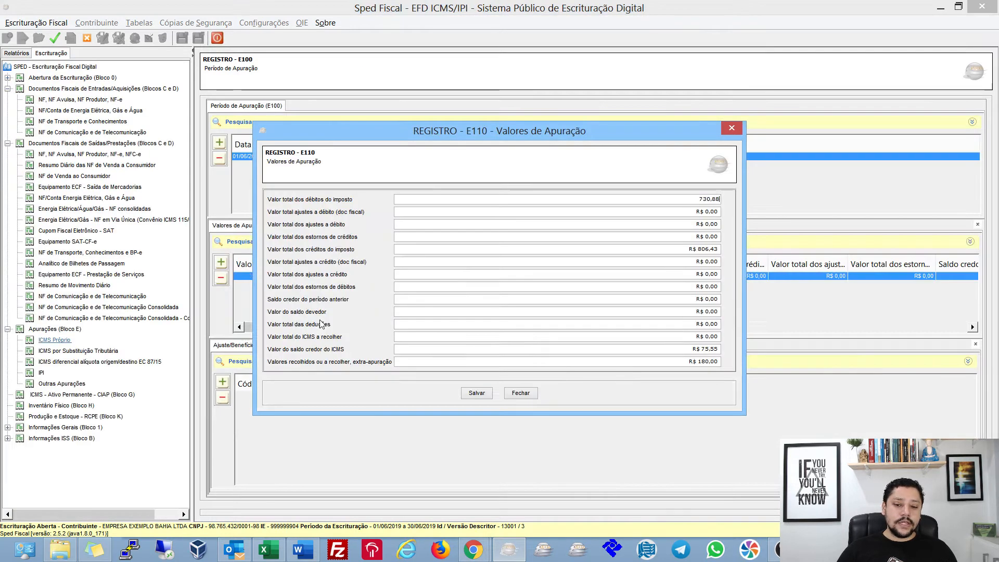
click(685, 361)
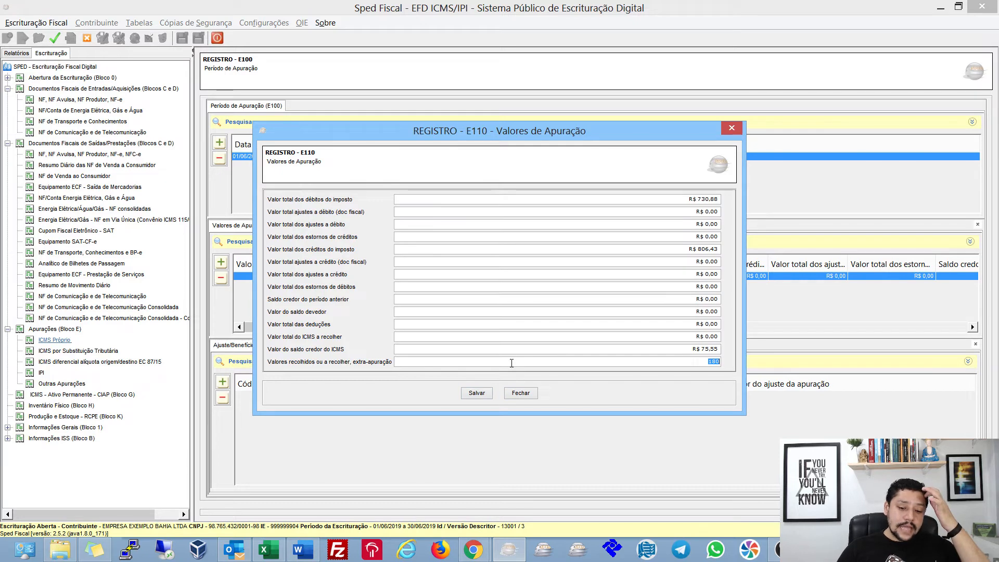
click(487, 391)
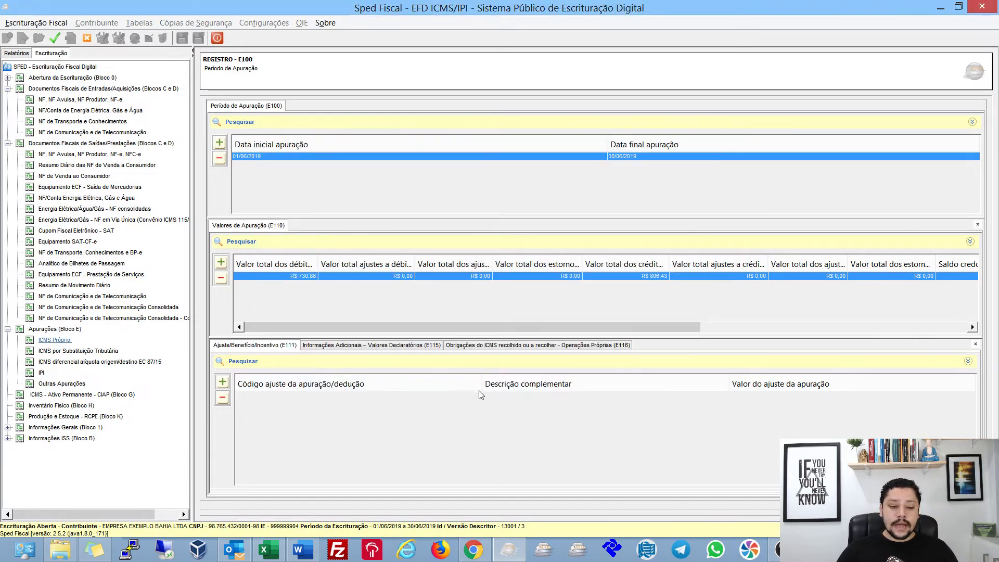
Start an E116 obligation under the E110 record with code 000 ICMS a recolher, due date 09/01/2019 and value R$ 180,00
click(222, 382)
click(510, 243)
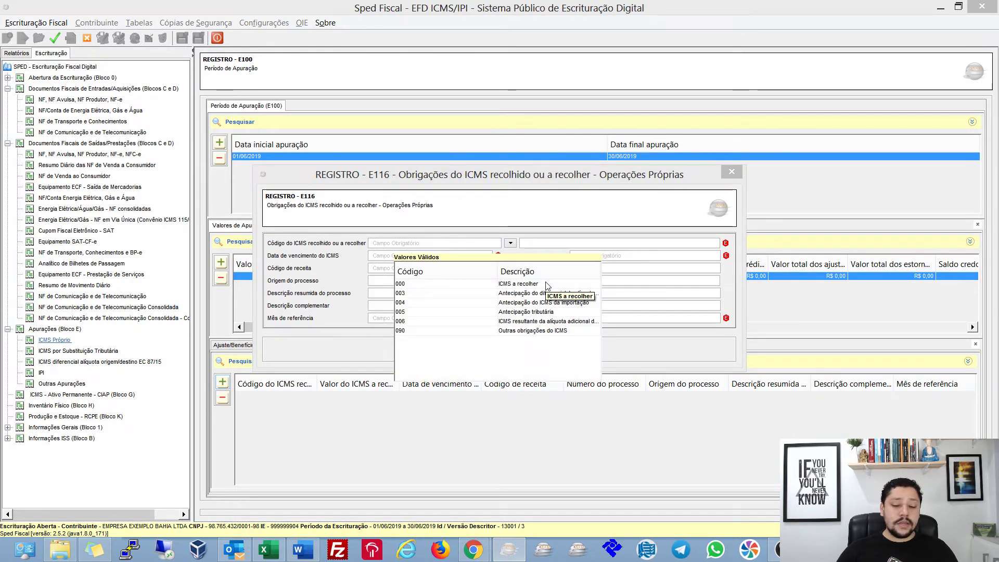
click(517, 283)
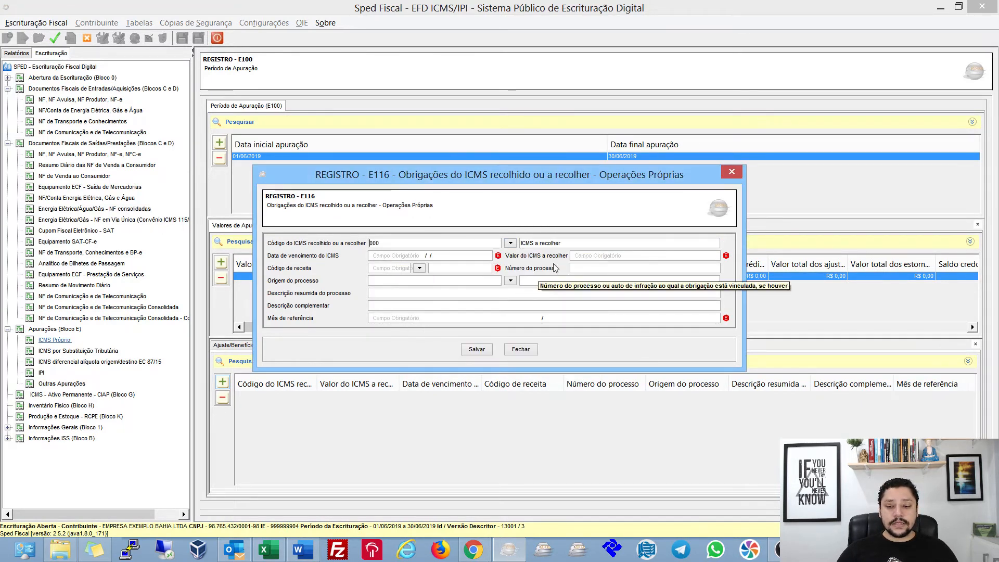
click(466, 255)
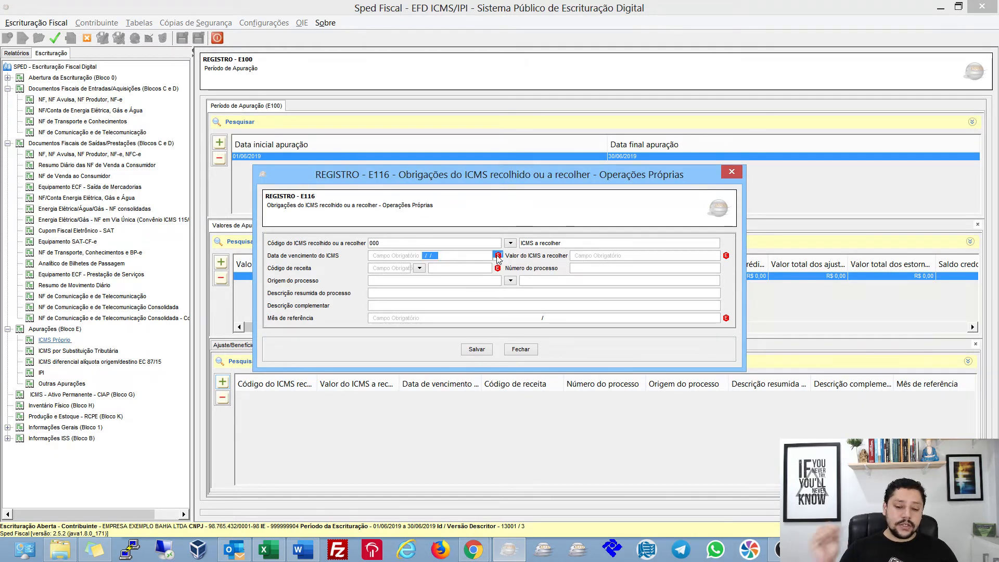
text(09012019)
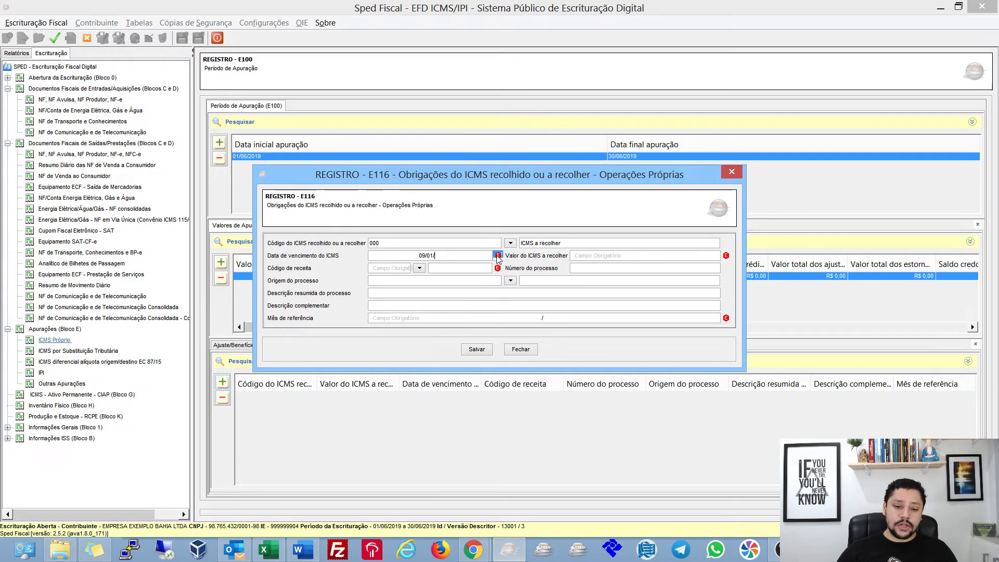
key(Tab)
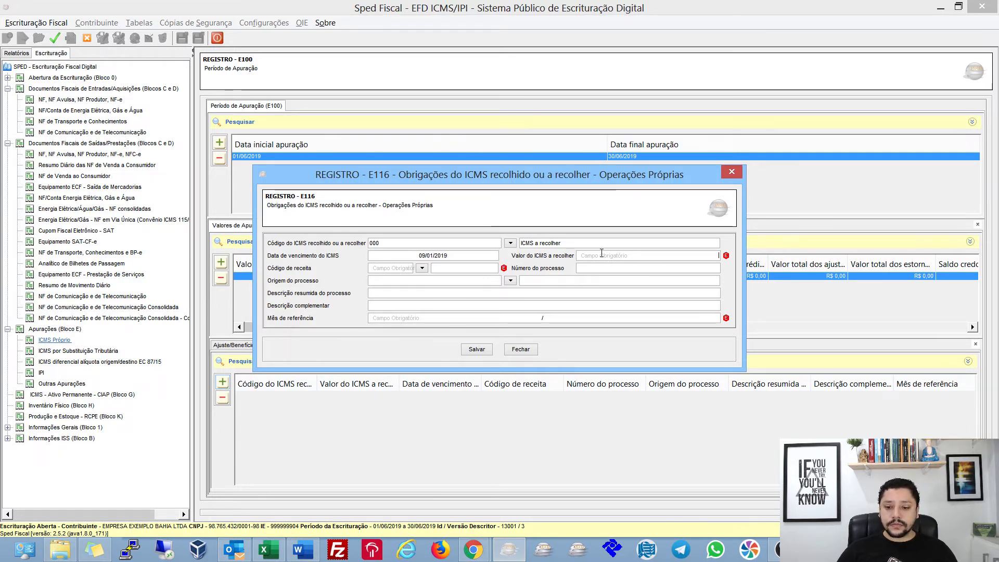
text(180)
key(Tab)
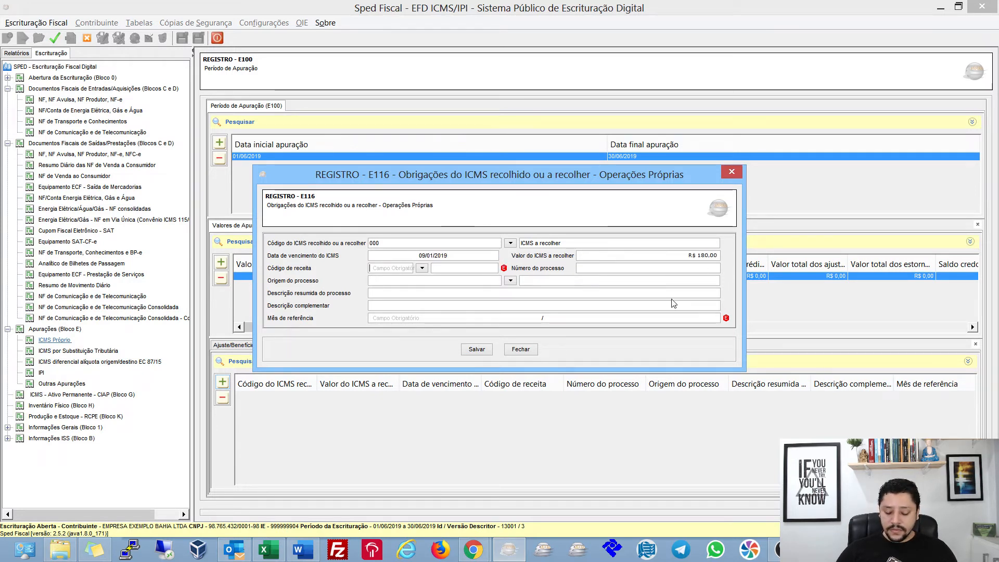
Set the E116 obligation's revenue code to 0775 and reference month to 12/2018, save it, and regenerate the apuração records
text(0775)
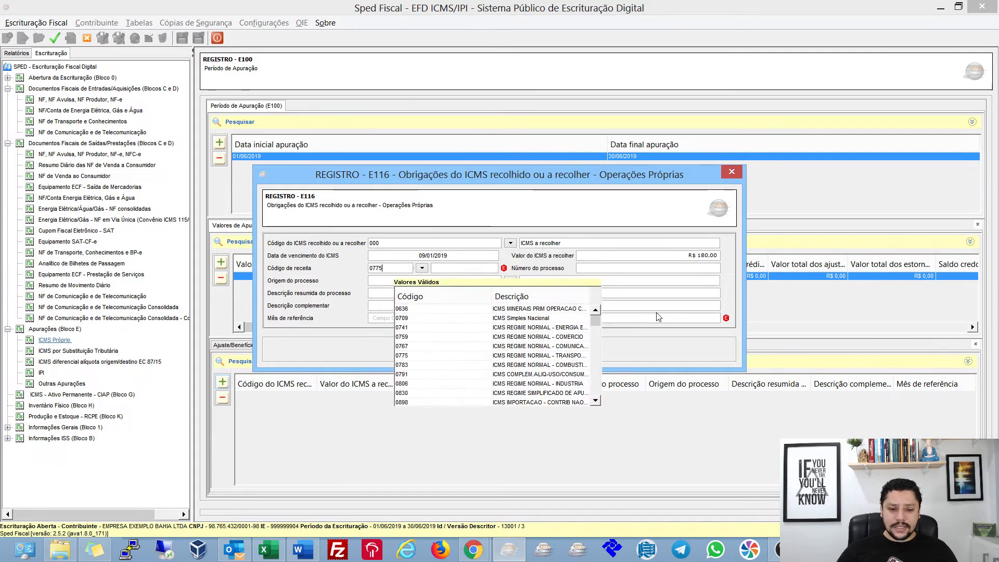
click(575, 308)
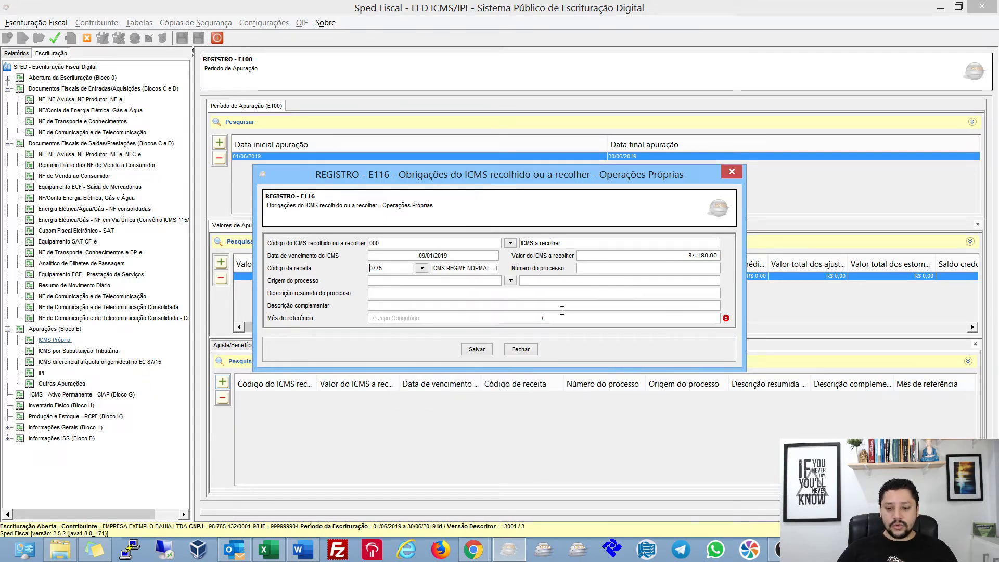
click(518, 317)
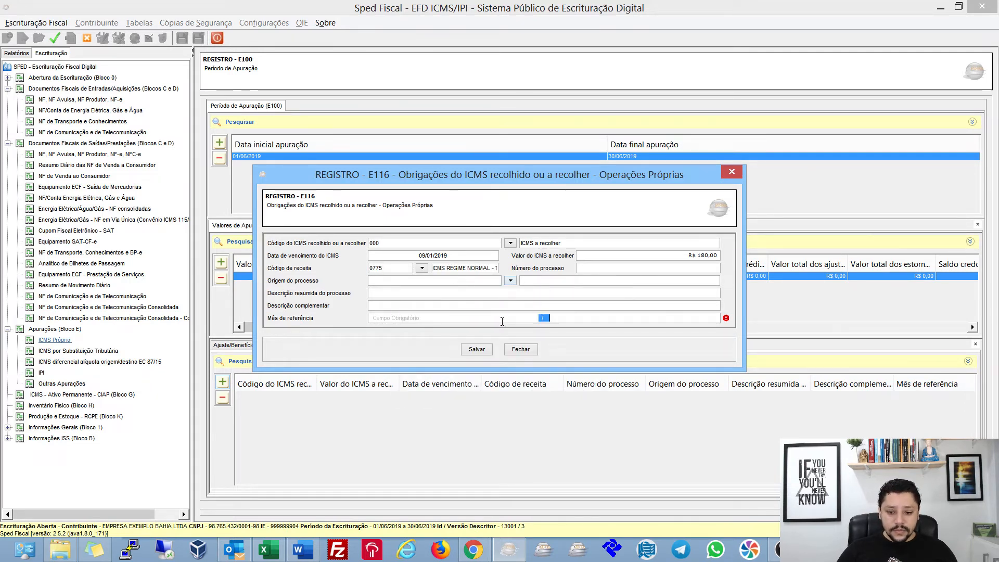
click(540, 319)
text(12/2018)
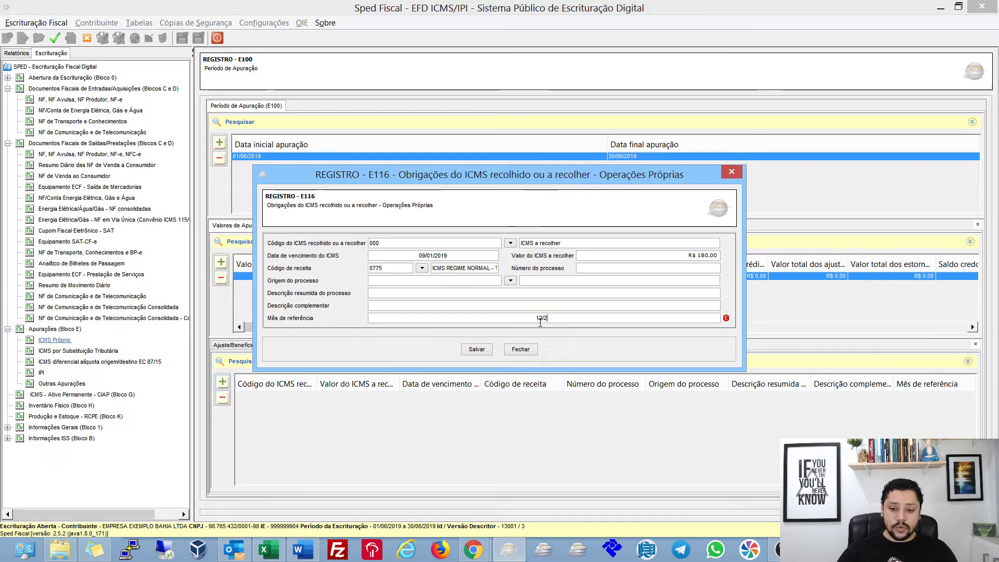
key(Tab)
key(Return)
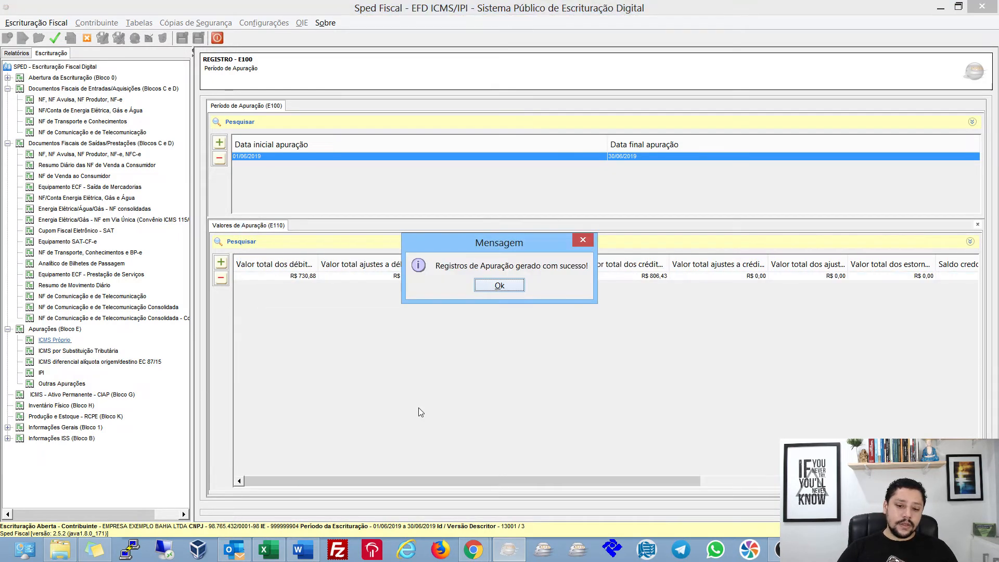
Validate the bookkeeping with the regenerated apuração records and display the details of the errors only
key(Return)
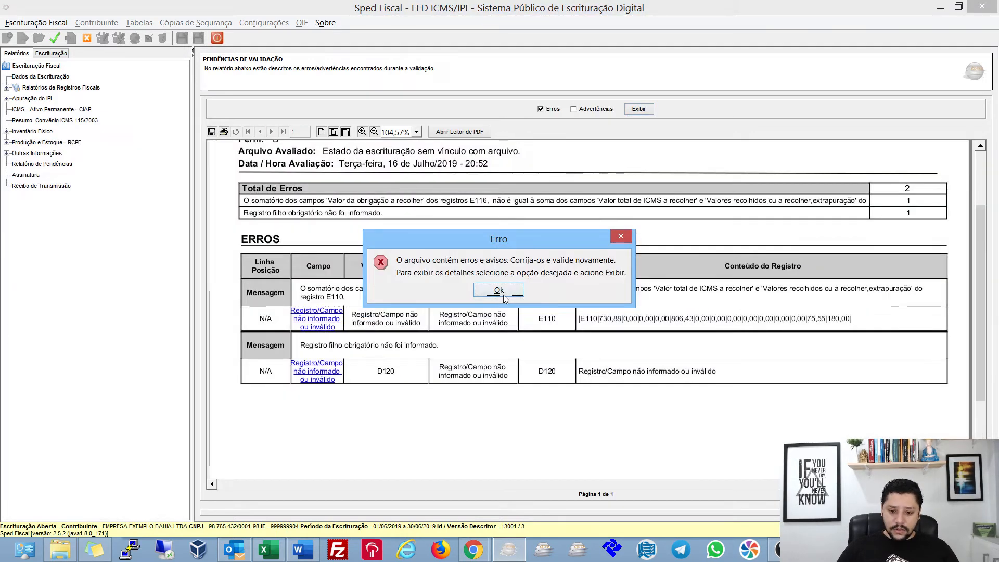
click(498, 290)
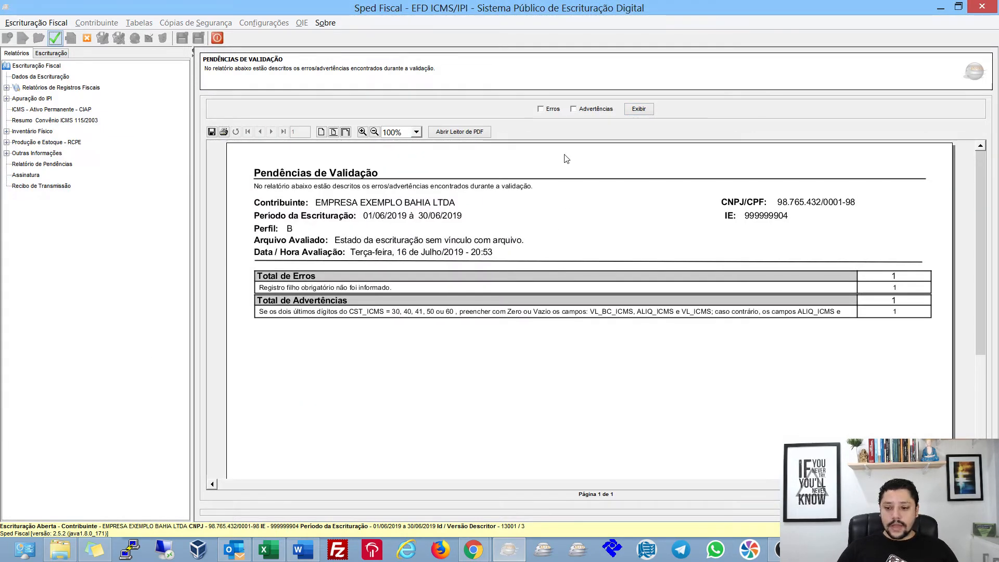
click(540, 109)
click(639, 109)
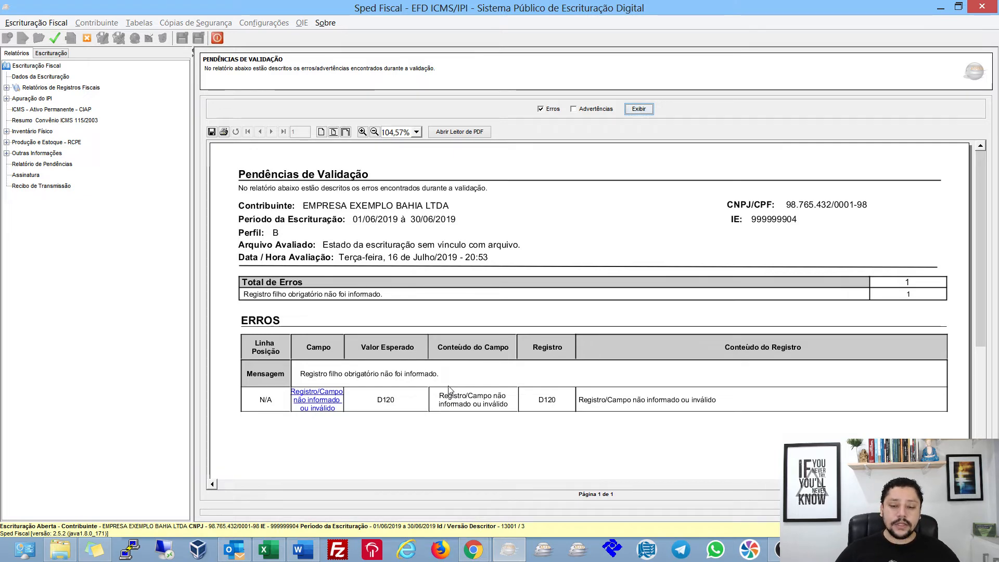
Switch to the mind map in Chrome, review the document models restricted after 01/01/2019, and collapse that list and the "Sobre os Documentos" branch
key(alt+Tab)
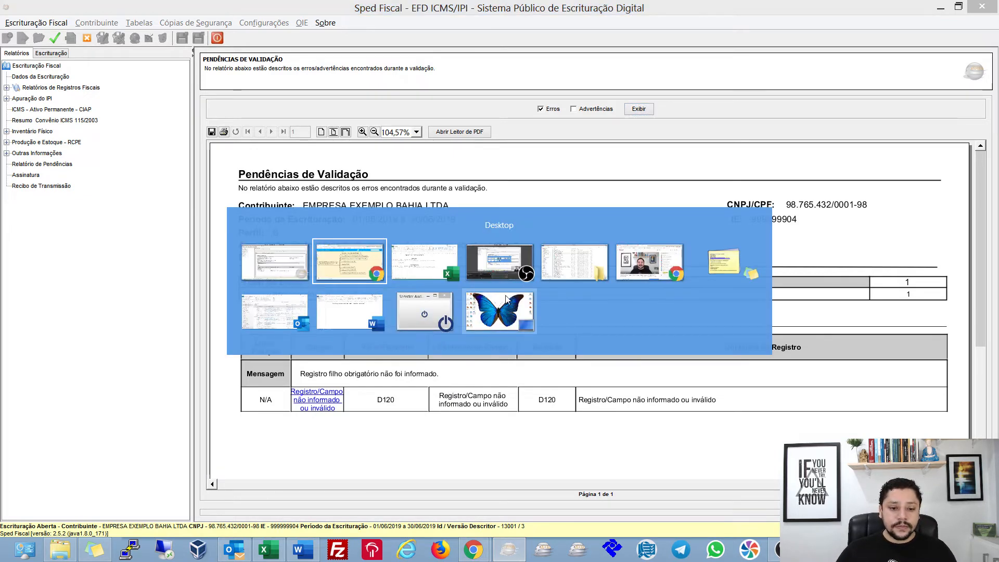
key(alt+Tab)
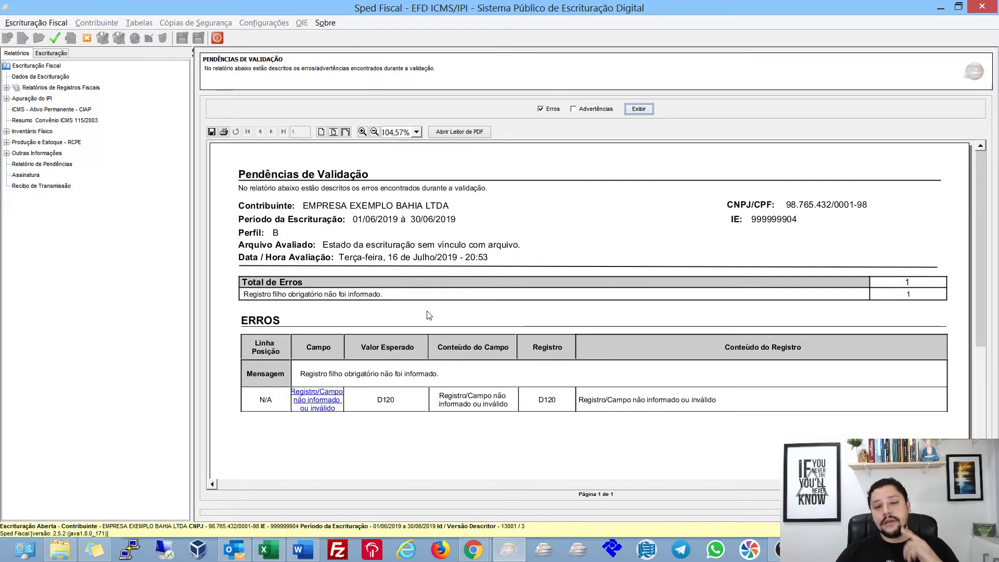
key(alt+Tab)
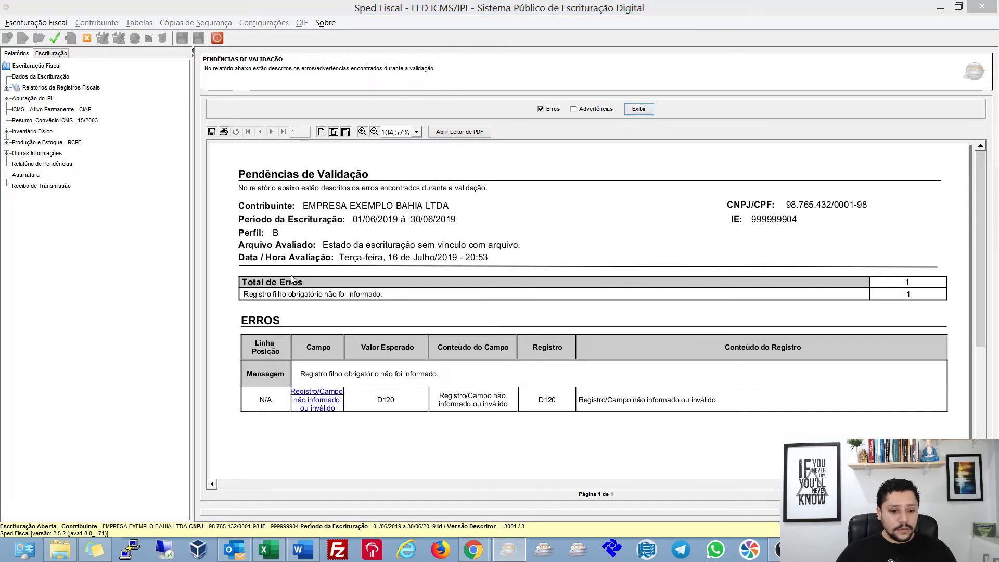
key(alt+Tab)
scroll(720, 312, up, 2)
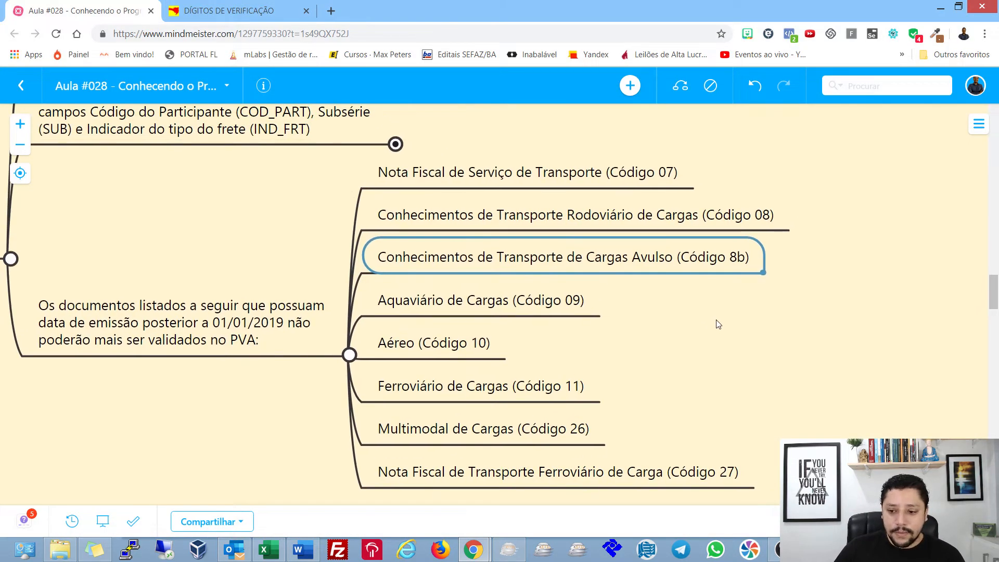
drag(716, 321, 740, 317)
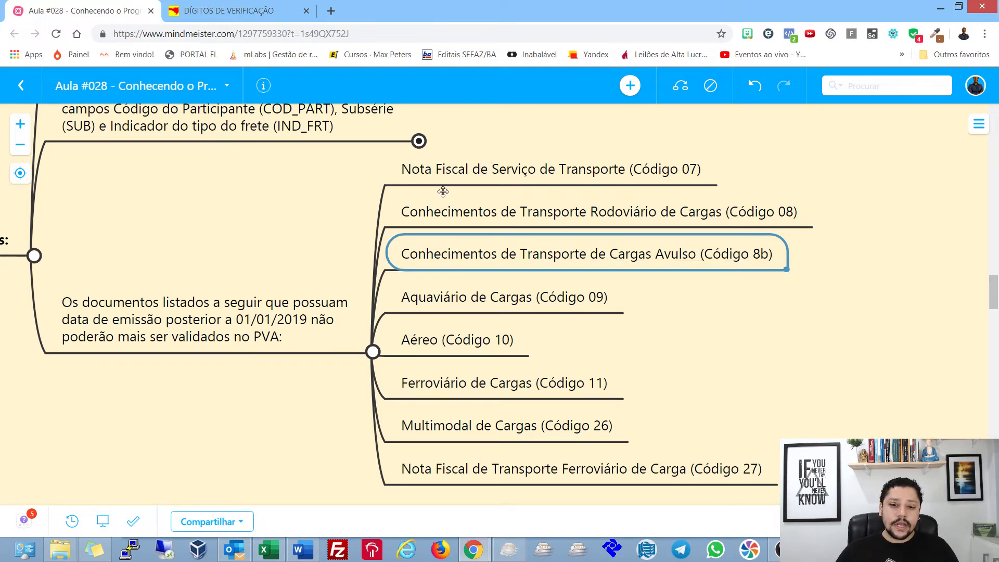
click(372, 351)
drag(491, 391, 592, 374)
drag(448, 229, 405, 312)
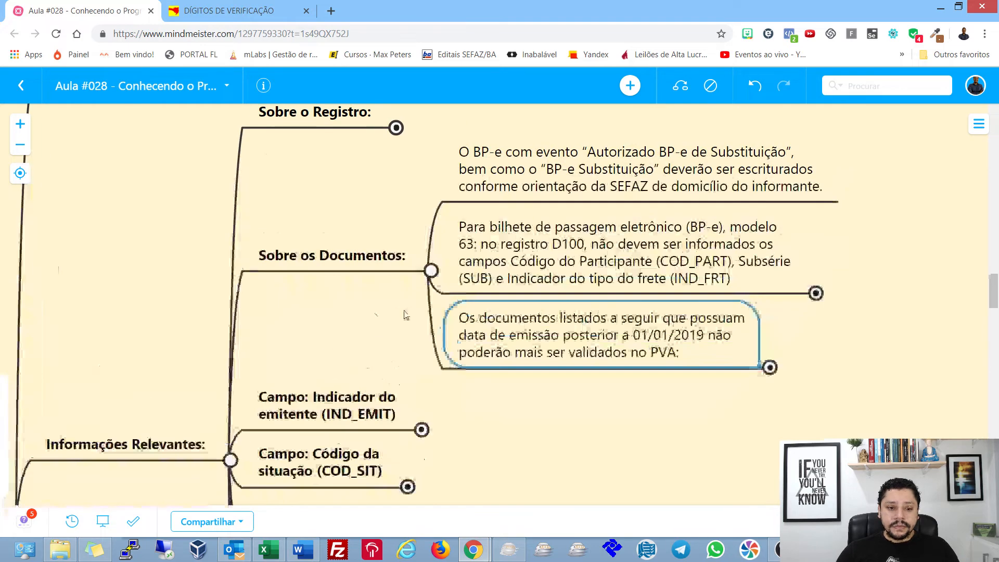
click(431, 271)
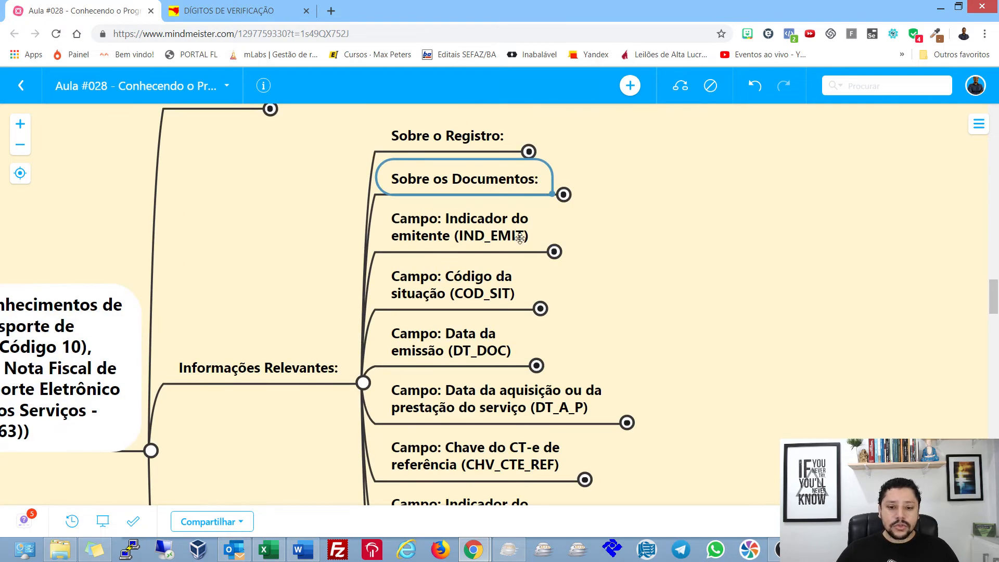
Expand the COD_SIT field note through to its Subseção 1.3 - Tabela 4.1.2 reference, and return to the Sped Fiscal error report
key(Down)
key(Down)
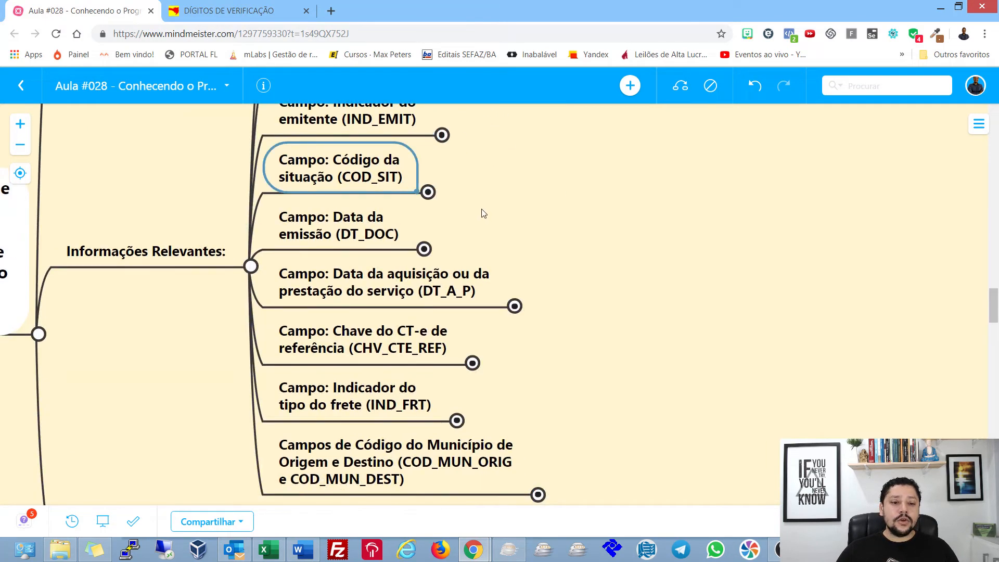
click(428, 193)
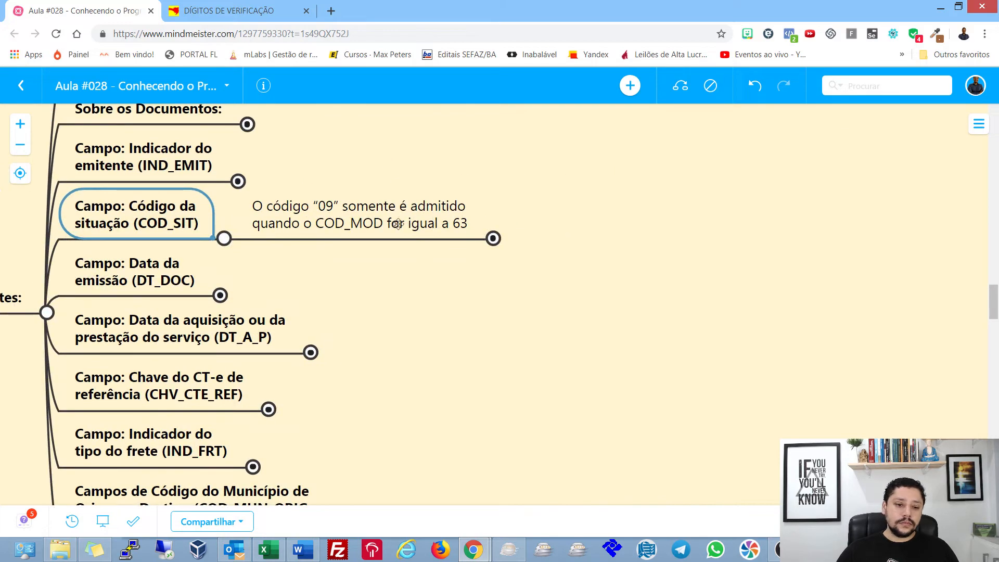
key(Right)
click(493, 239)
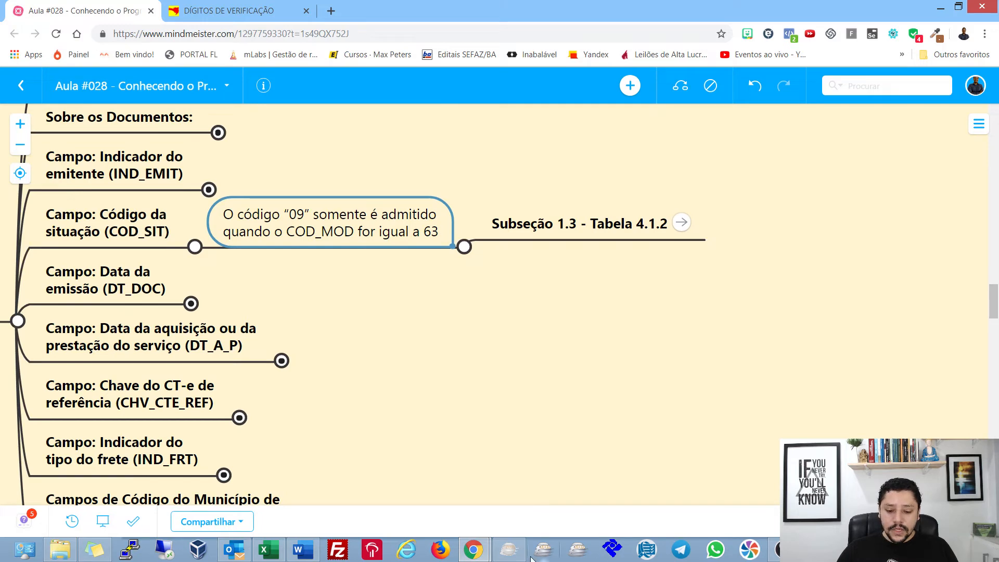
click(510, 550)
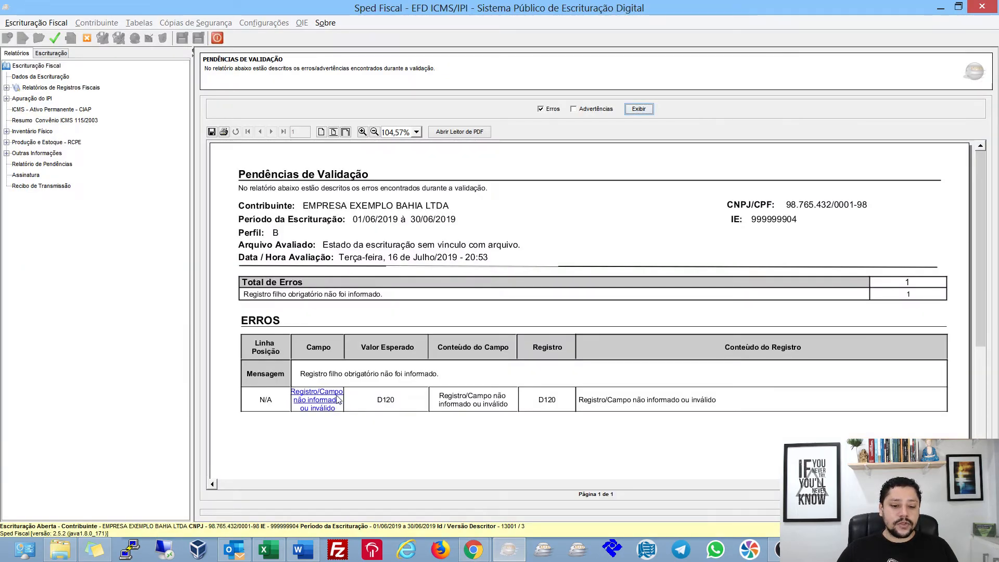
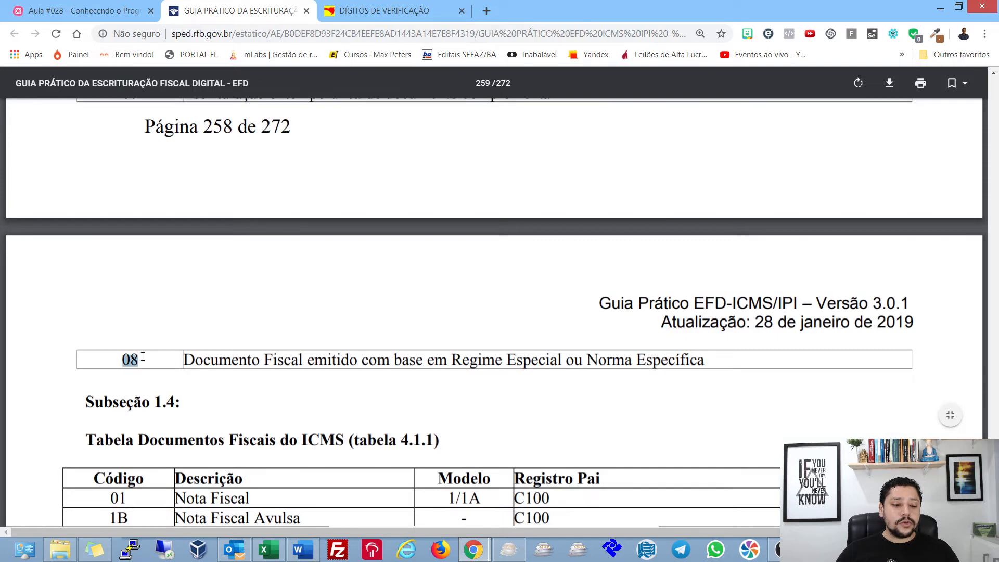
Compare the description of situation code 08 in the EFD practical guide with the mind map's COD_SIT note
drag(183, 358, 206, 333)
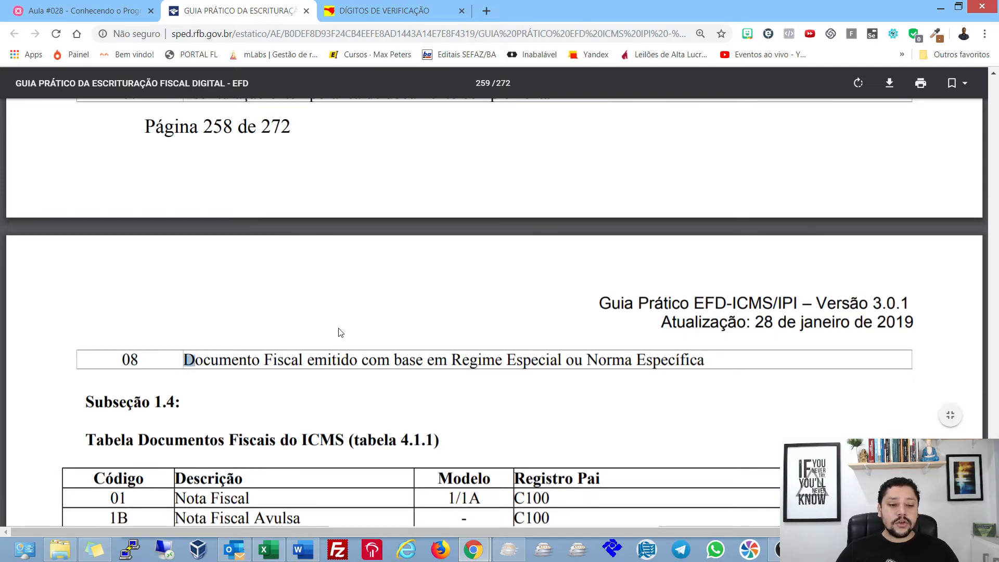
click(124, 6)
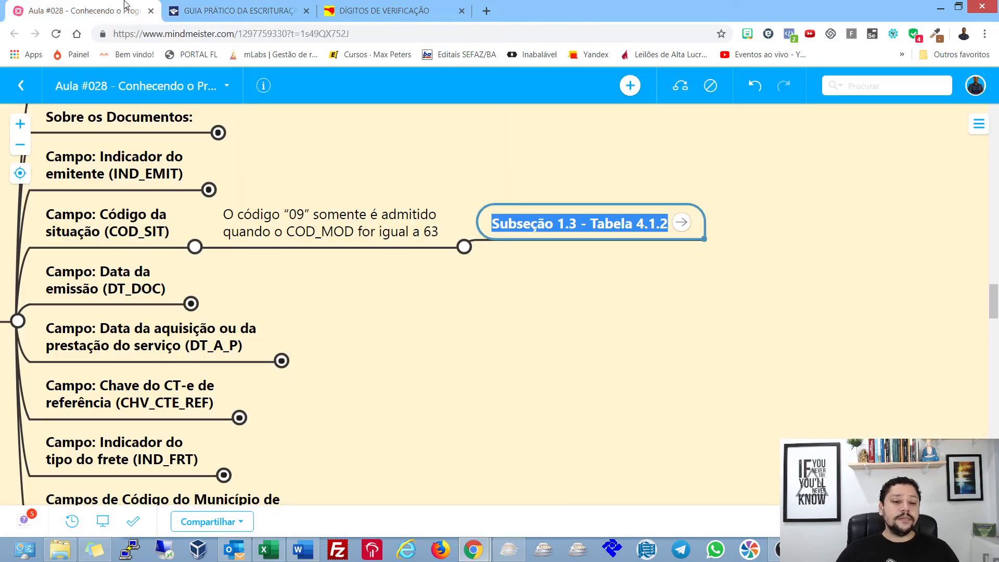
click(336, 251)
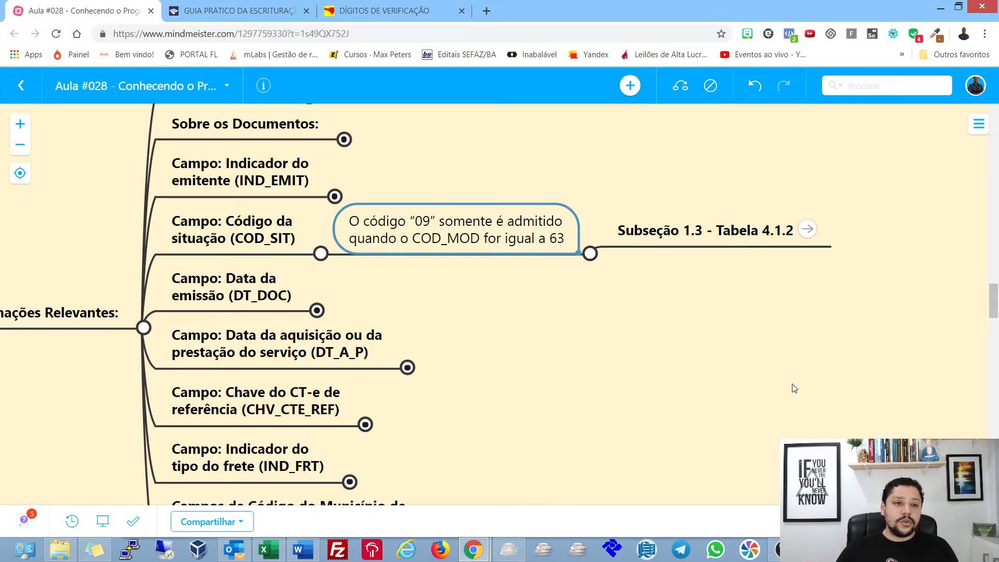
click(250, 8)
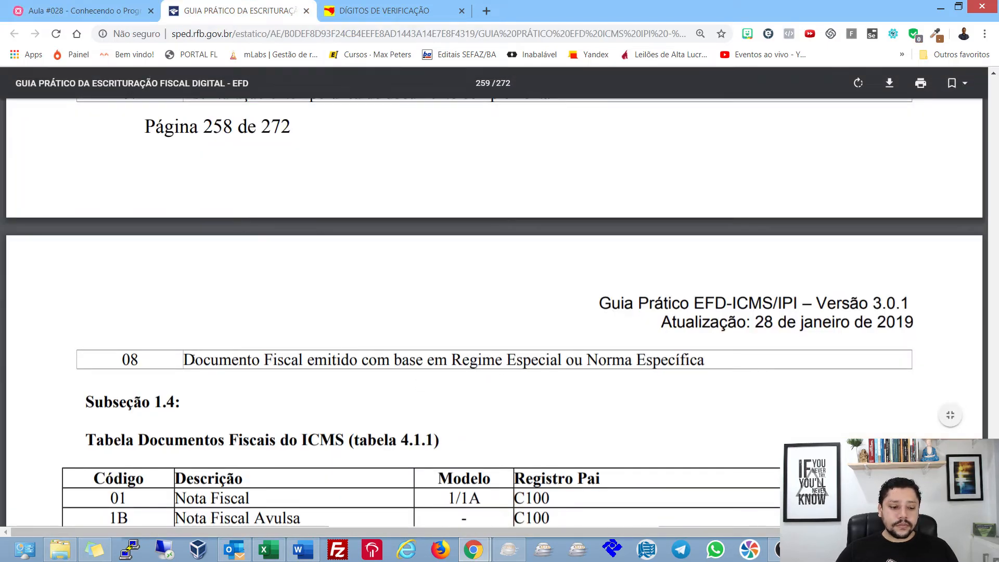
click(145, 6)
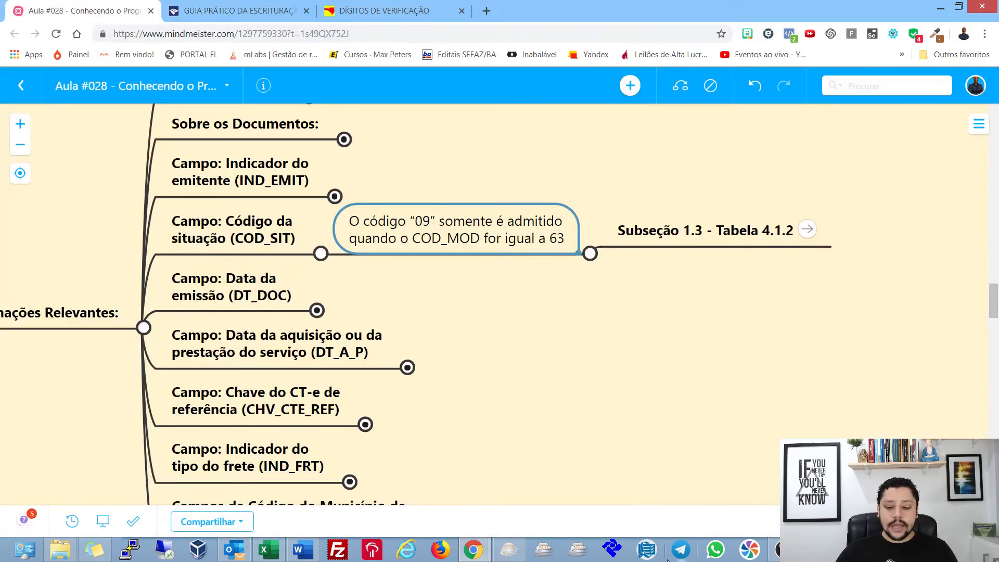
Switch to Sped Fiscal, list the valid document situation codes for the D100 invoice, and close the record without changing it
click(527, 550)
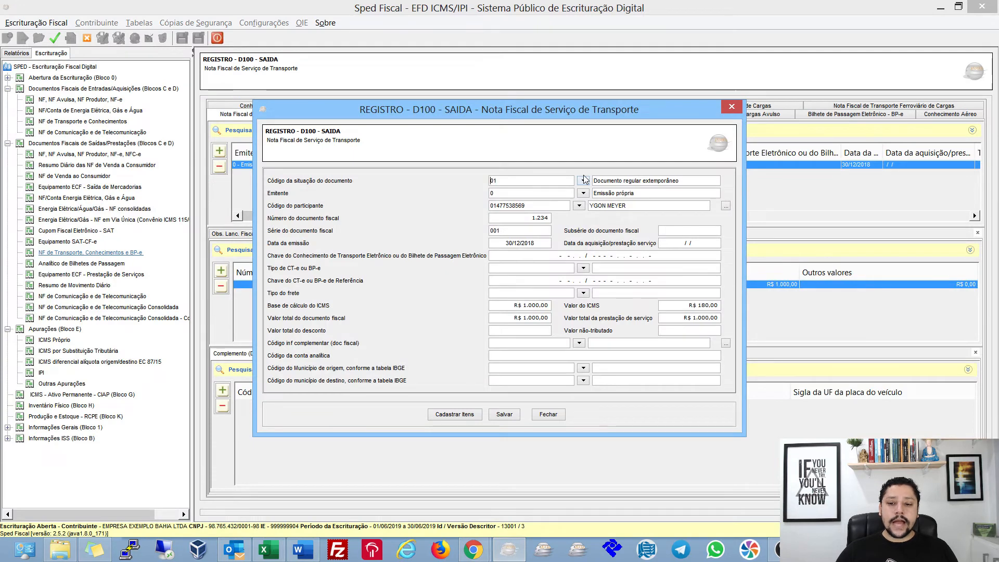
click(583, 180)
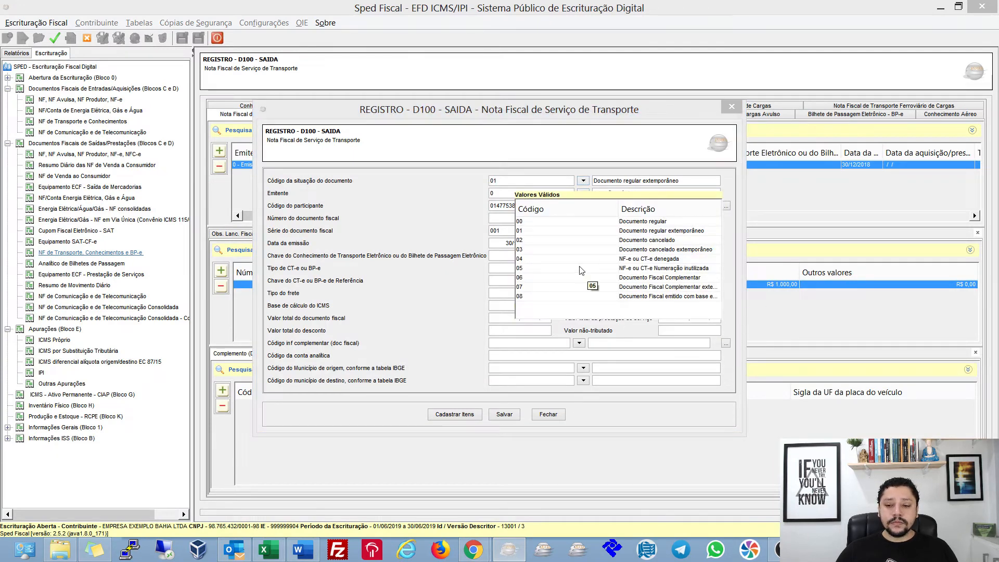
click(549, 415)
Return to the mind map in Chrome and collapse the situation code (COD_SIT) branch with its table reference
key(alt+Tab)
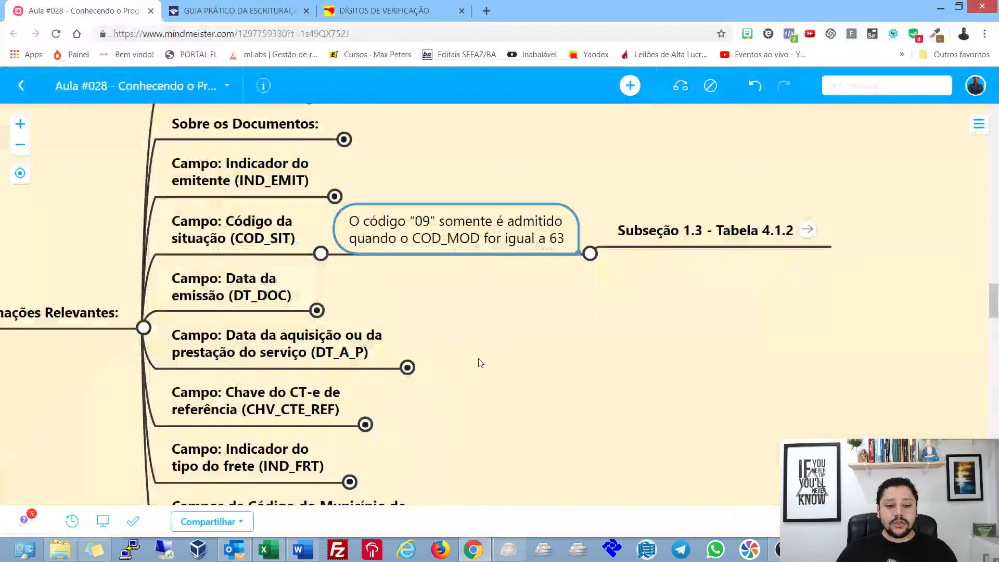
drag(484, 308, 562, 322)
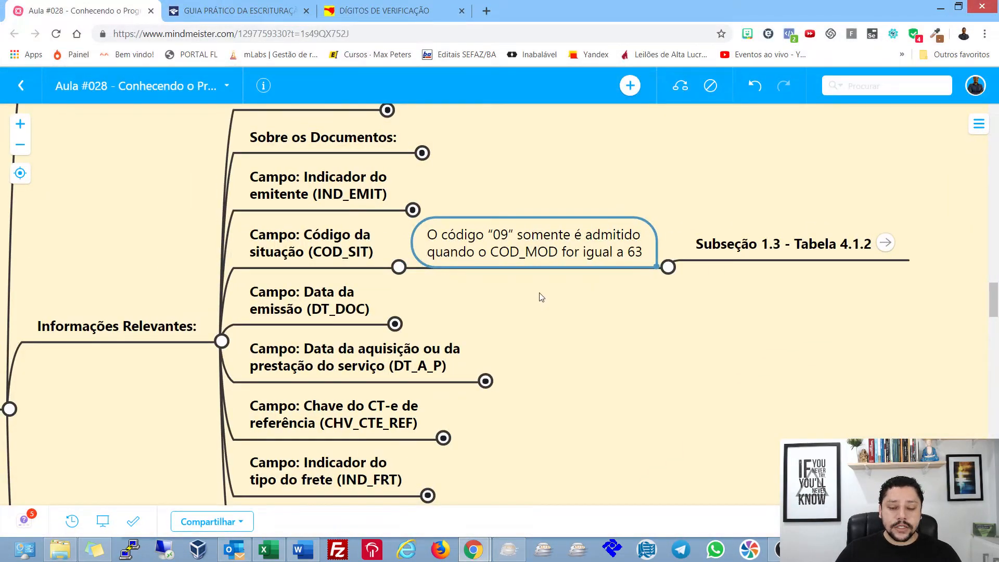
click(668, 267)
click(399, 268)
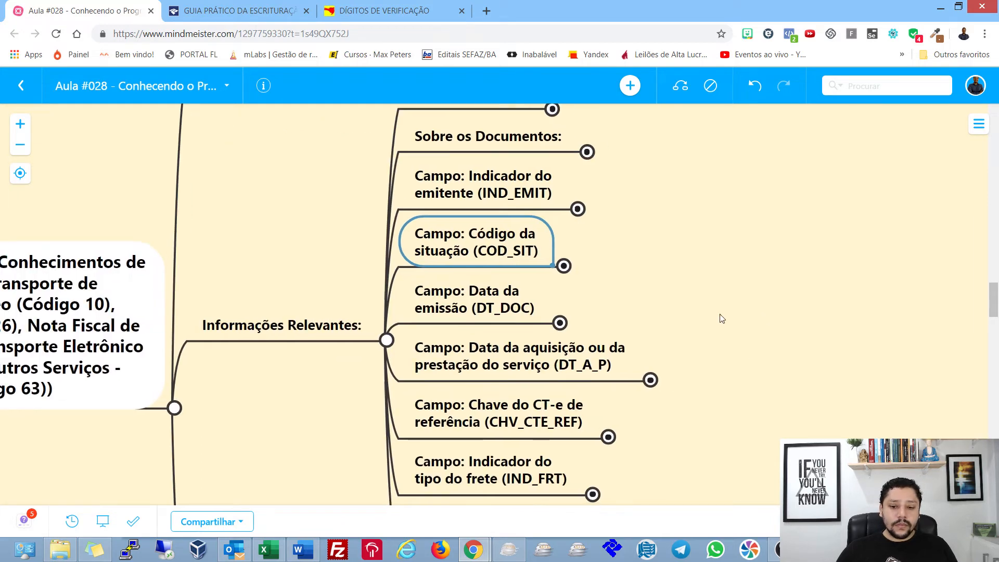
double_click(319, 221)
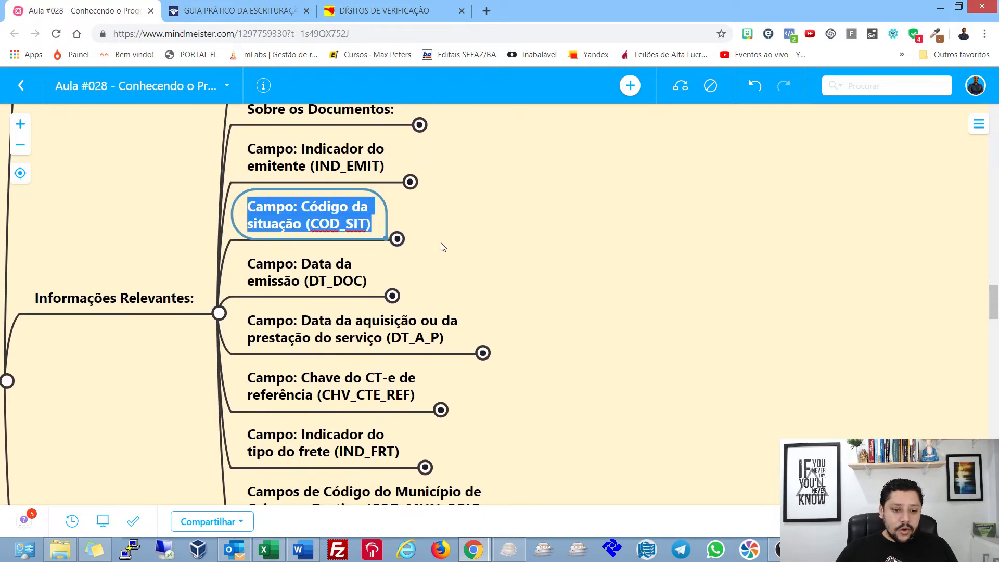
key(Escape)
Expand the issue date (DT_DOC) field note, read its date rule for the listed document models, and collapse it
key(Down)
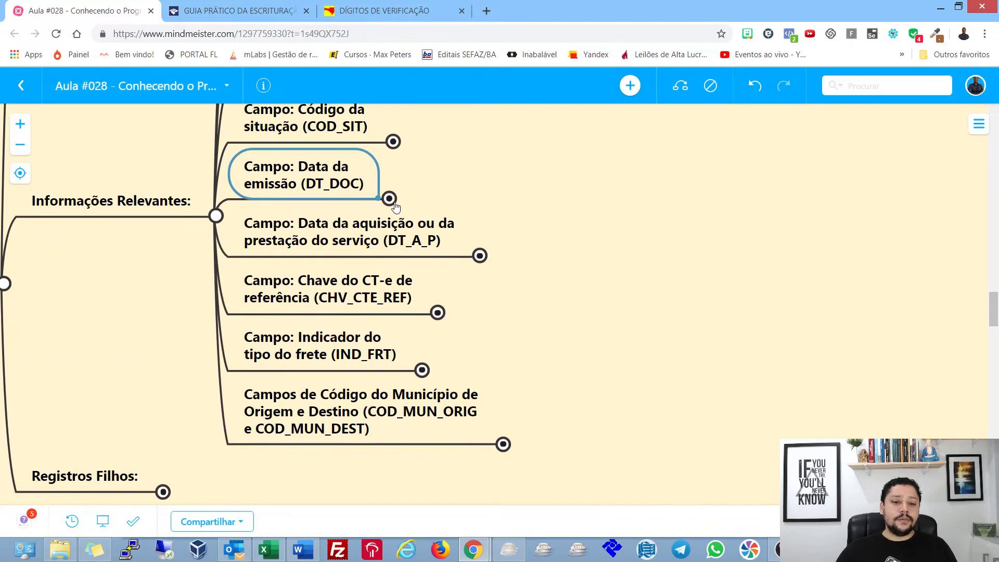
click(388, 198)
text(Se o Campo Código do modelo (COD_MOD) for igual a 07, 08, 08B, 09, 10, 11, 26 ou 27, a data informada deverá ser menor que 01/01/2019)
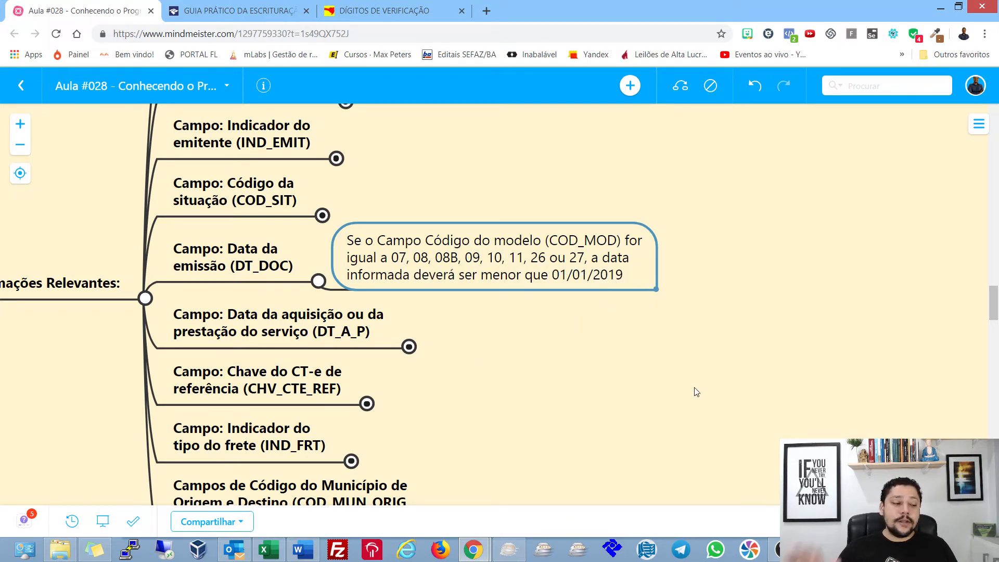
drag(522, 321, 565, 289)
click(364, 255)
Expand the acquisition or service date (DT_A_P) field note and read its rule for regular transport documents
drag(796, 381, 667, 354)
click(391, 245)
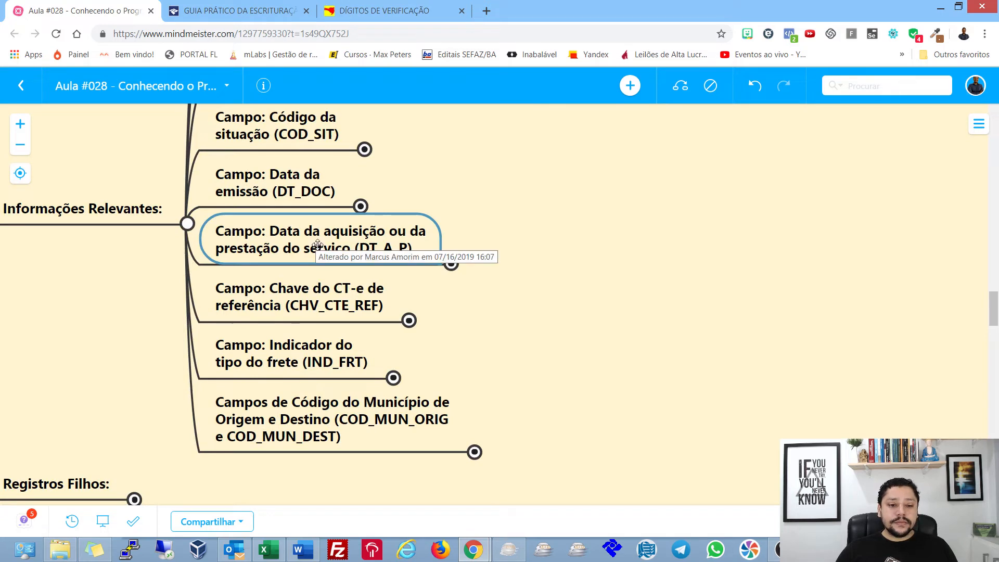
click(451, 263)
drag(838, 379, 504, 368)
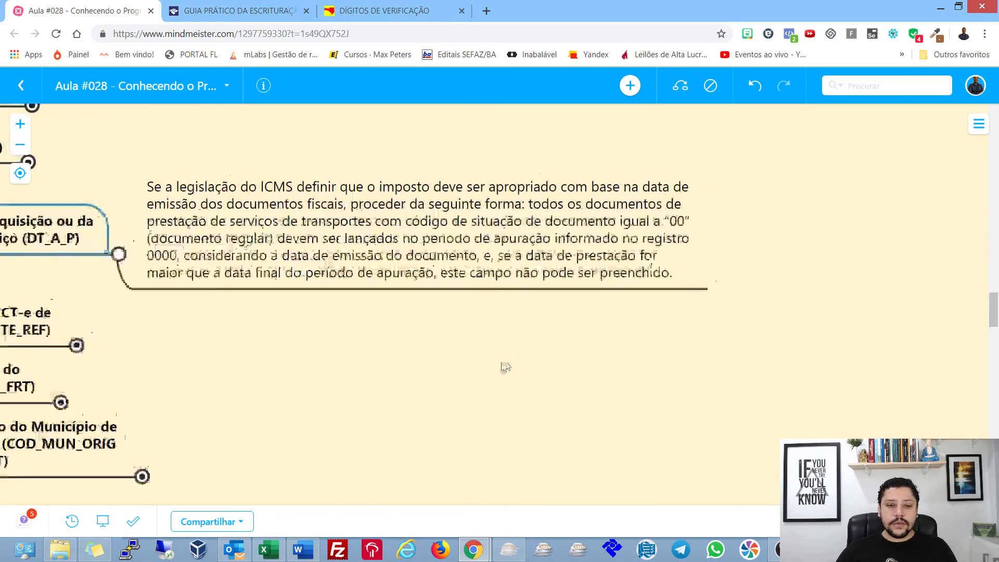
click(220, 191)
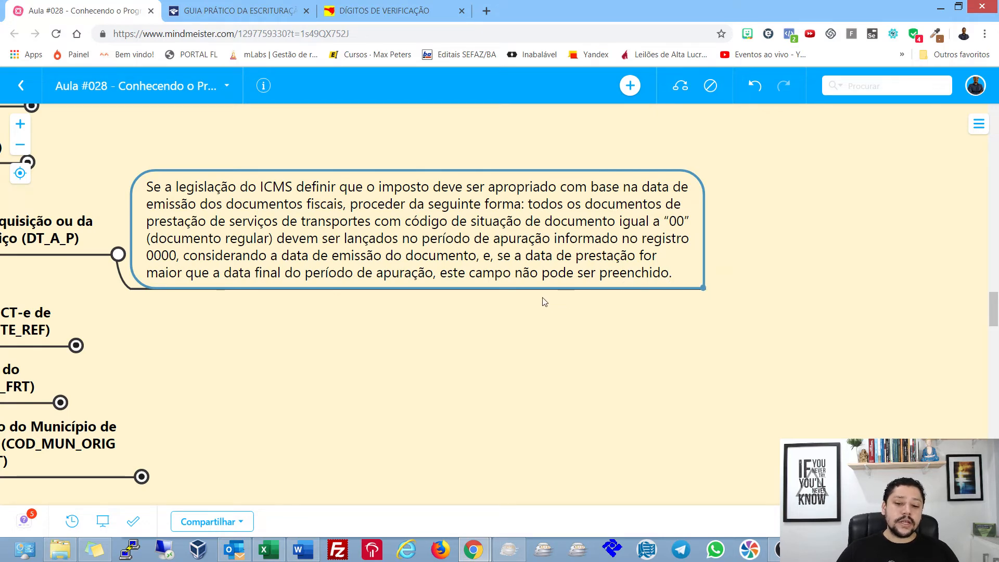
drag(512, 357, 528, 306)
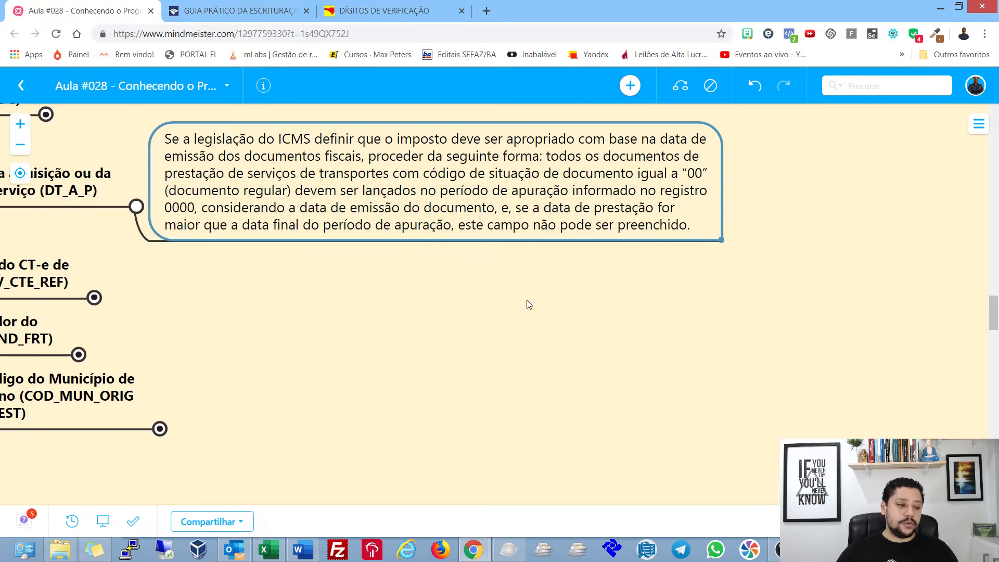
Switch to Sped Fiscal and delete the extemporaneous D100 transport service invoice together with all its child records
click(509, 550)
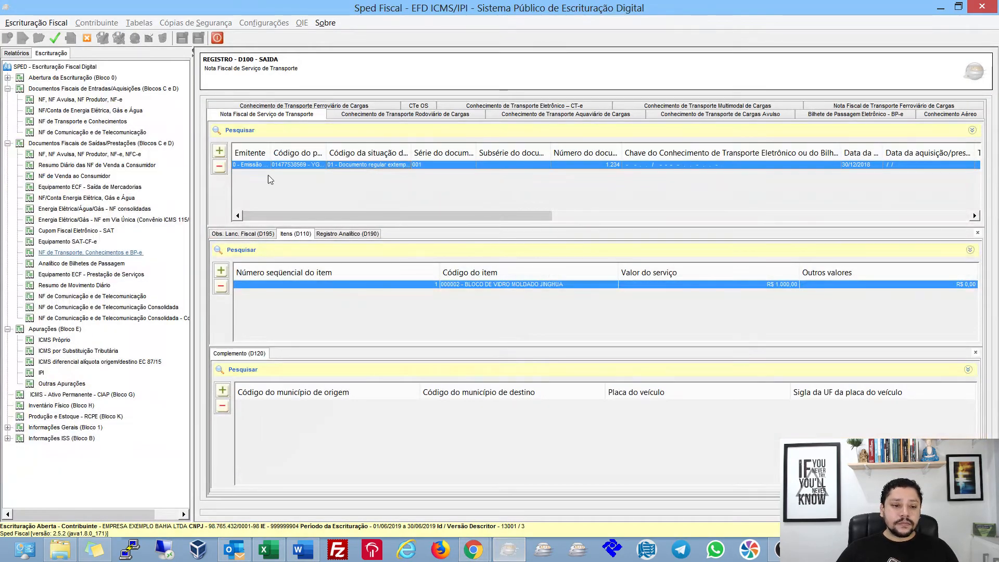
click(219, 166)
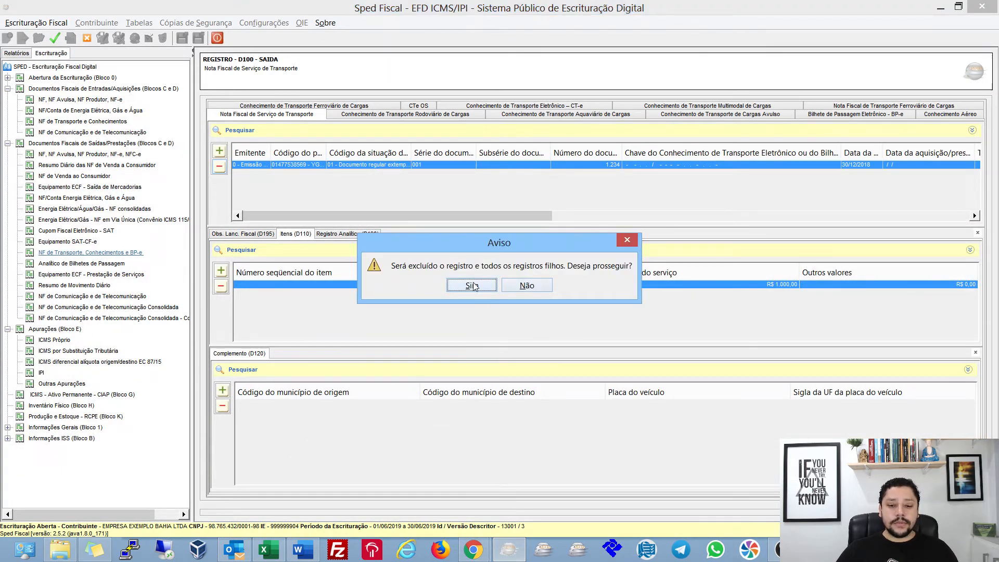
click(471, 285)
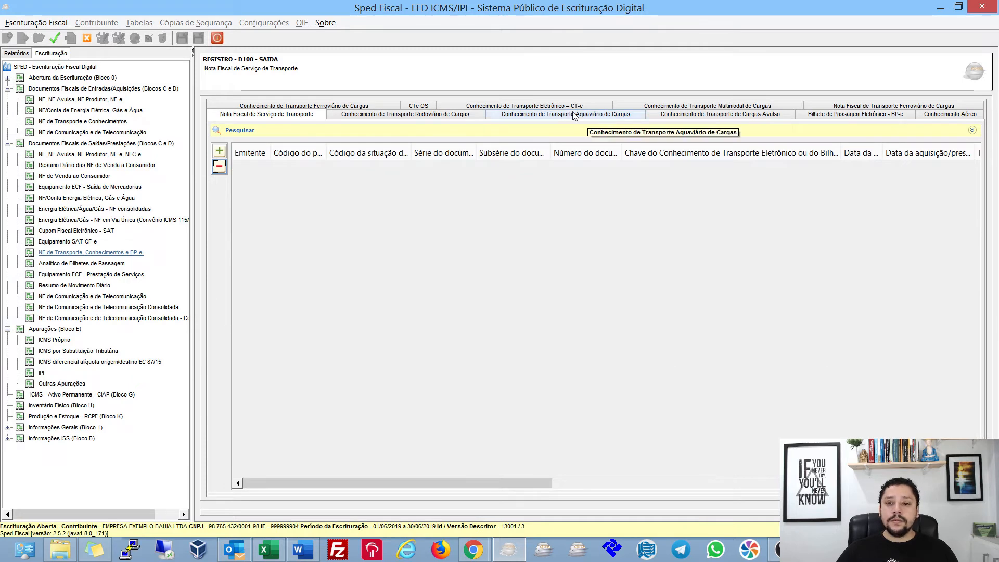
Open the outgoing electronic CT-e record, set its acquisition or service date to 02/07/2019, and save it
click(523, 106)
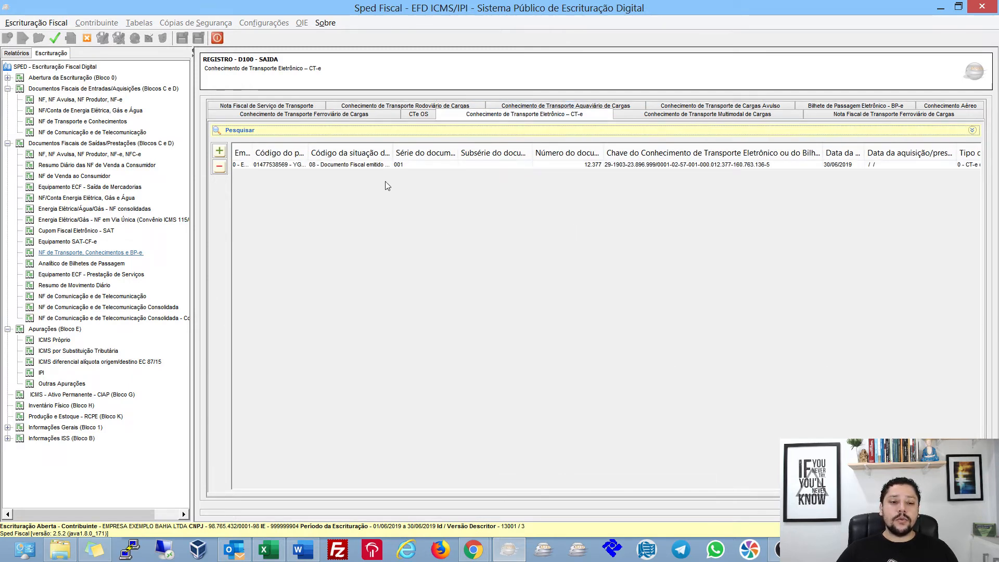
double_click(367, 164)
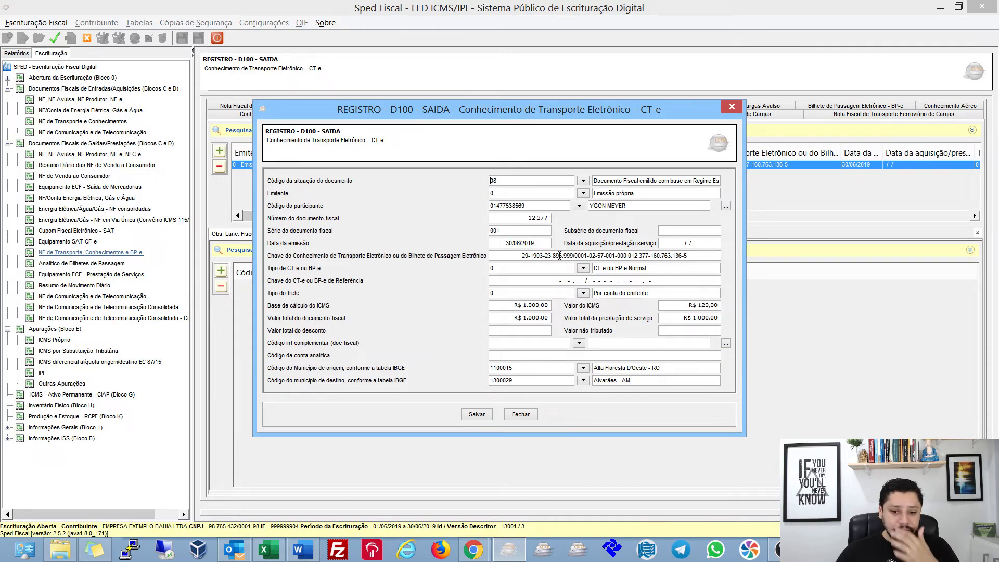
click(507, 242)
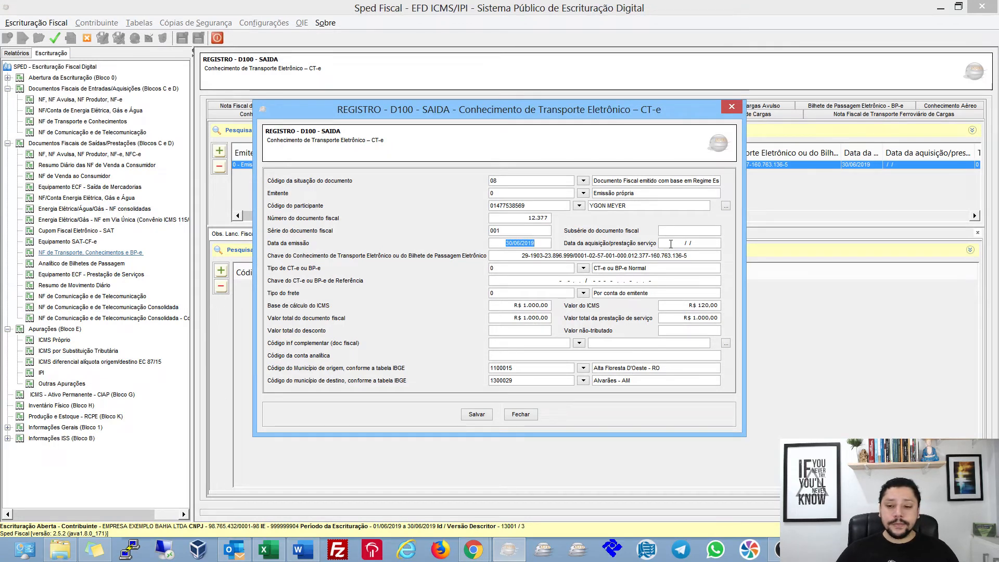
click(671, 243)
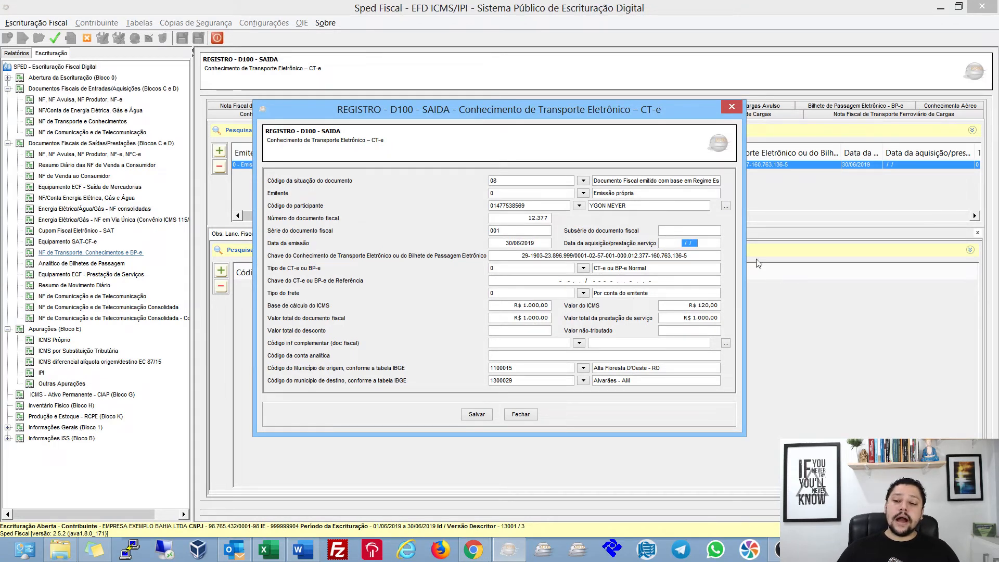
text(02/07/201)
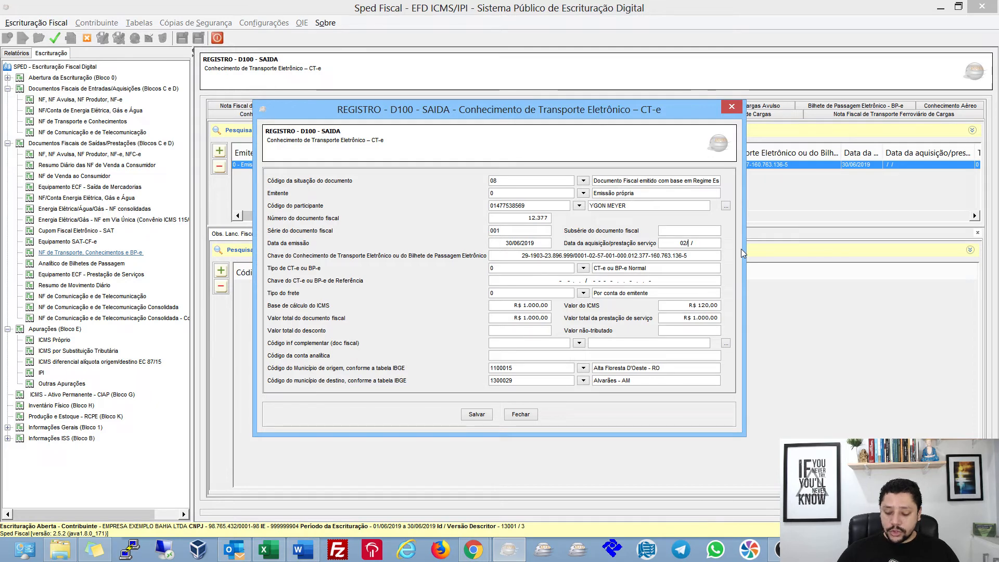
text(9)
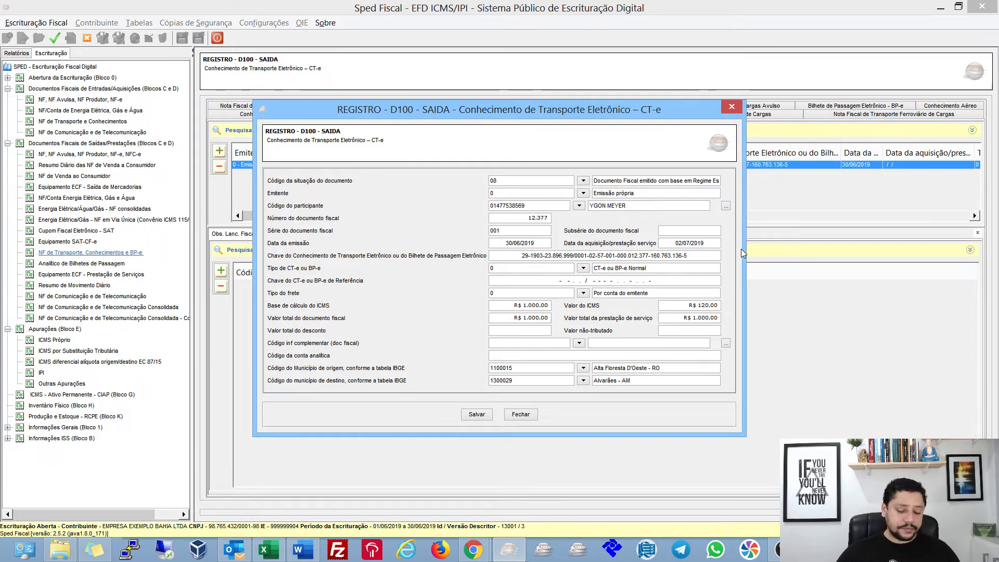
key(Tab)
click(476, 414)
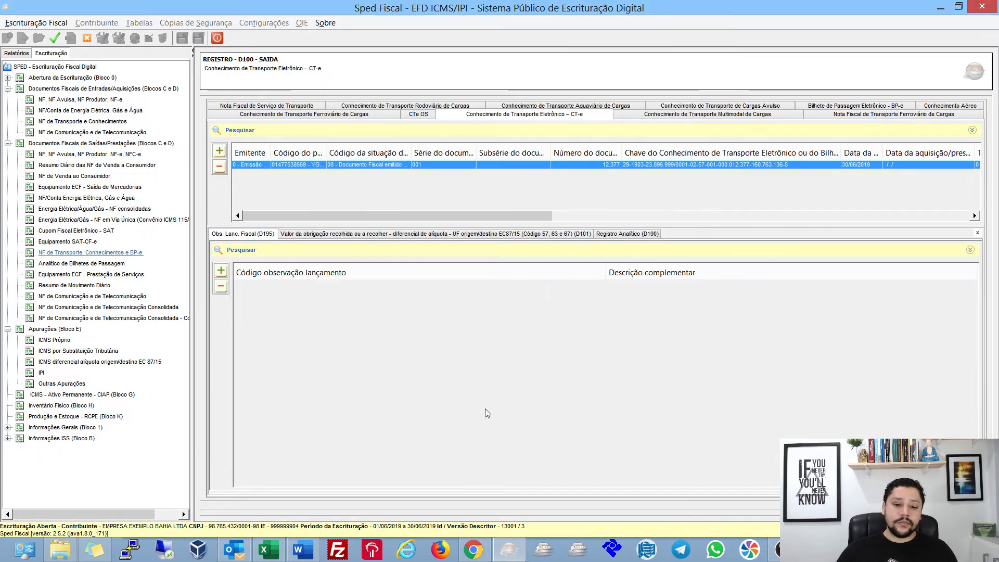
key(Return)
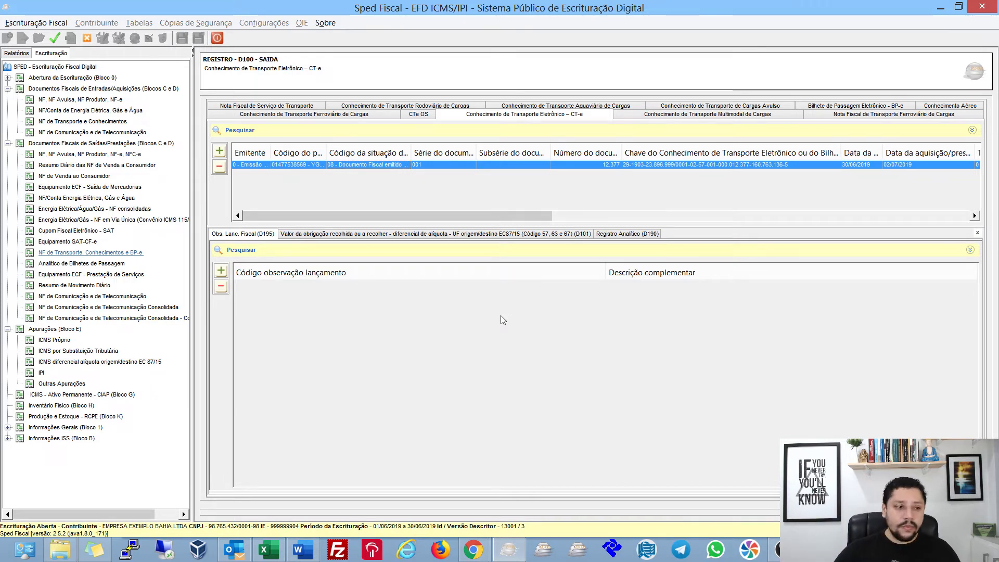
Validate the bookkeeping and display the detailed error report to examine the listed E110 and D100 errors
click(55, 37)
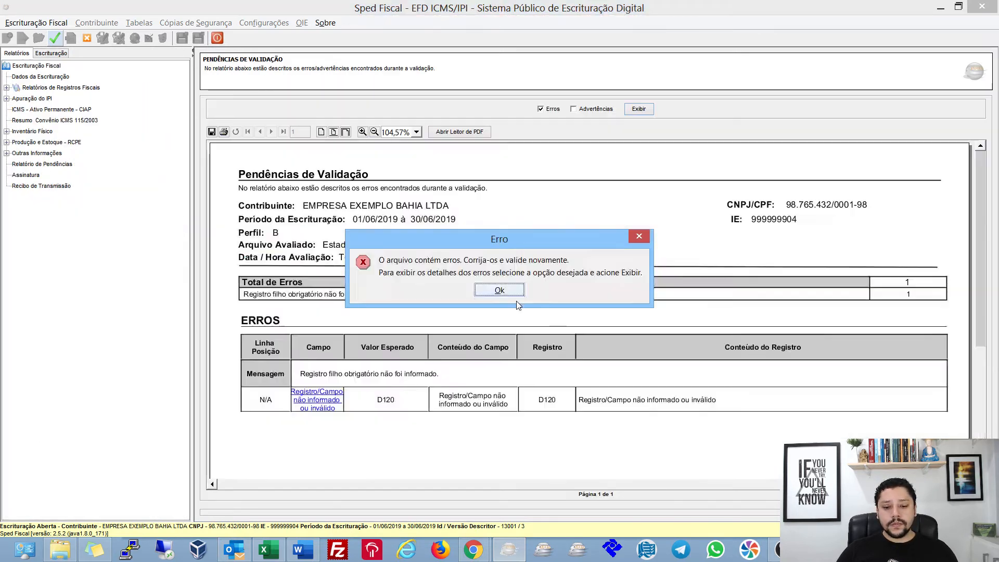
click(499, 291)
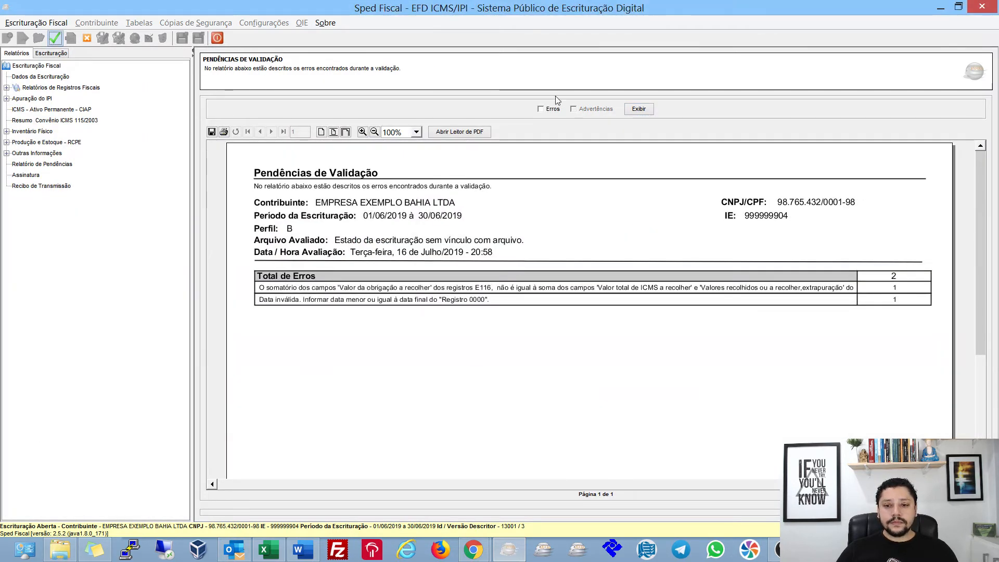
click(541, 109)
click(639, 109)
scroll(404, 343, down, 3)
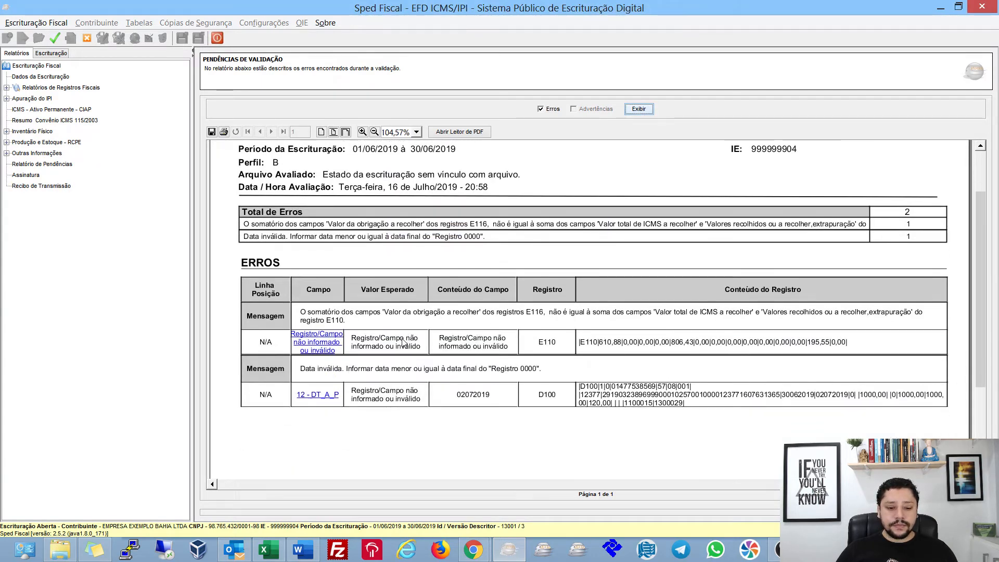
scroll(403, 343, down, 3)
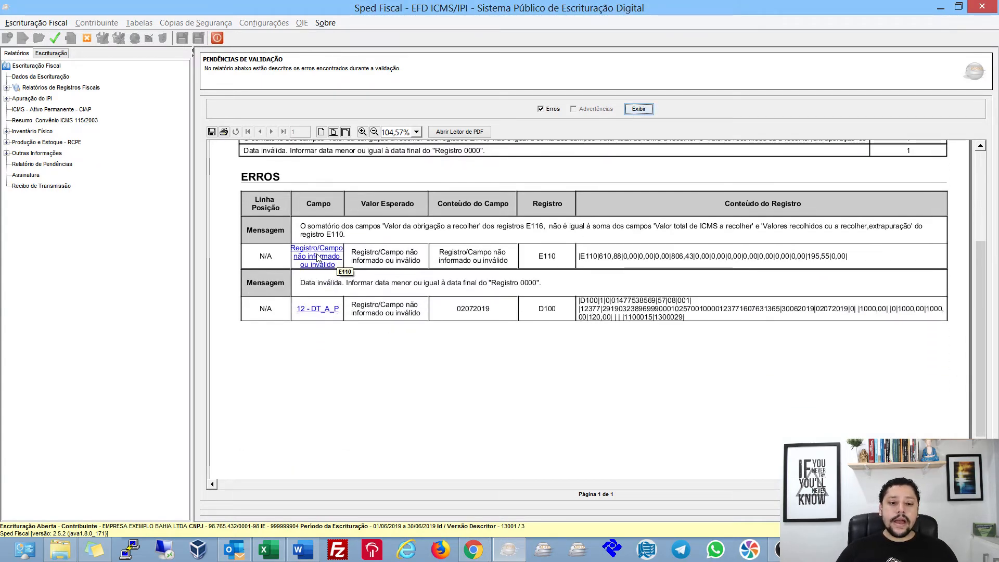
Open the record behind the E110 error and delete the ICMS a recolher obligation (E116) from the own ICMS assessment
click(318, 258)
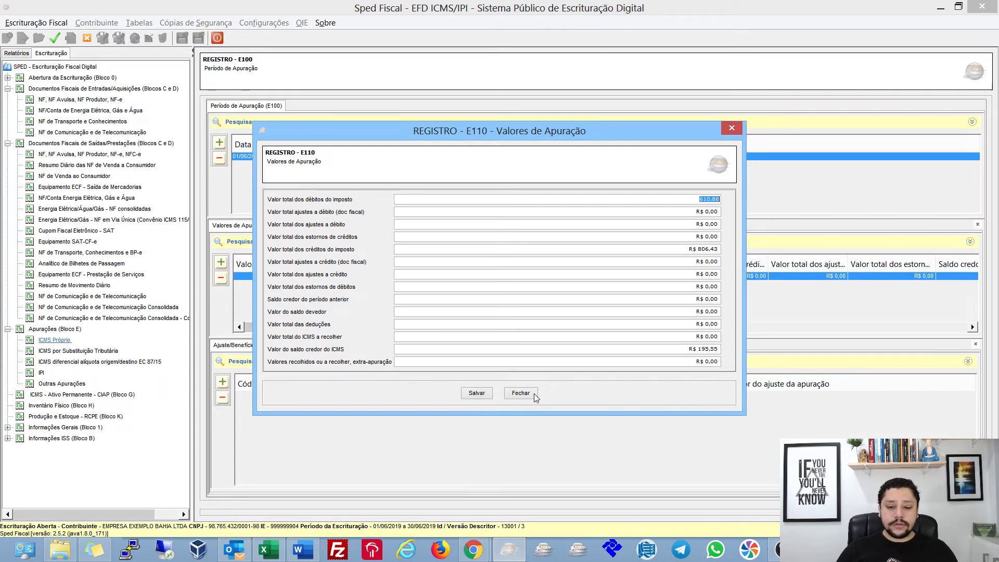
click(521, 393)
click(478, 345)
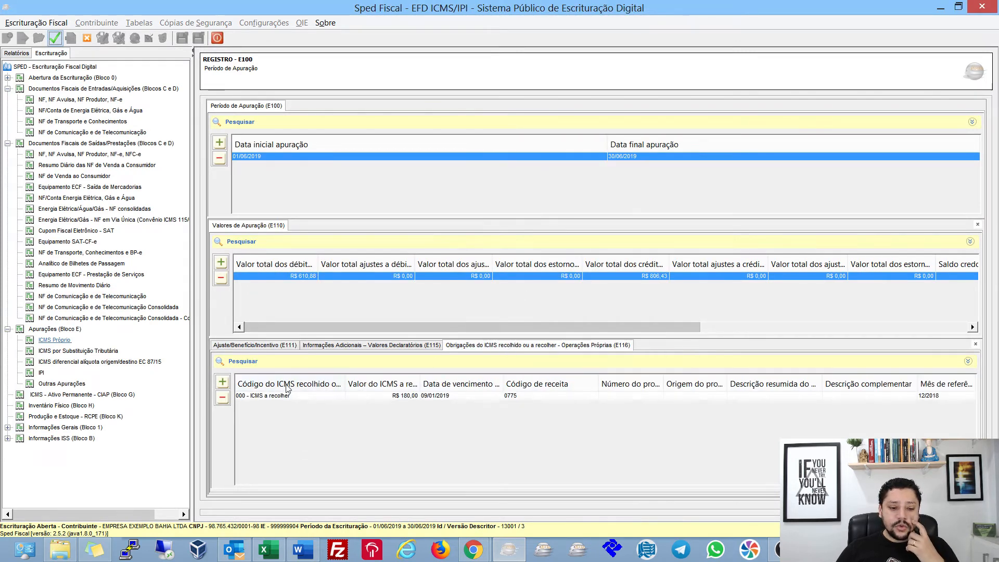
click(251, 396)
click(222, 397)
key(Return)
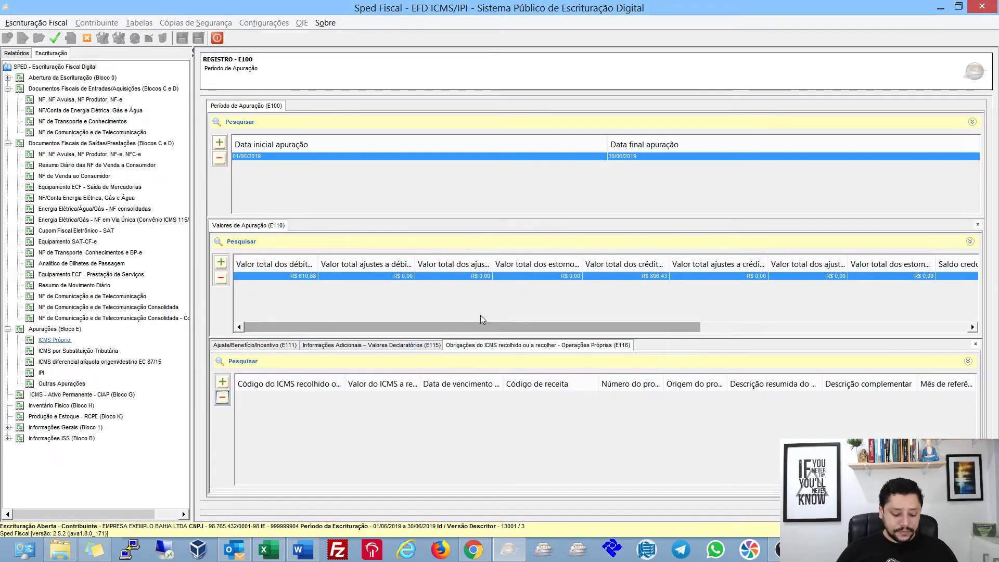
key(ctrl+m)
key(Return)
key(Return)
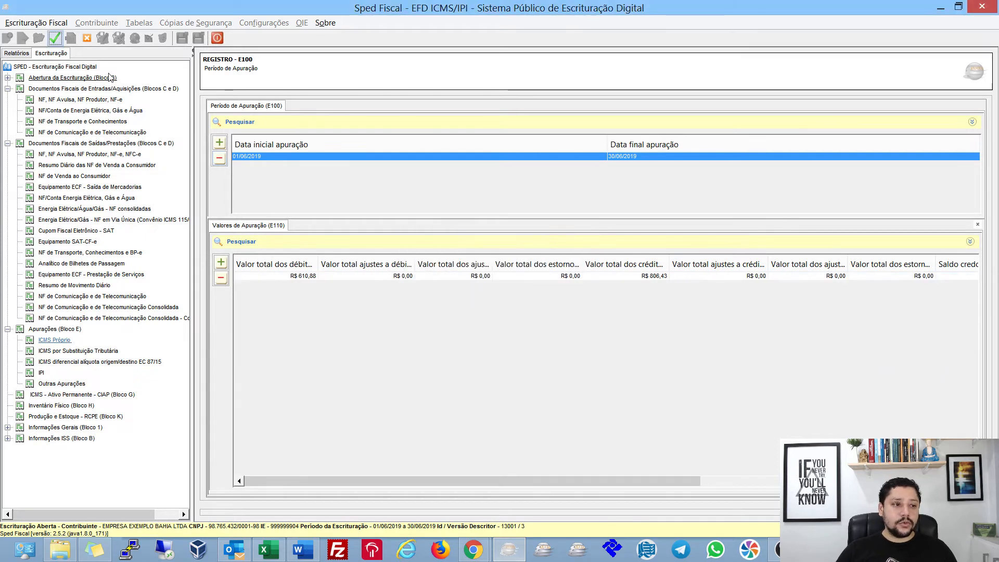
Revalidate the bookkeeping and display the updated error details to read the invalid-date message for D100
click(54, 37)
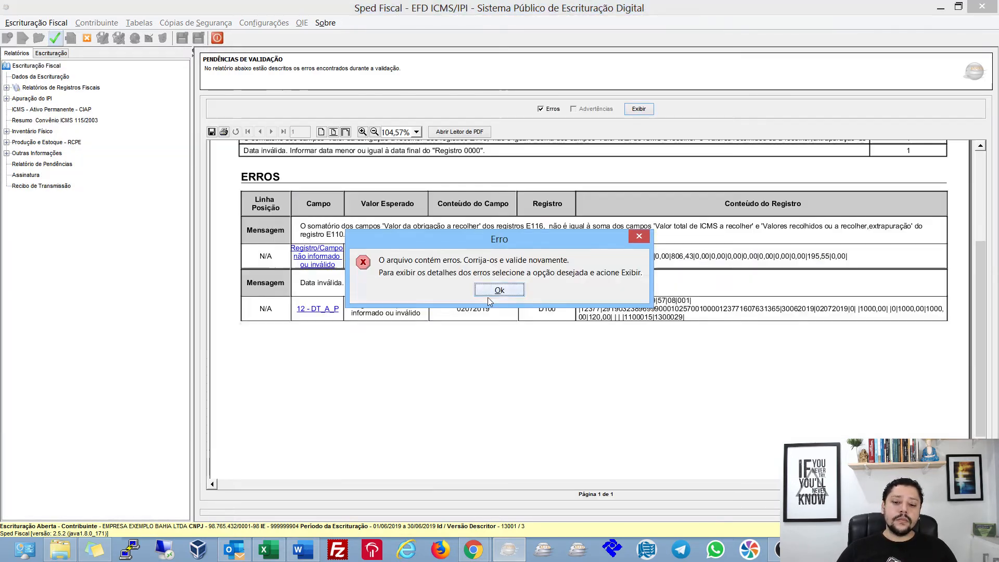
click(494, 290)
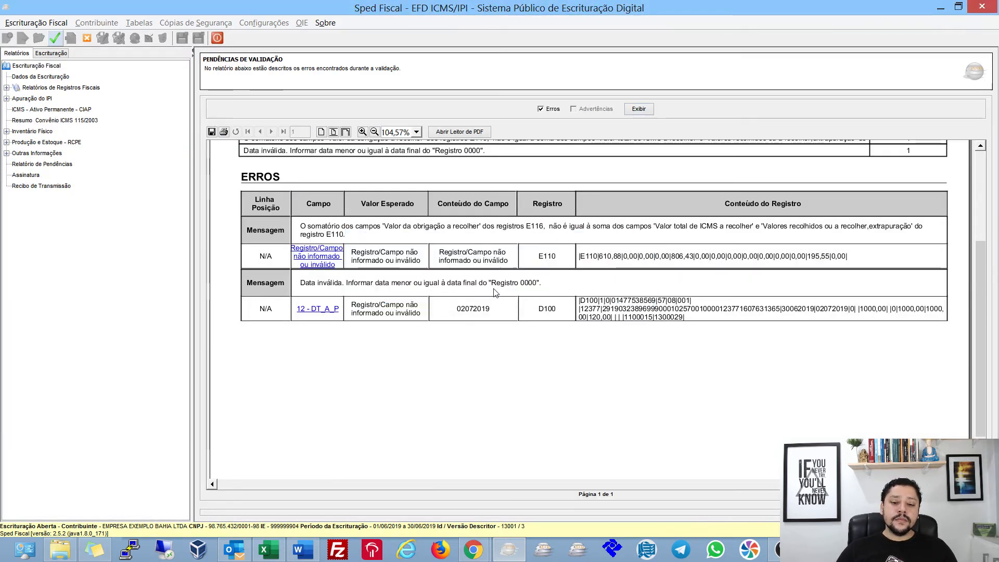
click(550, 114)
click(639, 110)
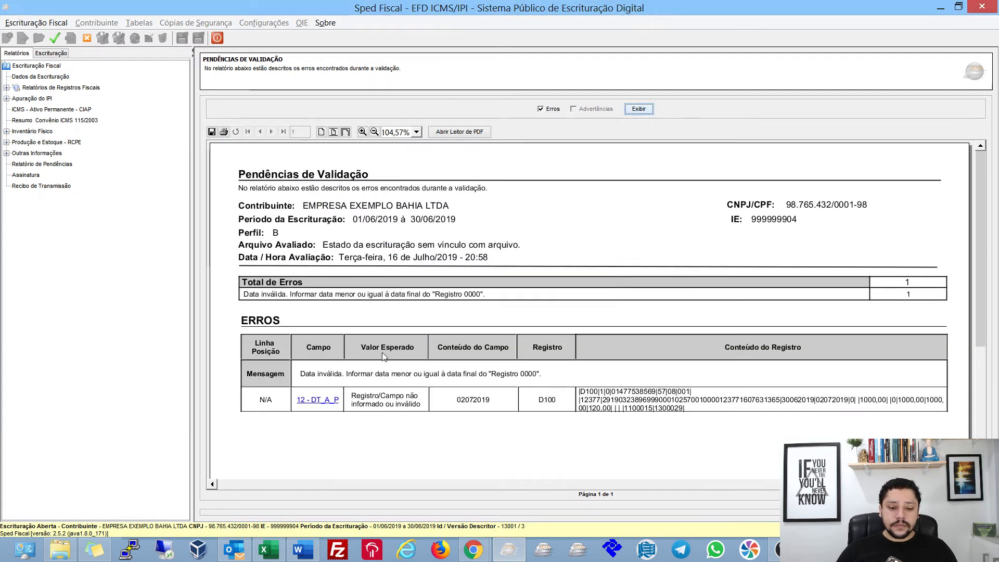
scroll(312, 382, down, 2)
scroll(335, 331, down, 1)
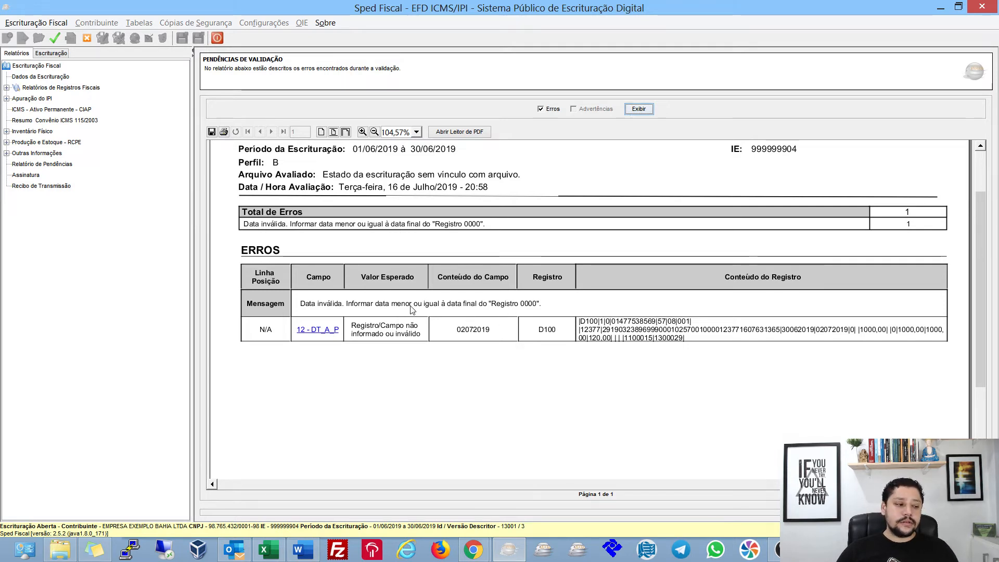
Clear the acquisition or service date in the CT-e record behind the DT_A_P error, save it, and revalidate the bookkeeping
click(316, 335)
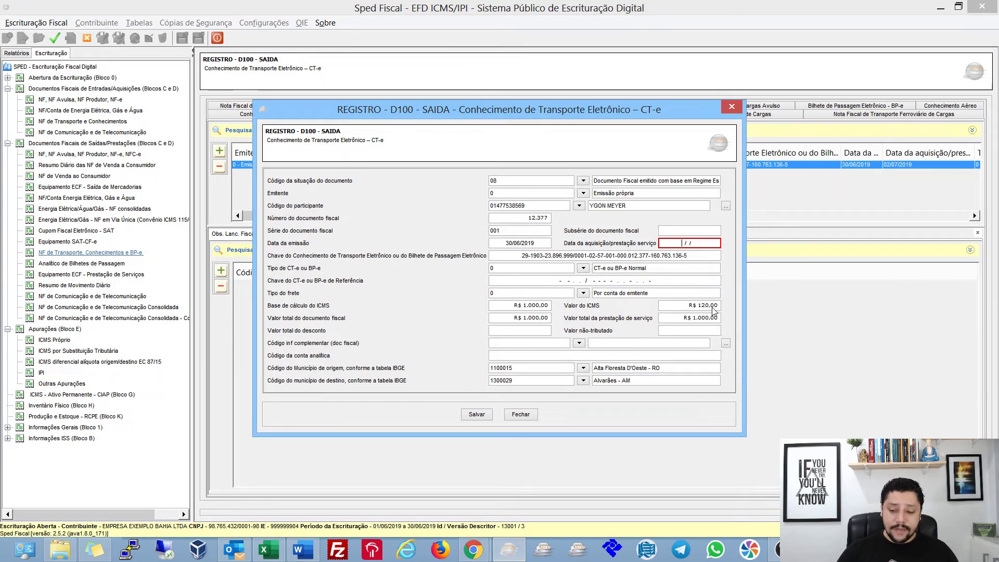
click(477, 414)
key(Return)
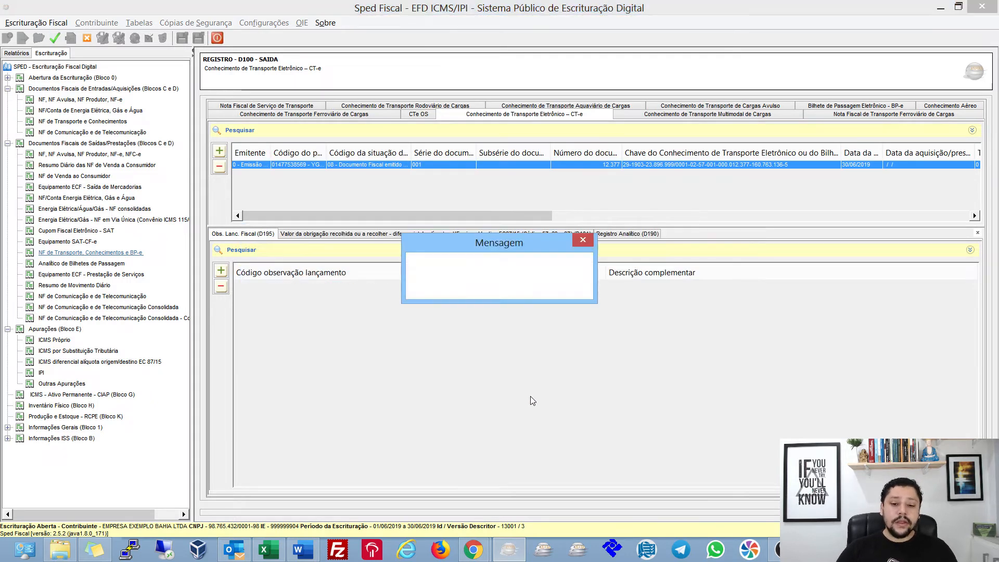
click(56, 39)
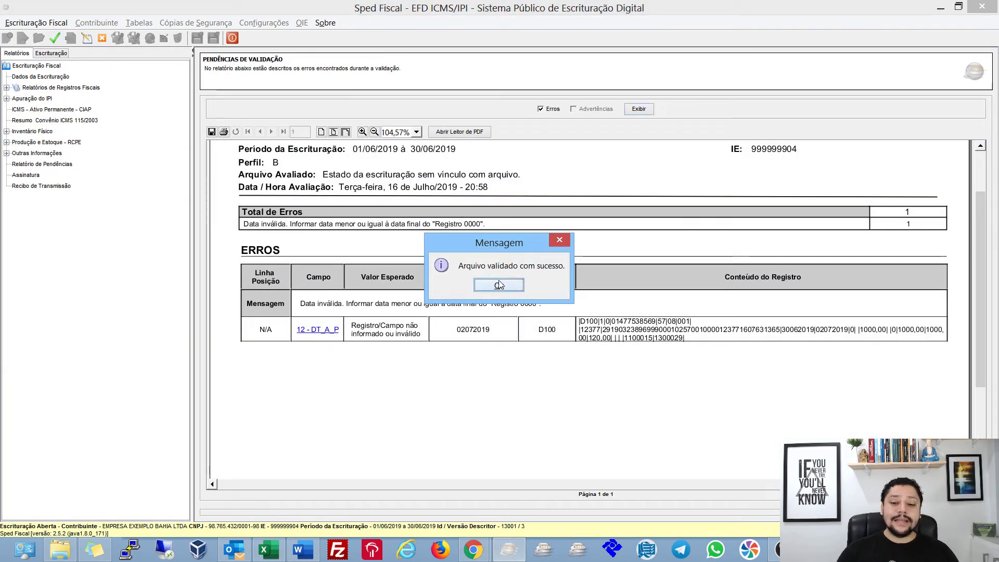
click(498, 285)
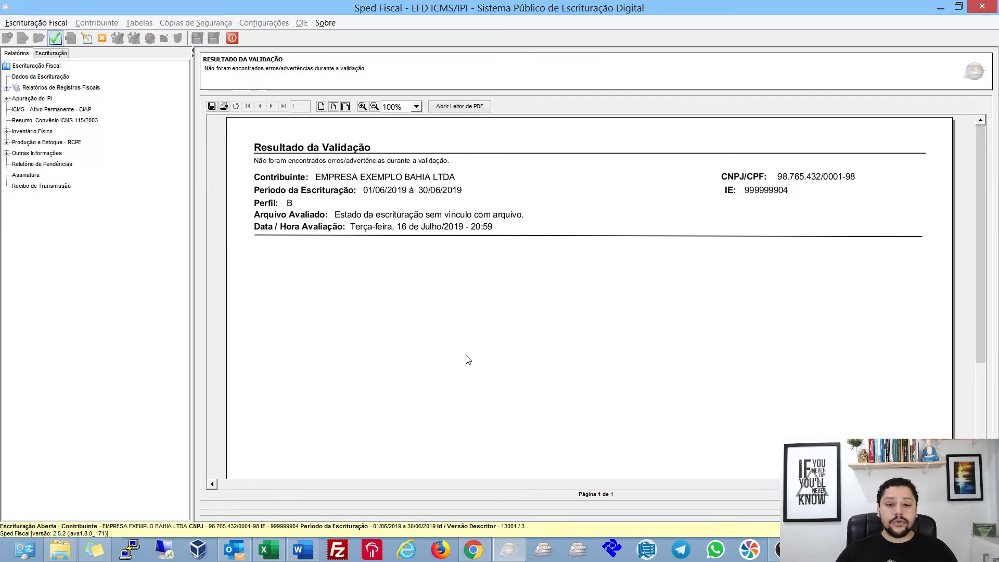
Reopen the validated bookkeeping for editing and set the electronic CT-e's issue date to 31/05/2019
click(87, 37)
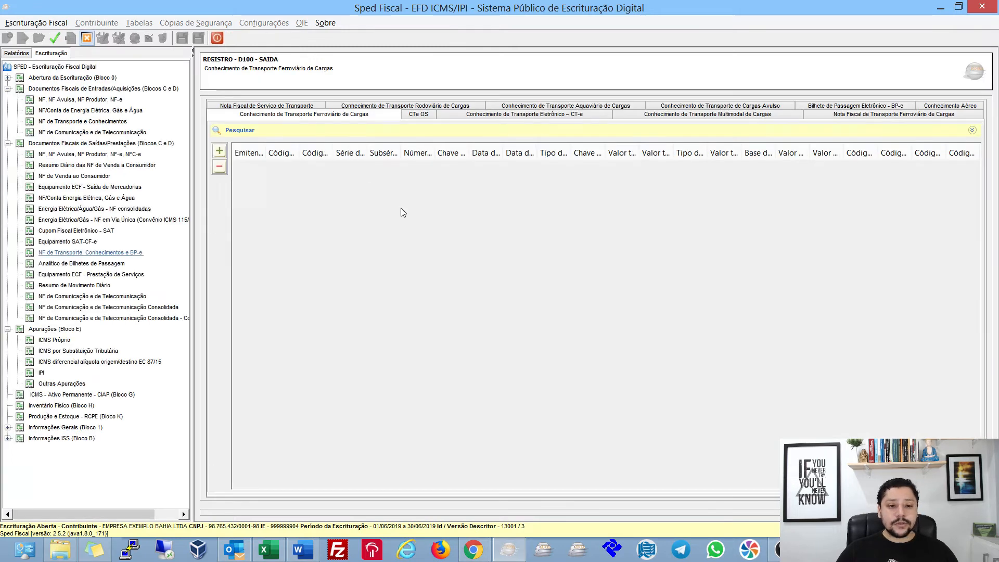
click(572, 115)
click(329, 165)
double_click(329, 163)
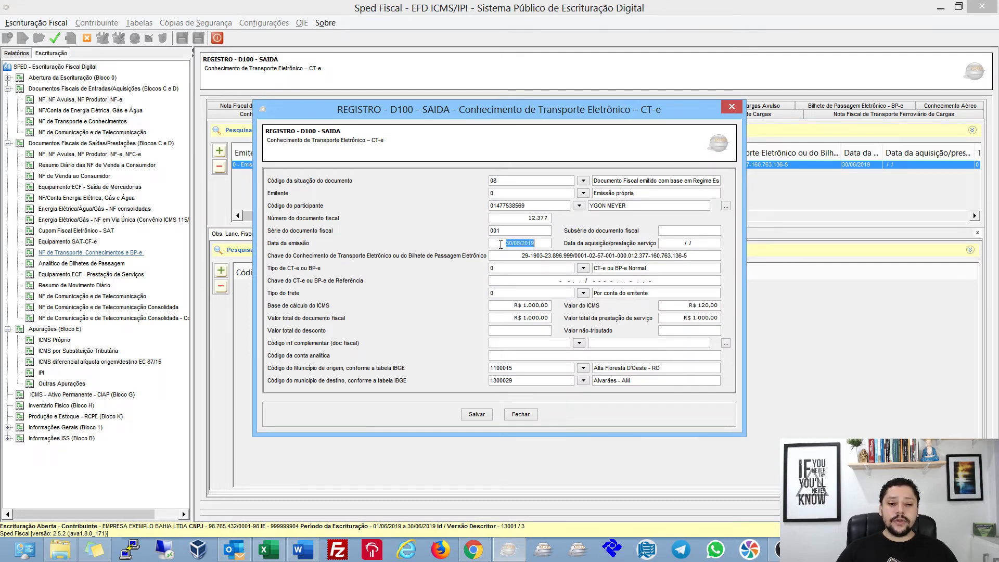
text(3)
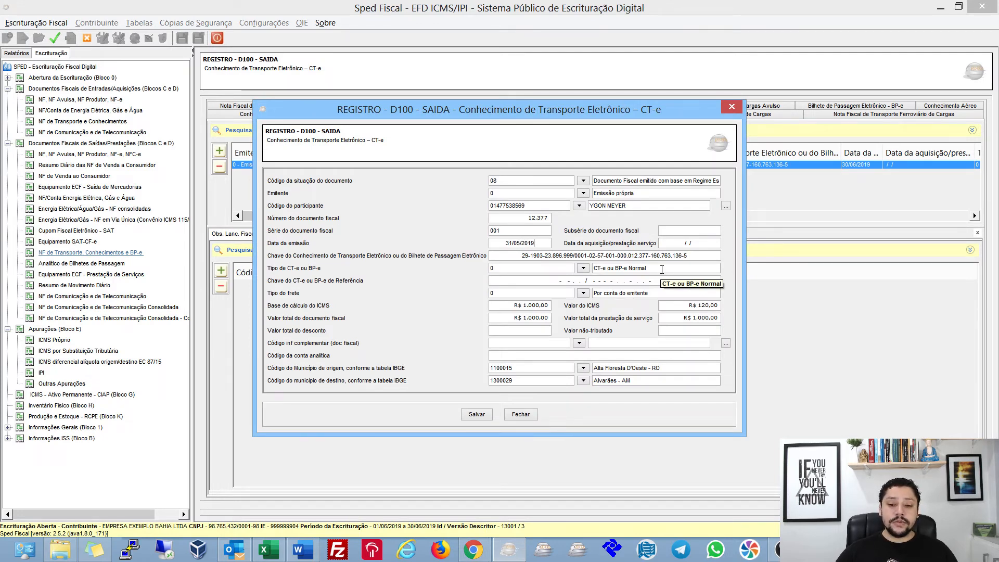
key(Tab)
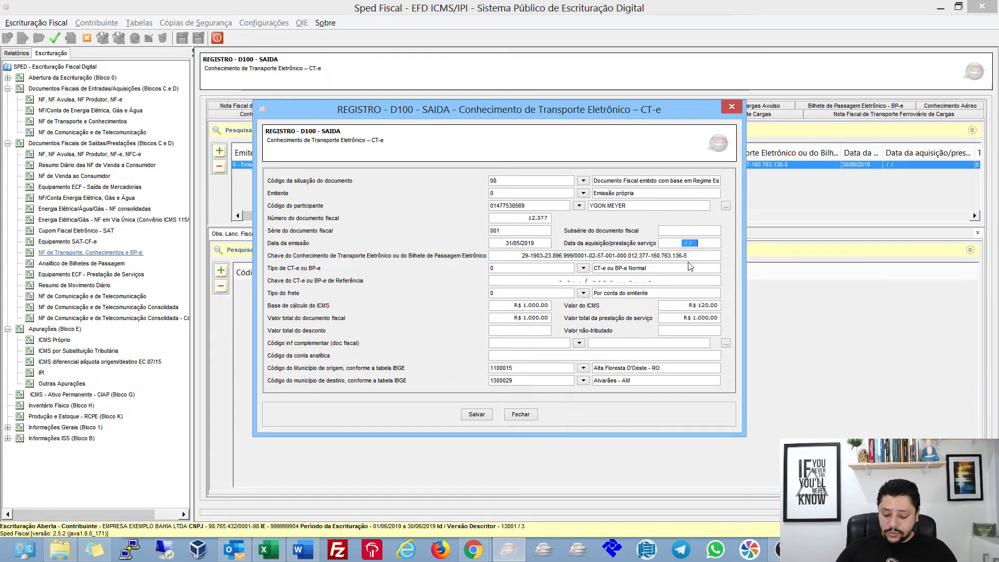
Set the CT-e's acquisition or service date to 02/06/2019, save the record, and validate the bookkeeping
text(0206201)
key(Tab)
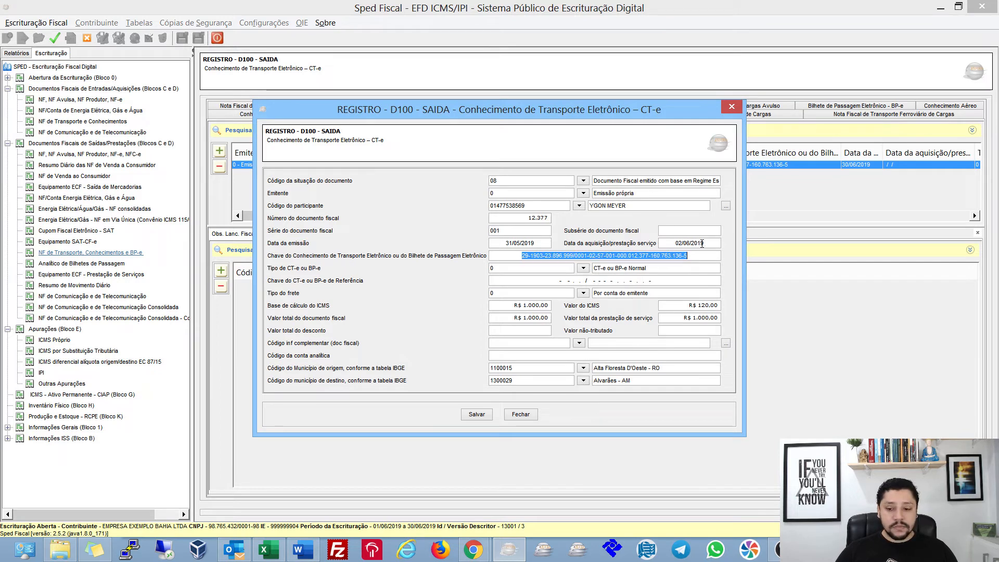
click(484, 414)
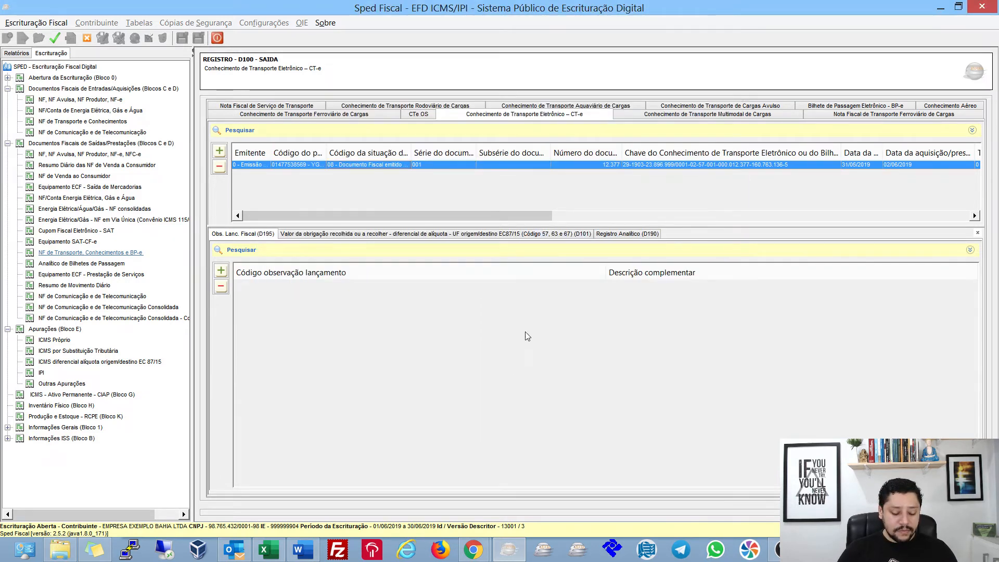
key(Return)
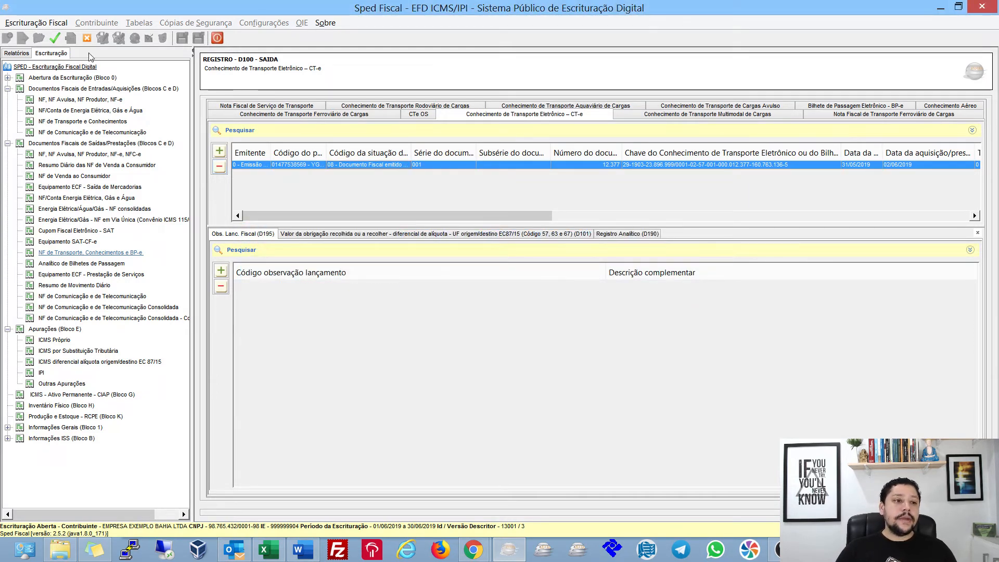
click(55, 37)
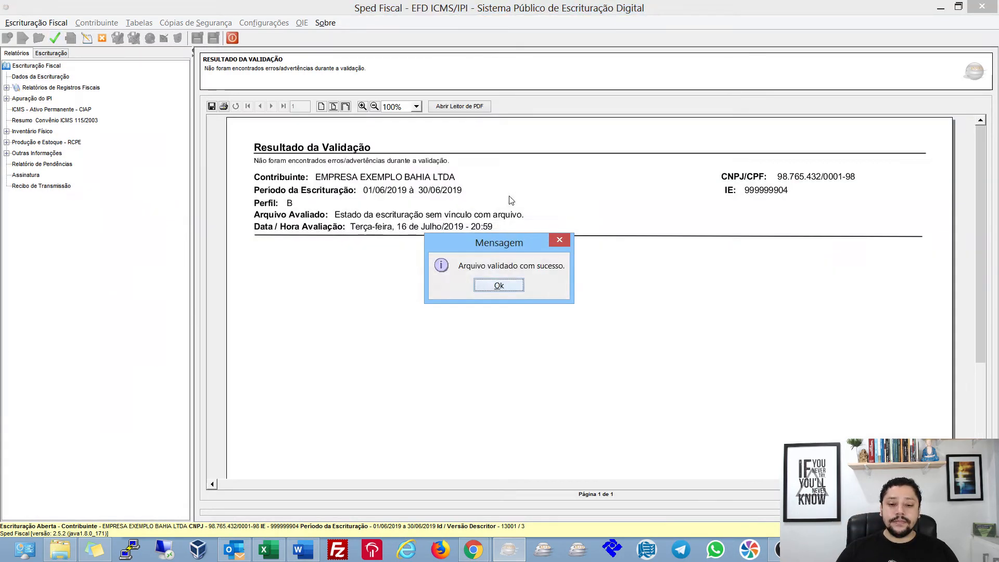
click(497, 286)
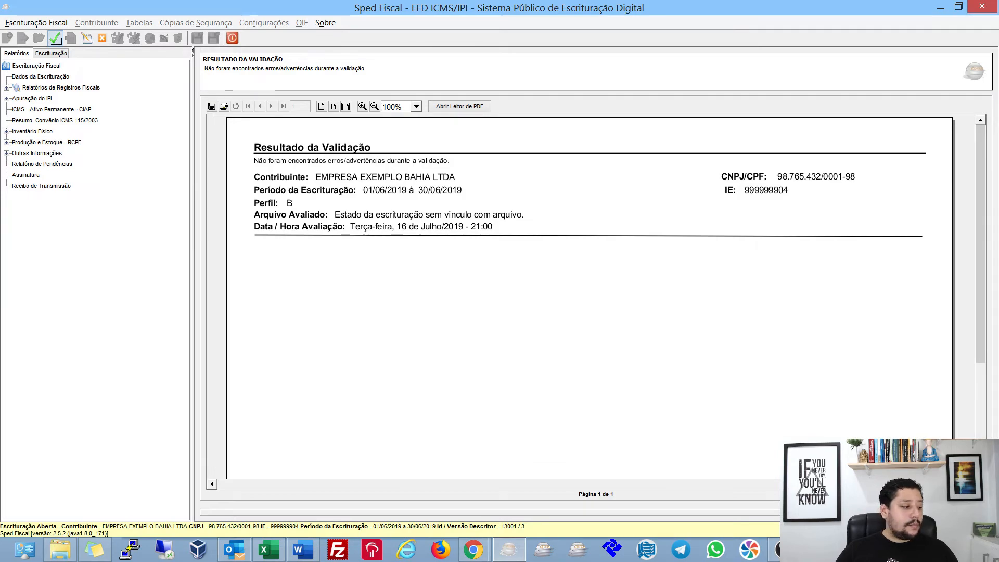